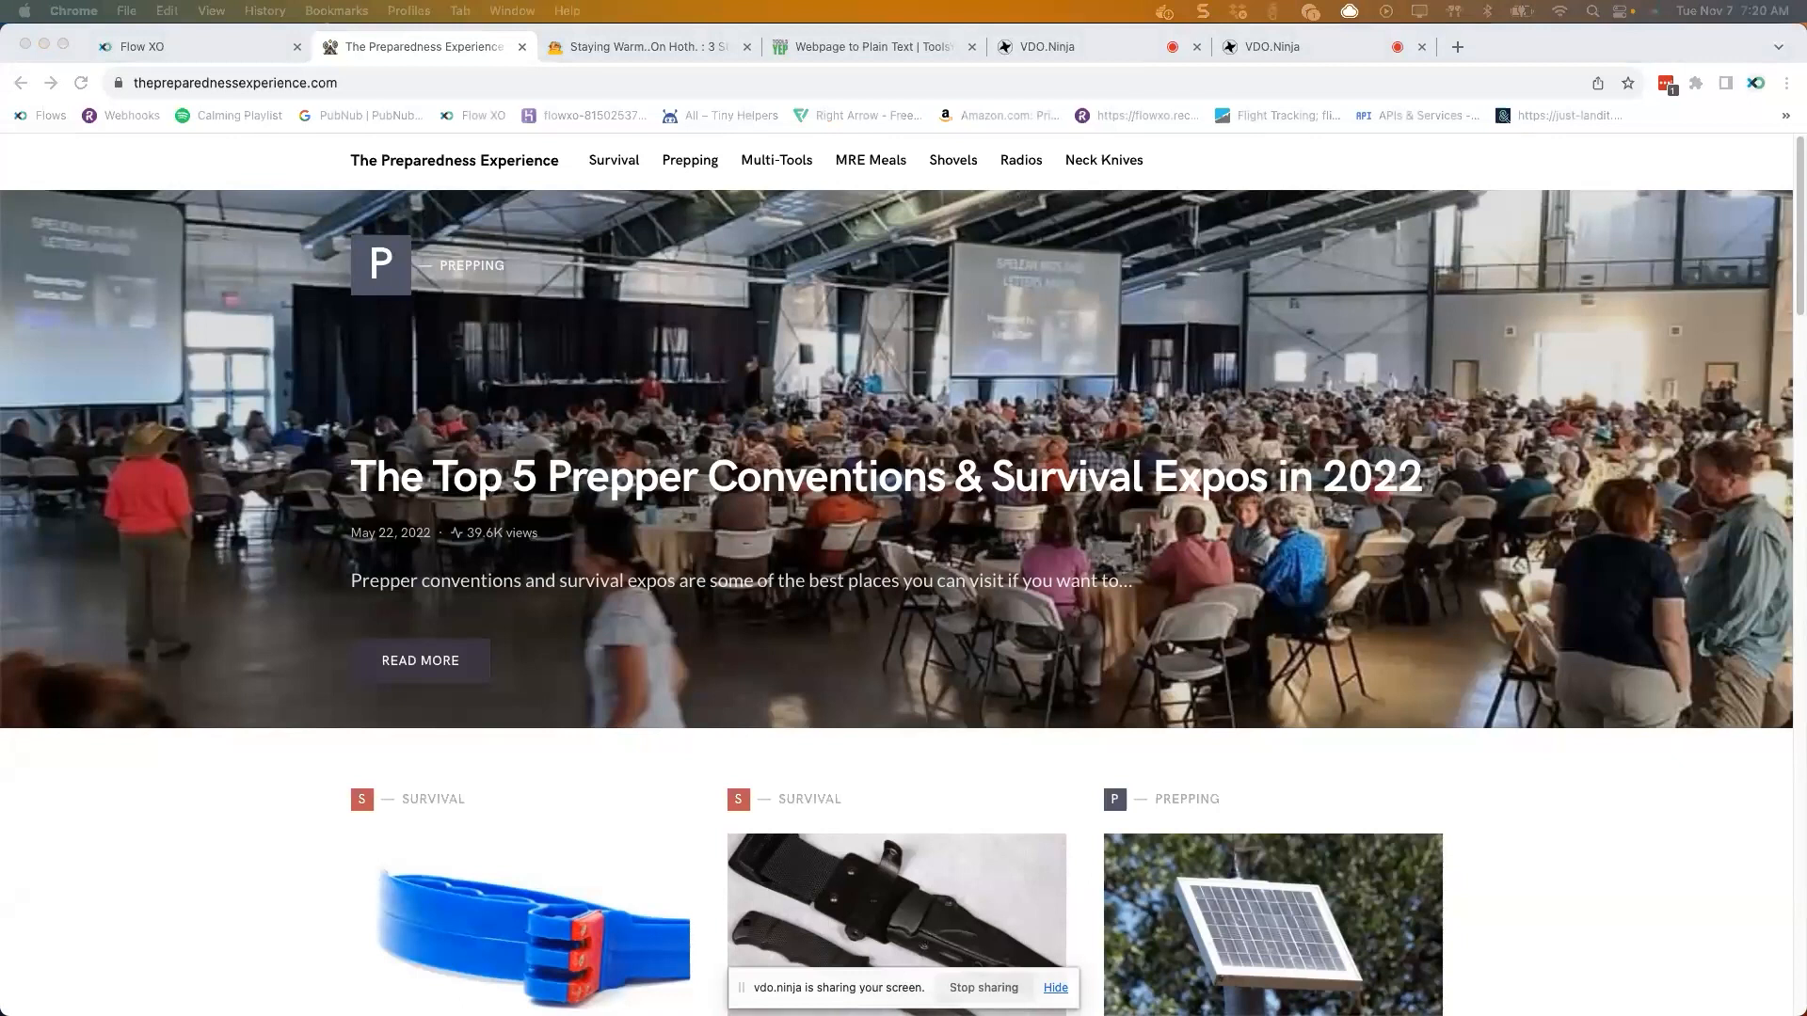
- Create a new knowledge base named TPE in Flow XO
{"action": "left_click", "coordinate": [197, 47]}
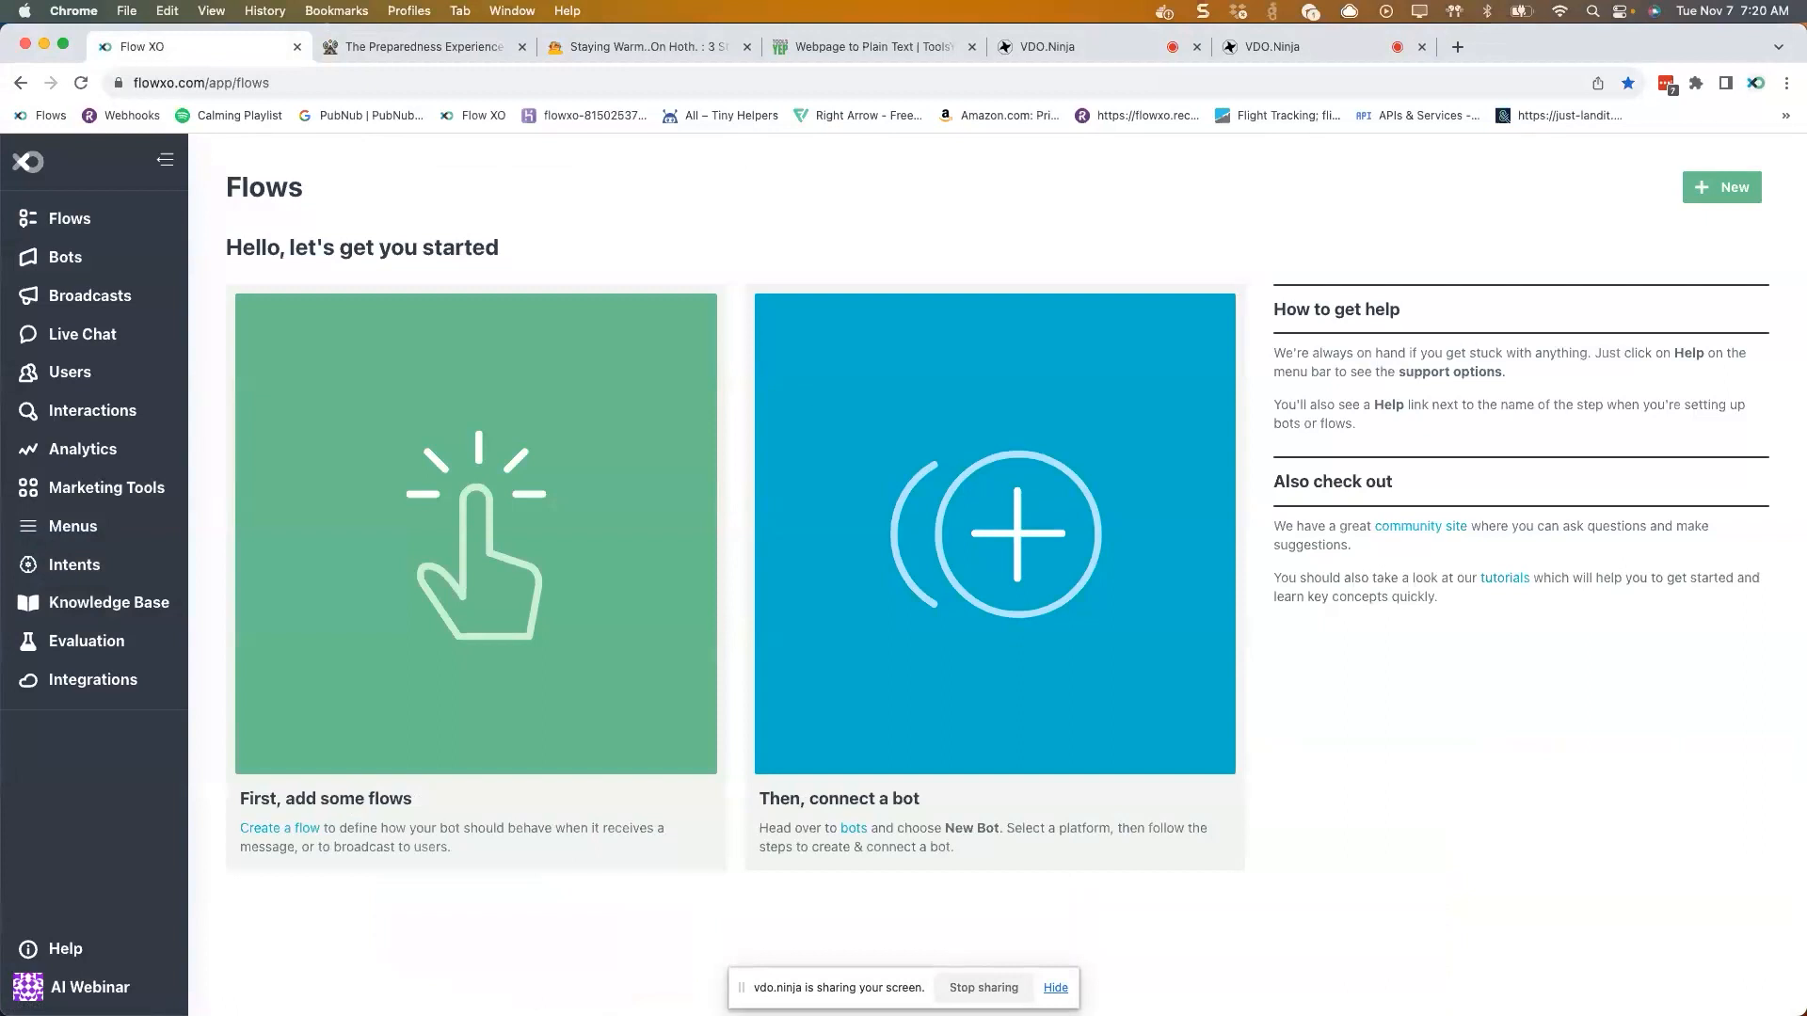
{"action": "left_click", "coordinate": [54, 612]}
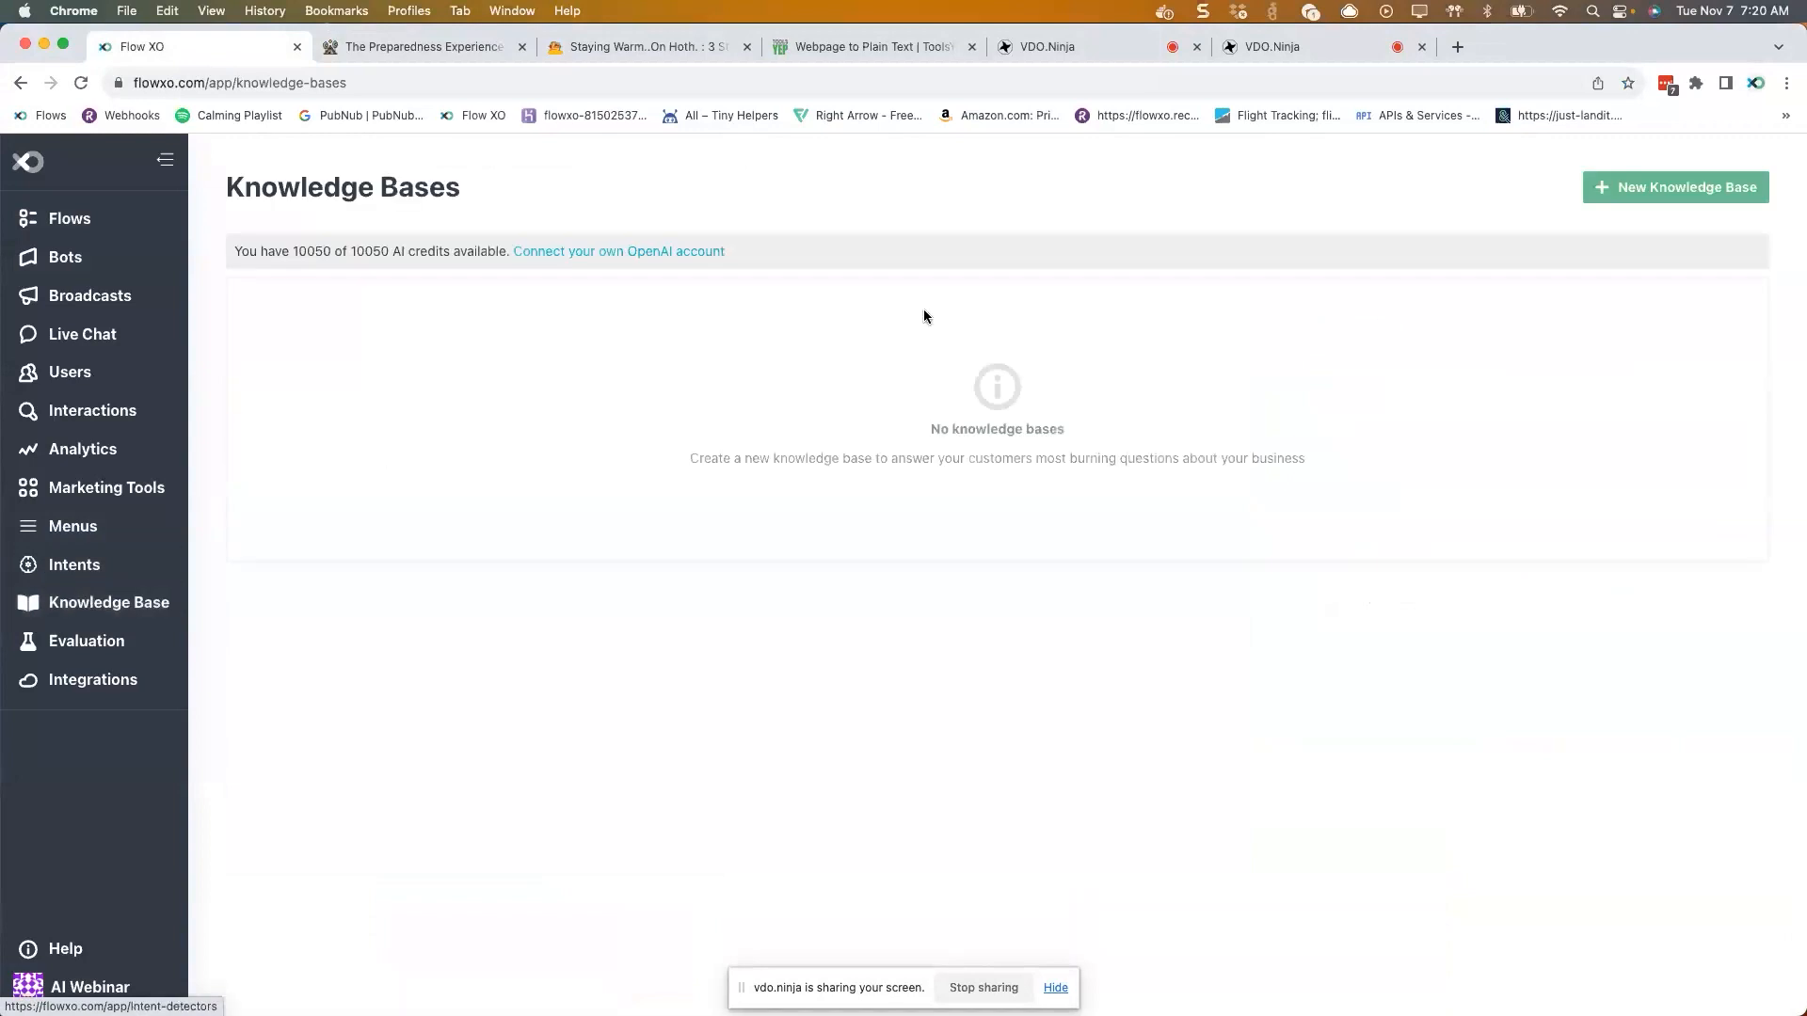
{"action": "left_click", "coordinate": [1667, 187]}
{"action": "left_click", "coordinate": [391, 275]}
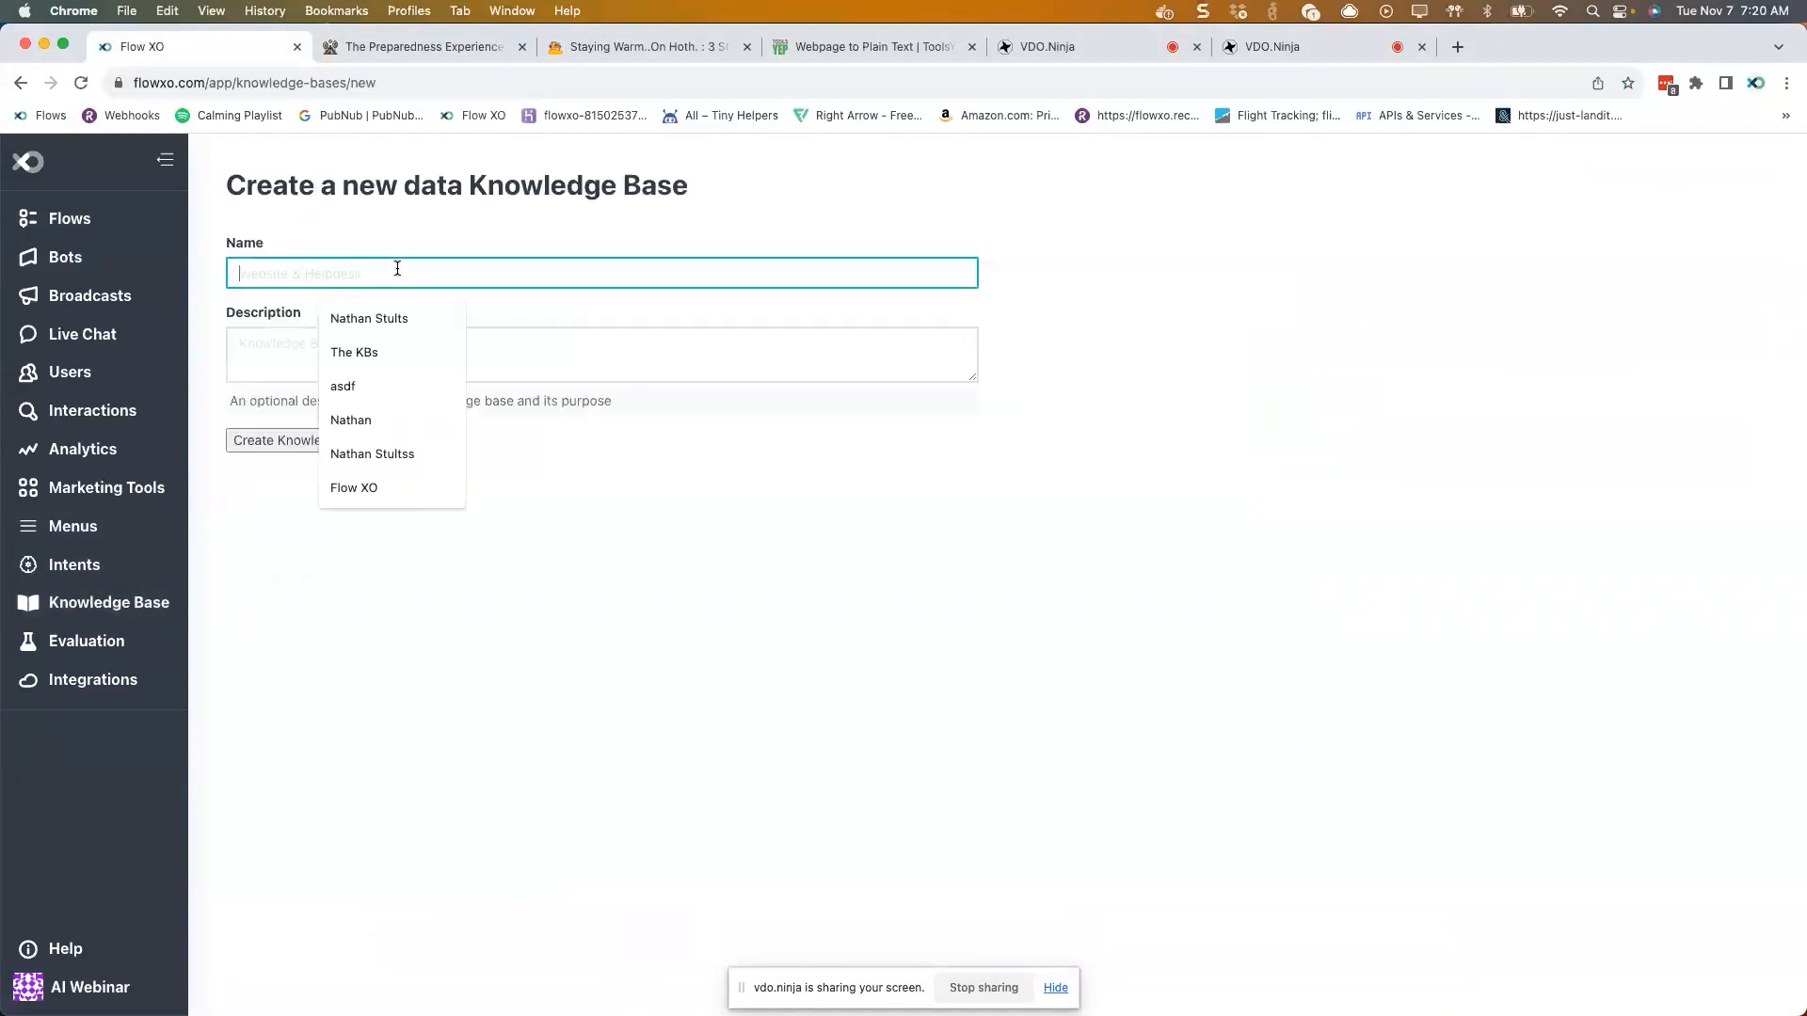
{"action": "type", "text": "TPE"}
{"action": "key", "text": "super+alt+Left"}
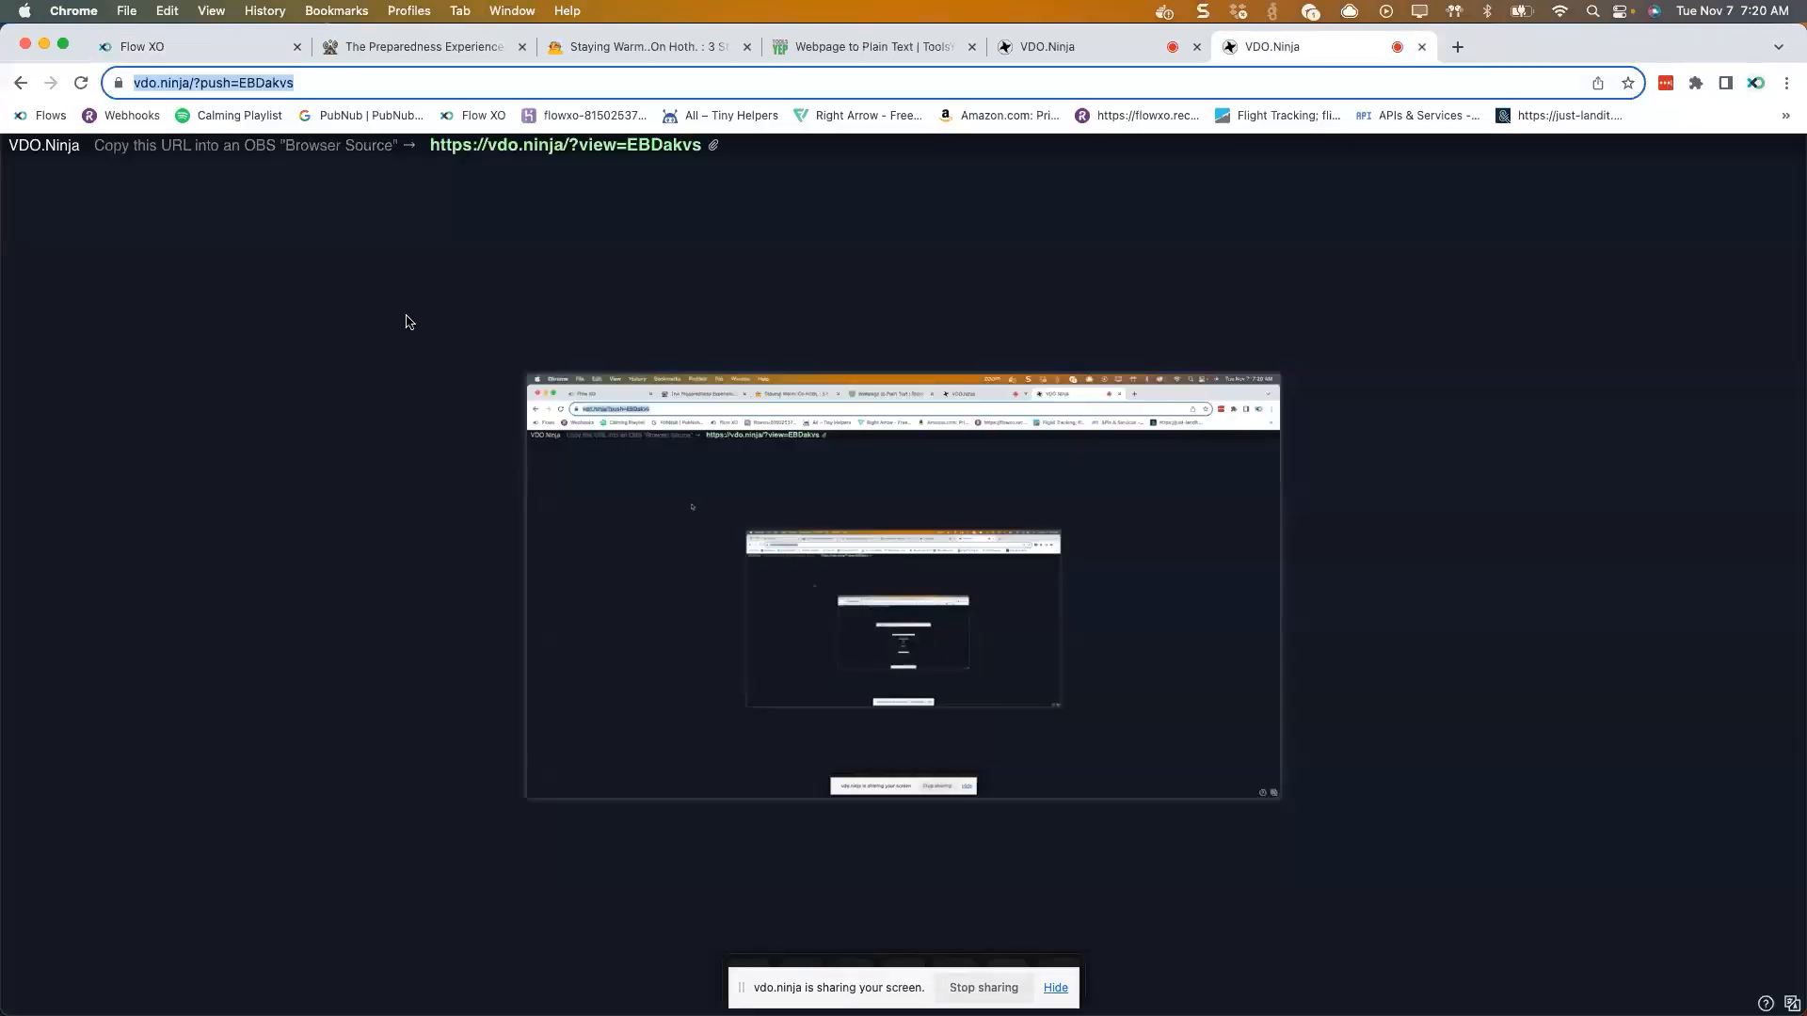
{"action": "left_click", "coordinate": [243, 41]}
{"action": "left_click", "coordinate": [292, 440]}
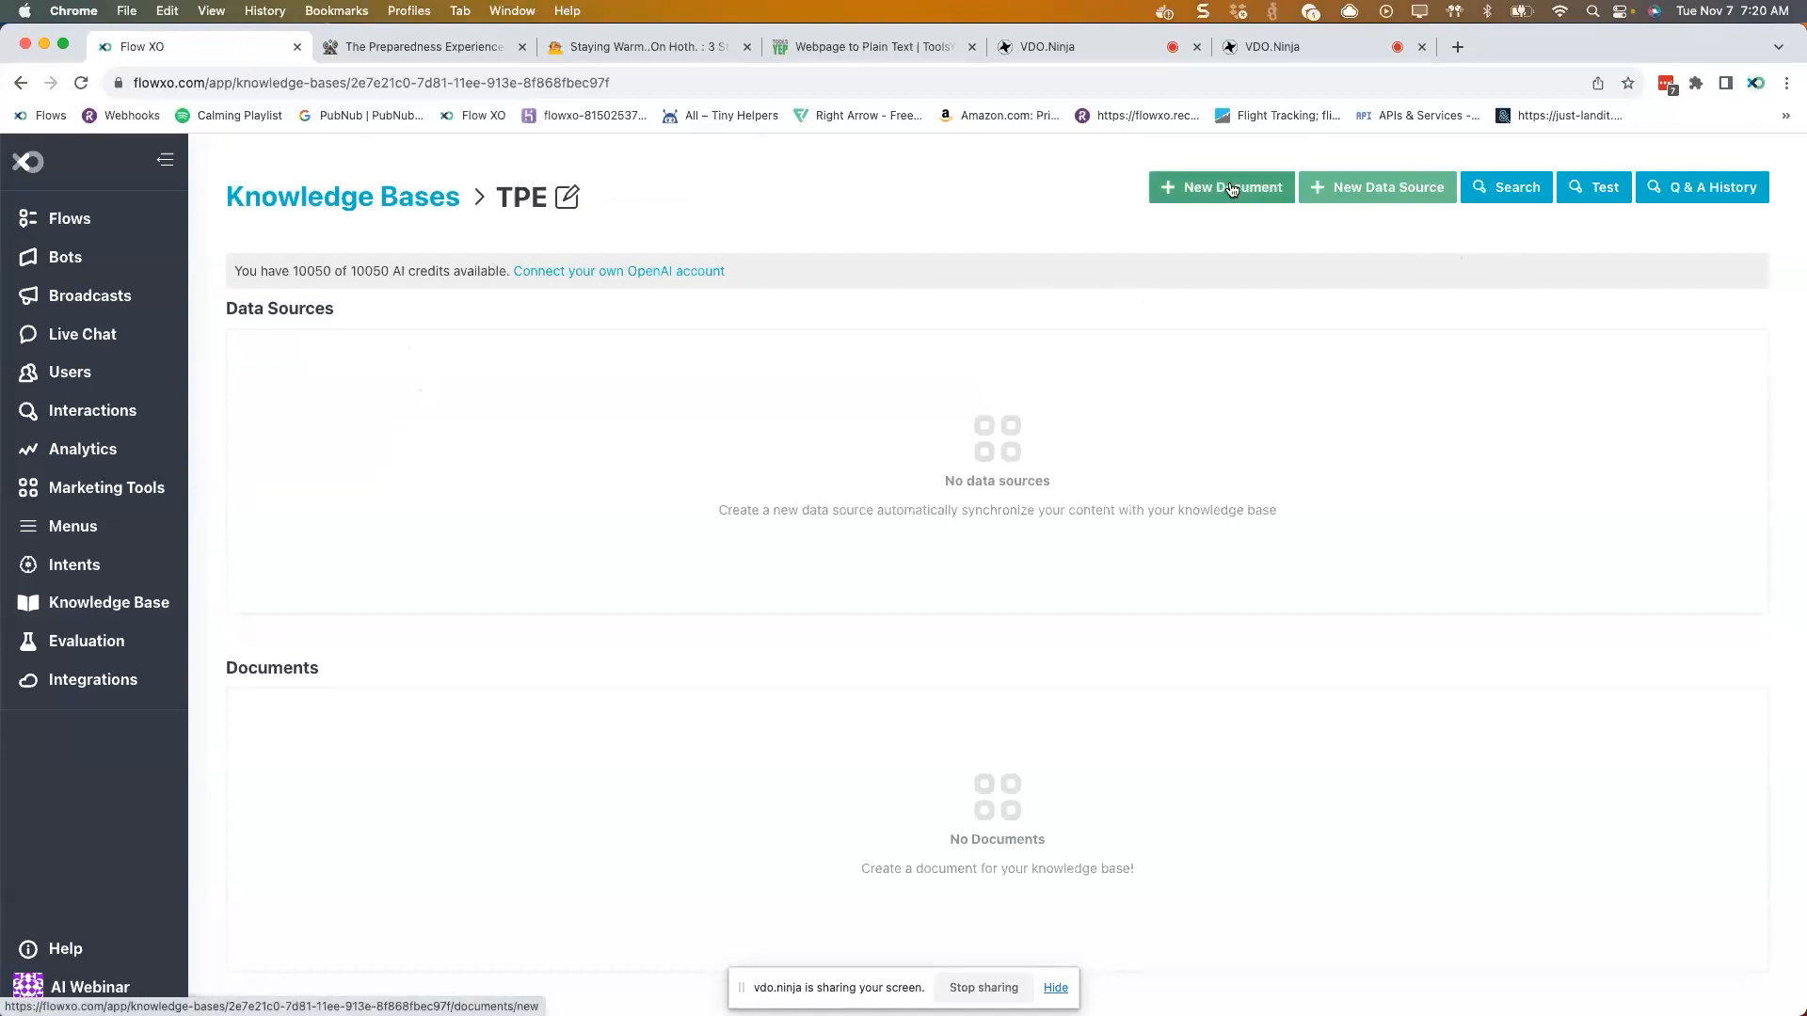
{"action": "left_click", "coordinate": [1366, 189]}
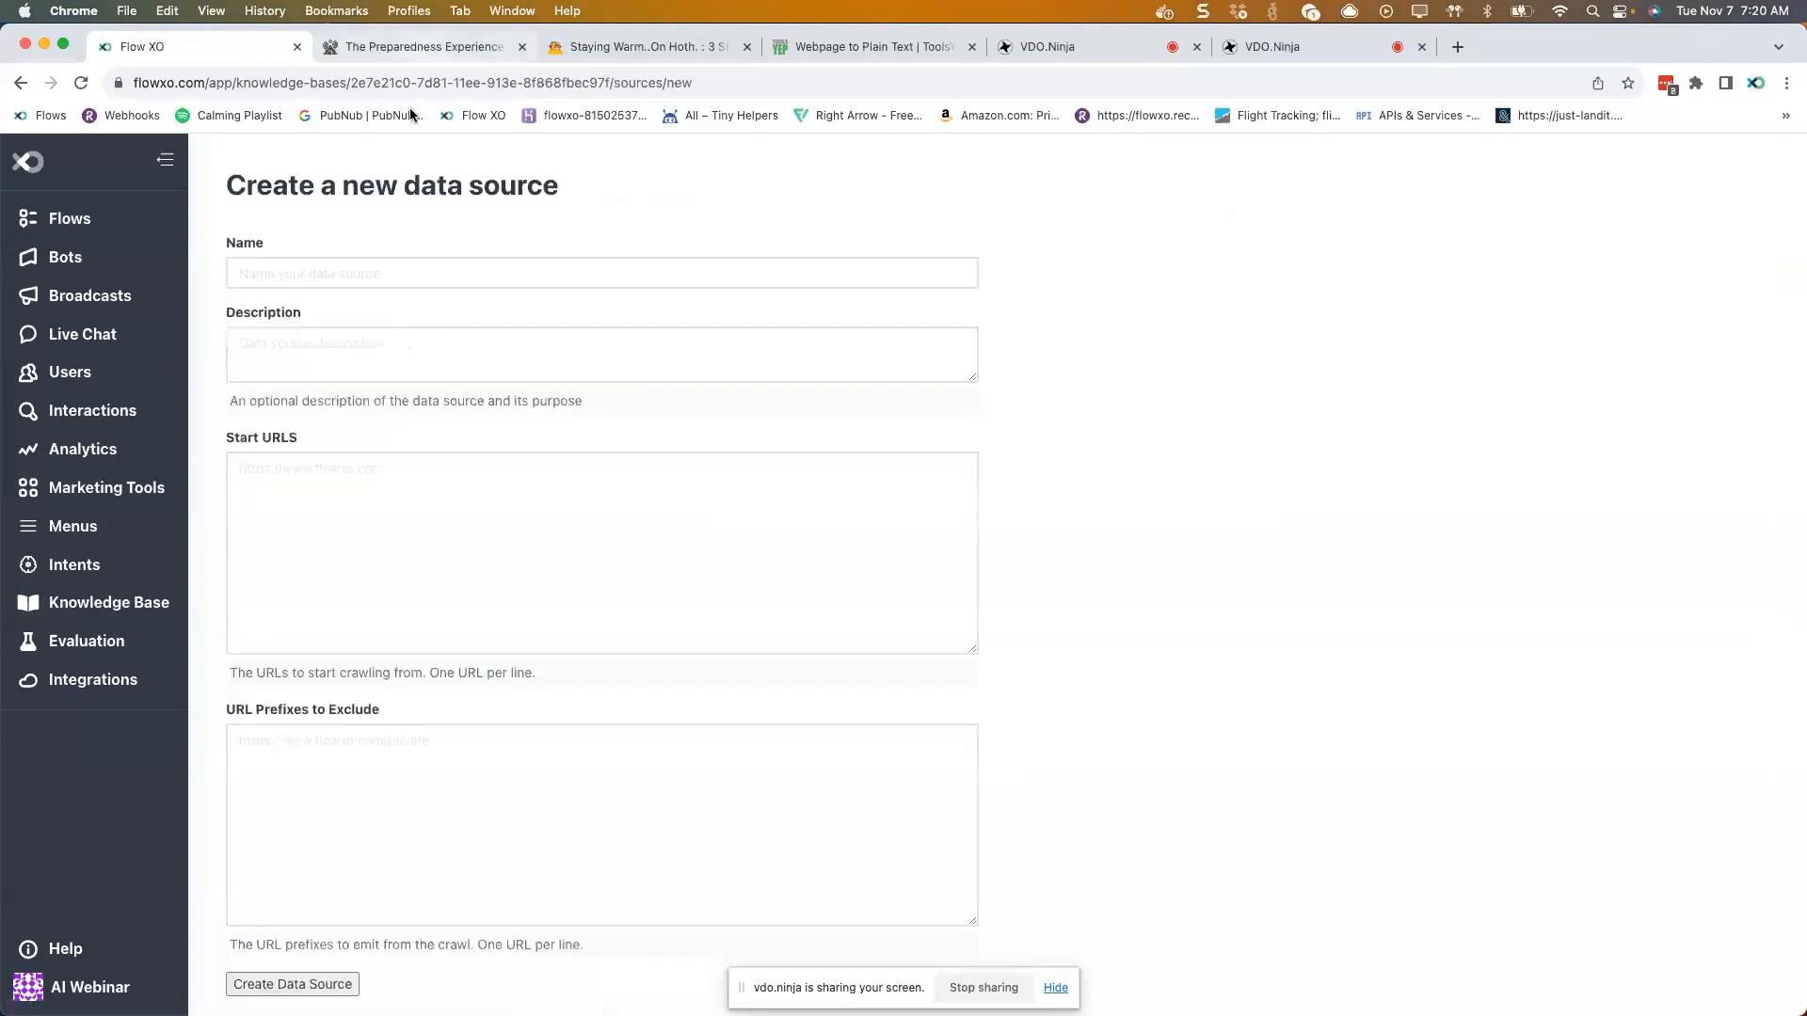
{"action": "left_click", "coordinate": [424, 46]}
{"action": "left_click", "coordinate": [425, 85]}
{"action": "key", "text": "super+c"}
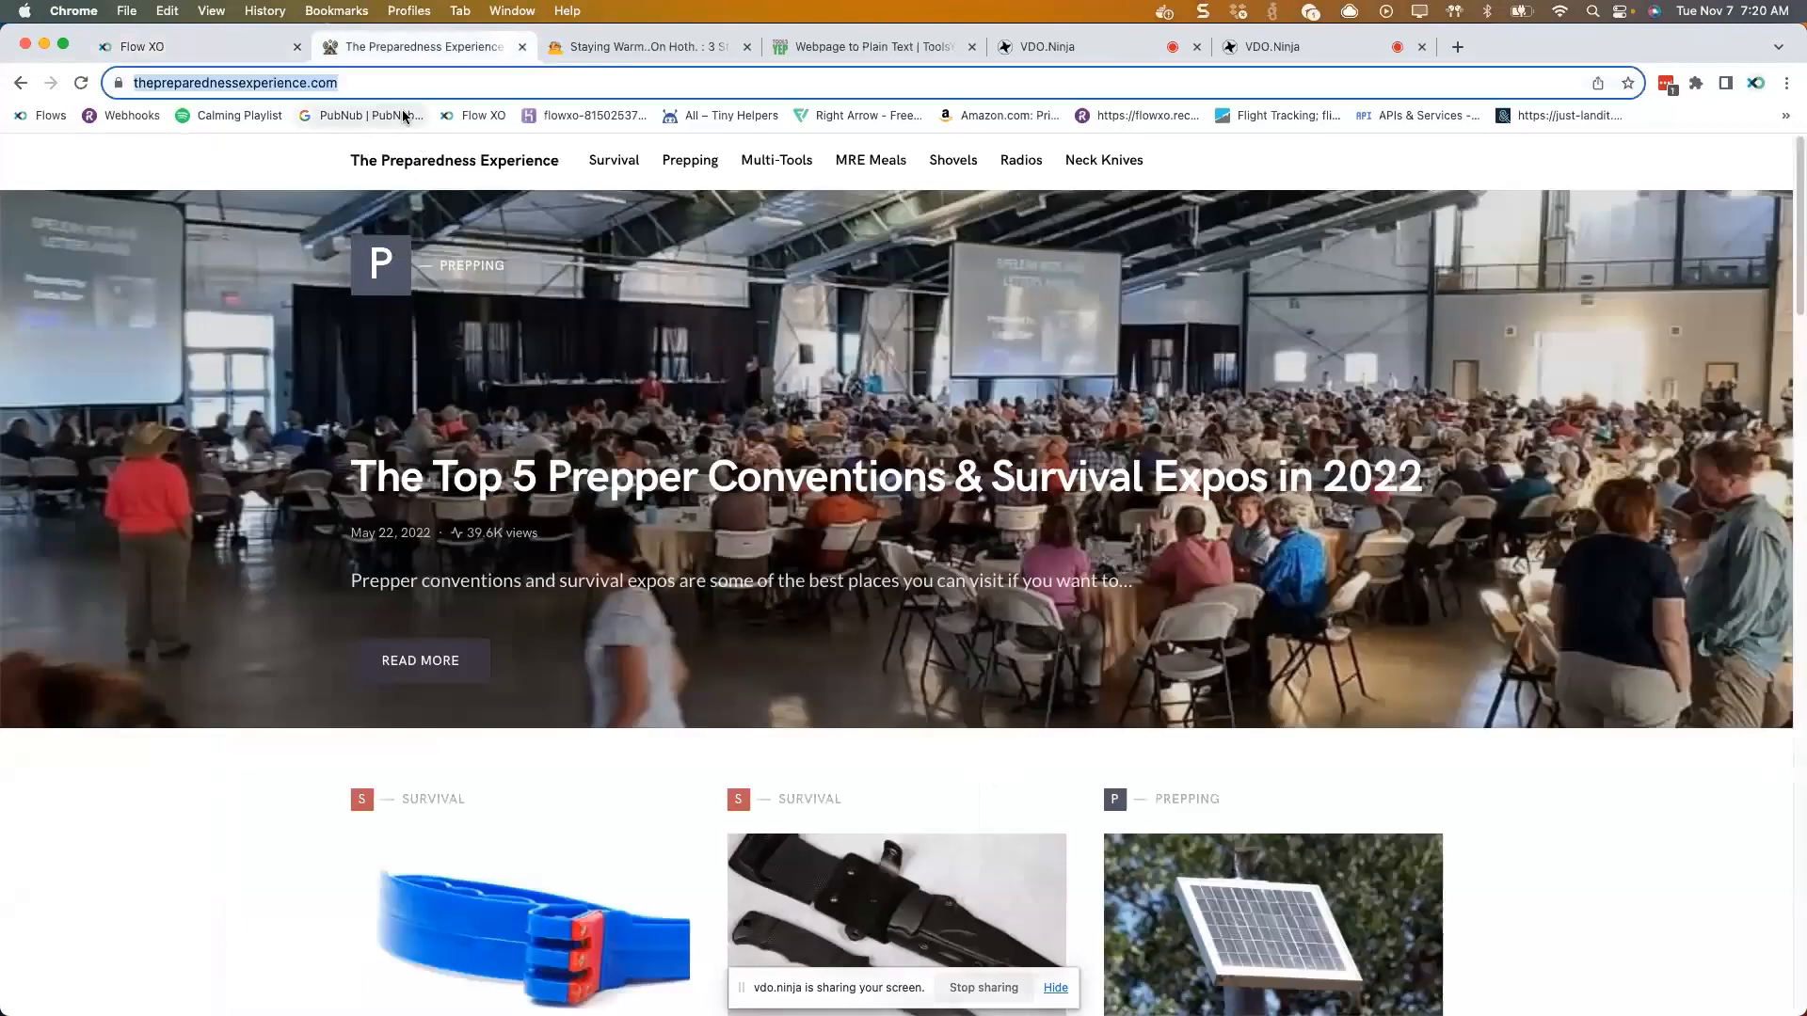
{"action": "left_click", "coordinate": [188, 43]}
{"action": "left_click", "coordinate": [301, 493]}
{"action": "key", "text": "super+v"}
- Name the data source Public Website and create it
{"action": "left_click", "coordinate": [285, 272]}
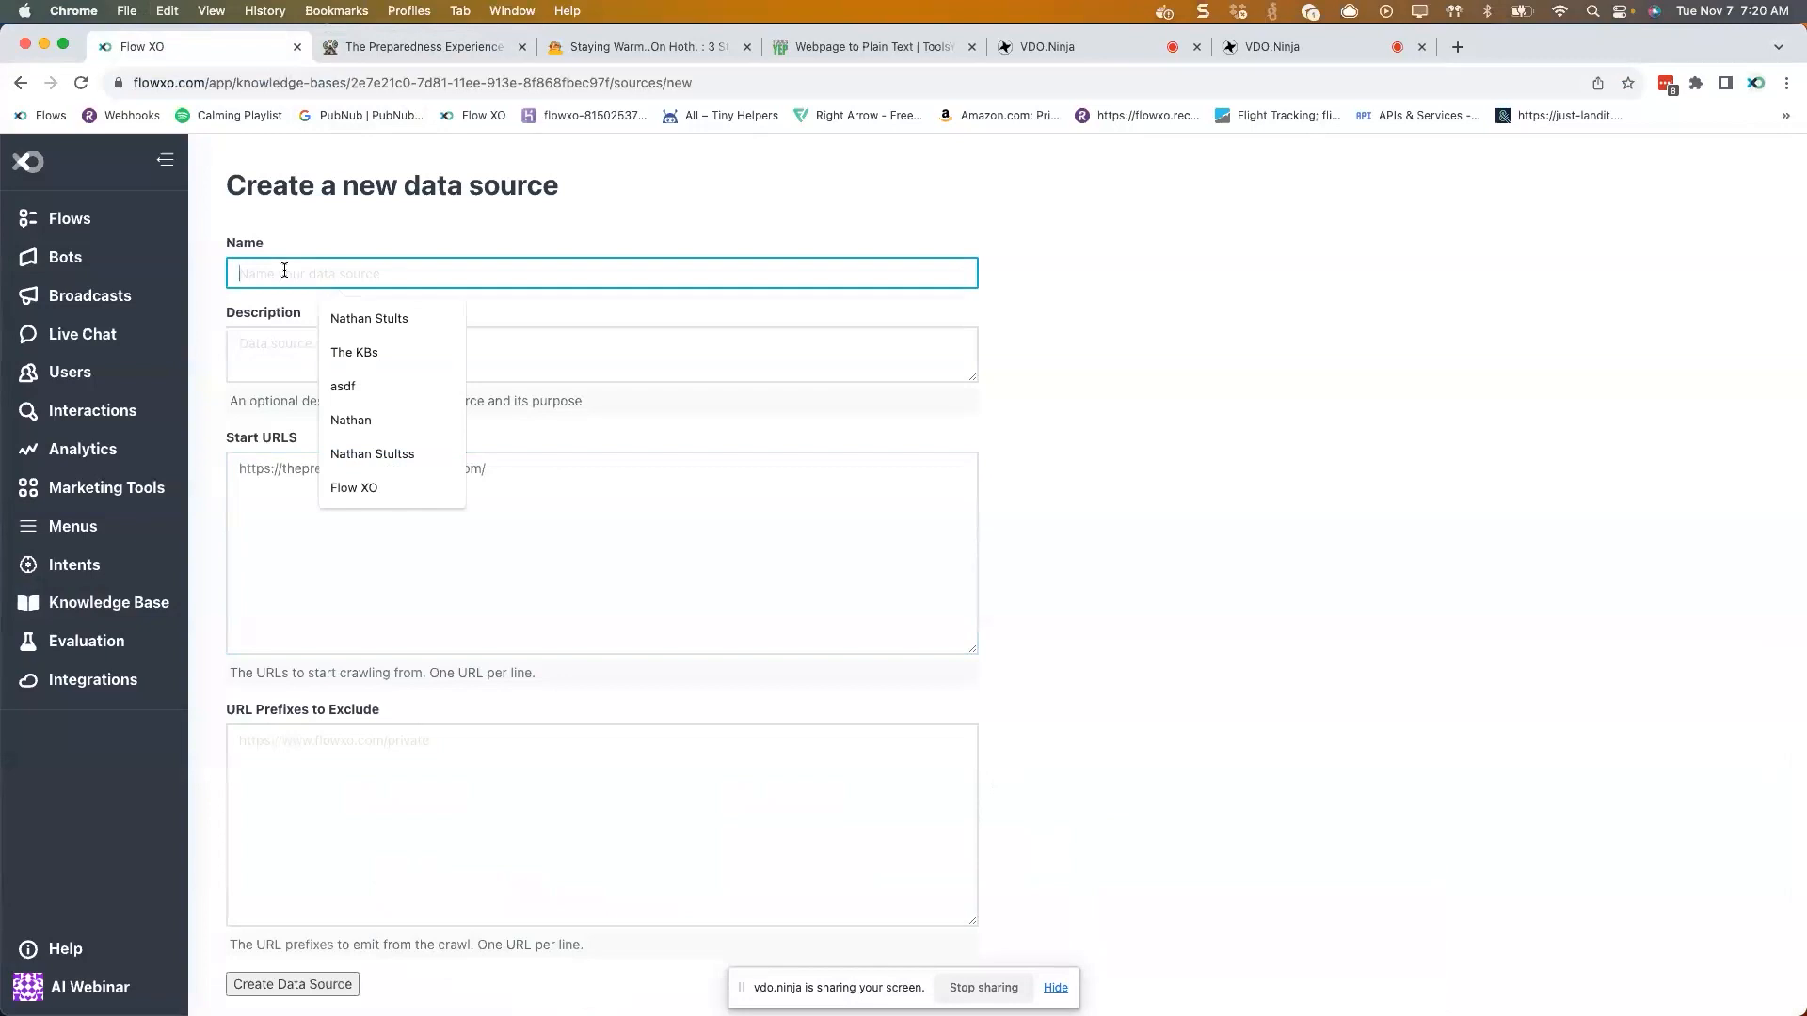
{"action": "type", "text": "yh"}
{"action": "key", "text": "BackSpace"}
{"action": "key", "text": "BackSpace"}
{"action": "type", "text": "Public Website"}
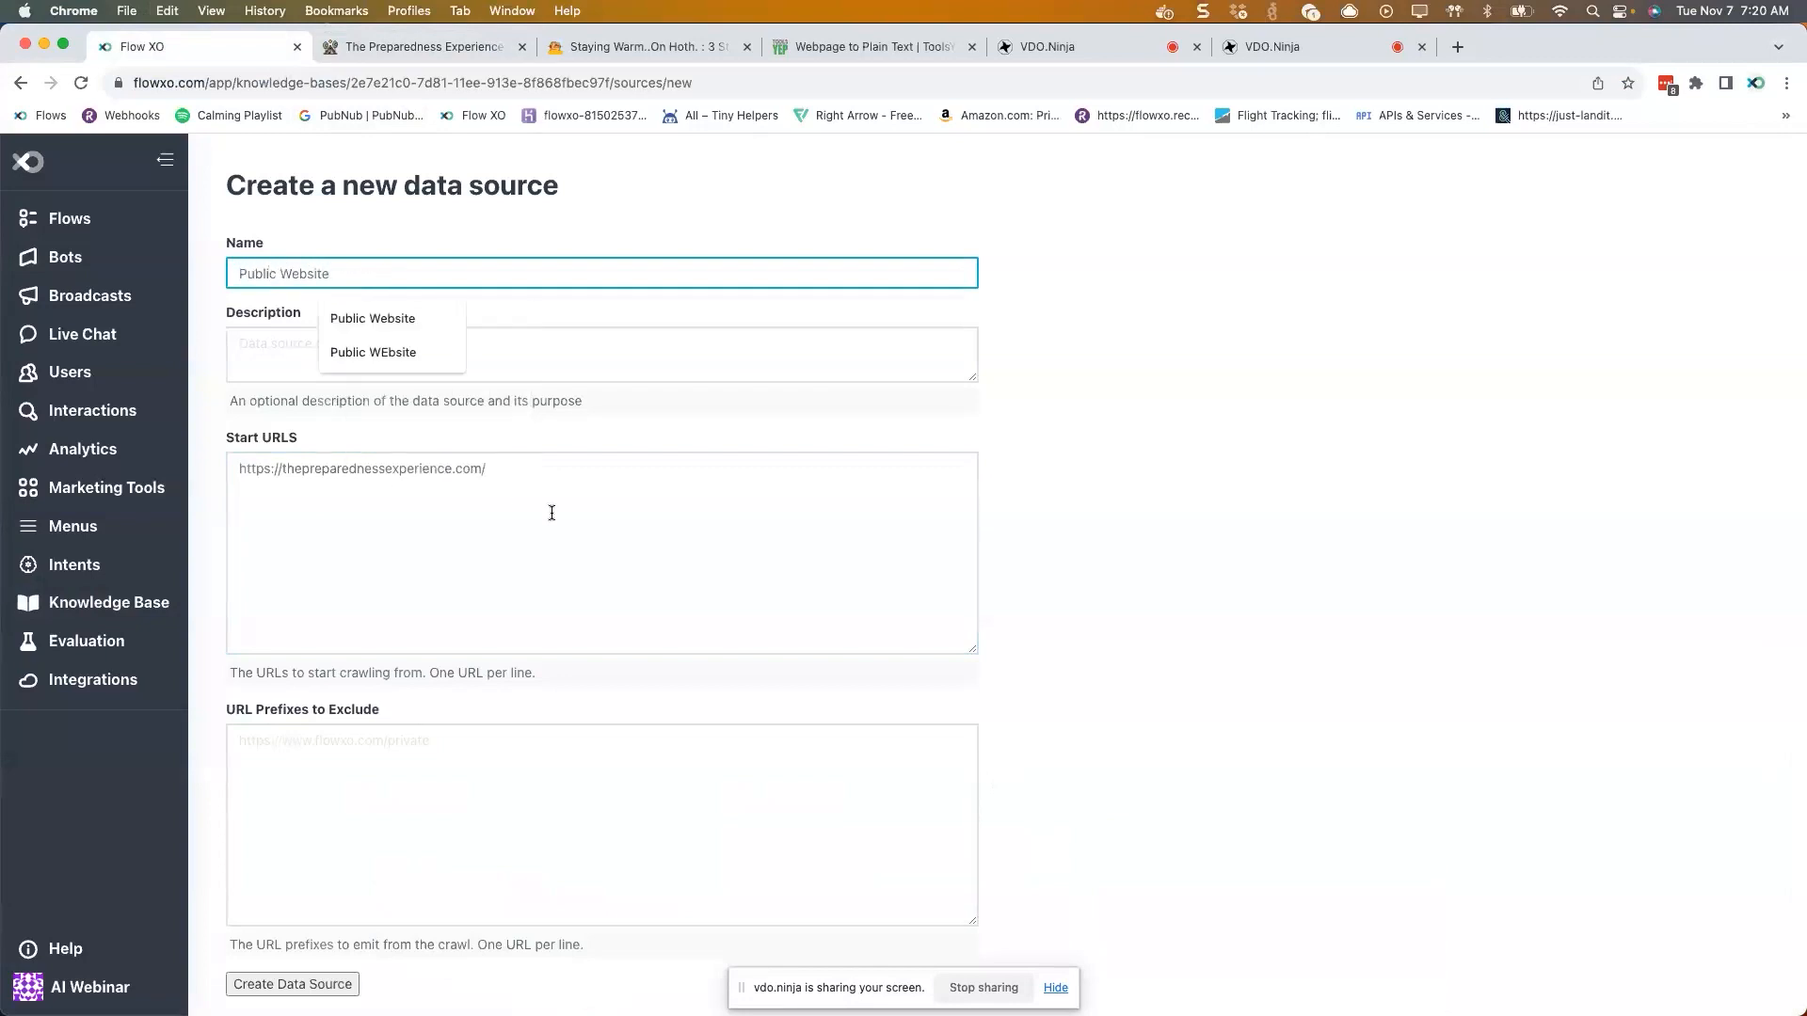
{"action": "left_click", "coordinate": [667, 560]}
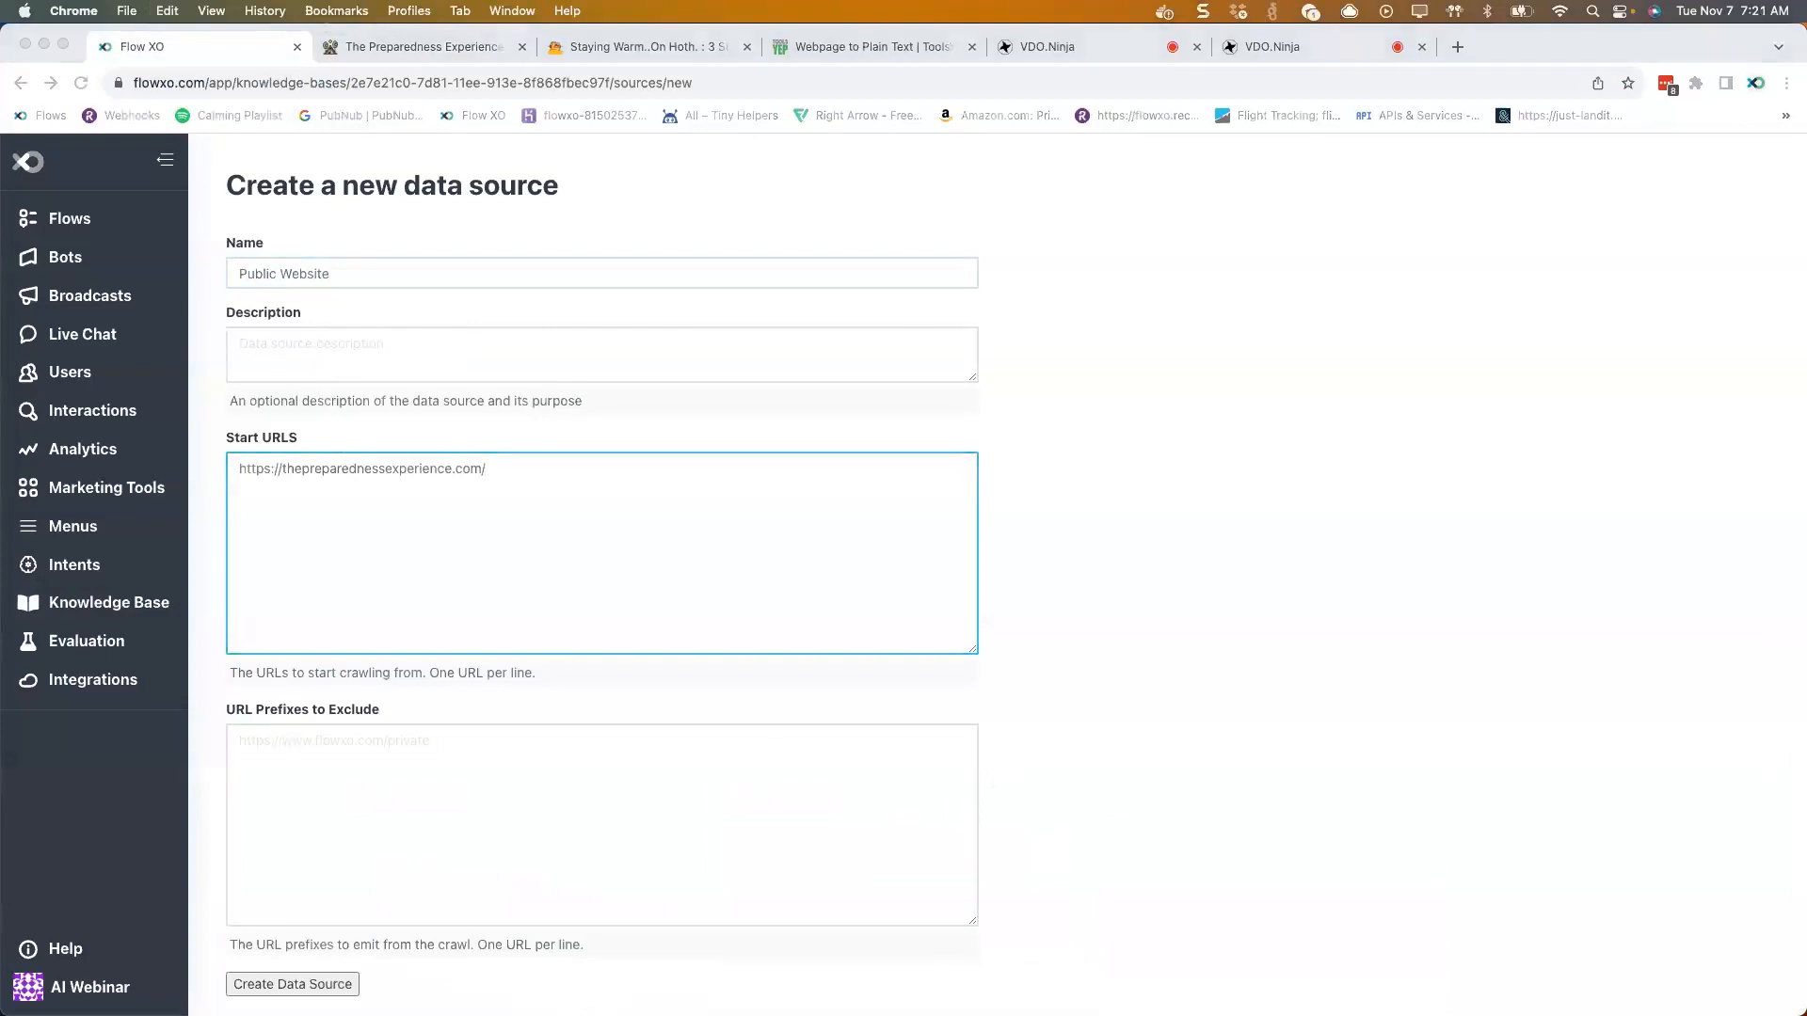
{"action": "left_click", "coordinate": [310, 985]}
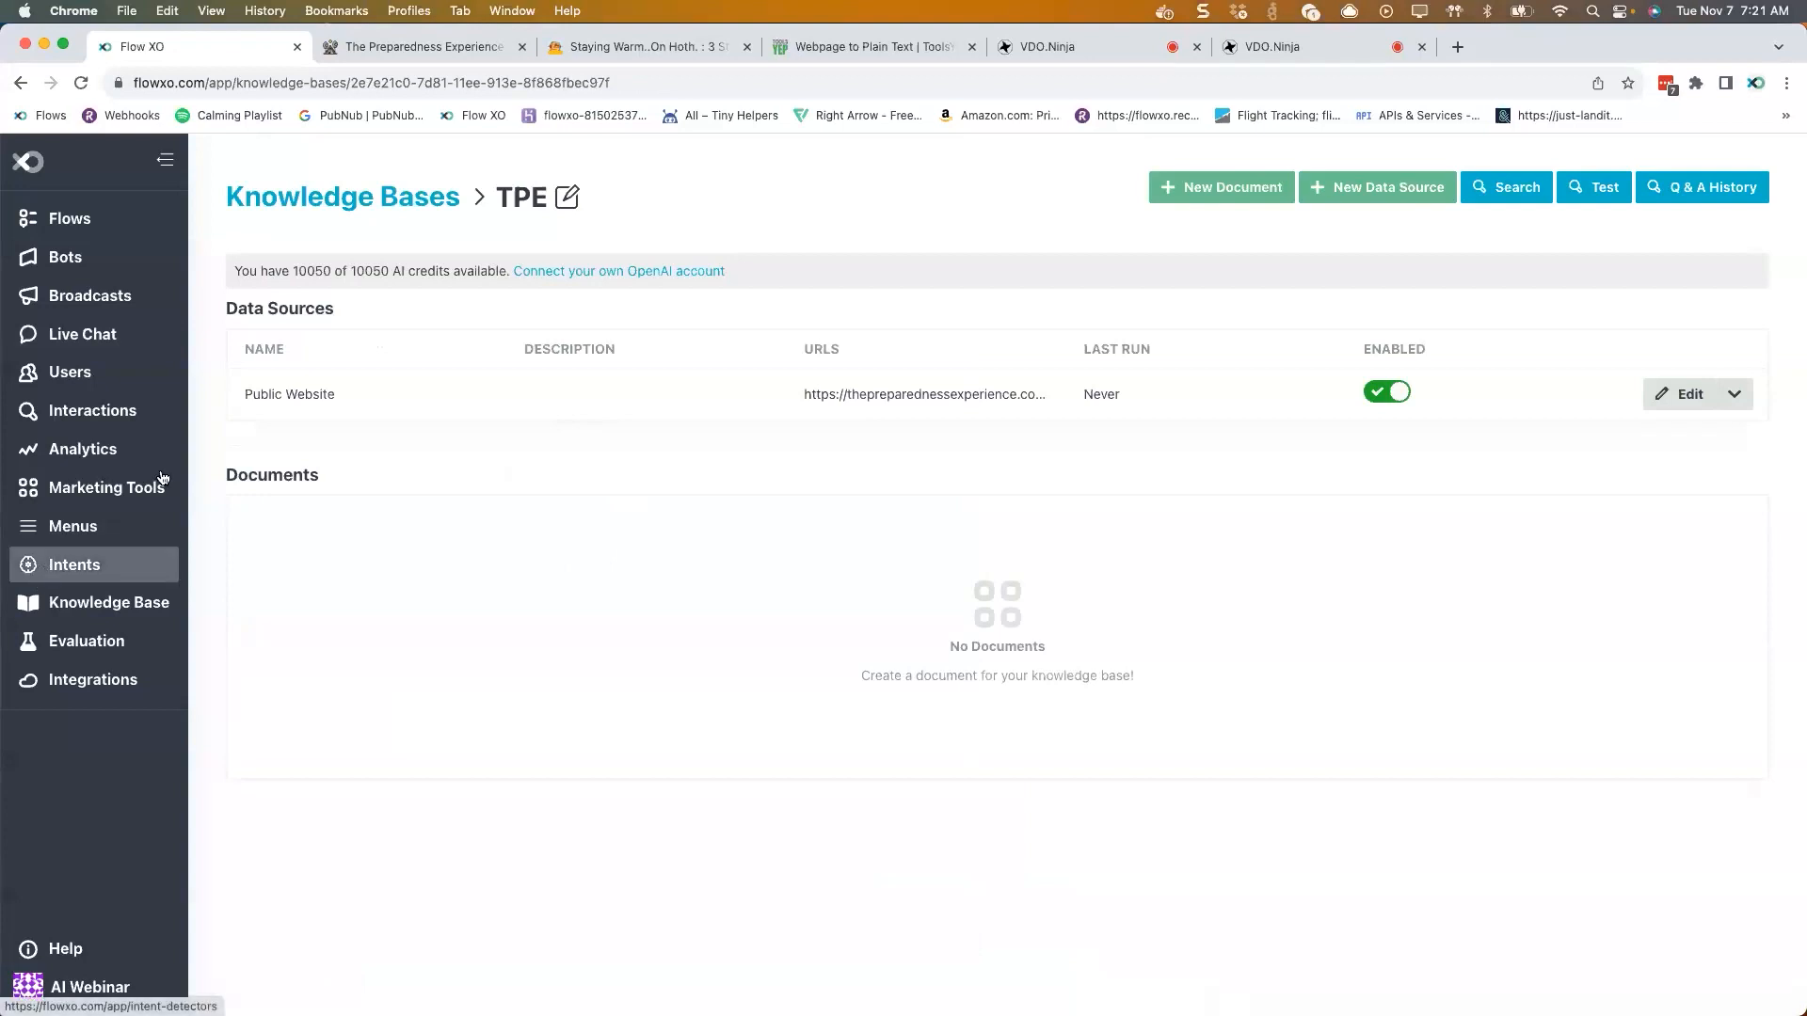
- Start a new bot on the Web platform and name it The Preparedness Experience
{"action": "left_click", "coordinate": [90, 261]}
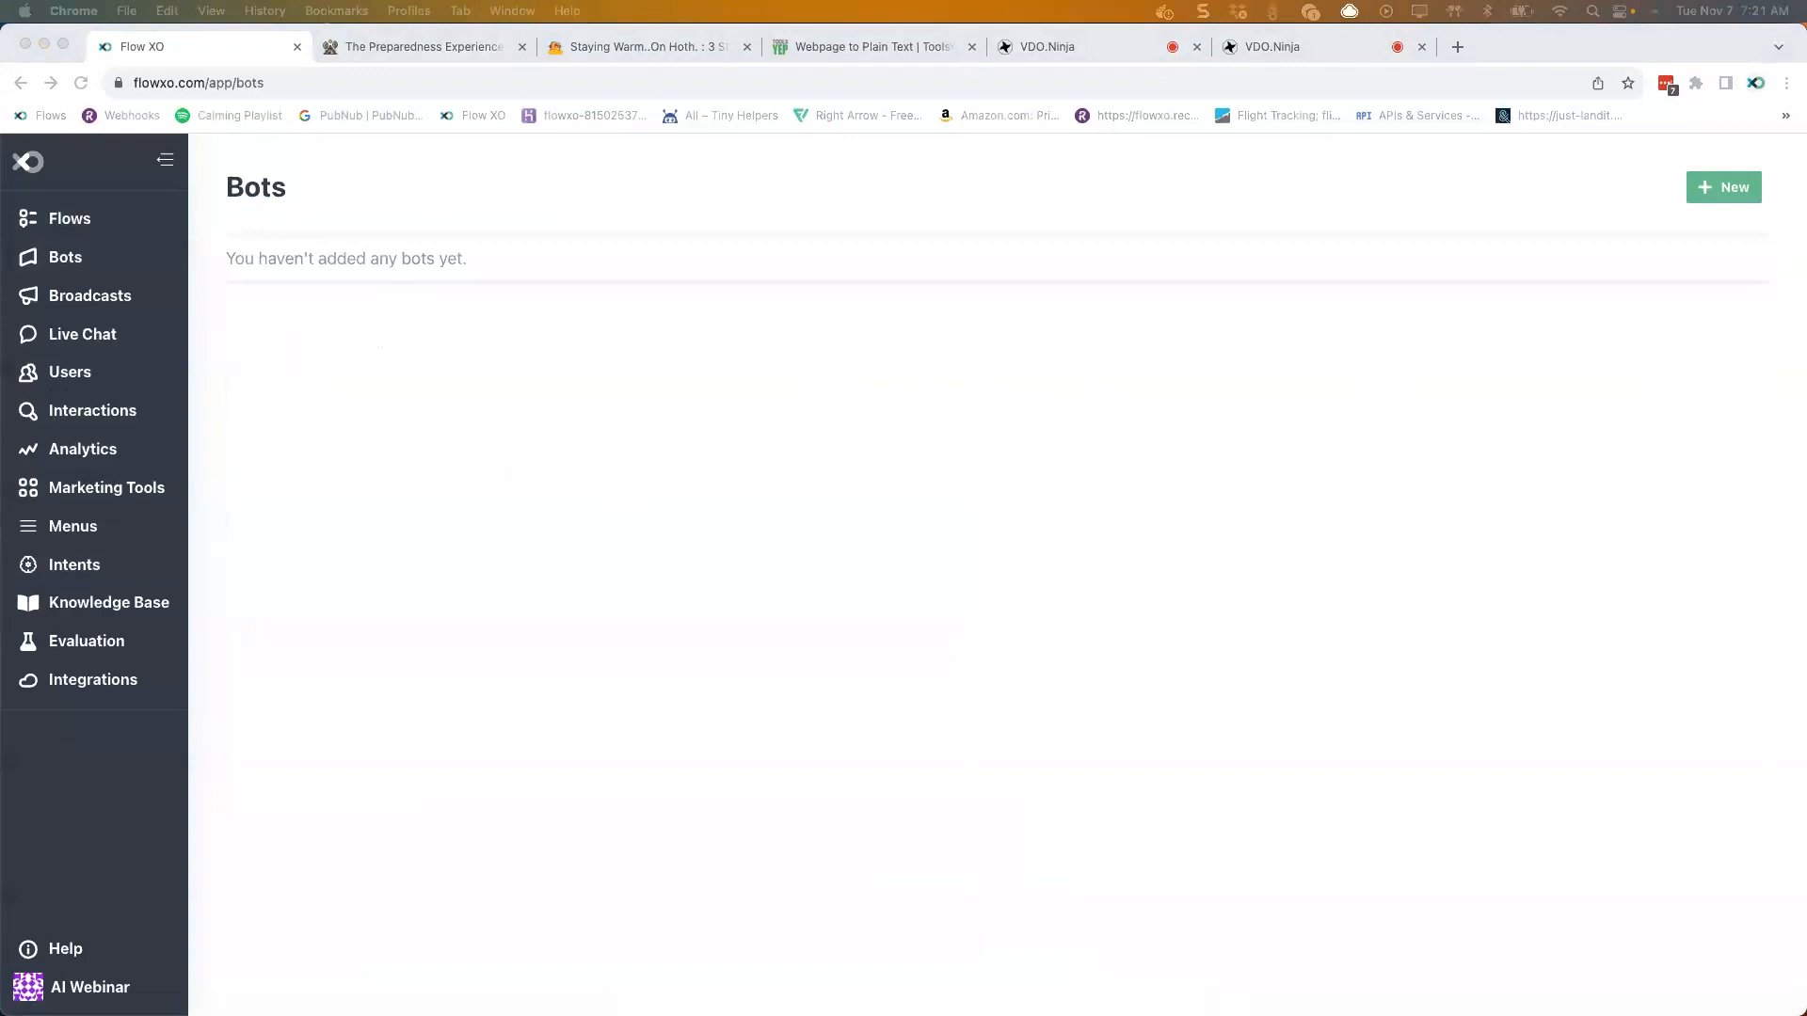
{"action": "left_click", "coordinate": [1720, 193]}
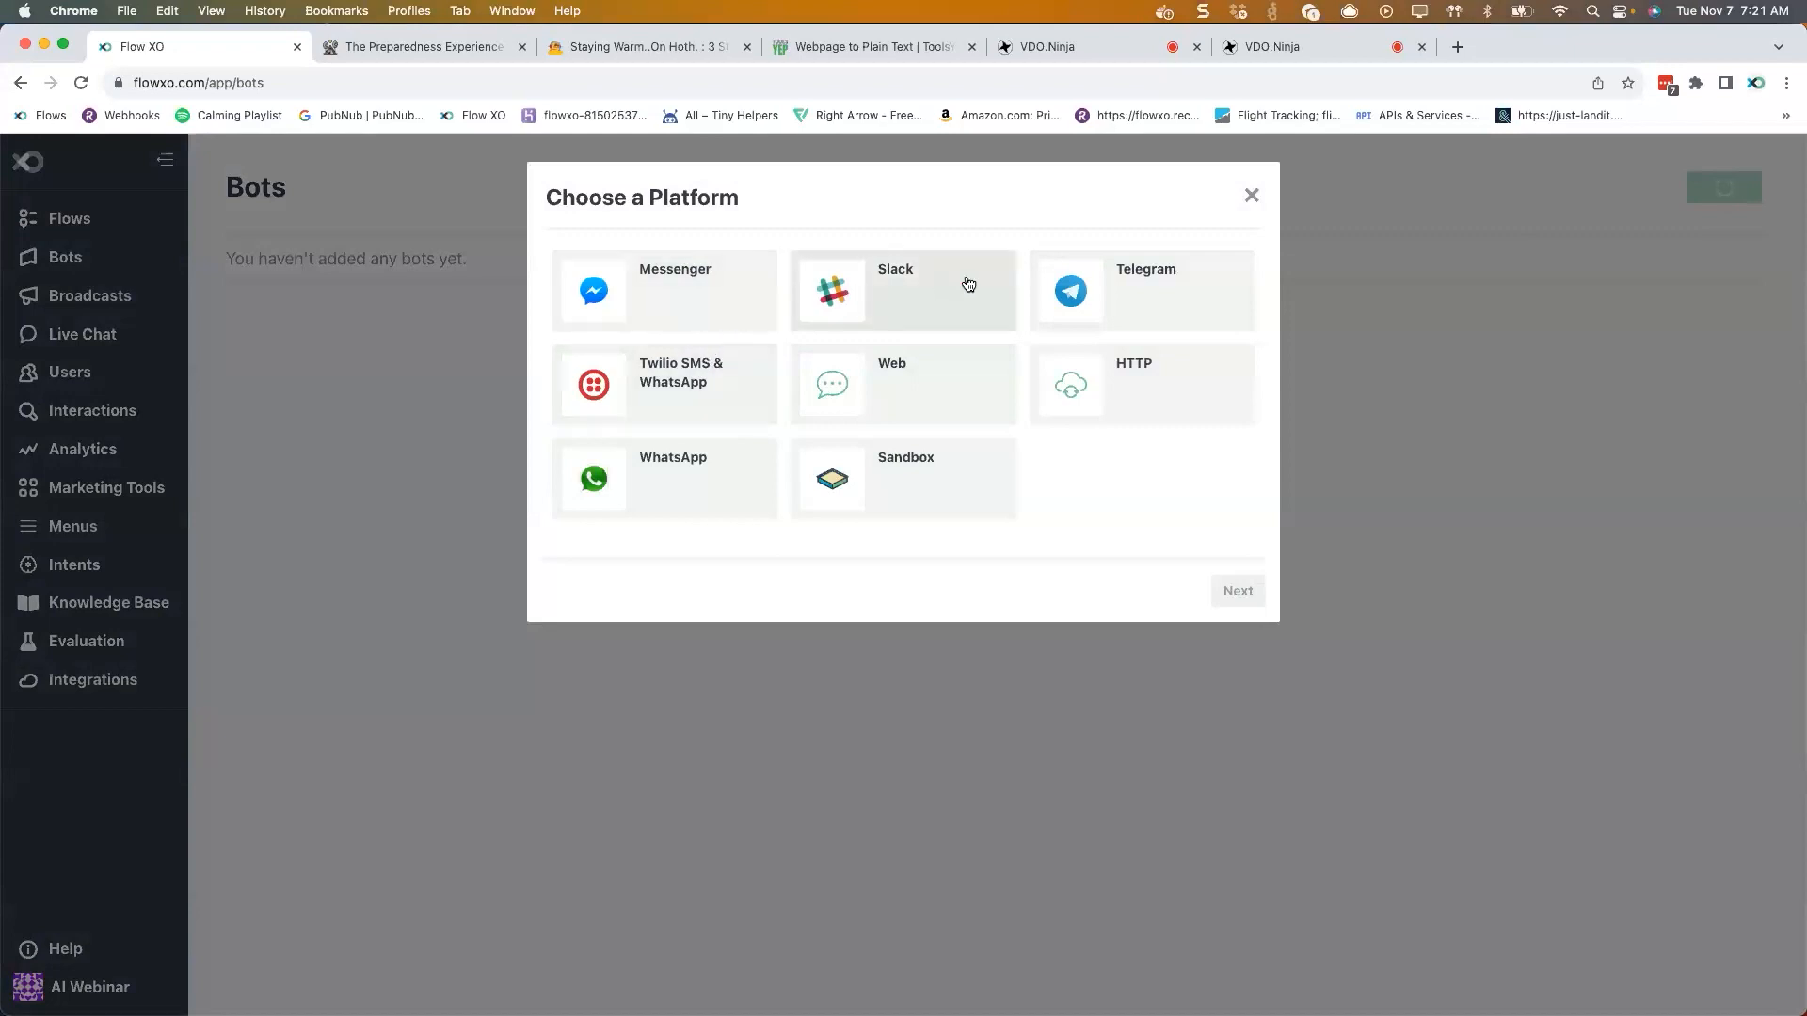
{"action": "double_click", "coordinate": [885, 390]}
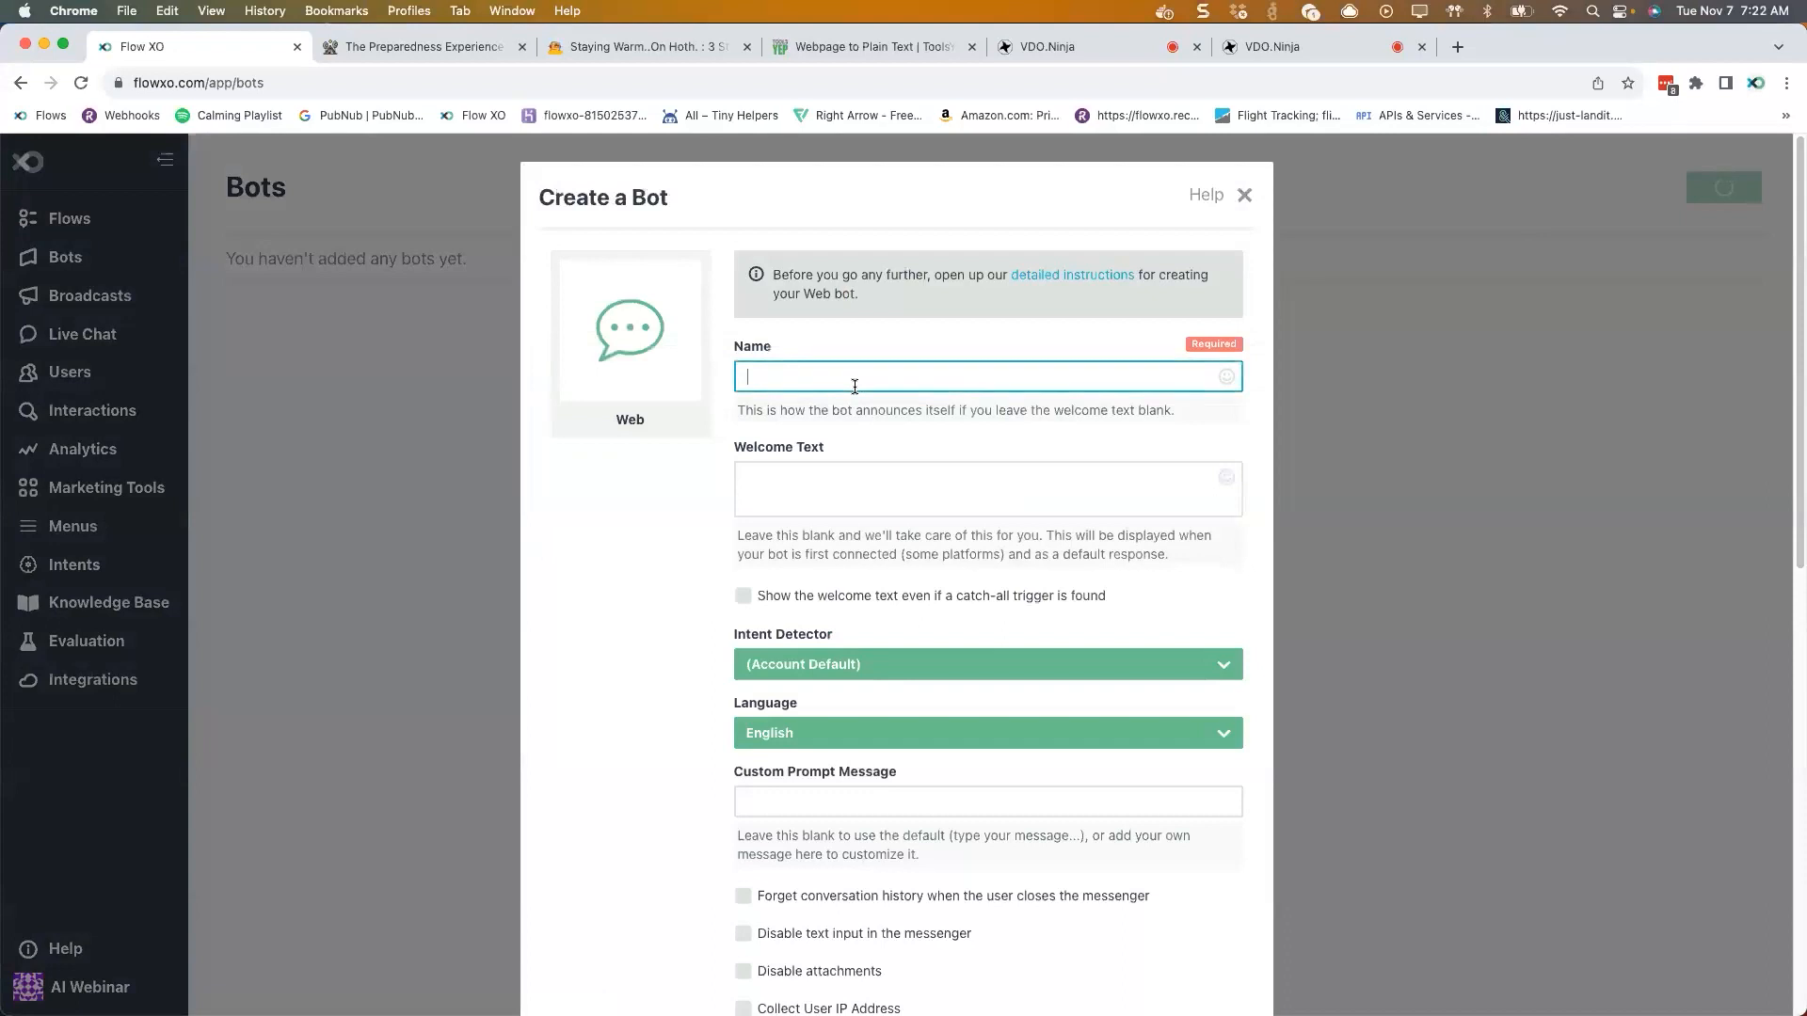
{"action": "type", "text": "The Preparedness Experience"}
- Set the bot's welcome text to "Ask me anything you want about survival!" and create the bot with the remaining settings at their defaults
{"action": "left_click", "coordinate": [887, 485]}
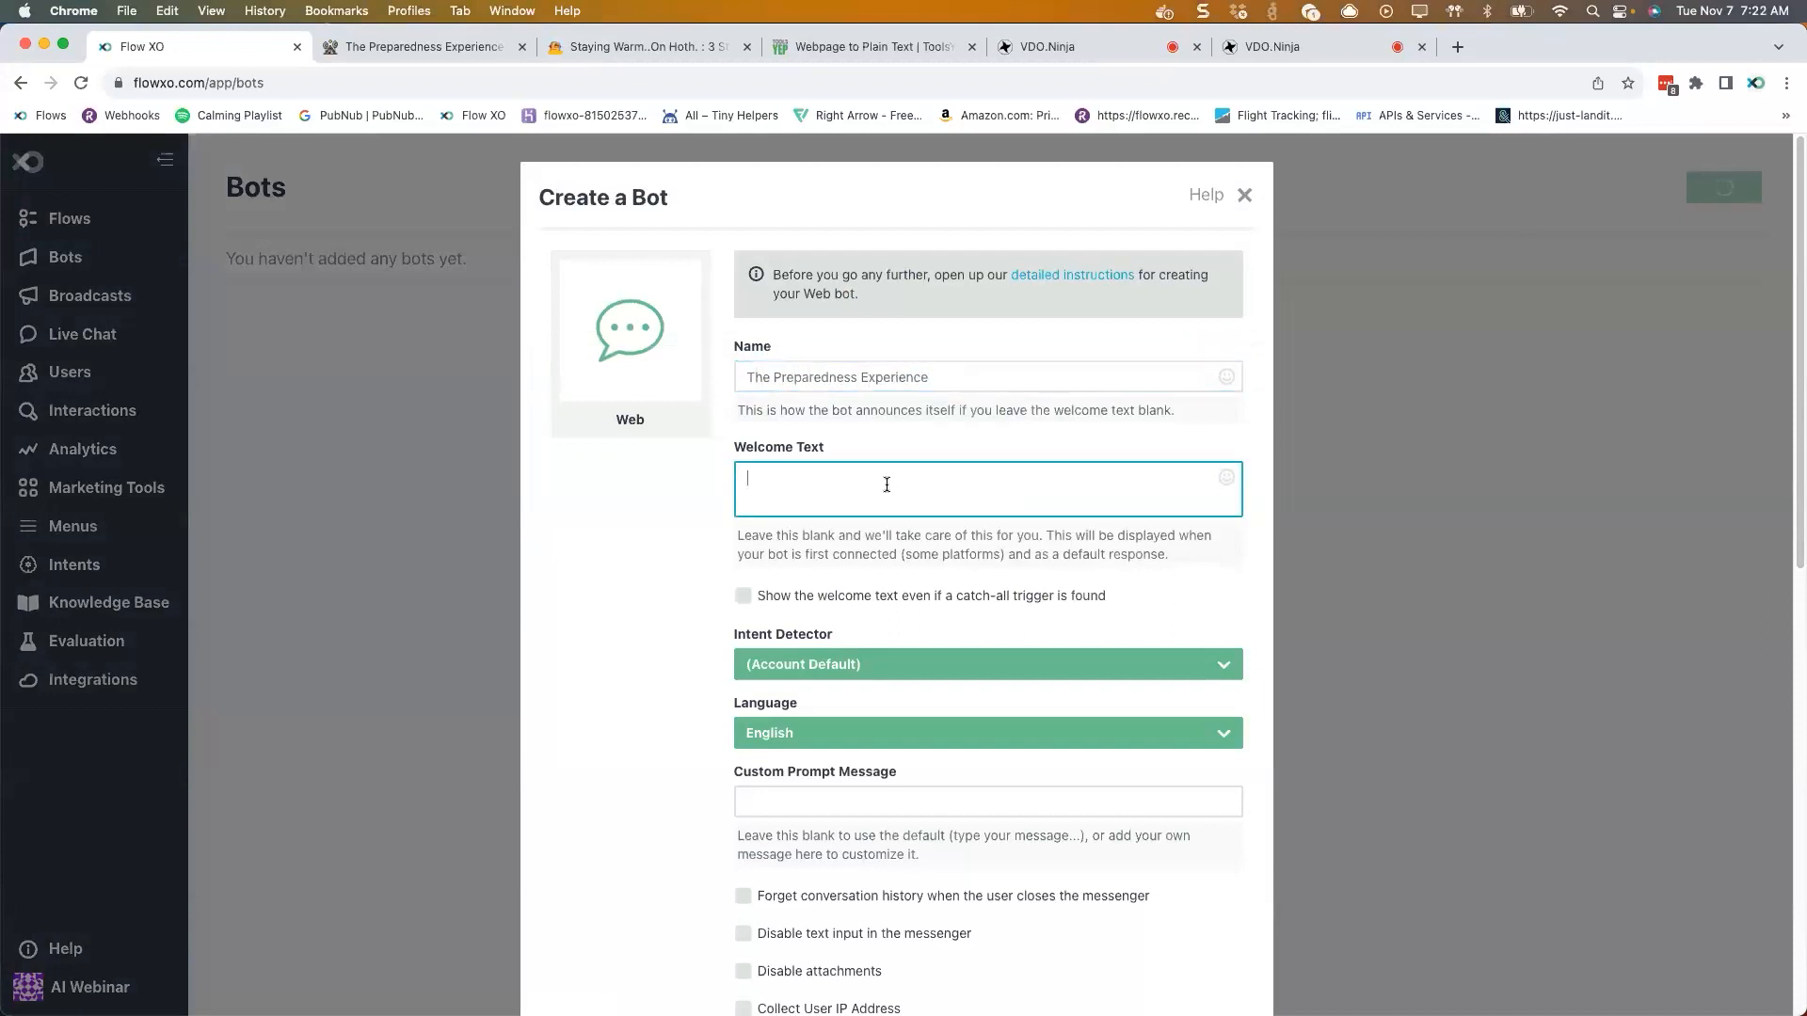
{"action": "type", "text": "Ask us anything you want about survival!"}
{"action": "double_click", "coordinate": [779, 477]}
{"action": "type", "text": "me"}
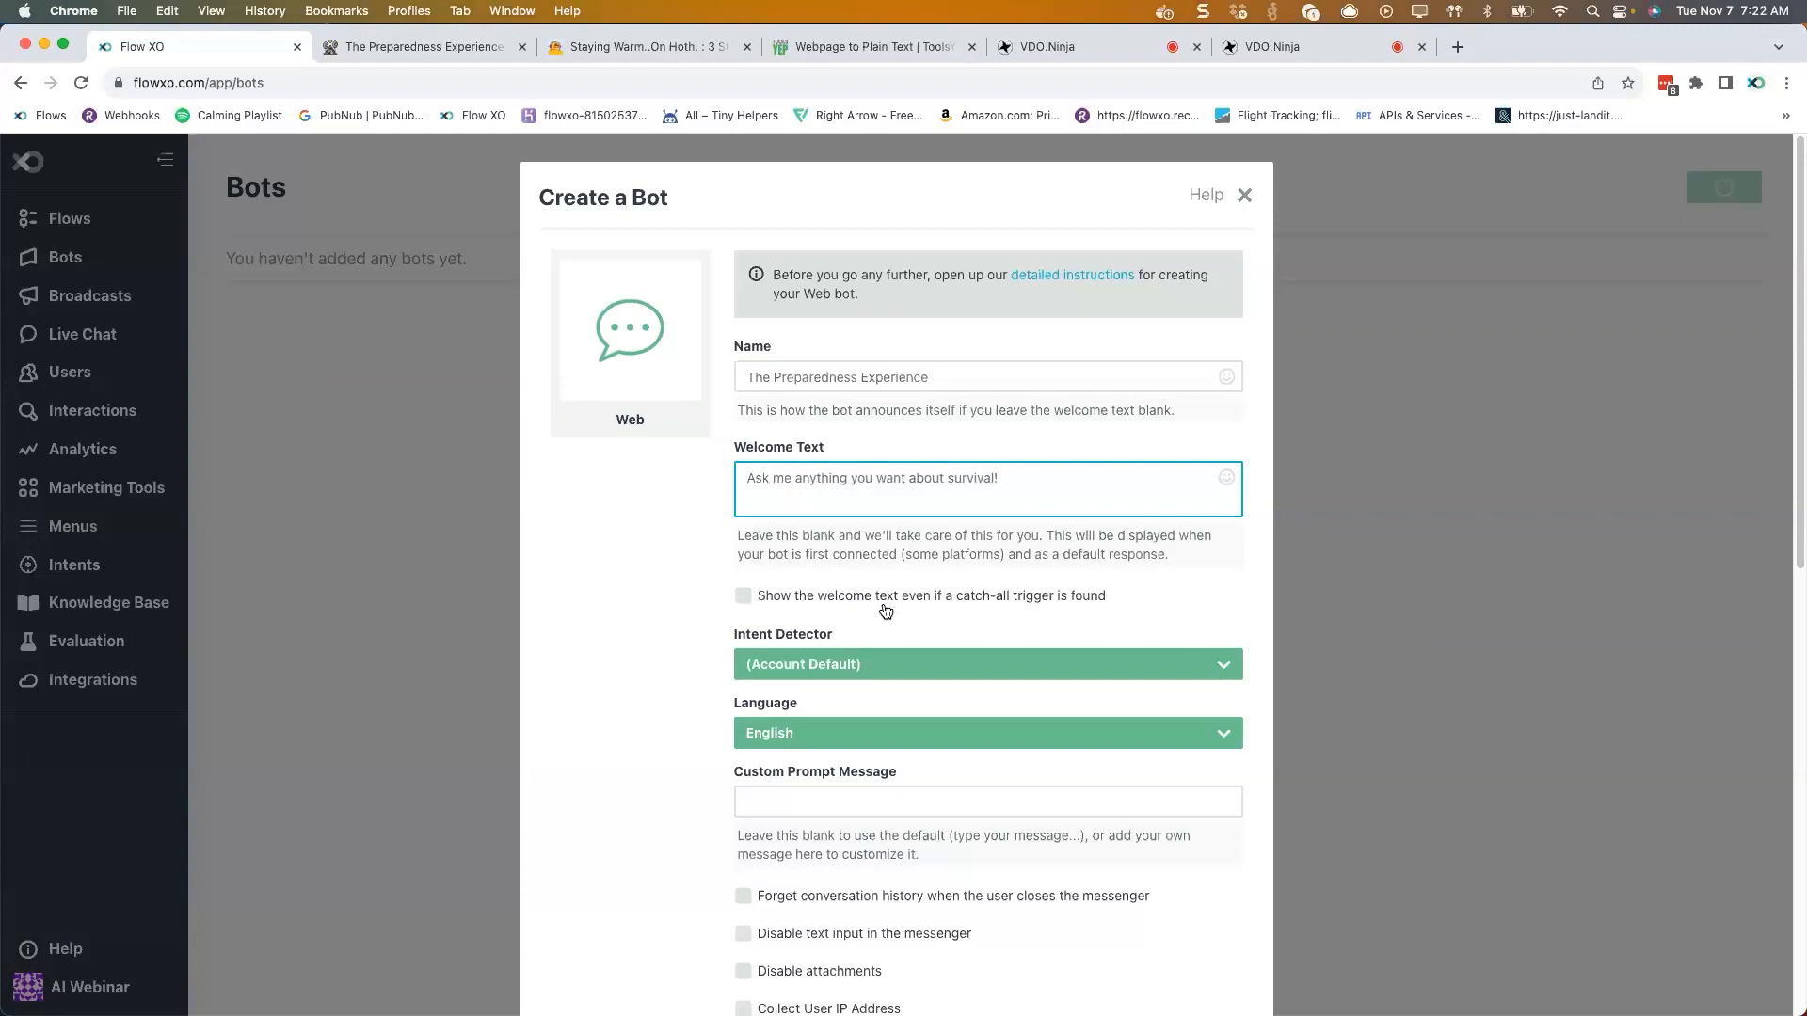
{"action": "scroll", "coordinate": [889, 607], "scroll_direction": "down", "scroll_amount": 10}
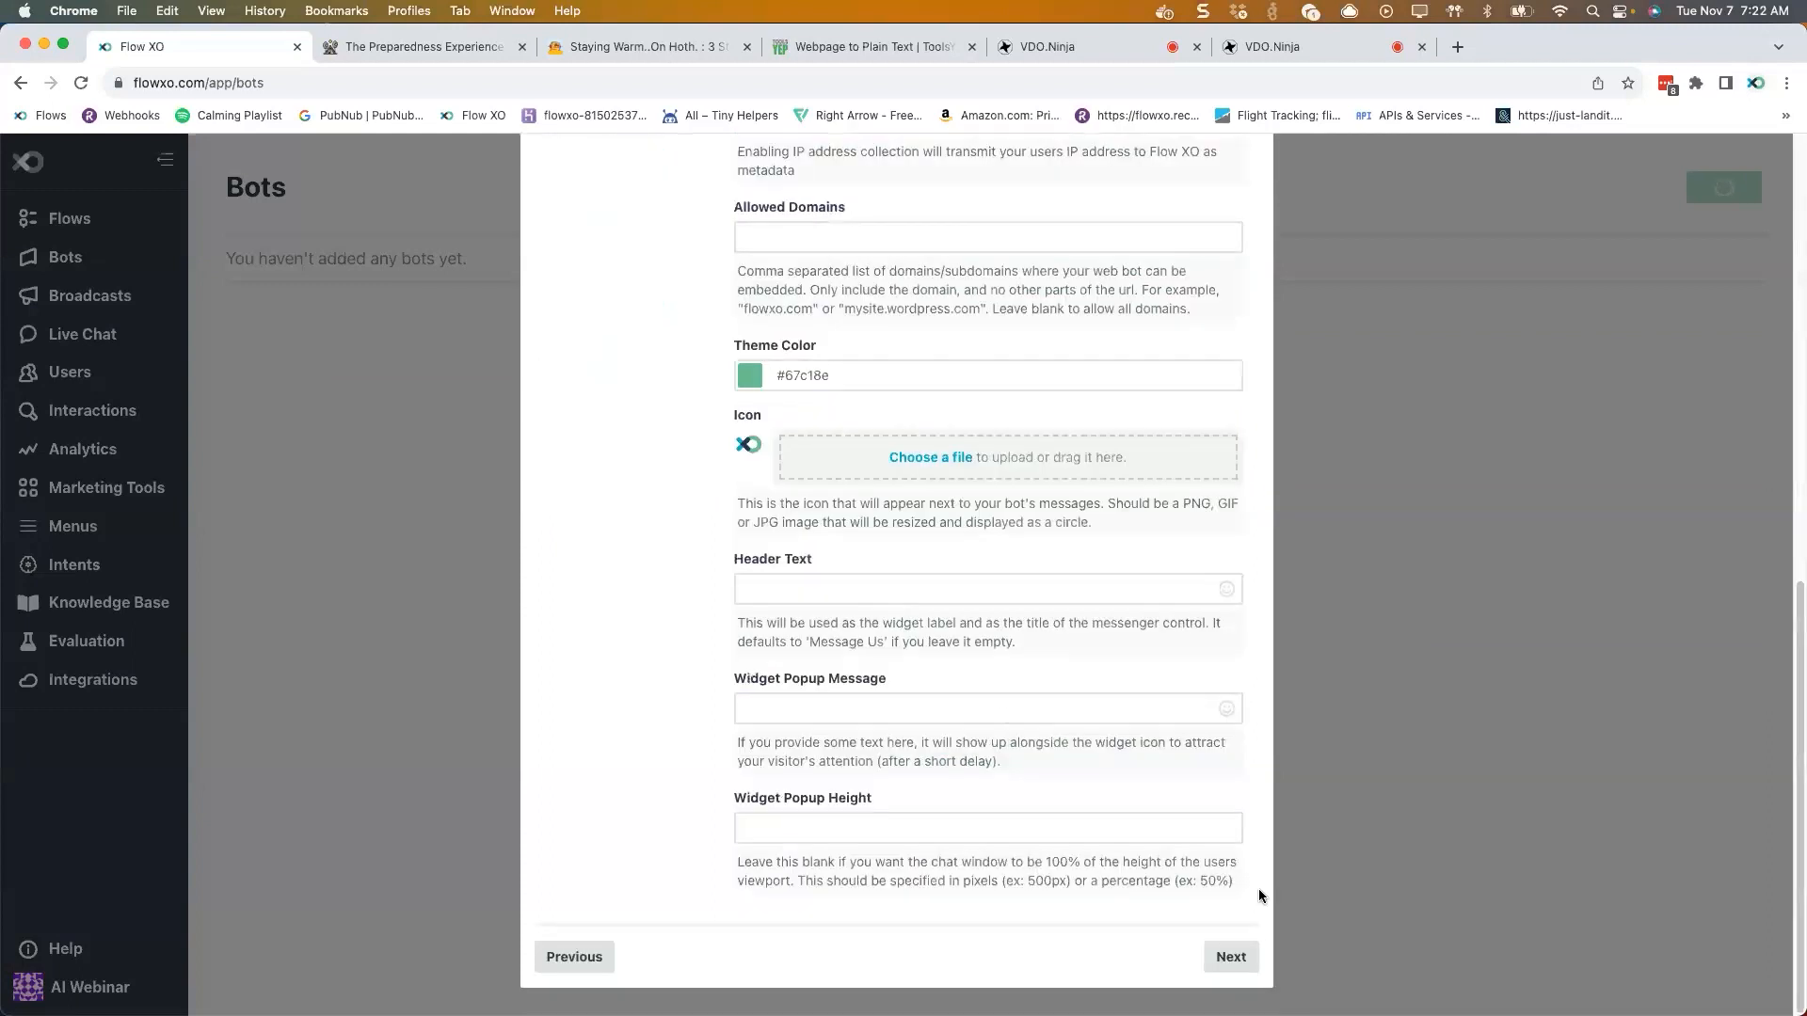
{"action": "left_click", "coordinate": [1231, 957]}
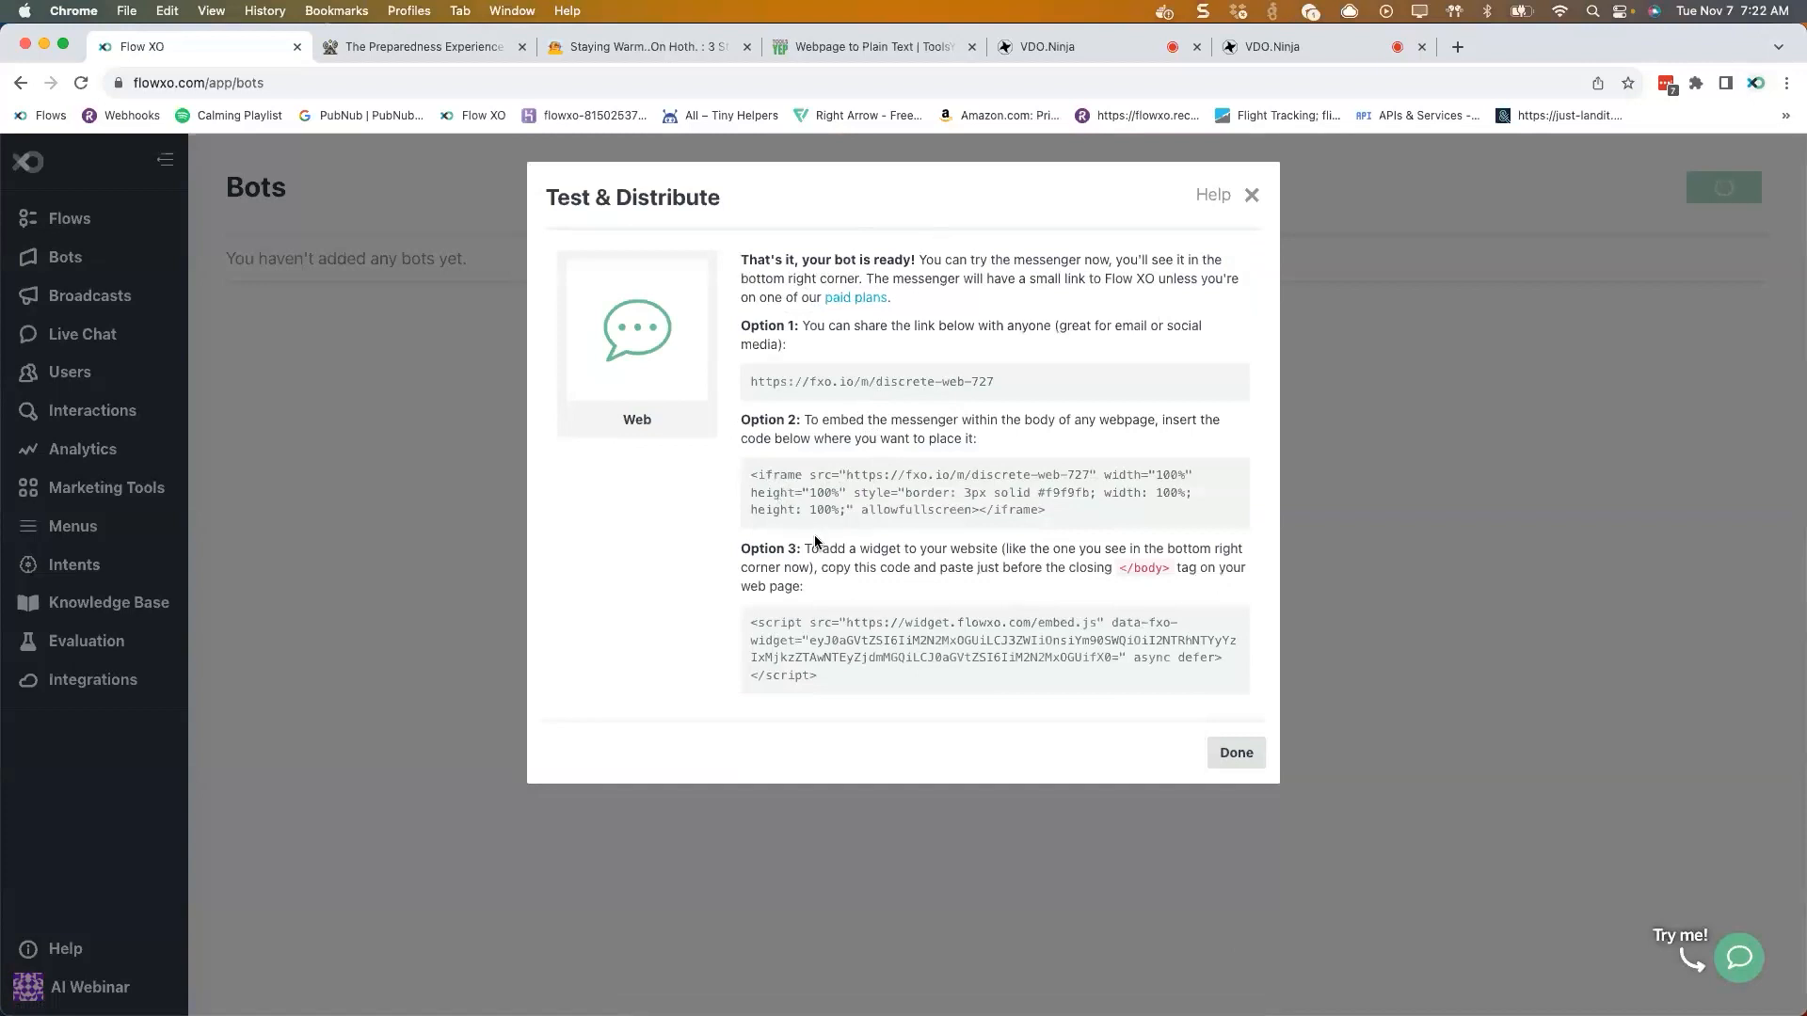
- Copy the new bot's shareable messenger link and open it in a new browser tab
{"action": "left_click_drag", "start_coordinate": [996, 384], "coordinate": [748, 381]}
{"action": "key", "text": "super+c"}
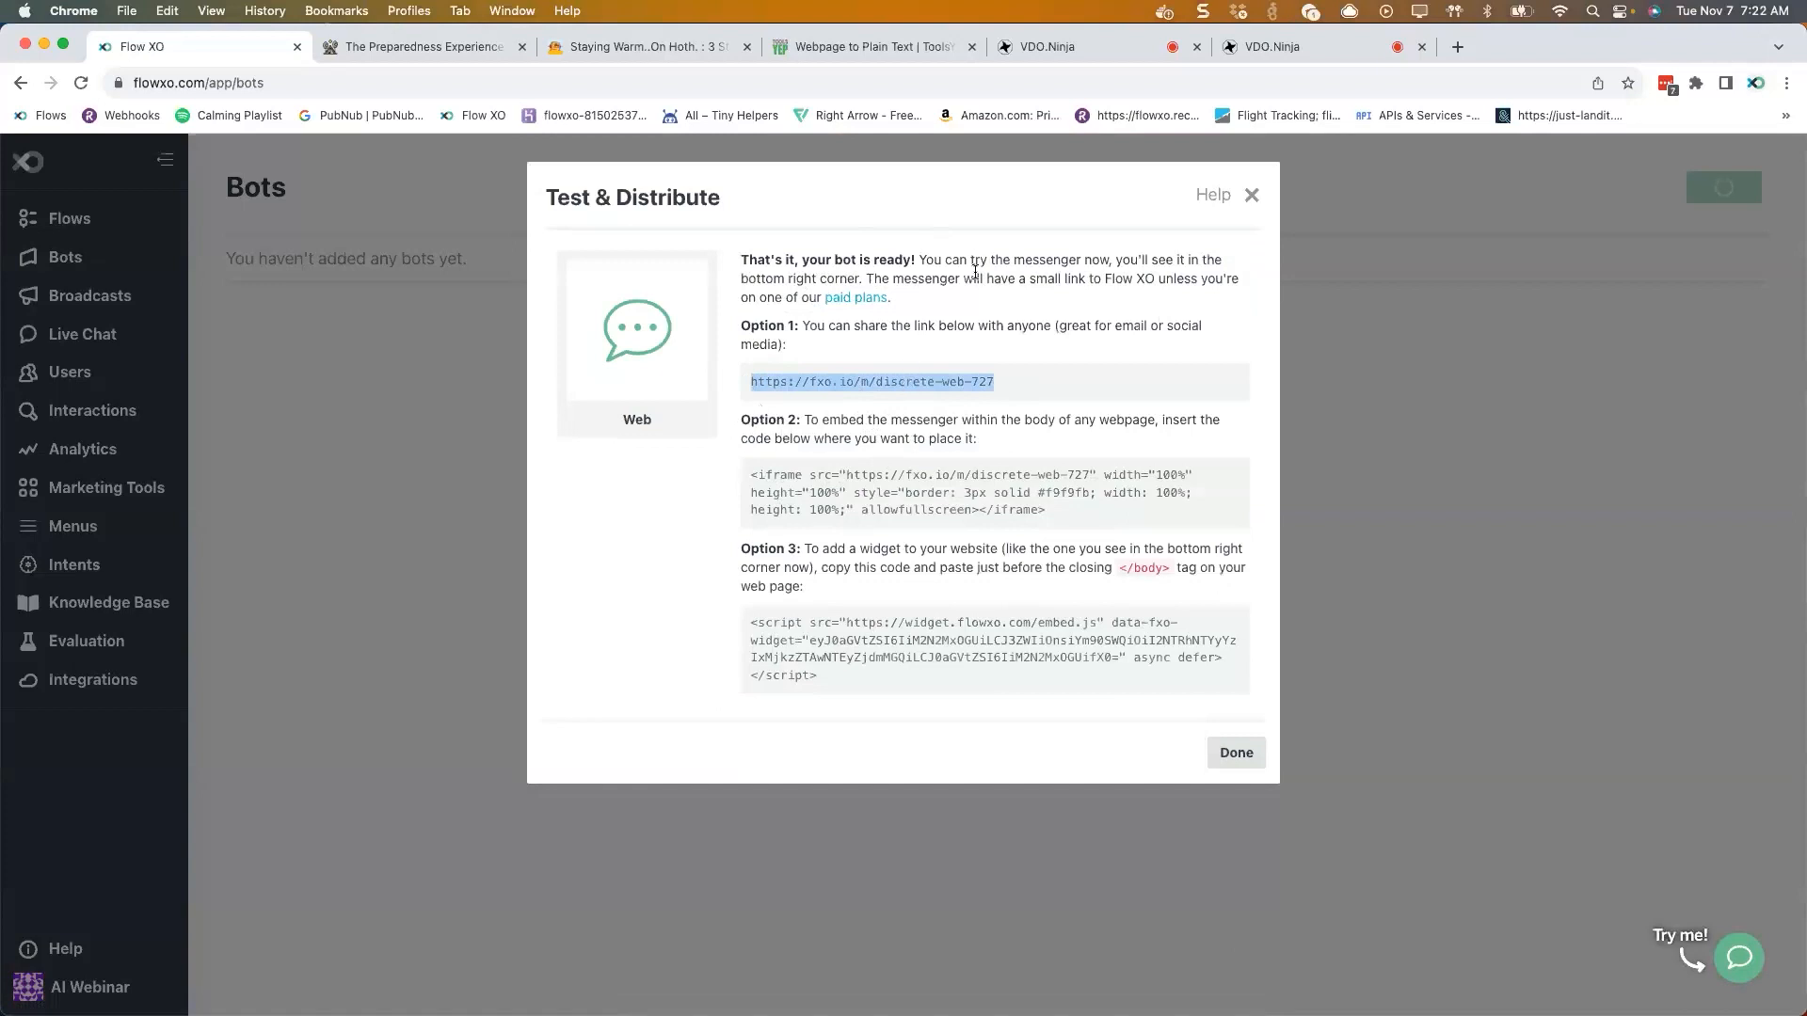
{"action": "left_click", "coordinate": [1456, 46]}
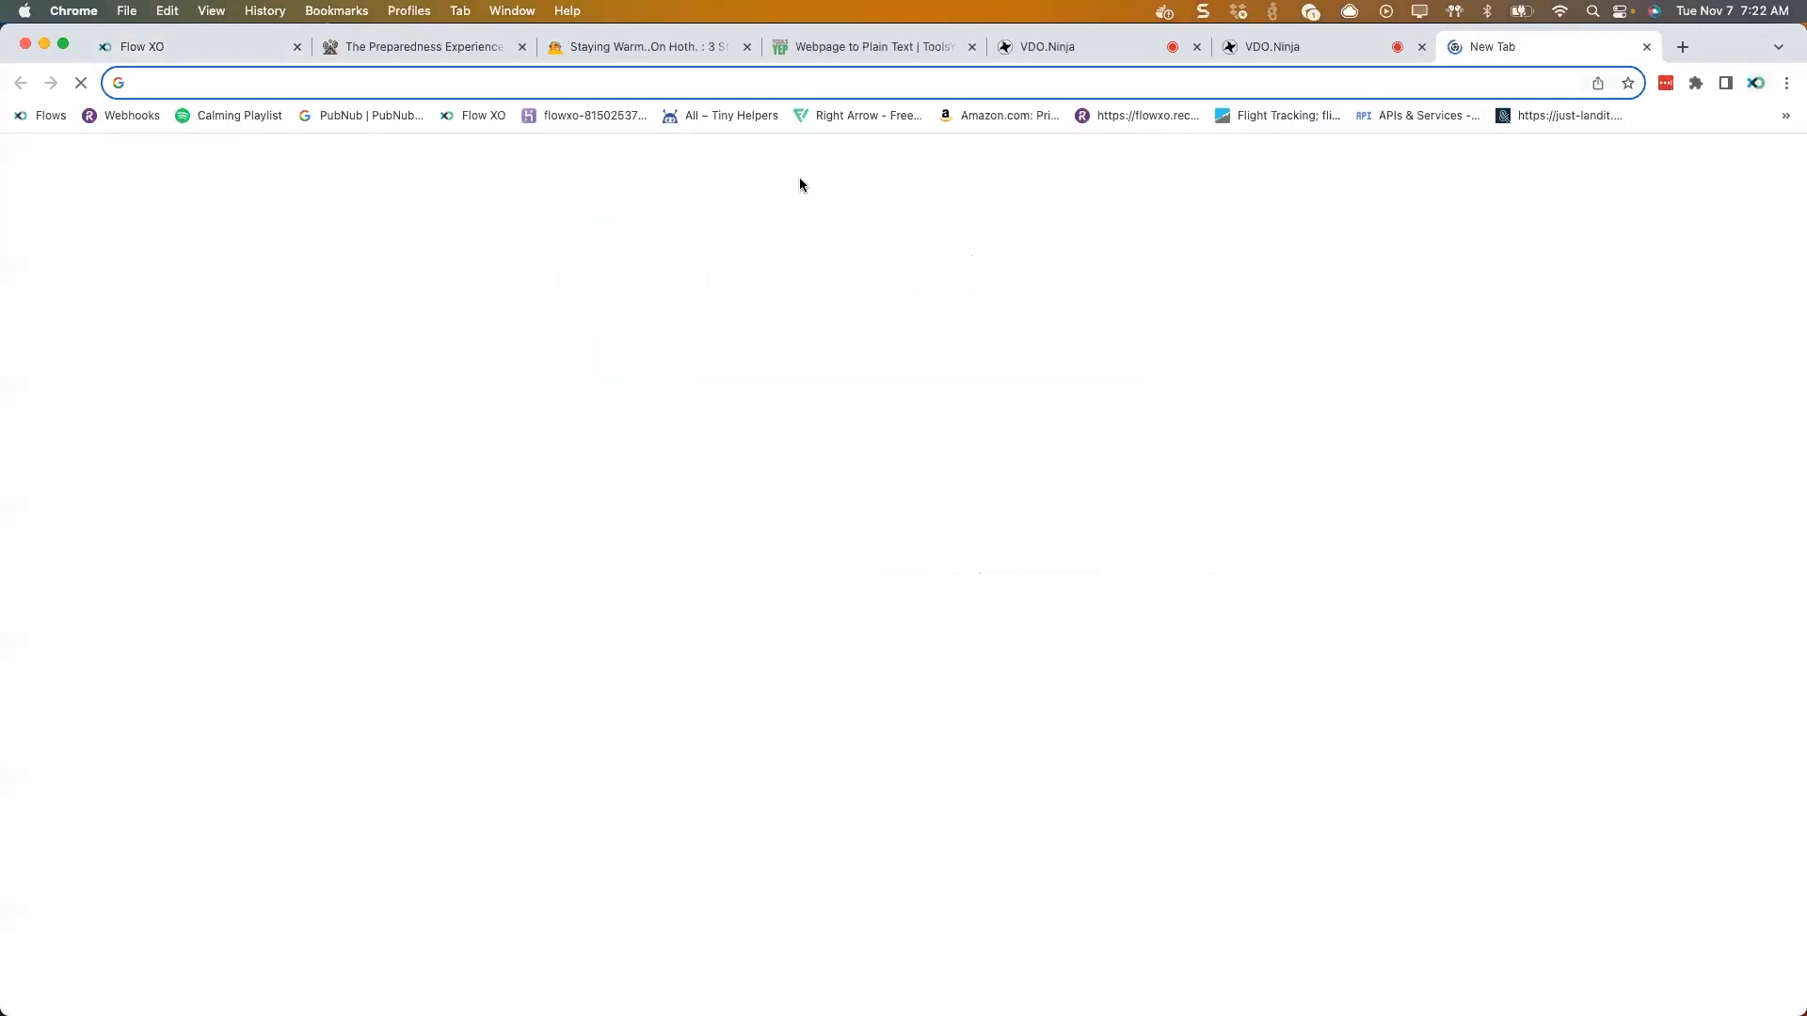
{"action": "key", "text": "super+v"}
{"action": "key", "text": "Return"}
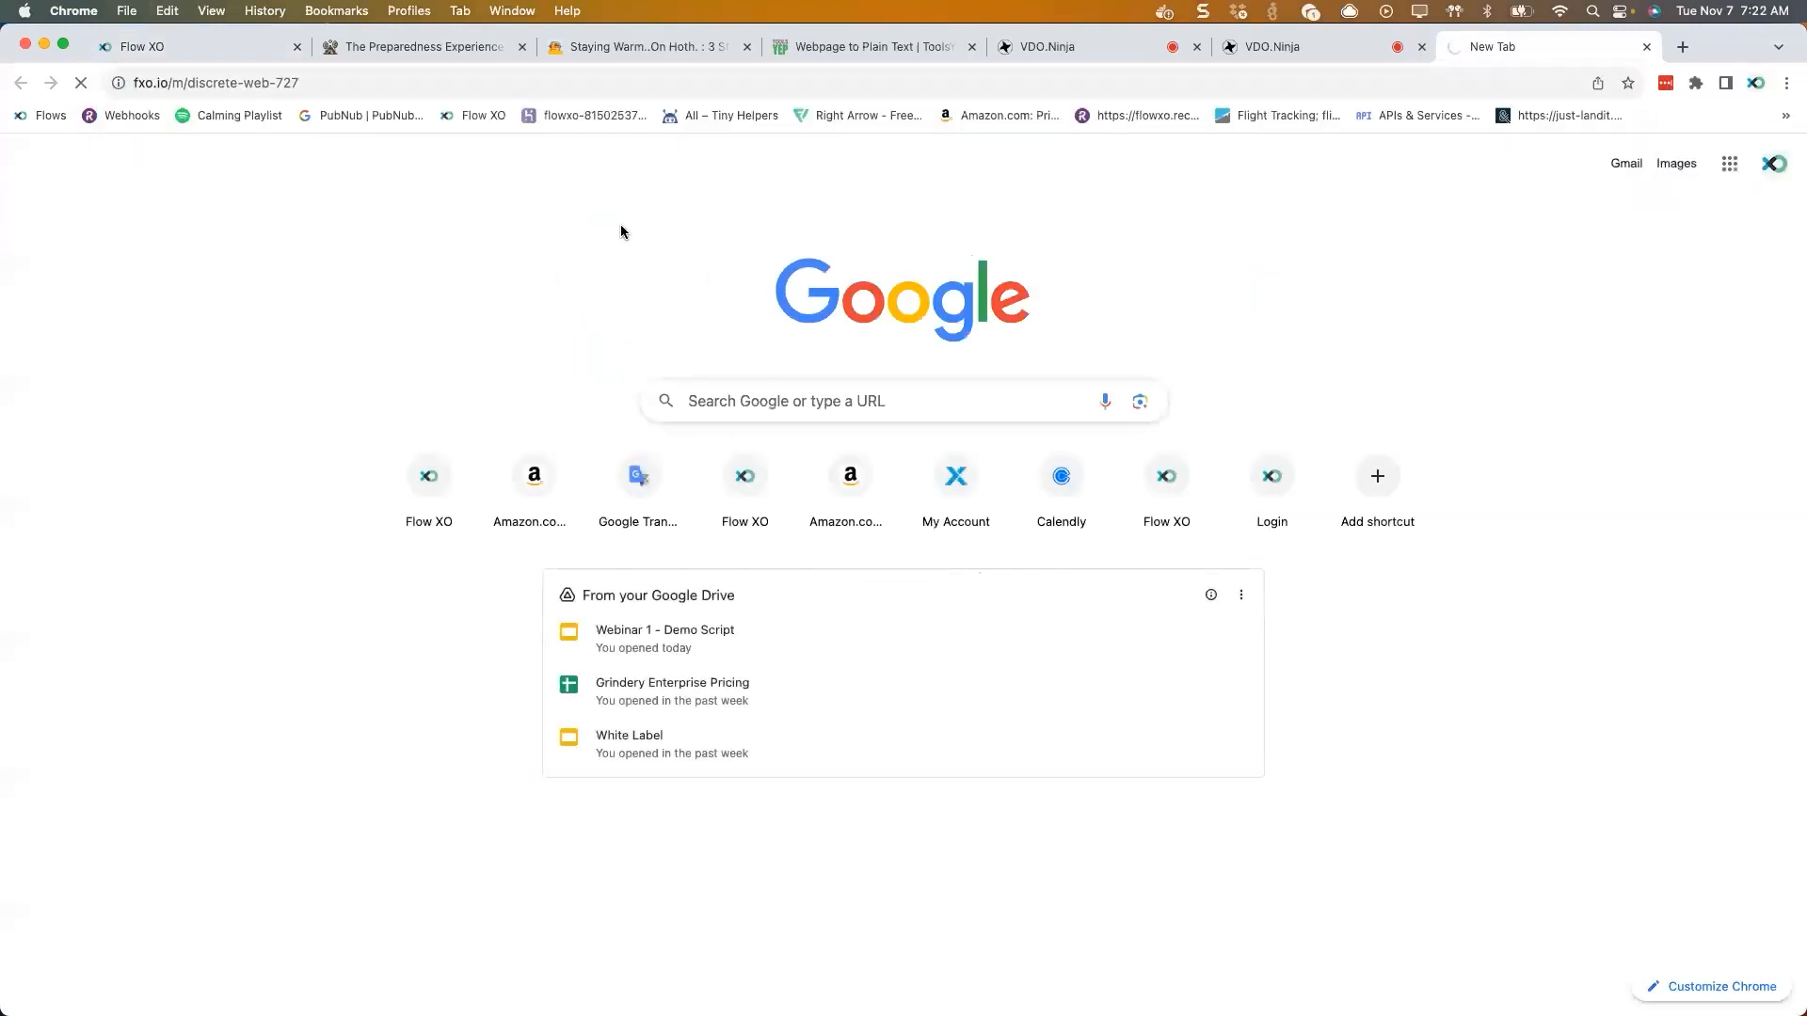
- Detach the bot's chat page into its own narrow window and arrange it side by side with the Flow XO window
{"action": "left_click_drag", "start_coordinate": [1481, 38], "coordinate": [1468, 98]}
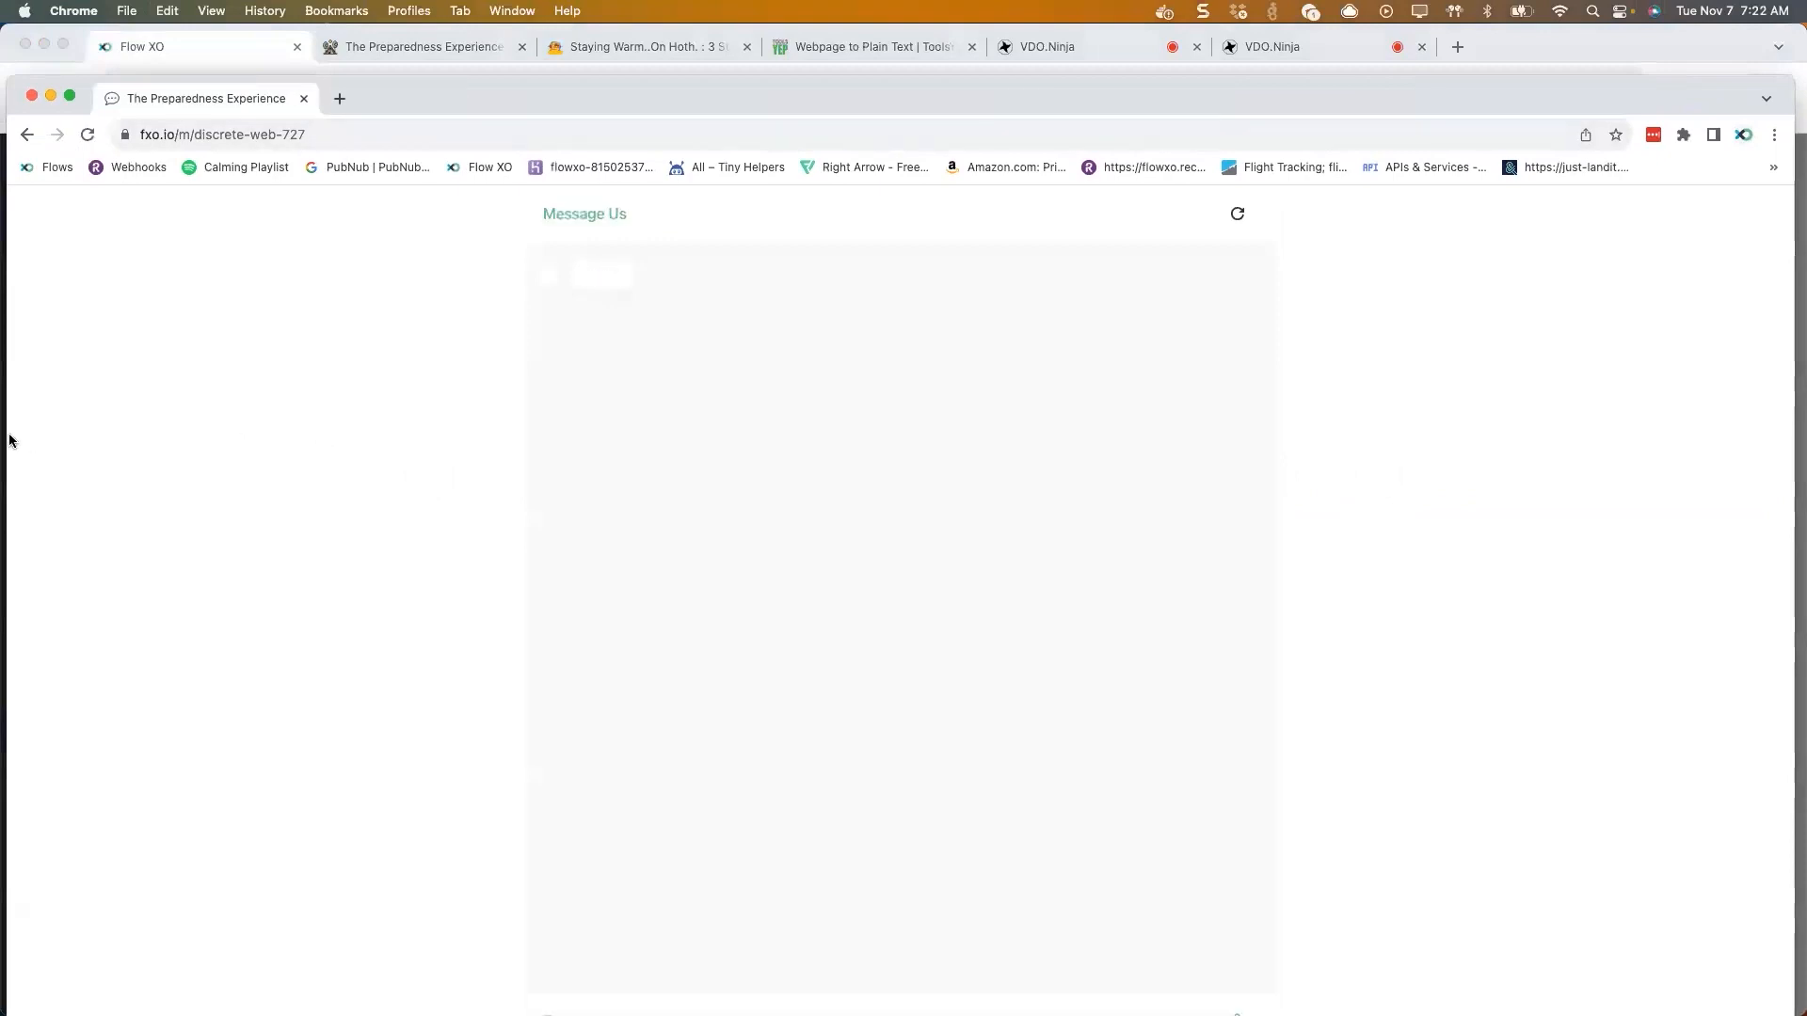
{"action": "left_click_drag", "start_coordinate": [7, 437], "coordinate": [1233, 465]}
{"action": "left_click_drag", "start_coordinate": [1627, 94], "coordinate": [1647, 43]}
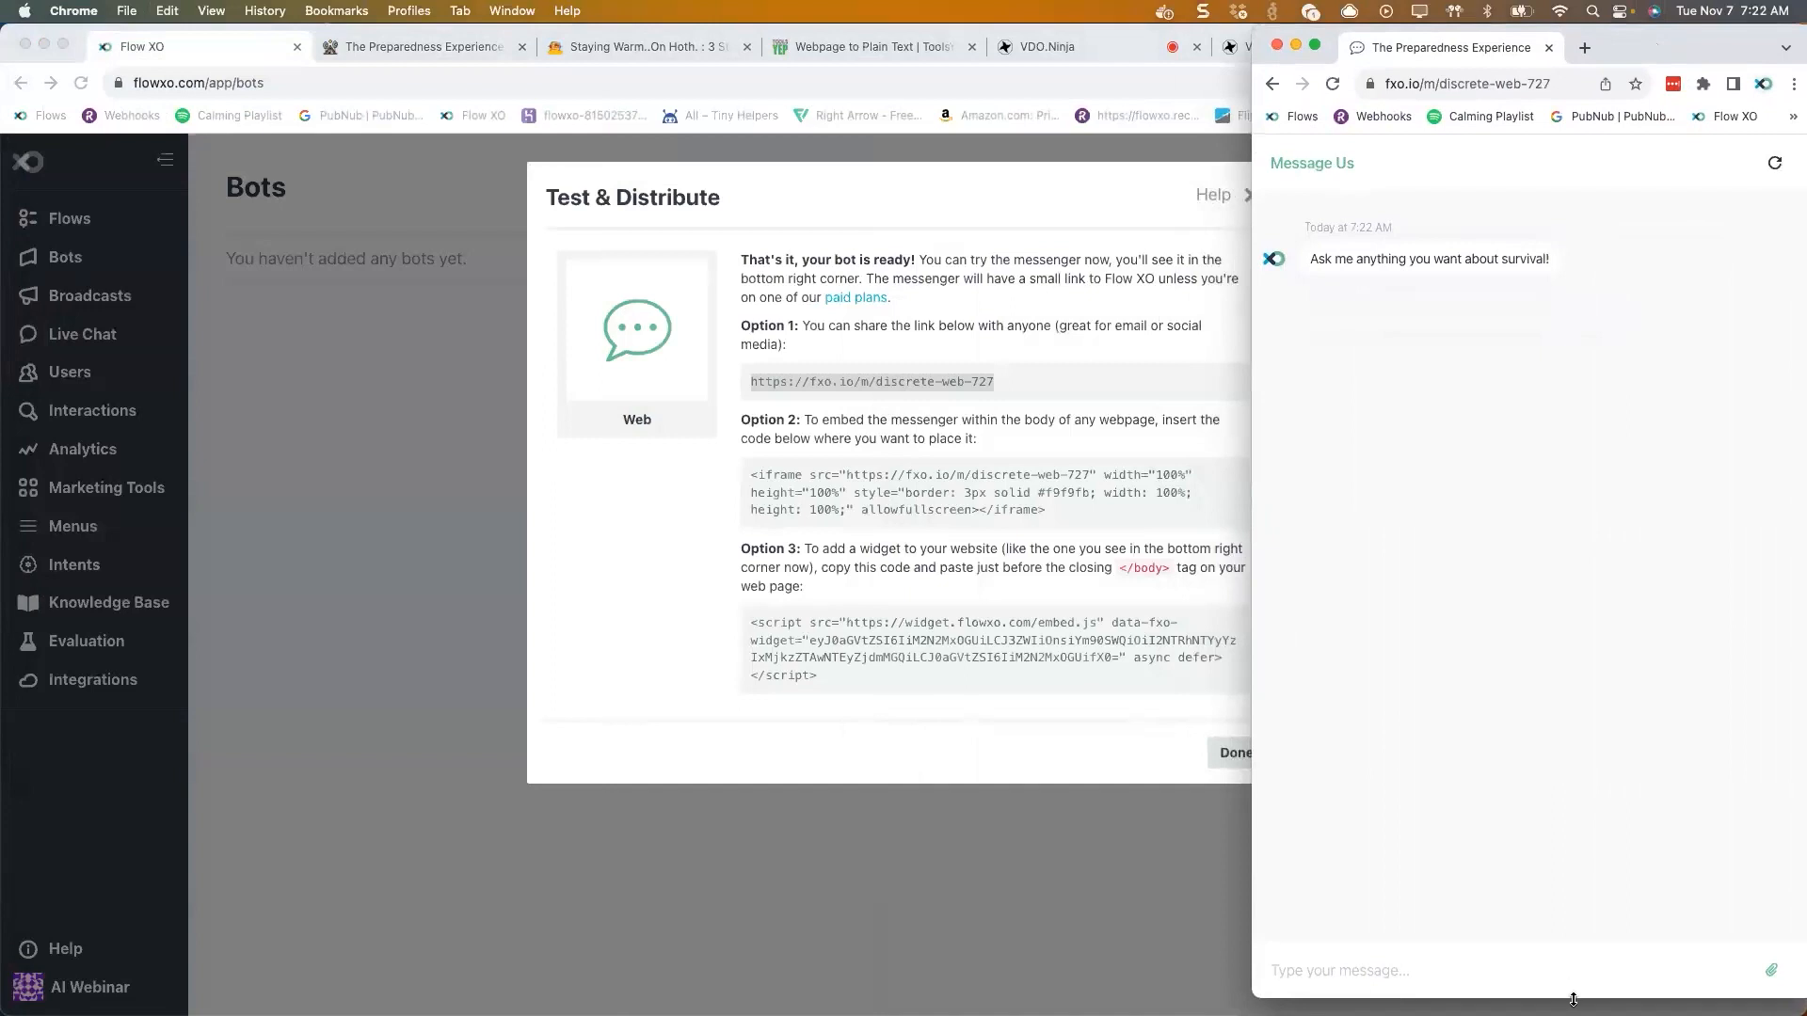
{"action": "key", "text": "super+w"}
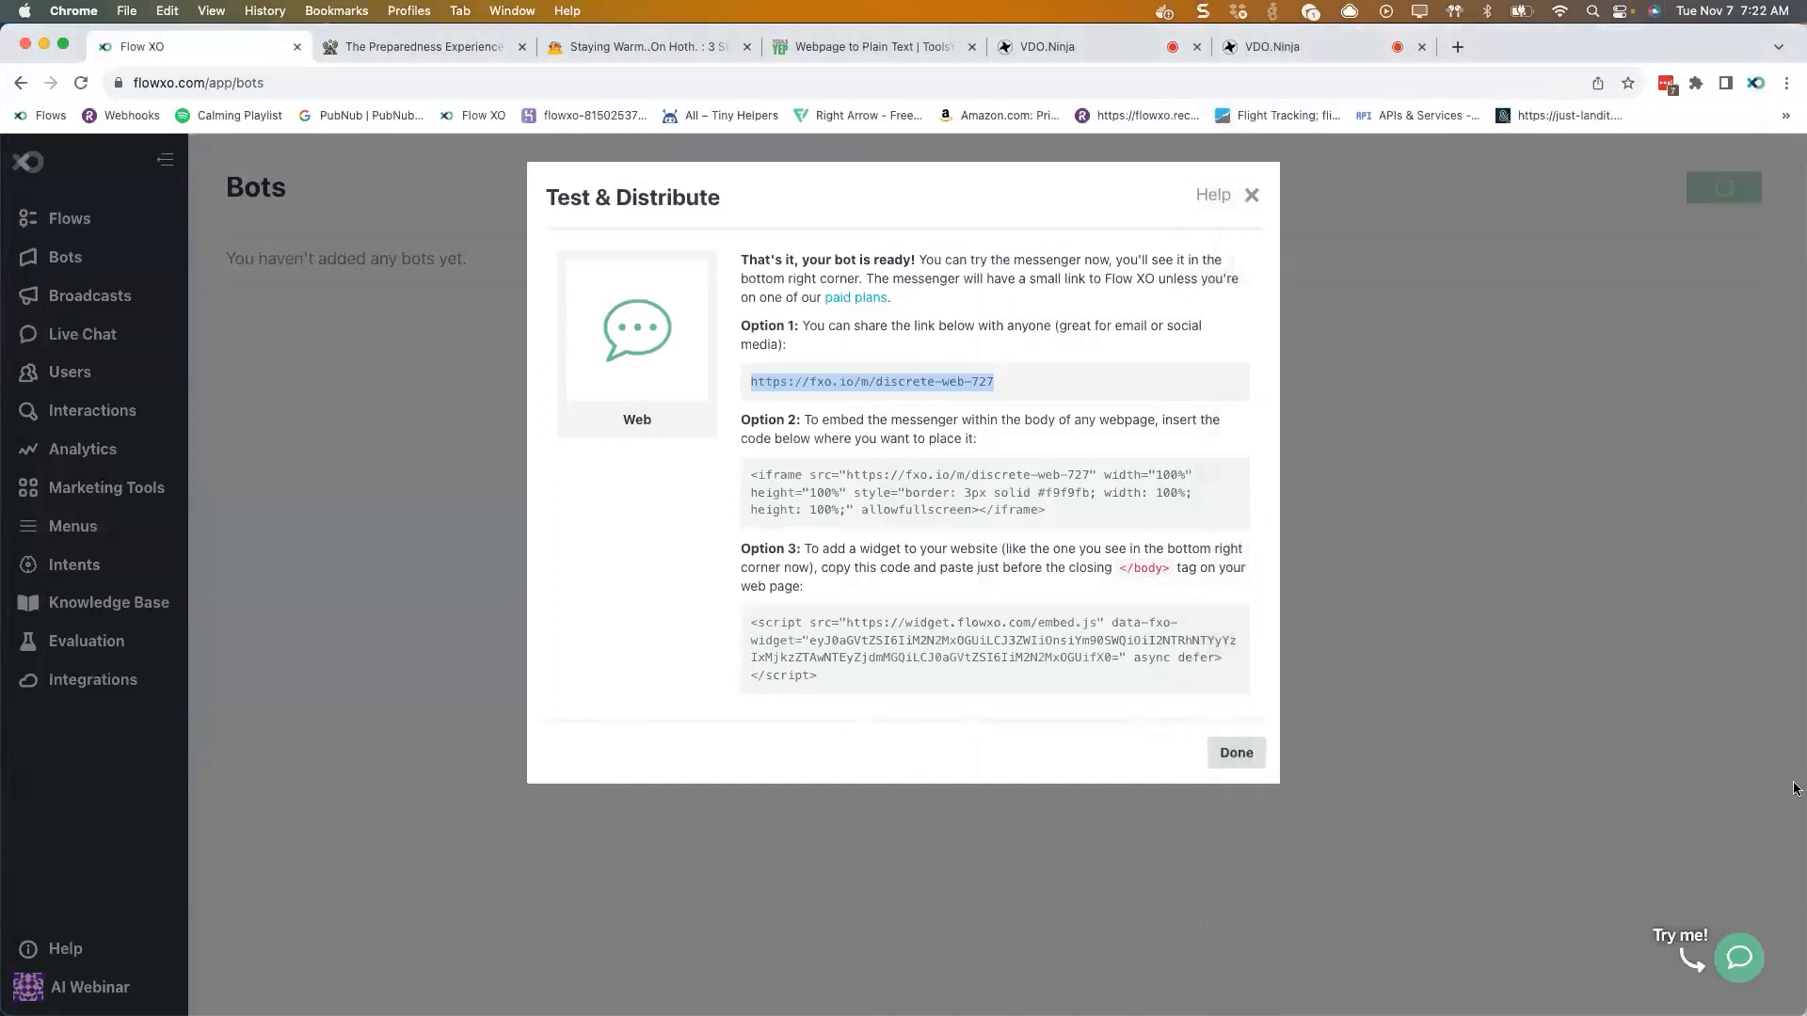
{"action": "left_click_drag", "start_coordinate": [1798, 787], "coordinate": [1254, 732]}
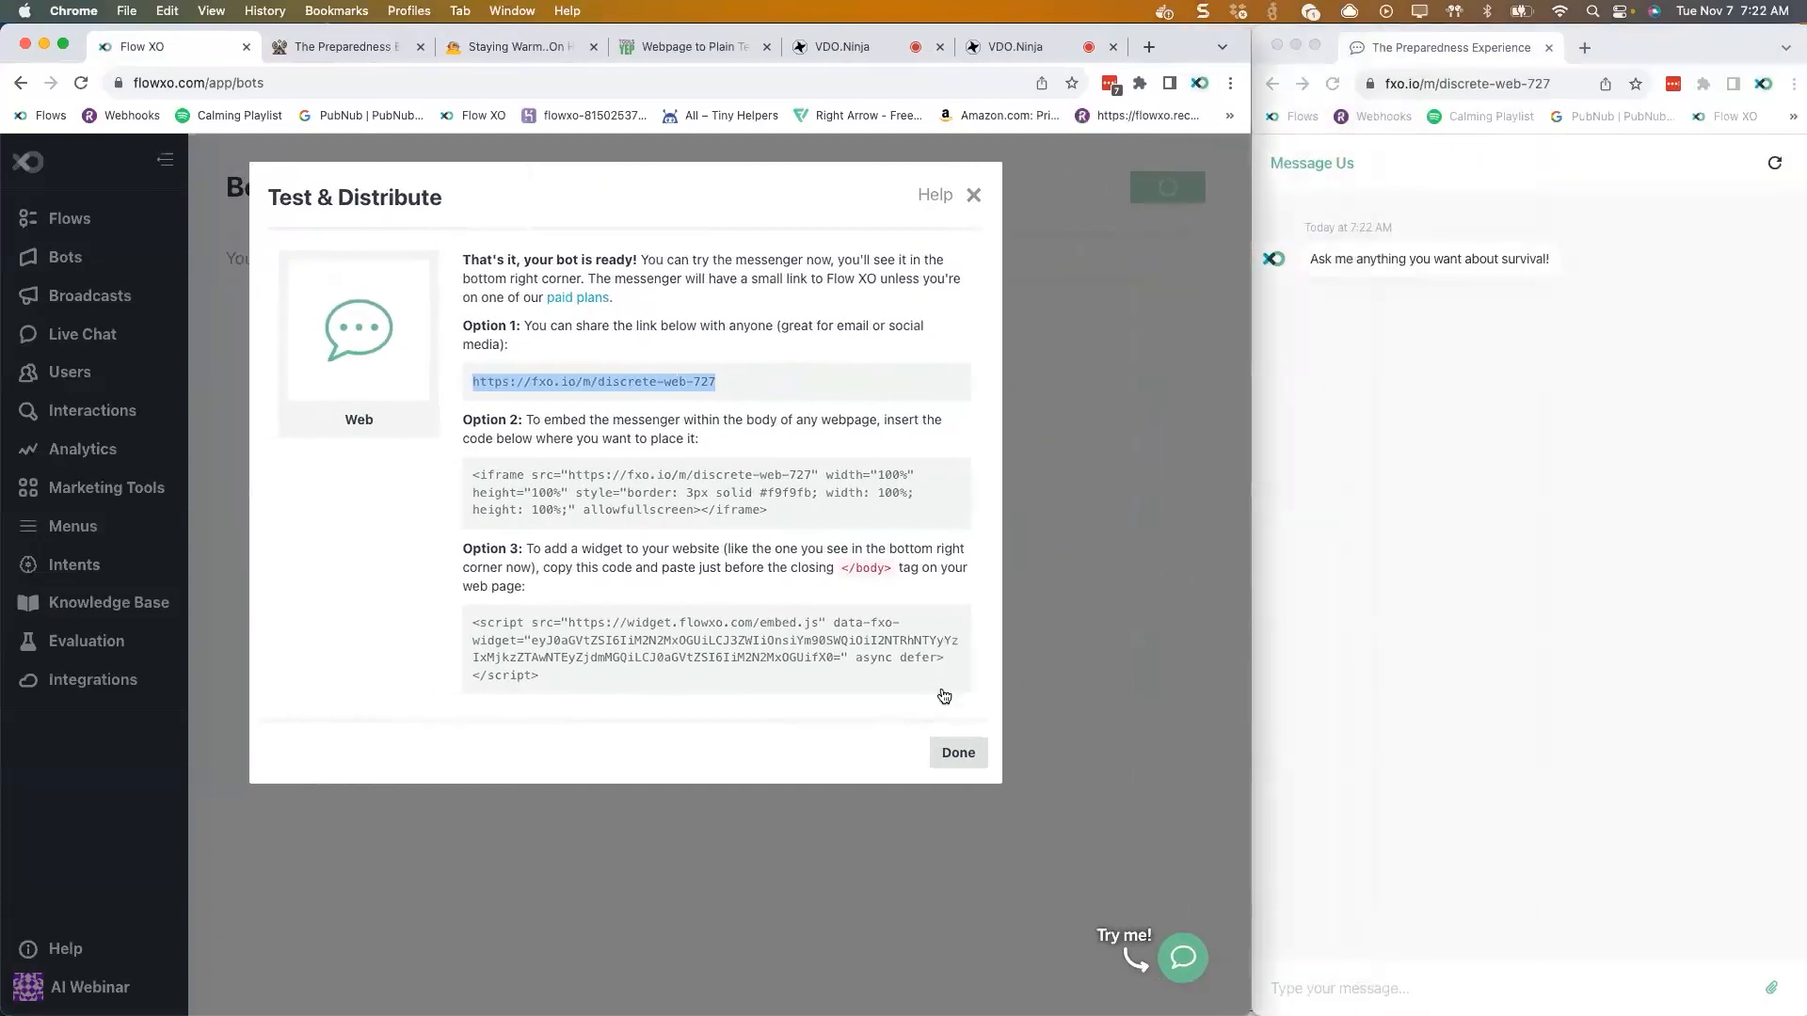
- Finish the bot setup and send the test message "Hello" to the bot in its chat window
{"action": "left_click", "coordinate": [959, 751]}
{"action": "left_click", "coordinate": [1451, 495]}
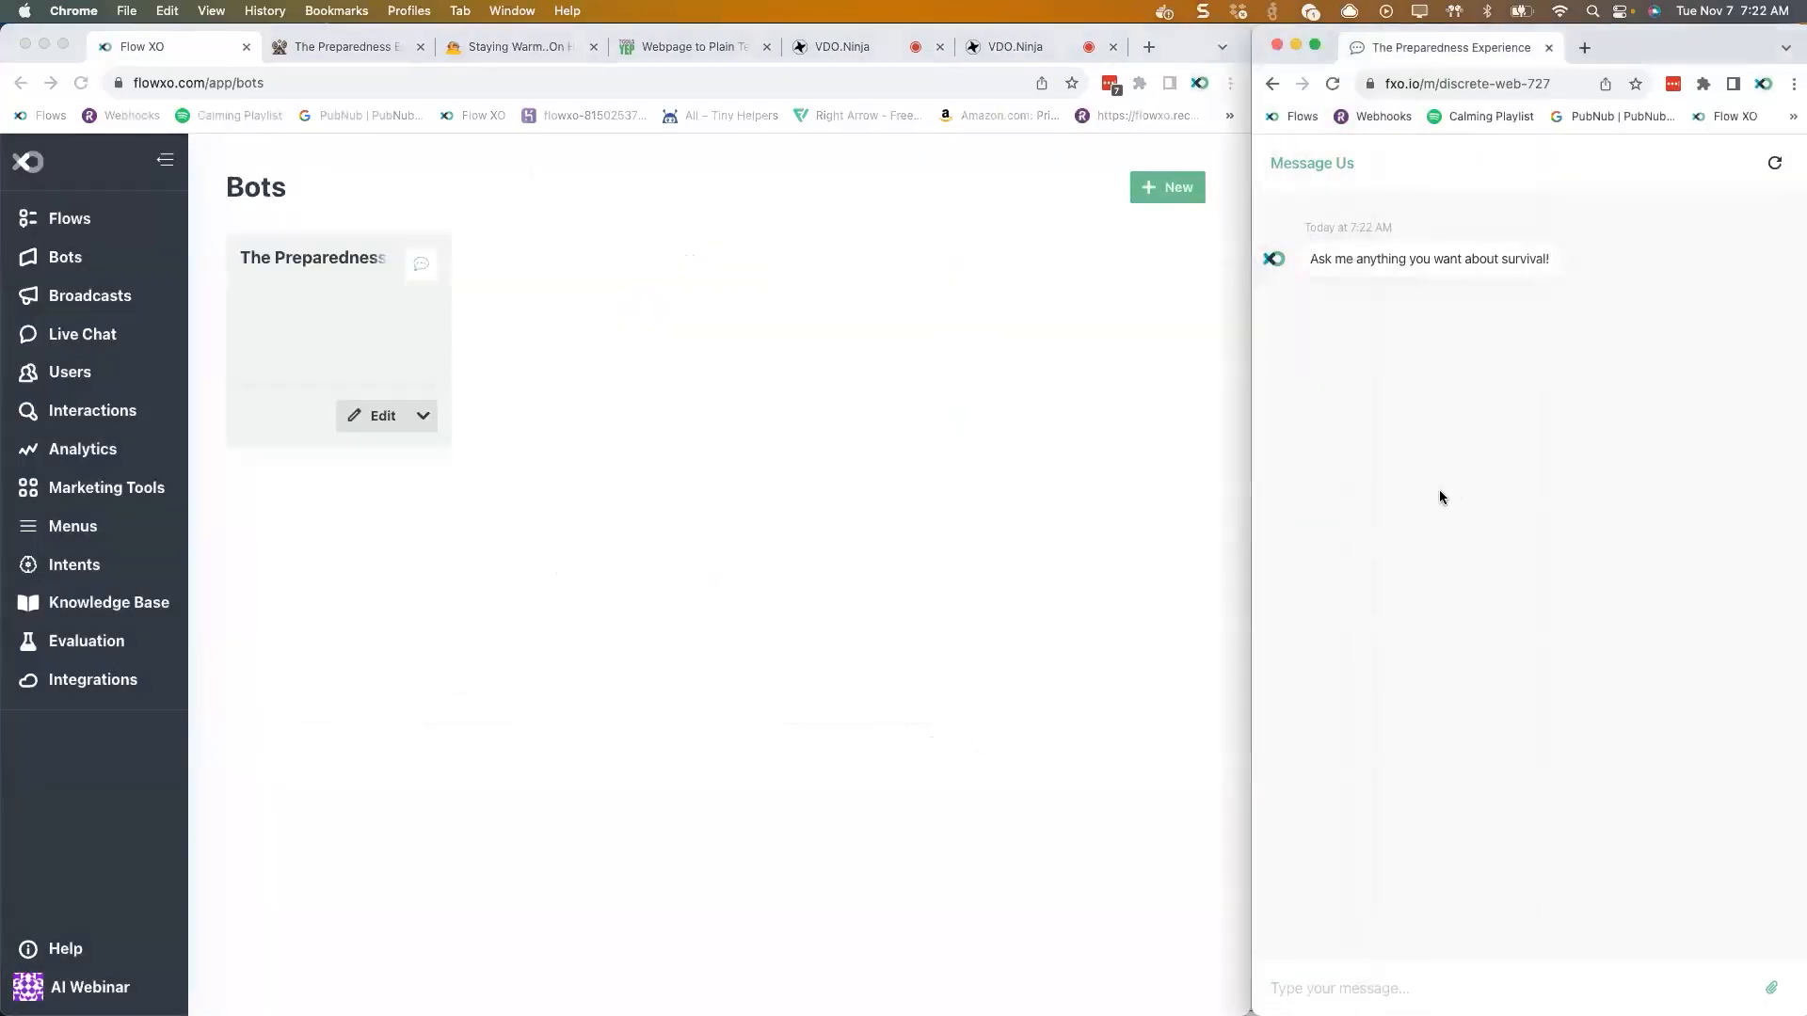
{"action": "left_click", "coordinate": [1388, 988]}
{"action": "type", "text": "Hello"}
{"action": "key", "text": "Return"}
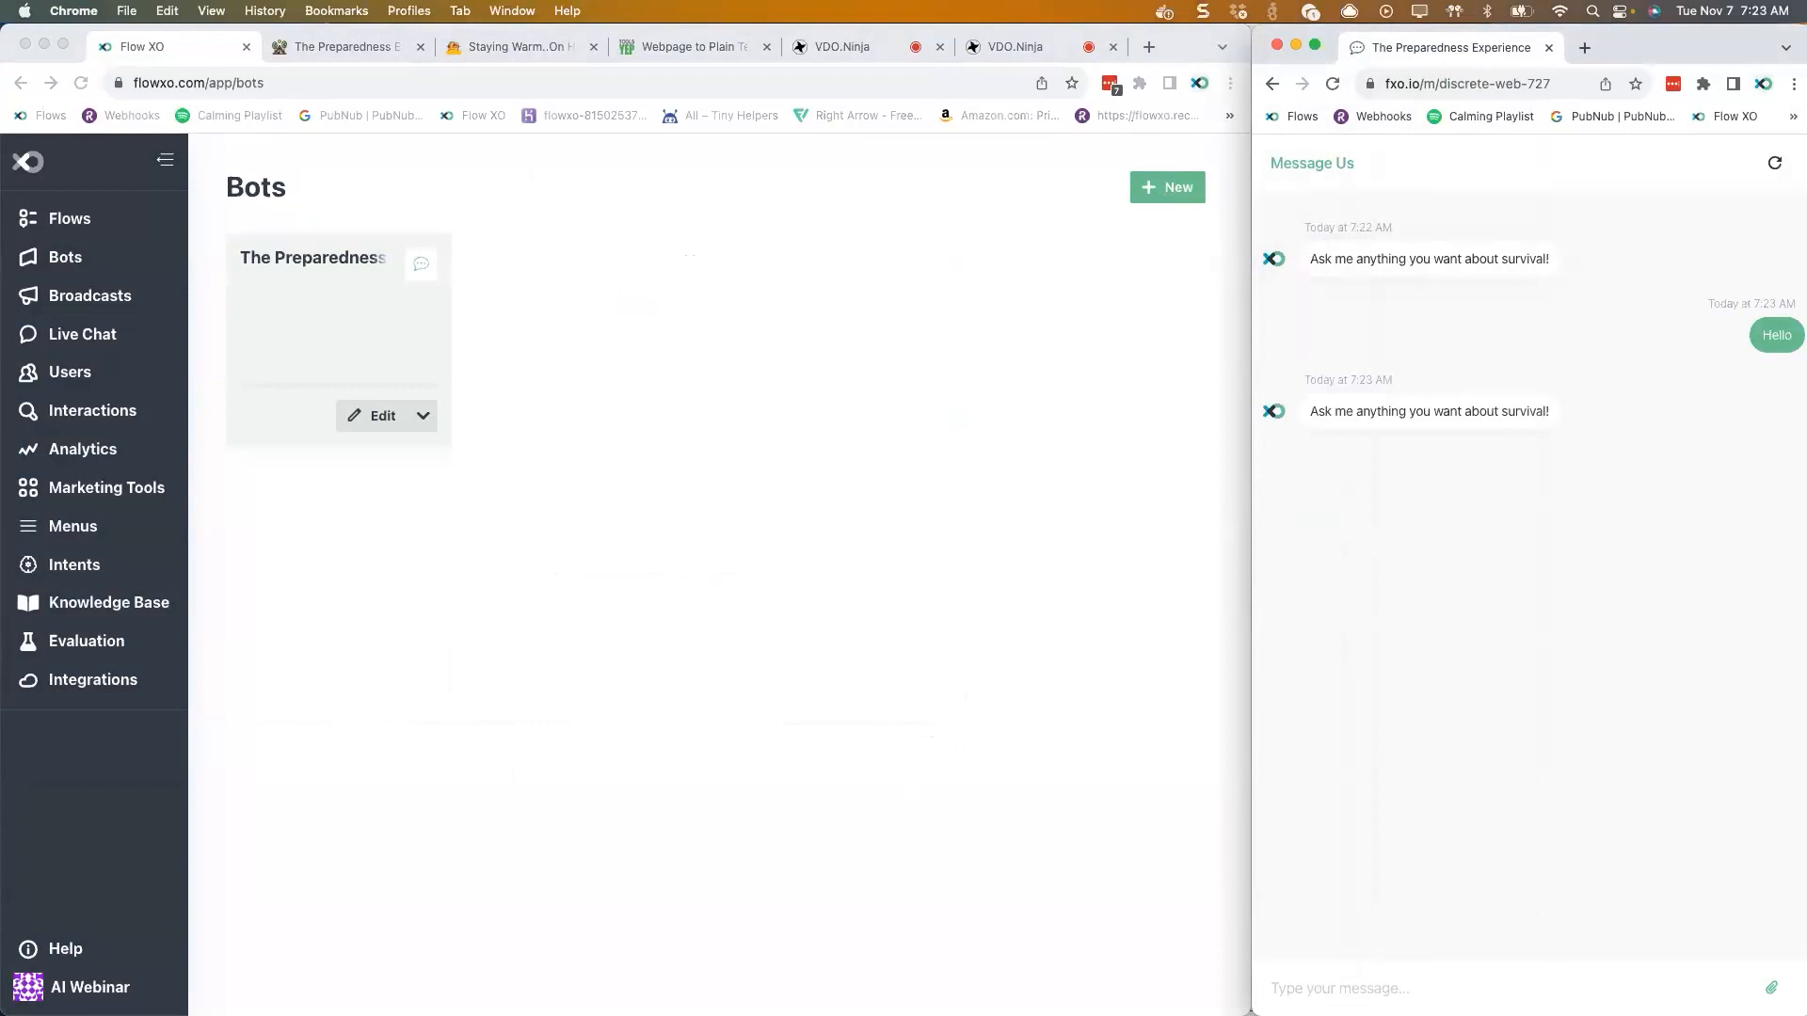
- Create a blank flow with a Catch-all trigger connected to all bots
{"action": "left_click", "coordinate": [77, 228]}
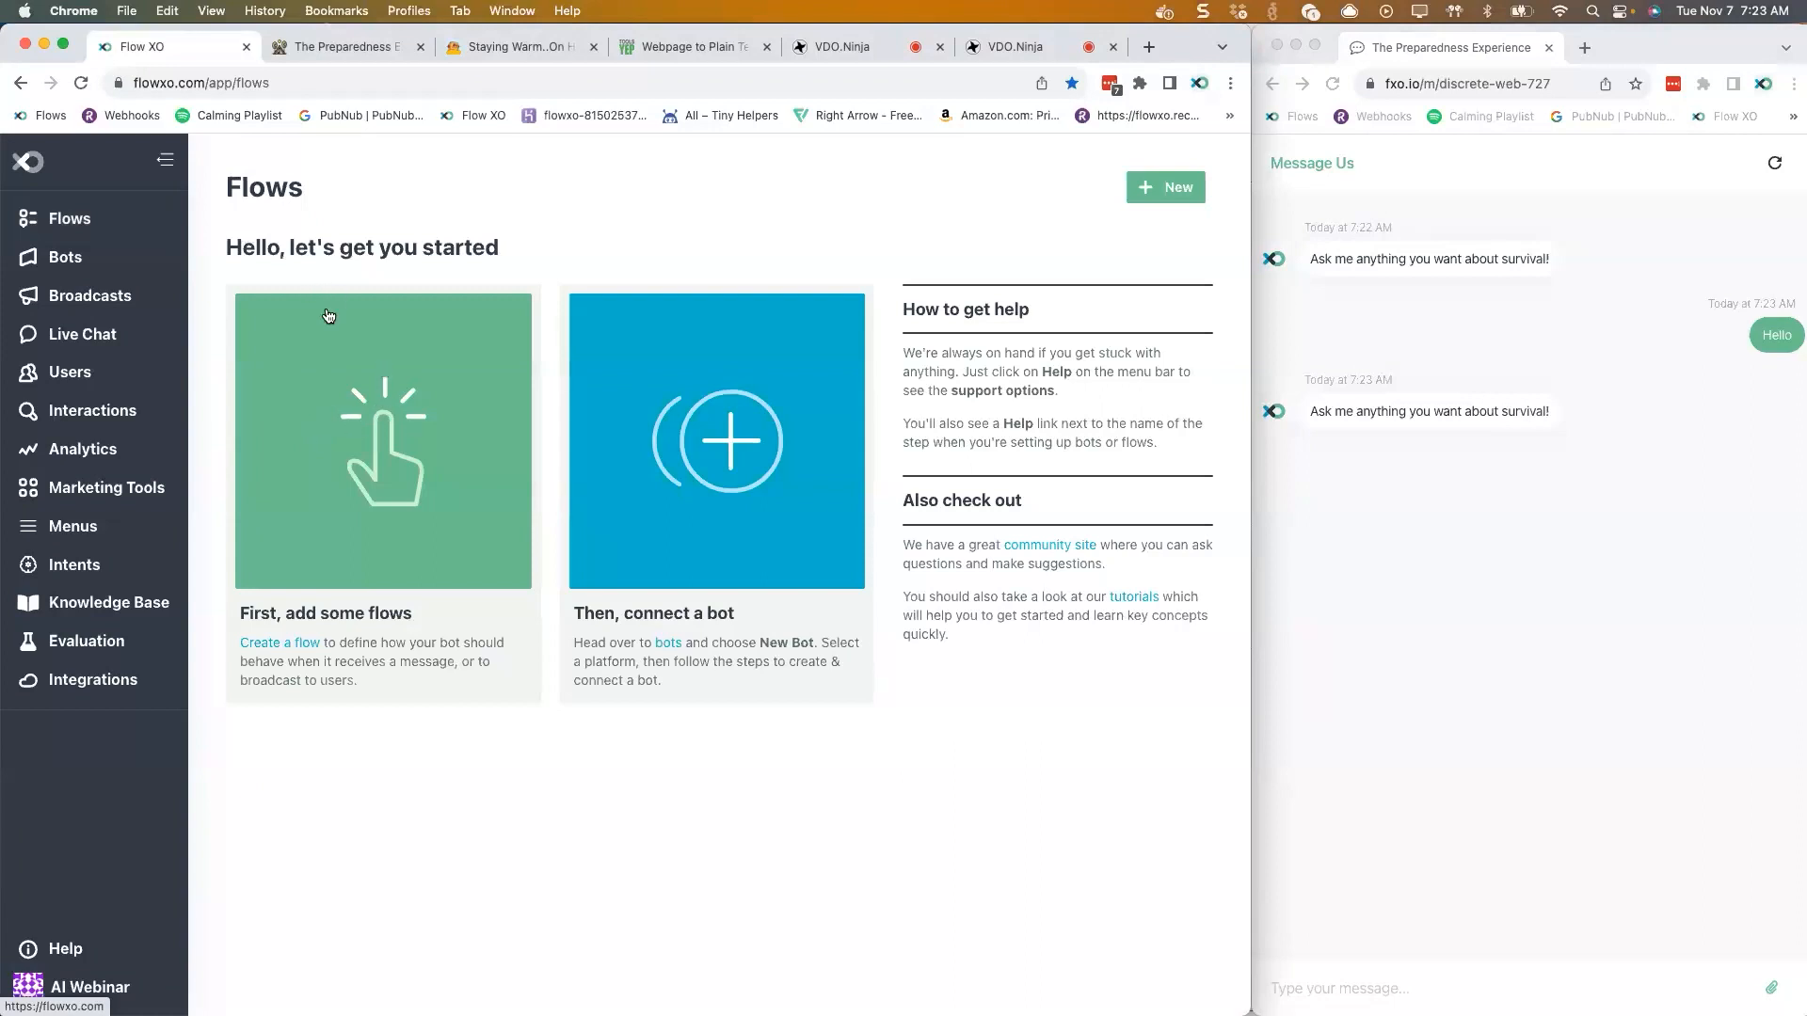
{"action": "left_click", "coordinate": [380, 435]}
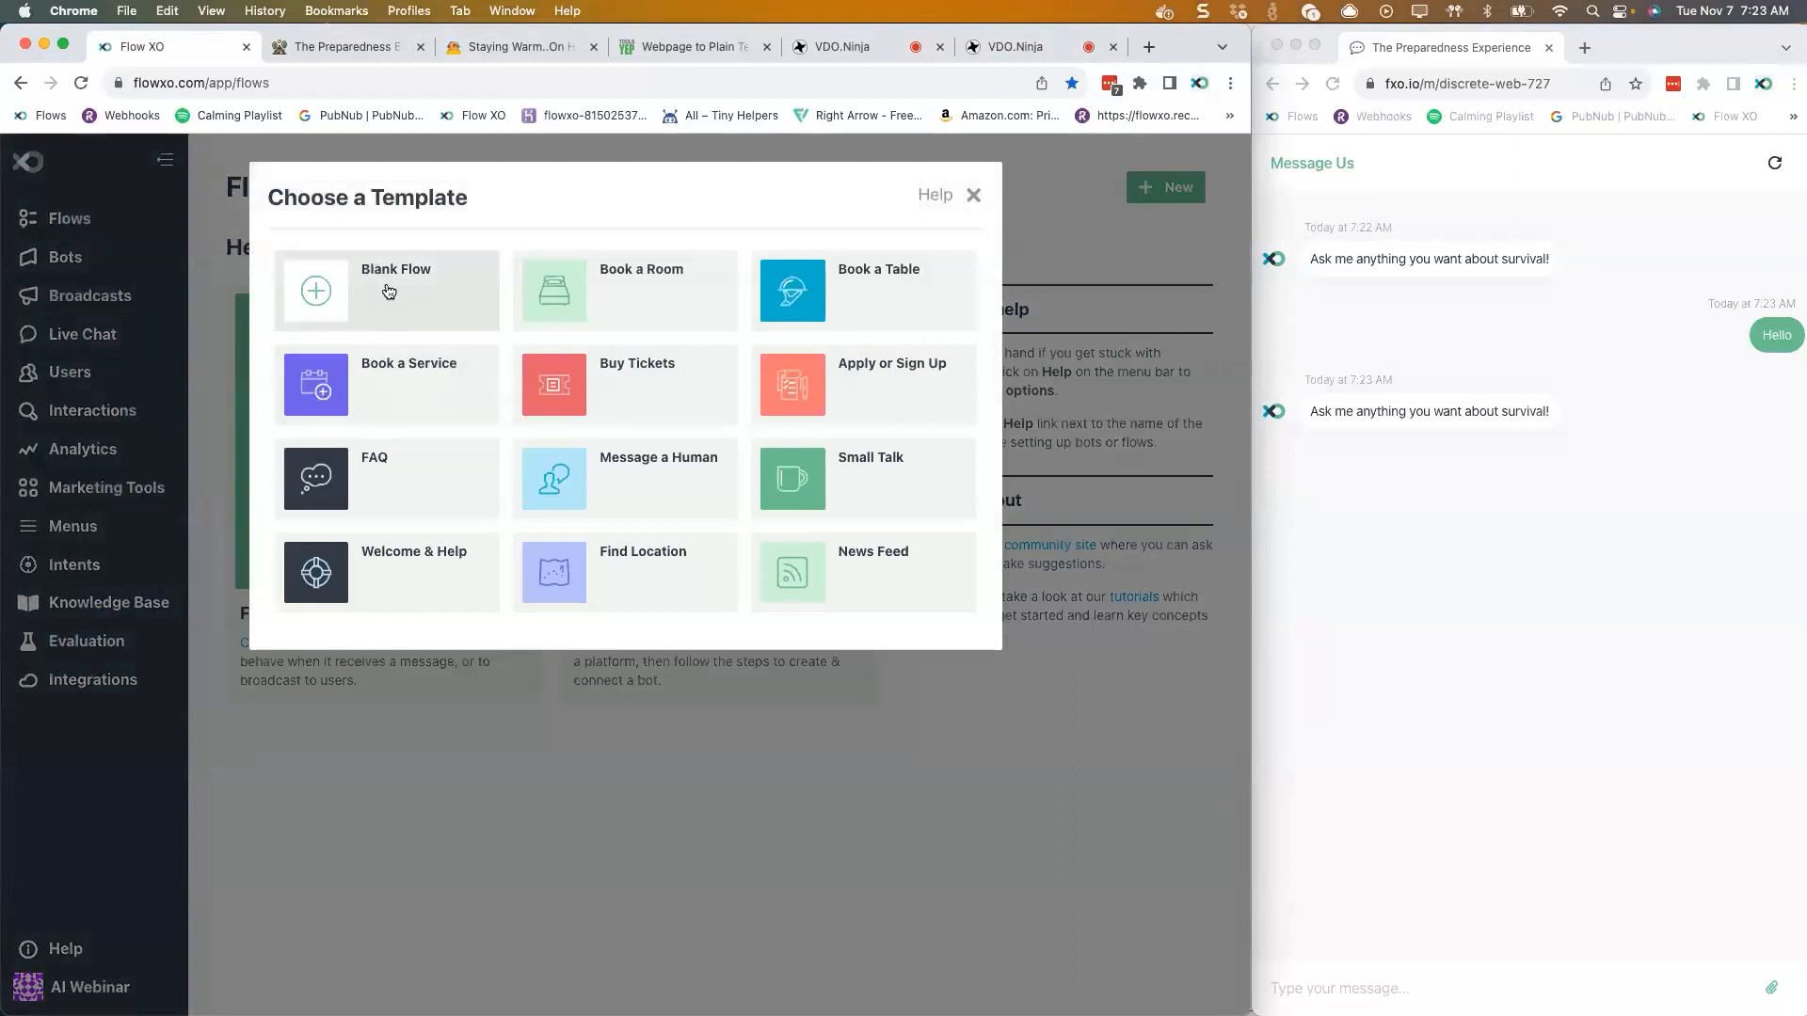
{"action": "left_click", "coordinate": [389, 291]}
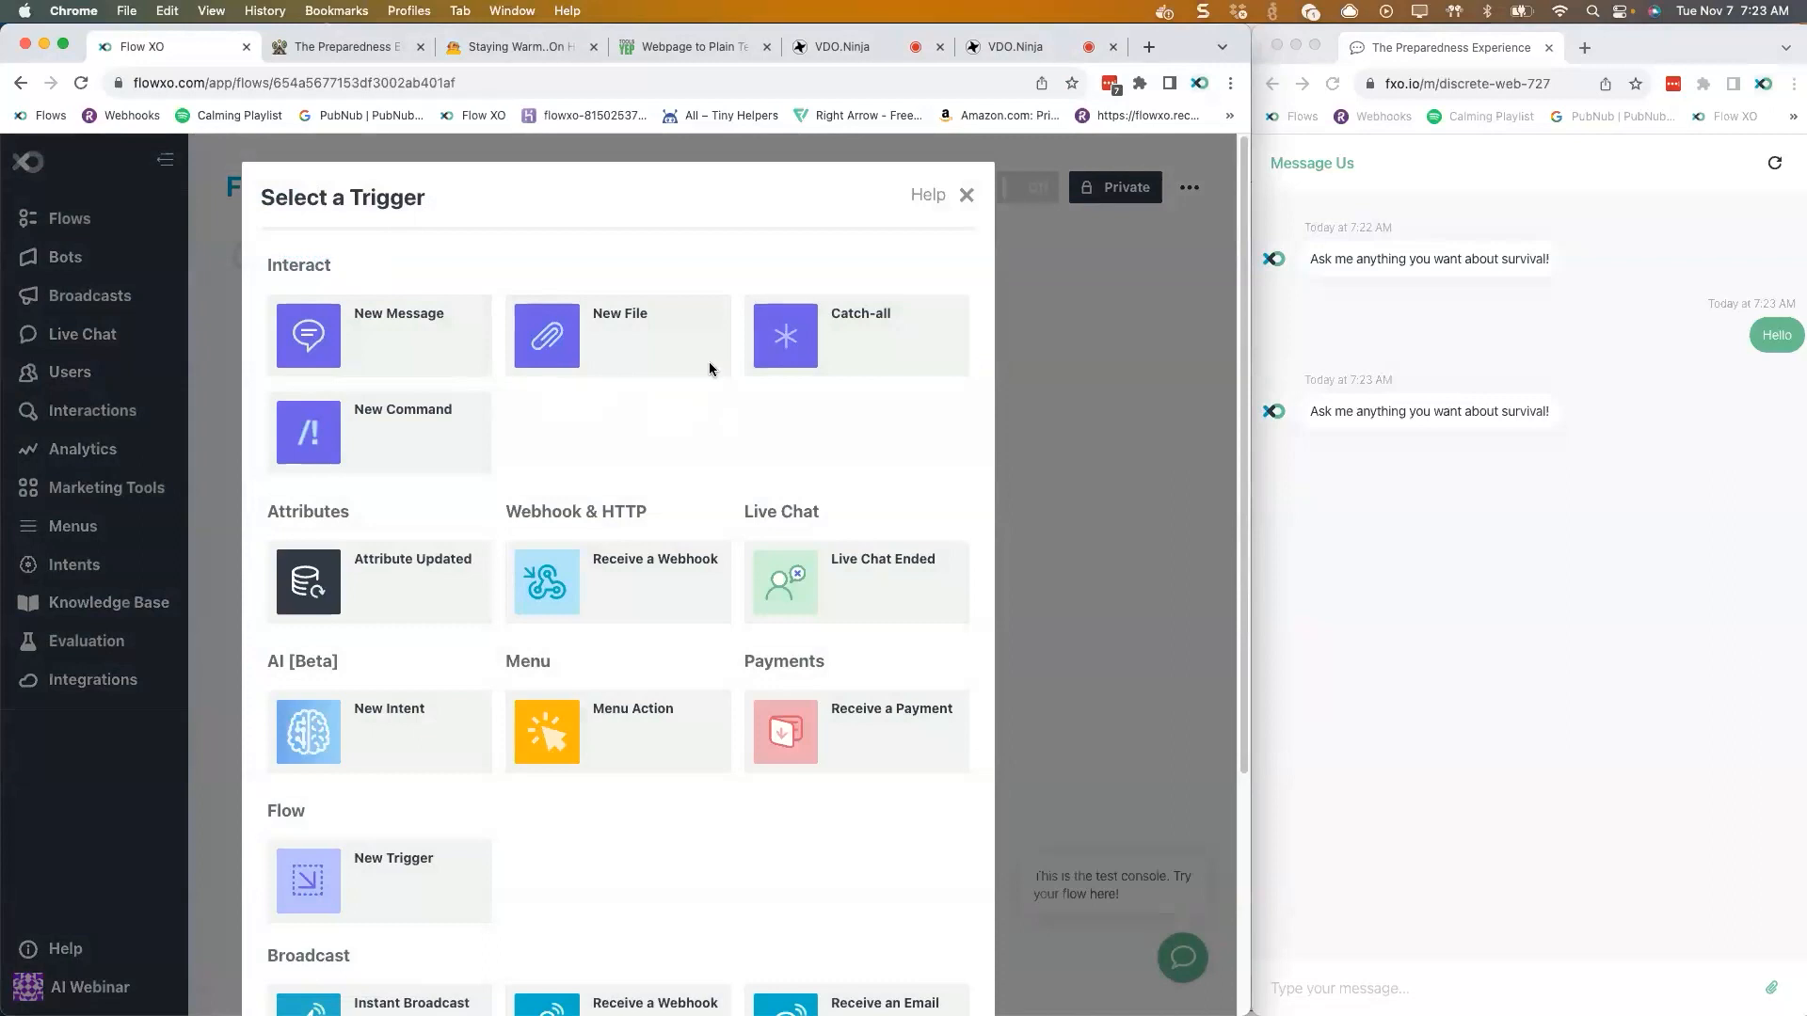
{"action": "left_click", "coordinate": [884, 350]}
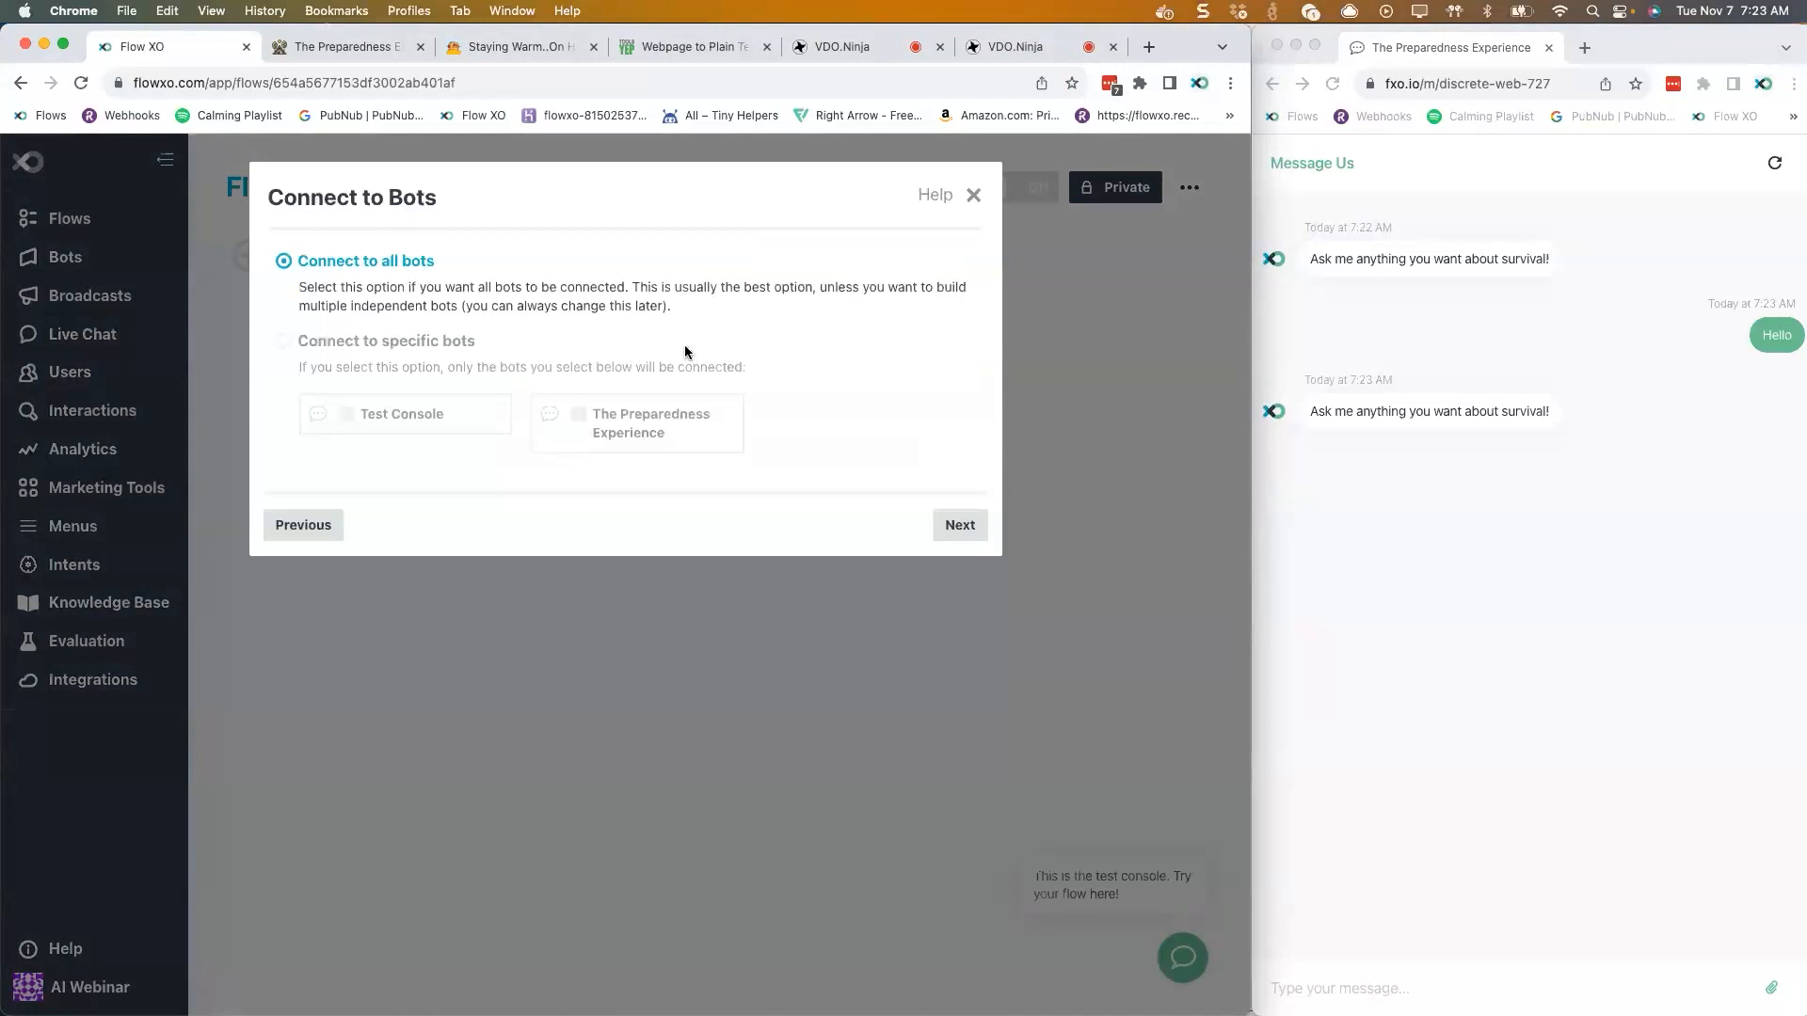
{"action": "left_click", "coordinate": [962, 526]}
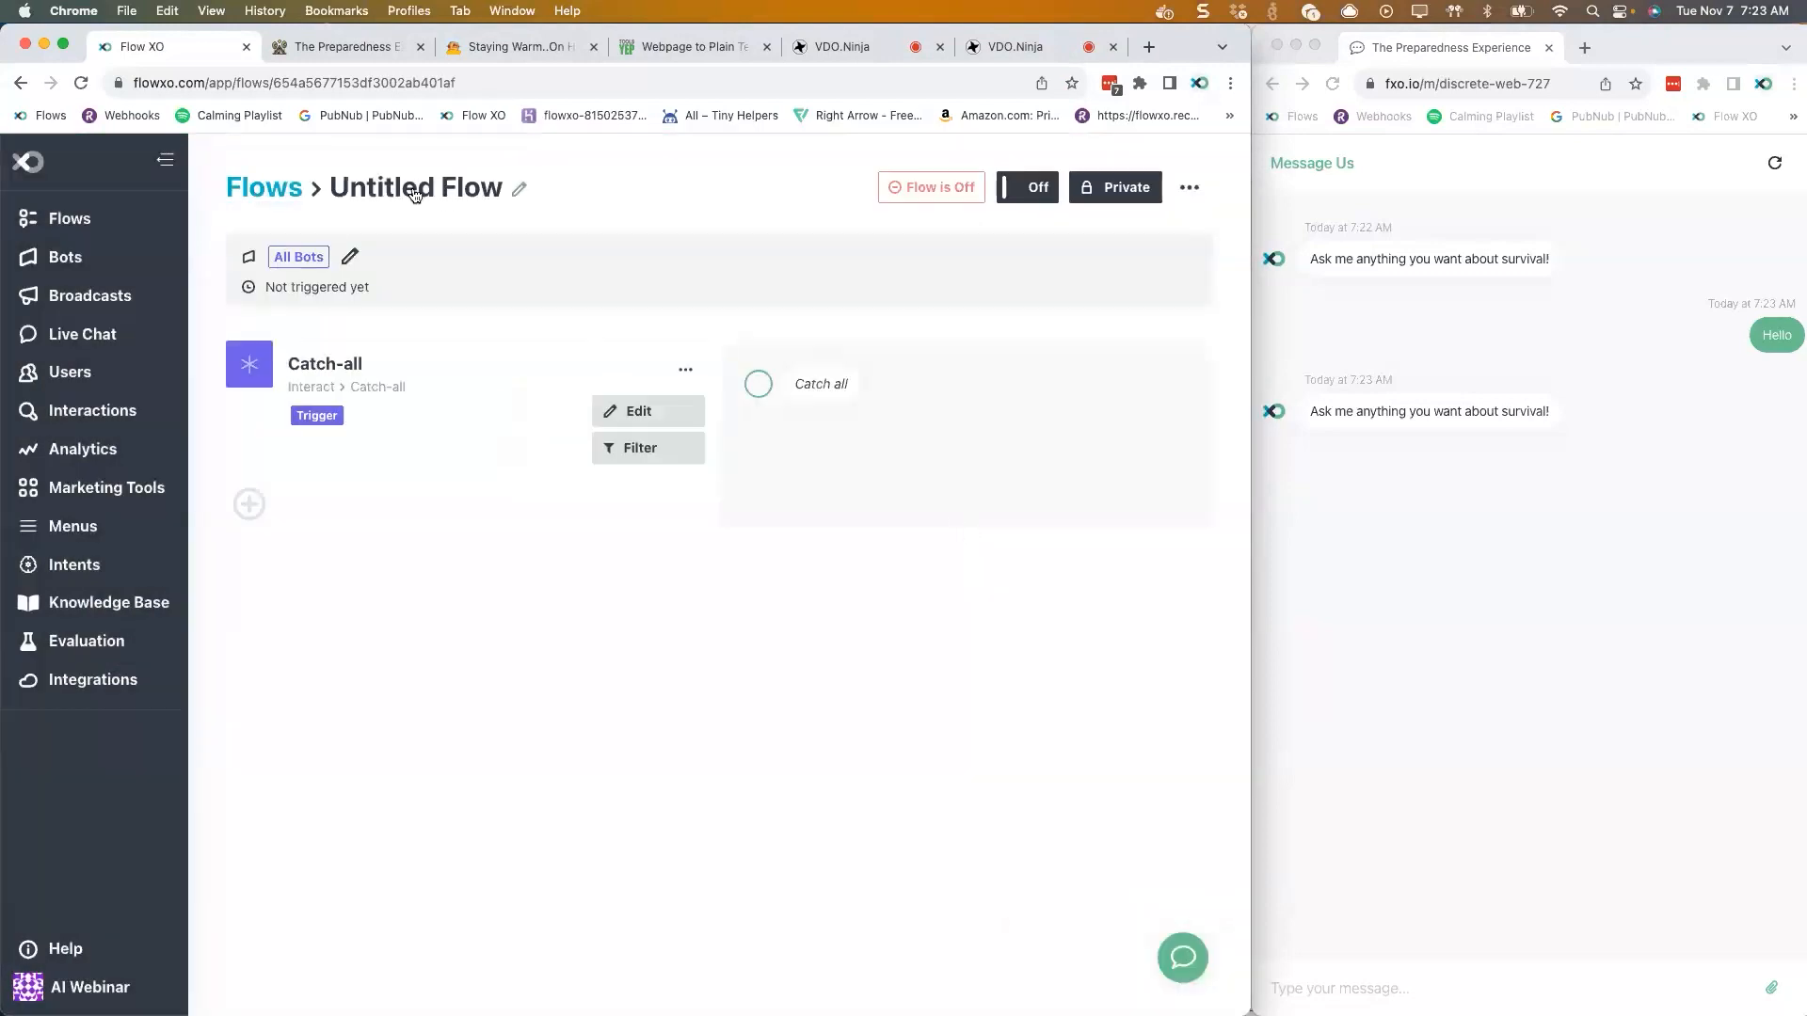
- Rename the untitled flow as Q & A
{"action": "left_click", "coordinate": [415, 191]}
{"action": "triple_click", "coordinate": [333, 285]}
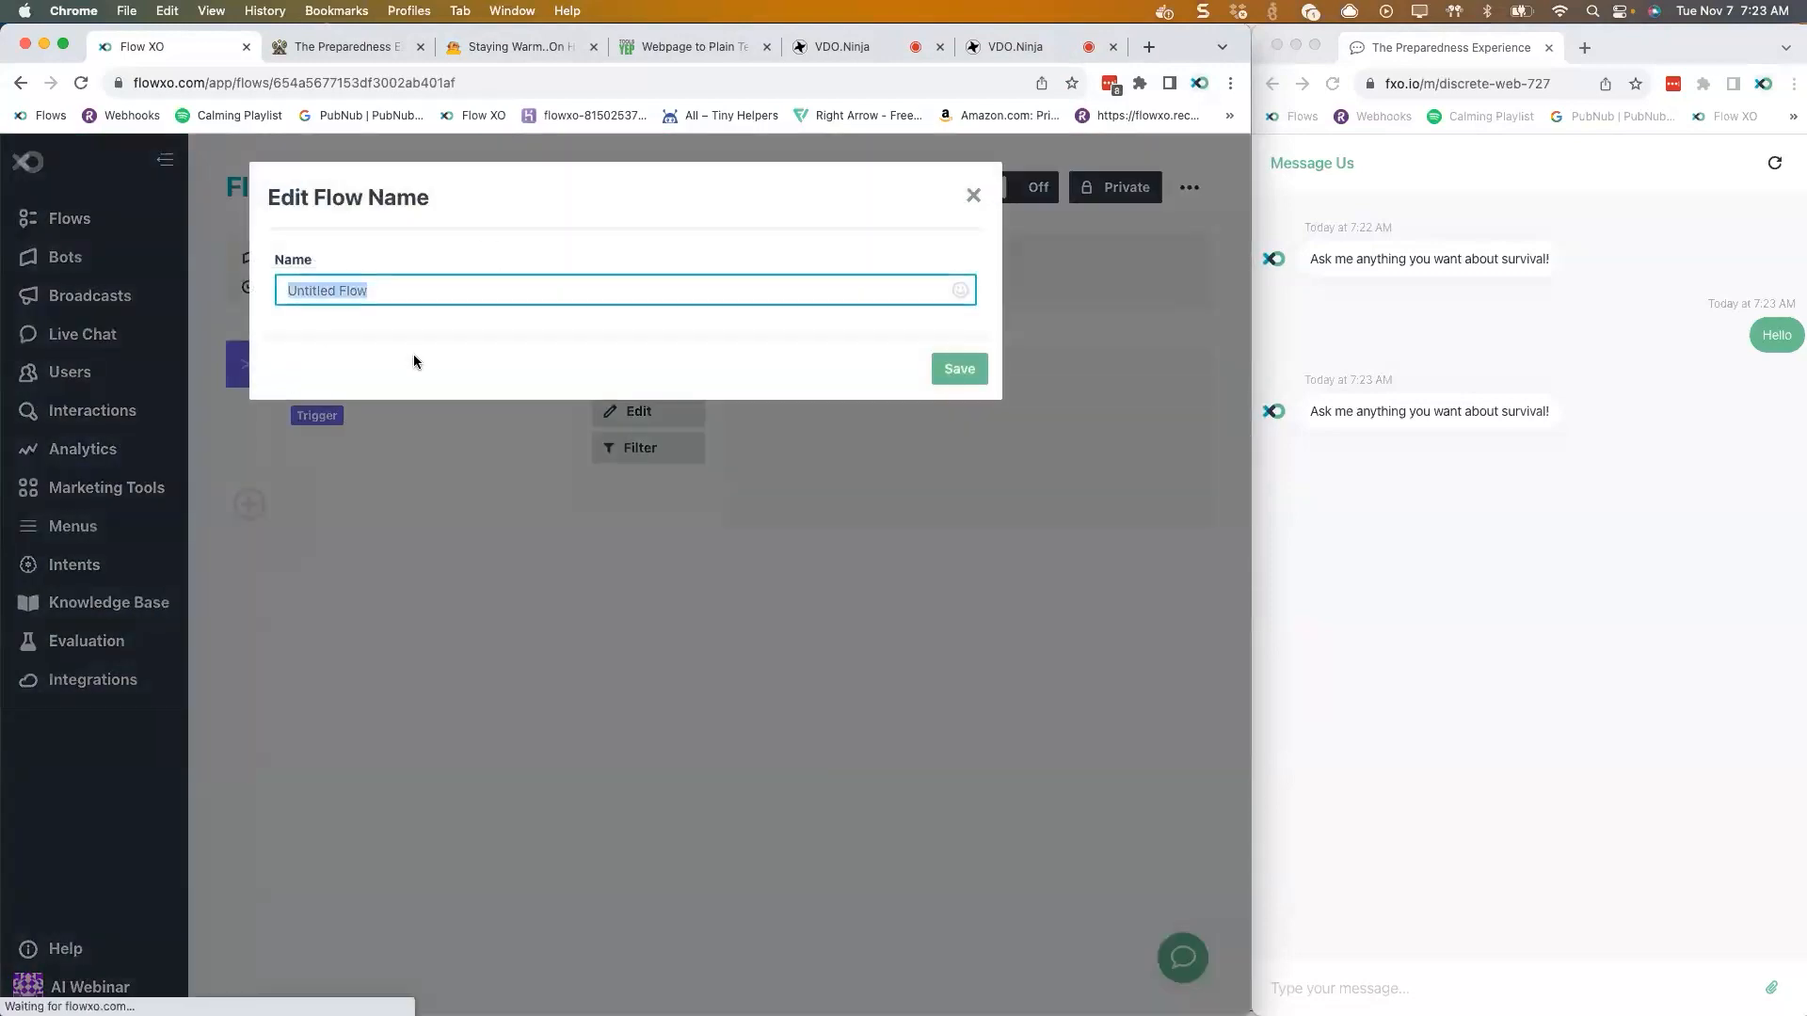
{"action": "type", "text": "Q & A"}
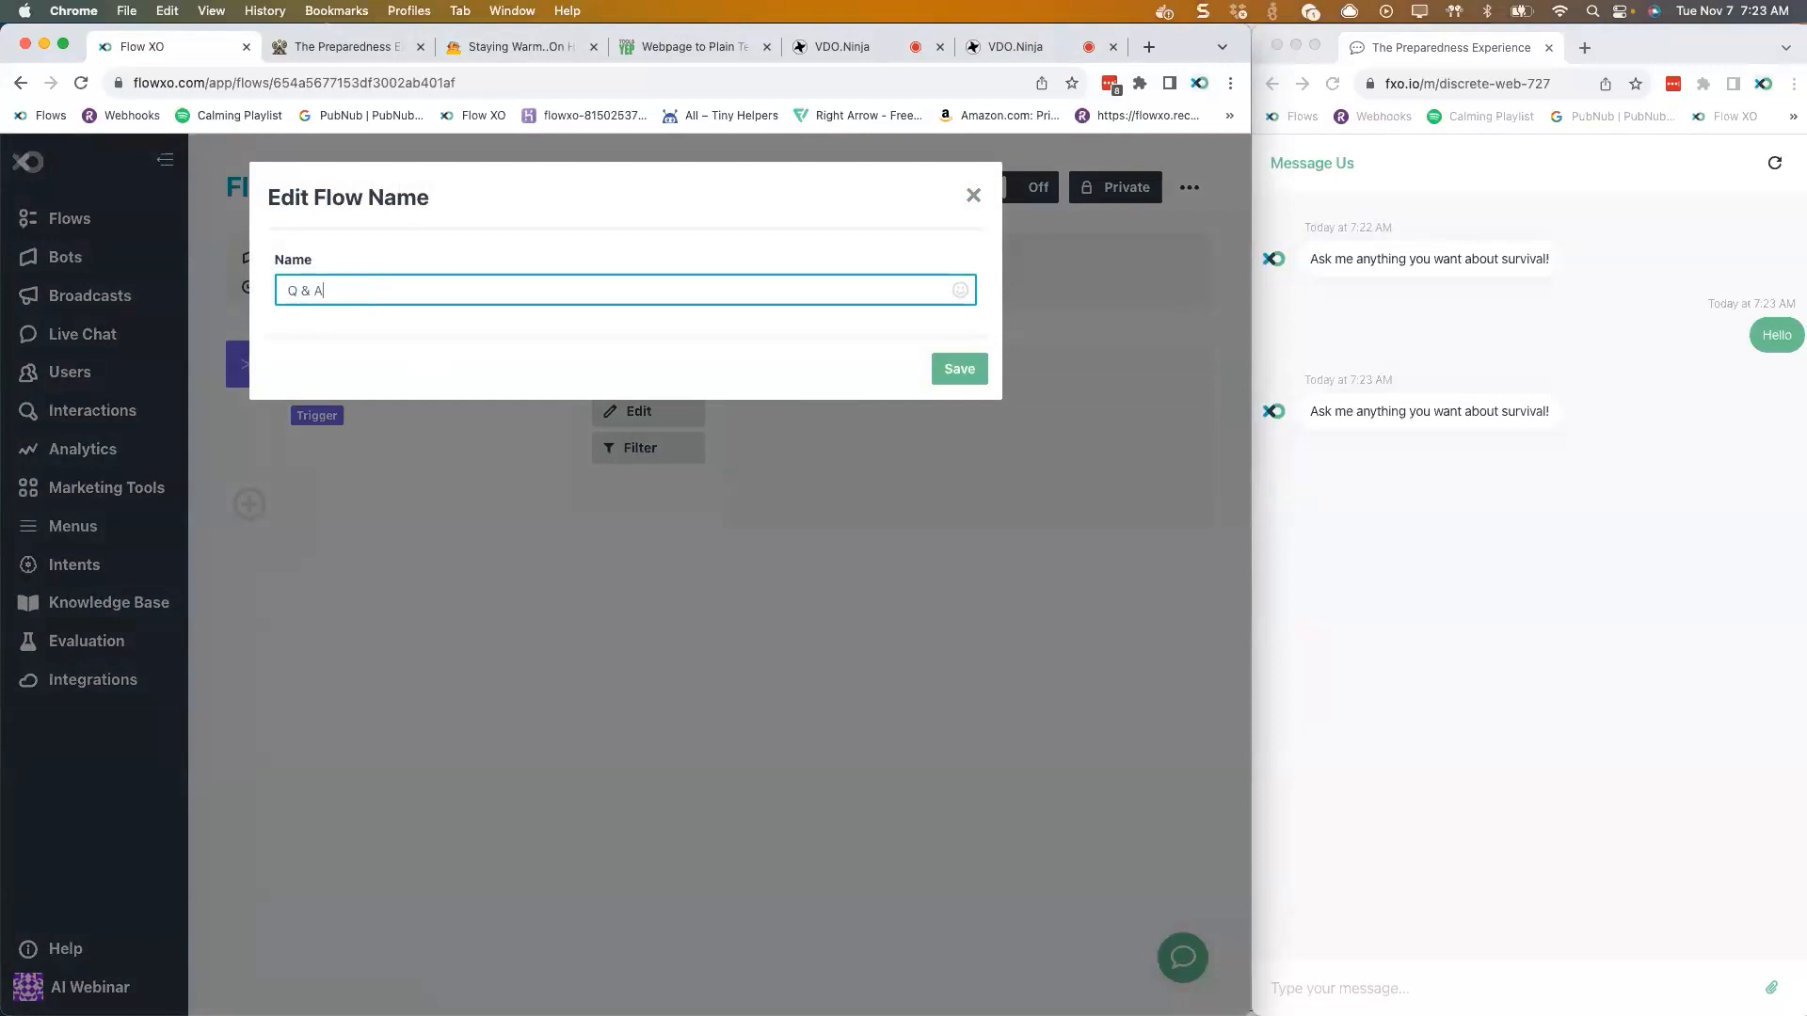
{"action": "left_click", "coordinate": [955, 369]}
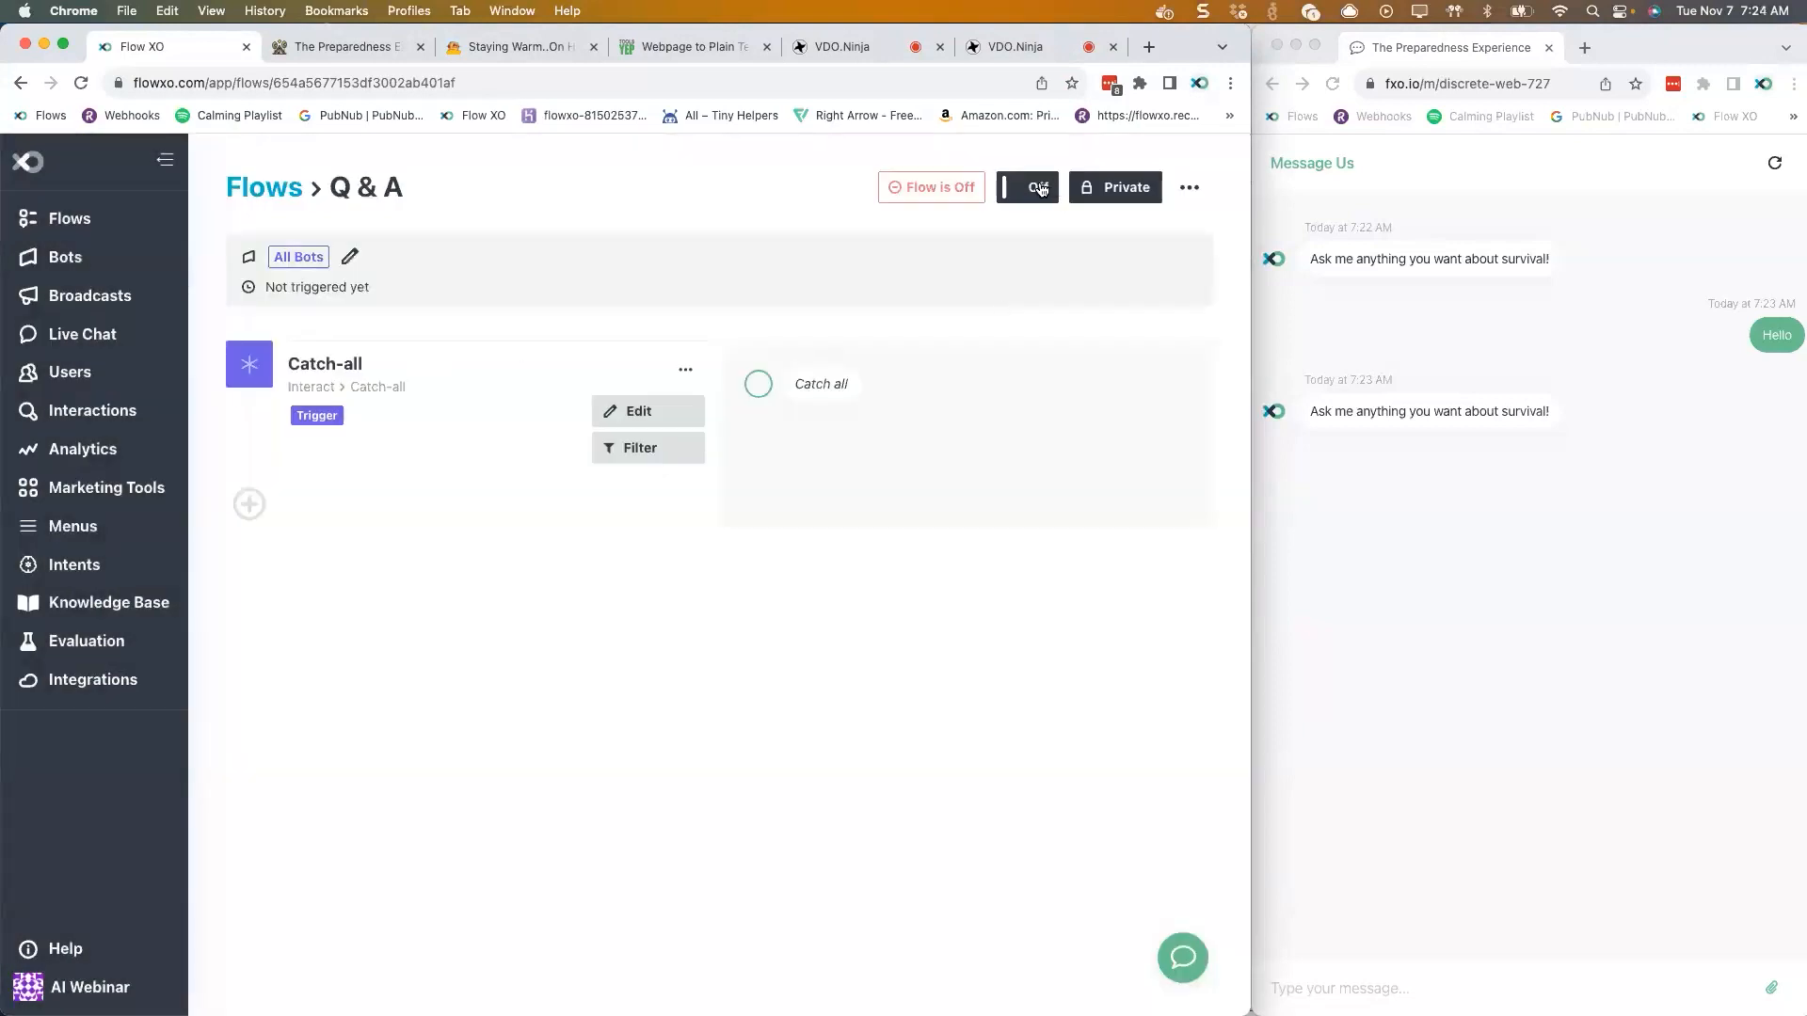
- Turn the Q & A flow on and add a Knowledge Base Answer Question action after the Catch-all trigger
{"action": "left_click", "coordinate": [1042, 188]}
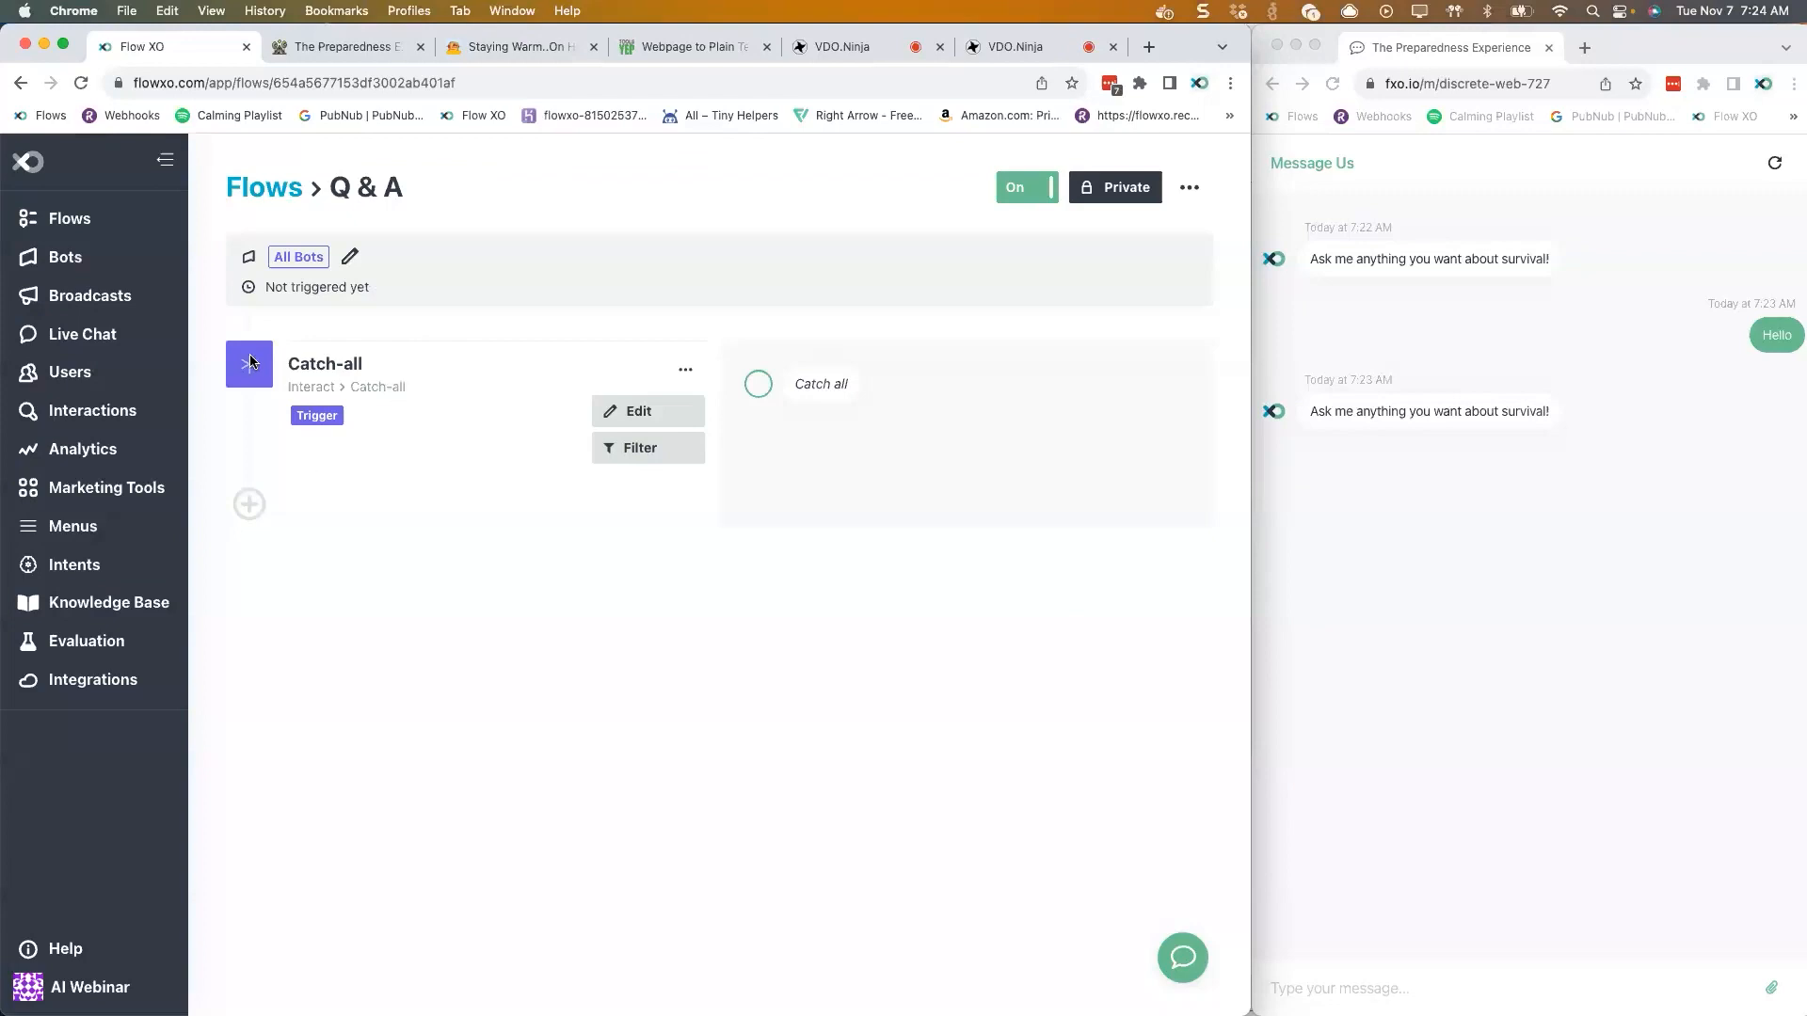
{"action": "left_click", "coordinate": [254, 511]}
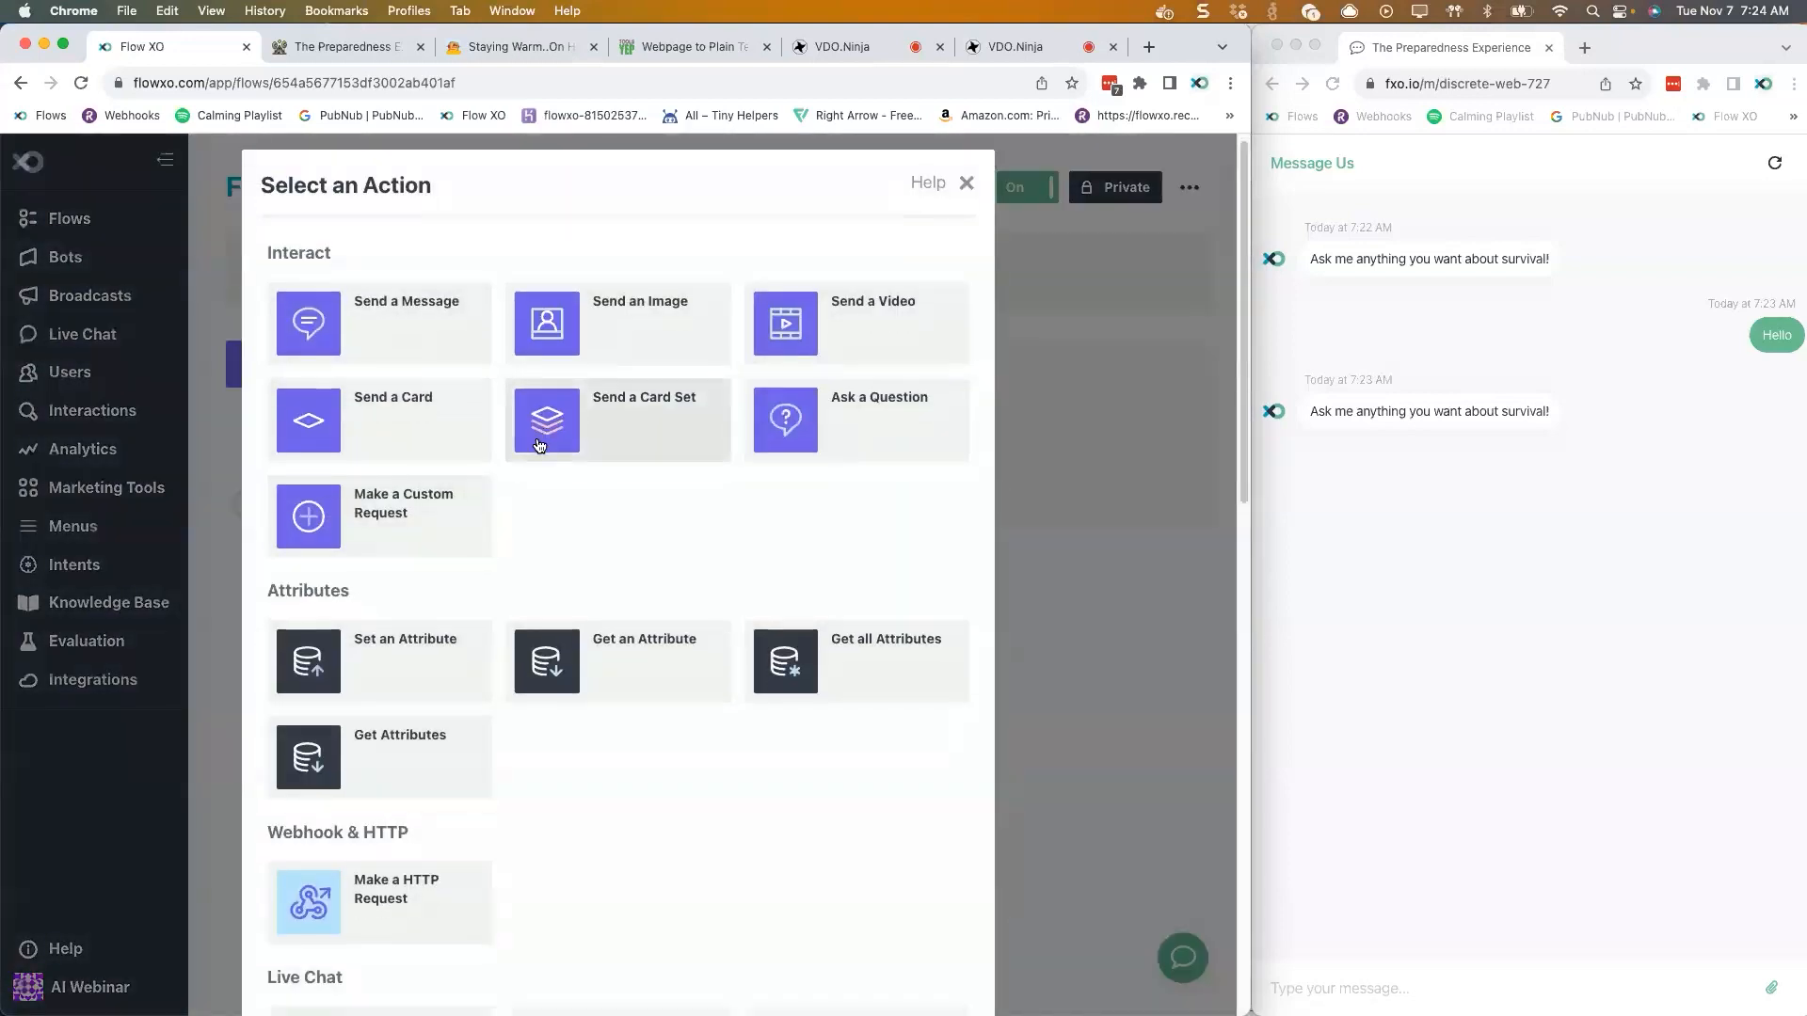
{"action": "scroll", "coordinate": [538, 442], "scroll_direction": "down", "scroll_amount": 2}
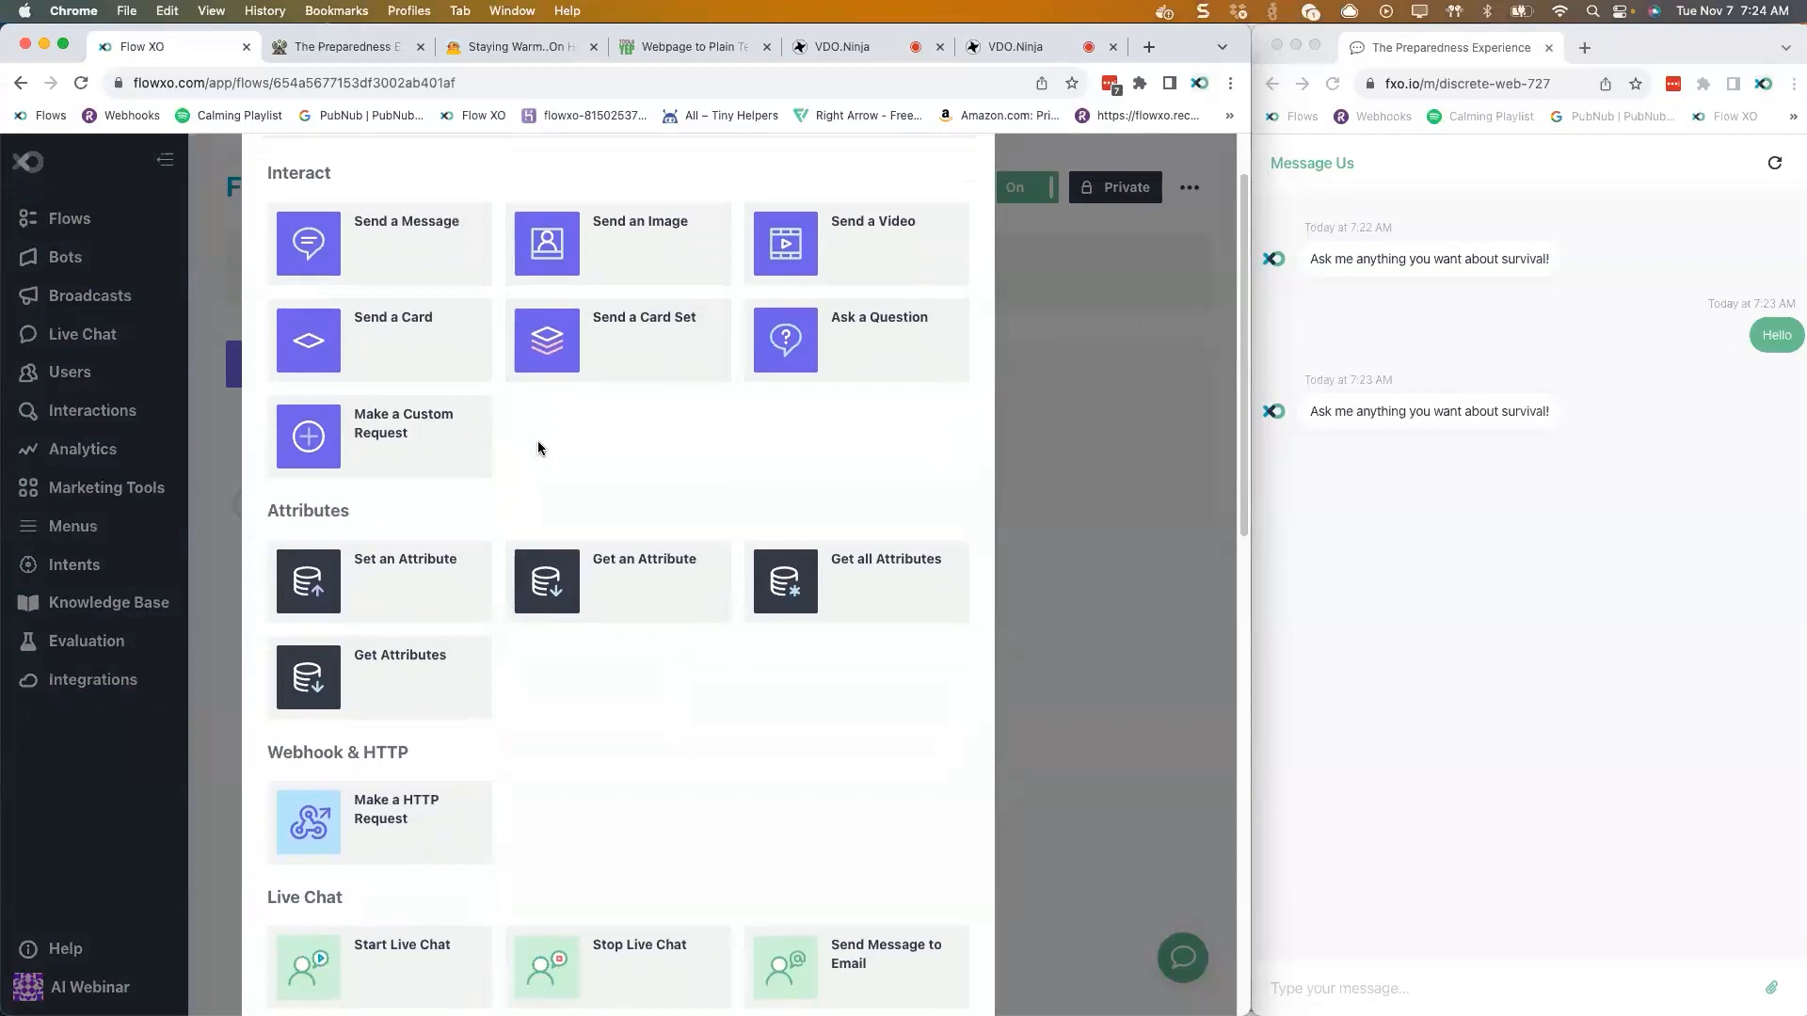
{"action": "scroll", "coordinate": [538, 440], "scroll_direction": "down", "scroll_amount": 15}
{"action": "scroll", "coordinate": [635, 687], "scroll_direction": "down", "scroll_amount": 6}
{"action": "scroll", "coordinate": [641, 669], "scroll_direction": "up", "scroll_amount": 15}
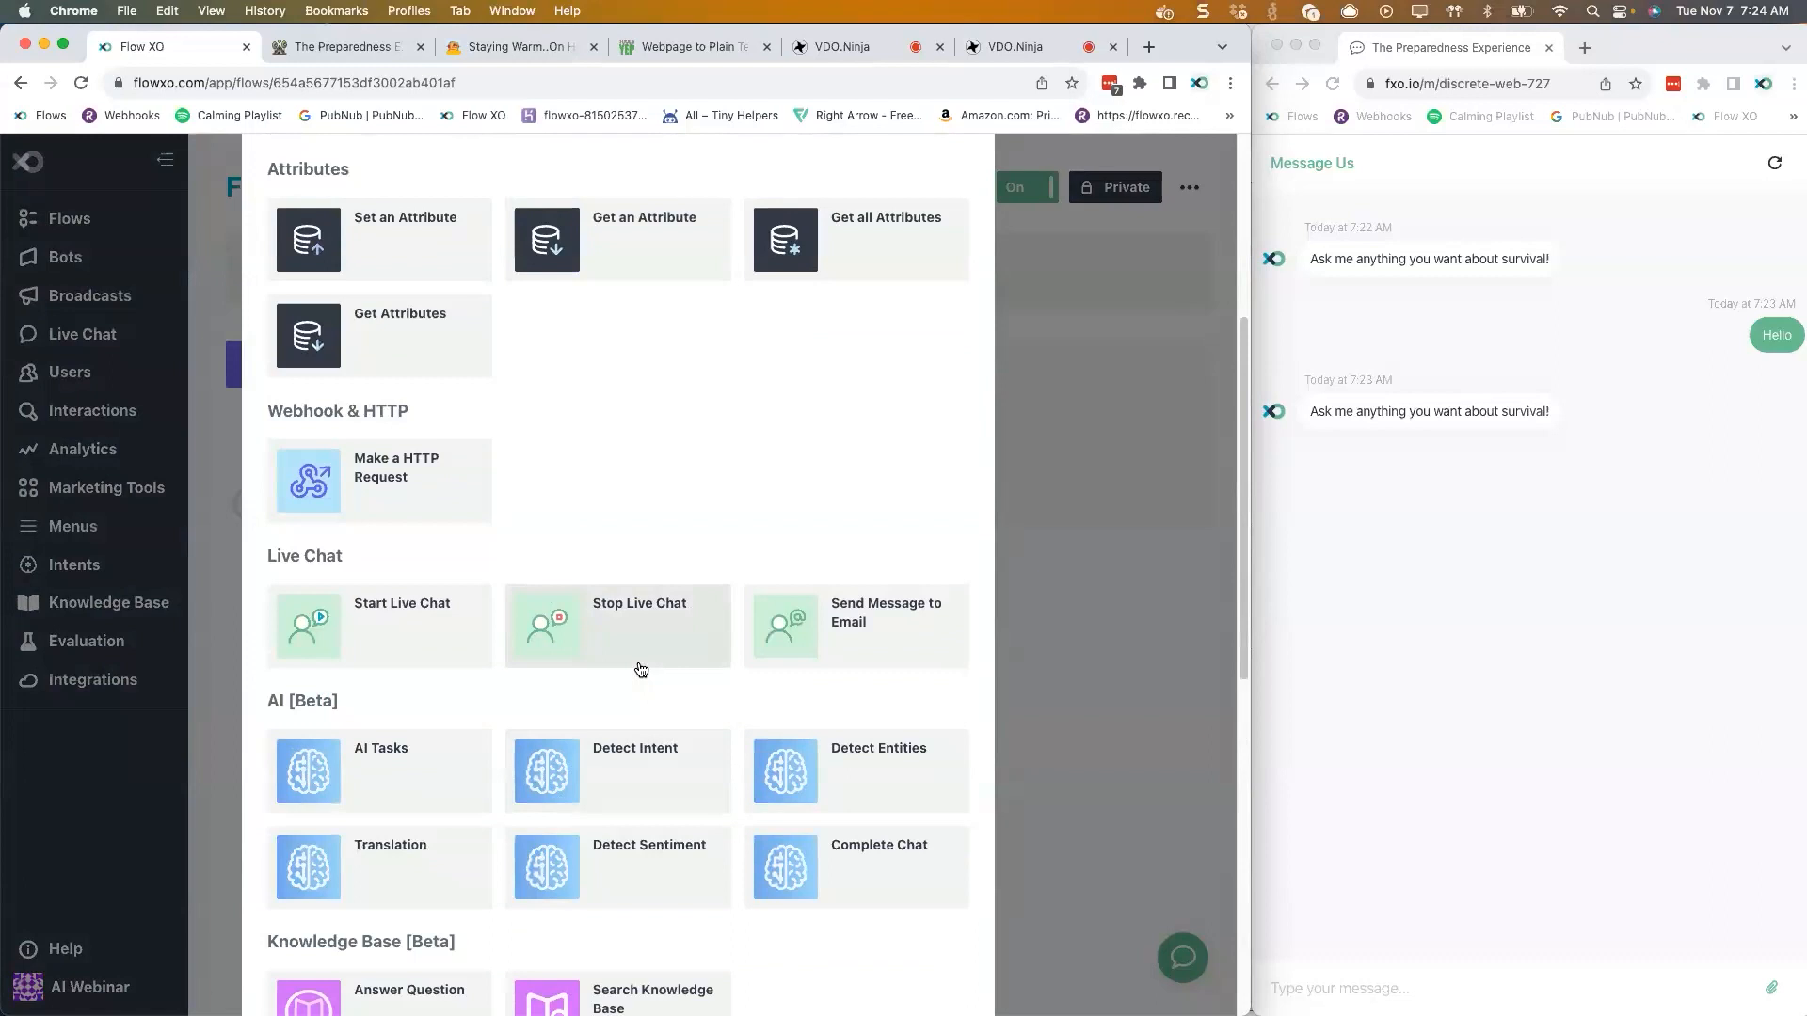
{"action": "scroll", "coordinate": [641, 669], "scroll_direction": "up", "scroll_amount": 9}
{"action": "scroll", "coordinate": [641, 669], "scroll_direction": "down", "scroll_amount": 12}
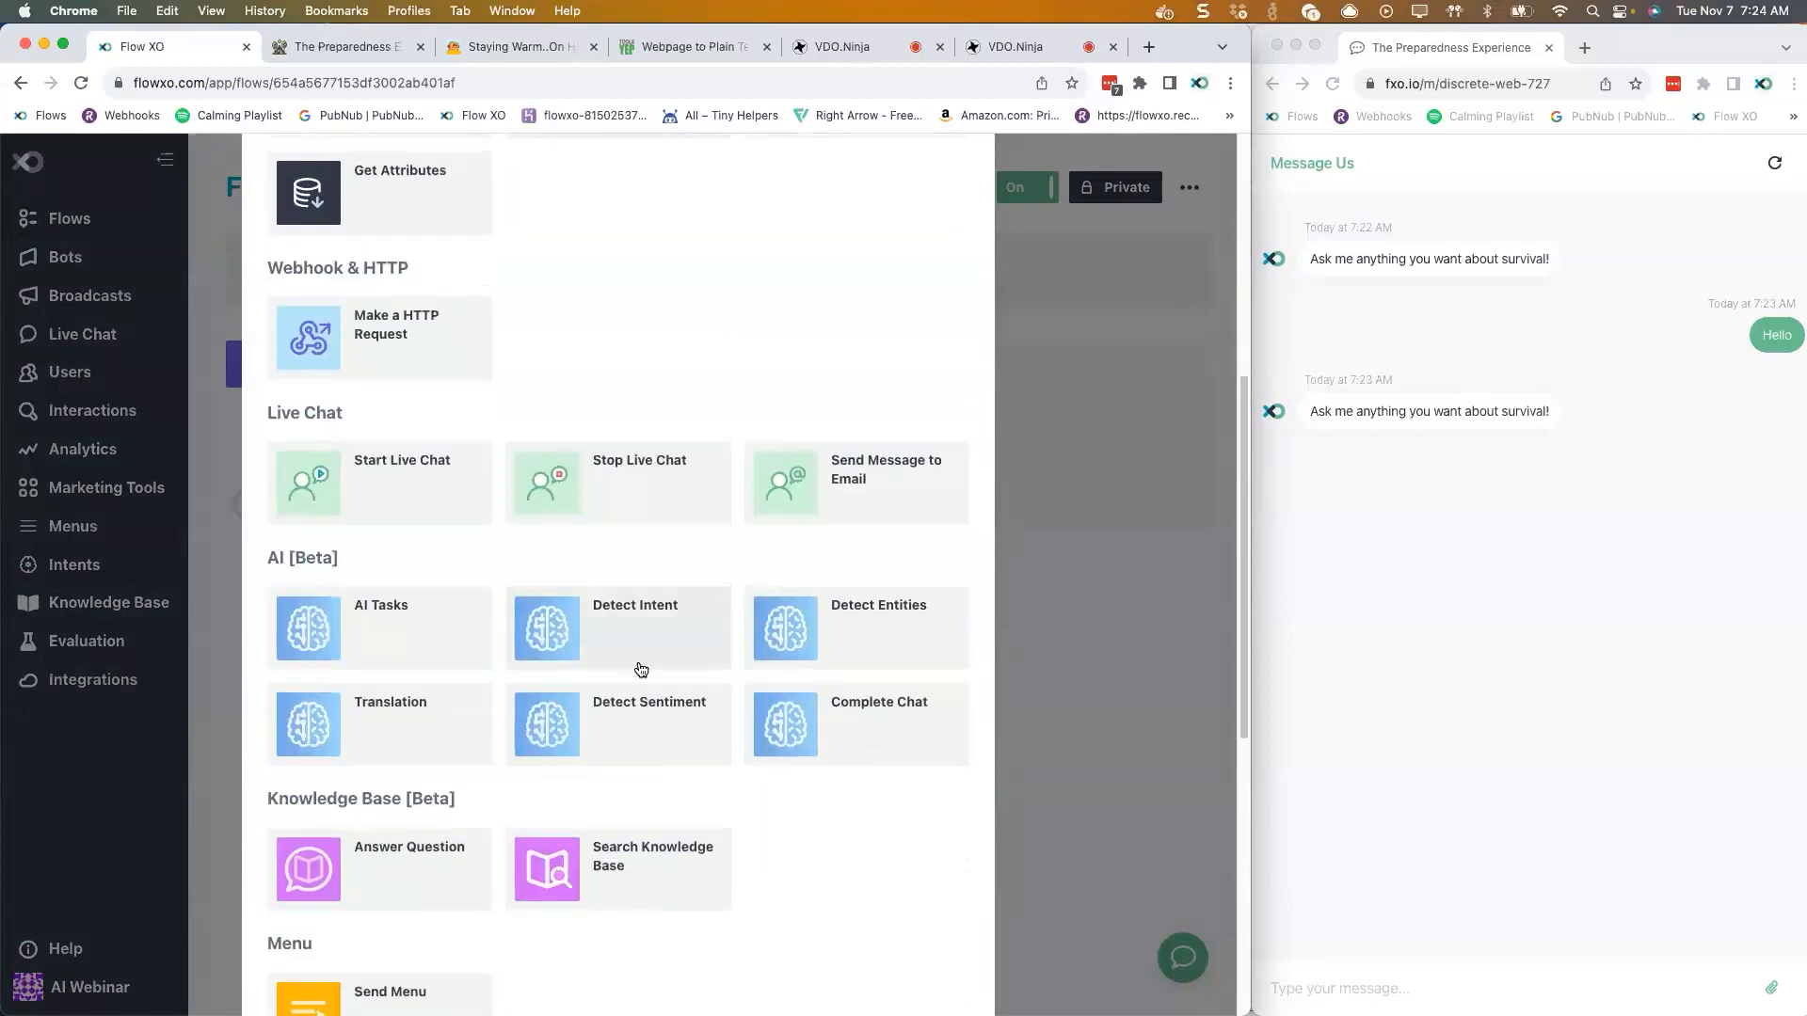
{"action": "scroll", "coordinate": [641, 669], "scroll_direction": "down", "scroll_amount": 4}
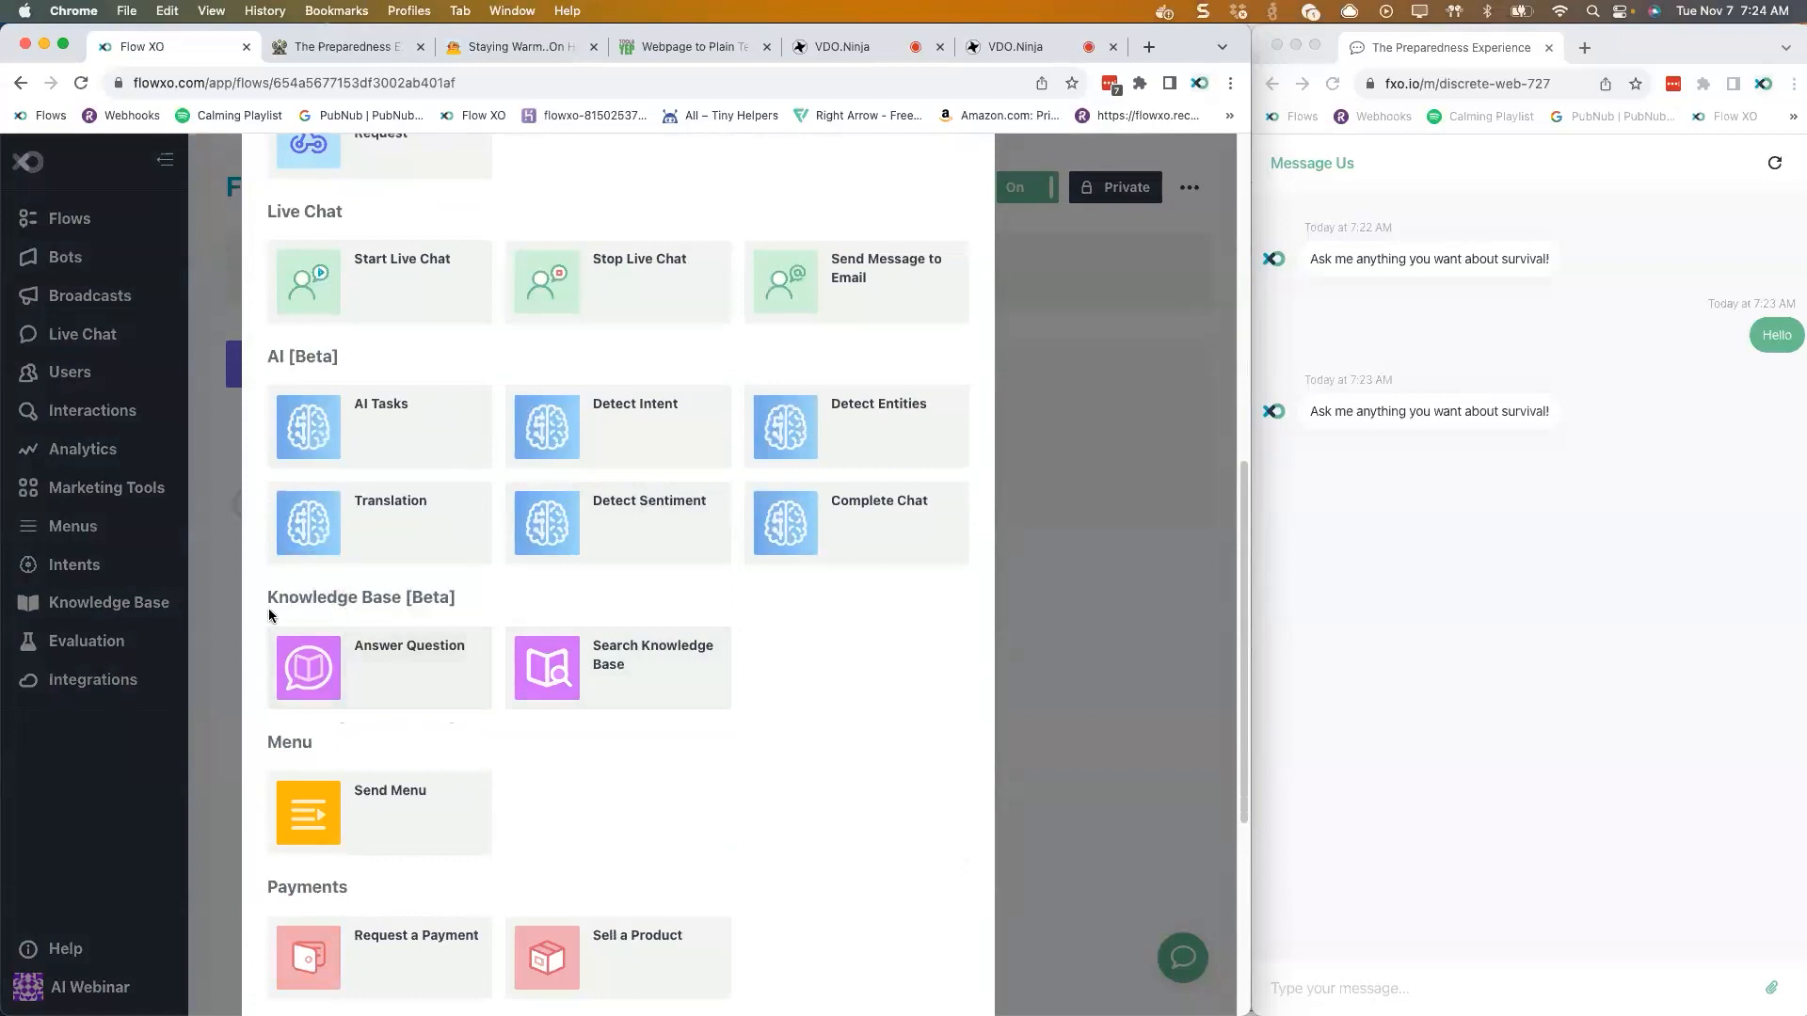
{"action": "left_click", "coordinate": [366, 689]}
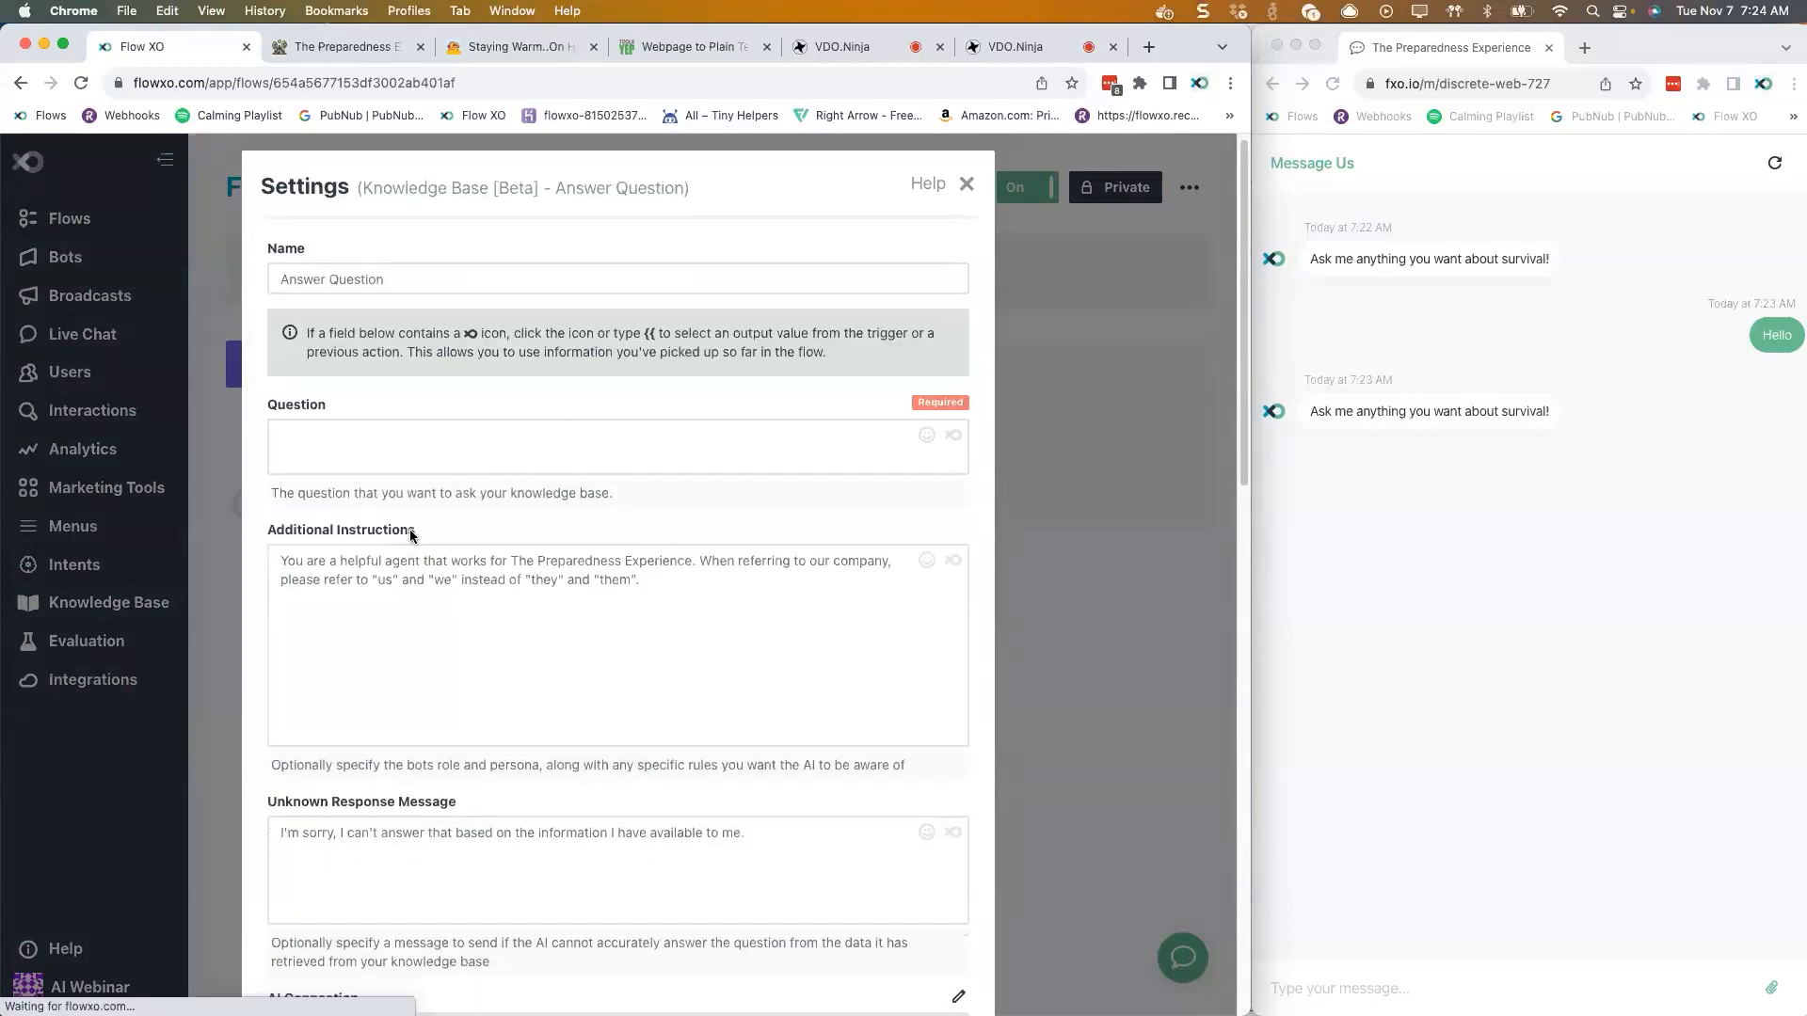
- Set the action's Question to the Catch-all trigger's message output, {{catchall.message}}
{"action": "left_click", "coordinate": [395, 456]}
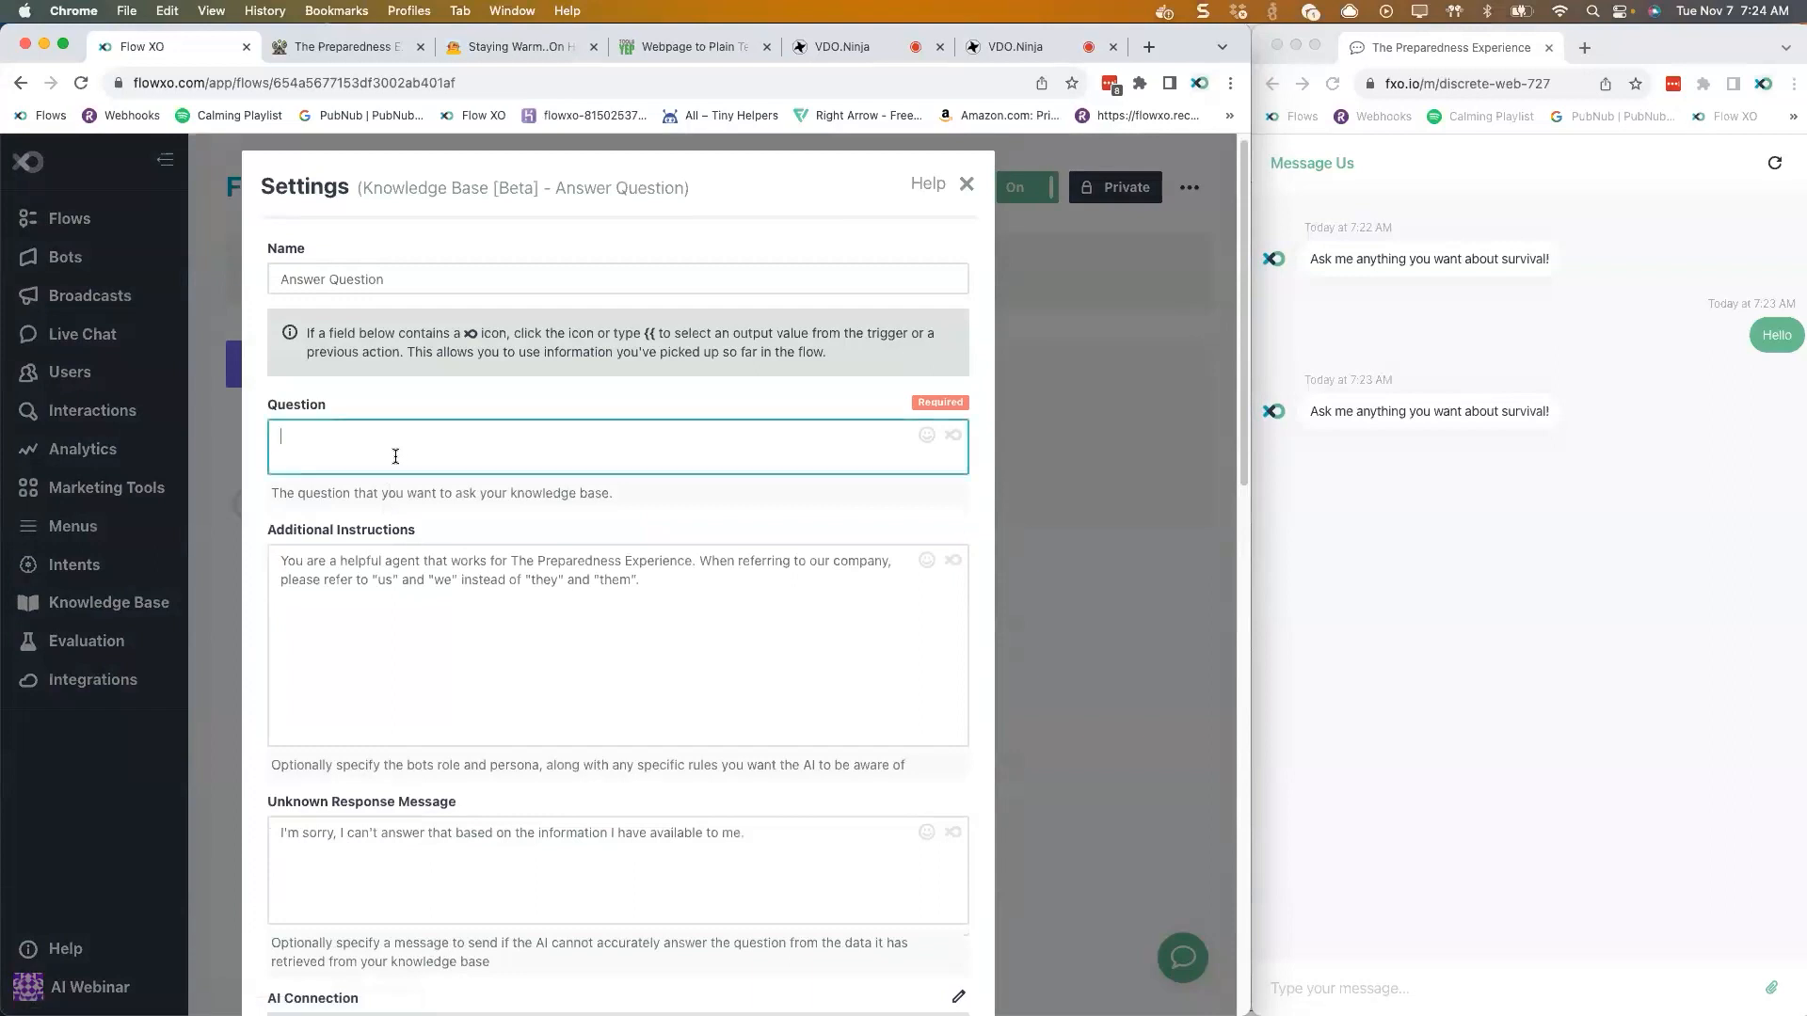
{"action": "left_click", "coordinate": [956, 440]}
{"action": "scroll", "coordinate": [370, 565], "scroll_direction": "down", "scroll_amount": 3}
{"action": "scroll", "coordinate": [370, 568], "scroll_direction": "down", "scroll_amount": 5}
{"action": "scroll", "coordinate": [370, 568], "scroll_direction": "down", "scroll_amount": 3}
{"action": "left_click", "coordinate": [347, 530]}
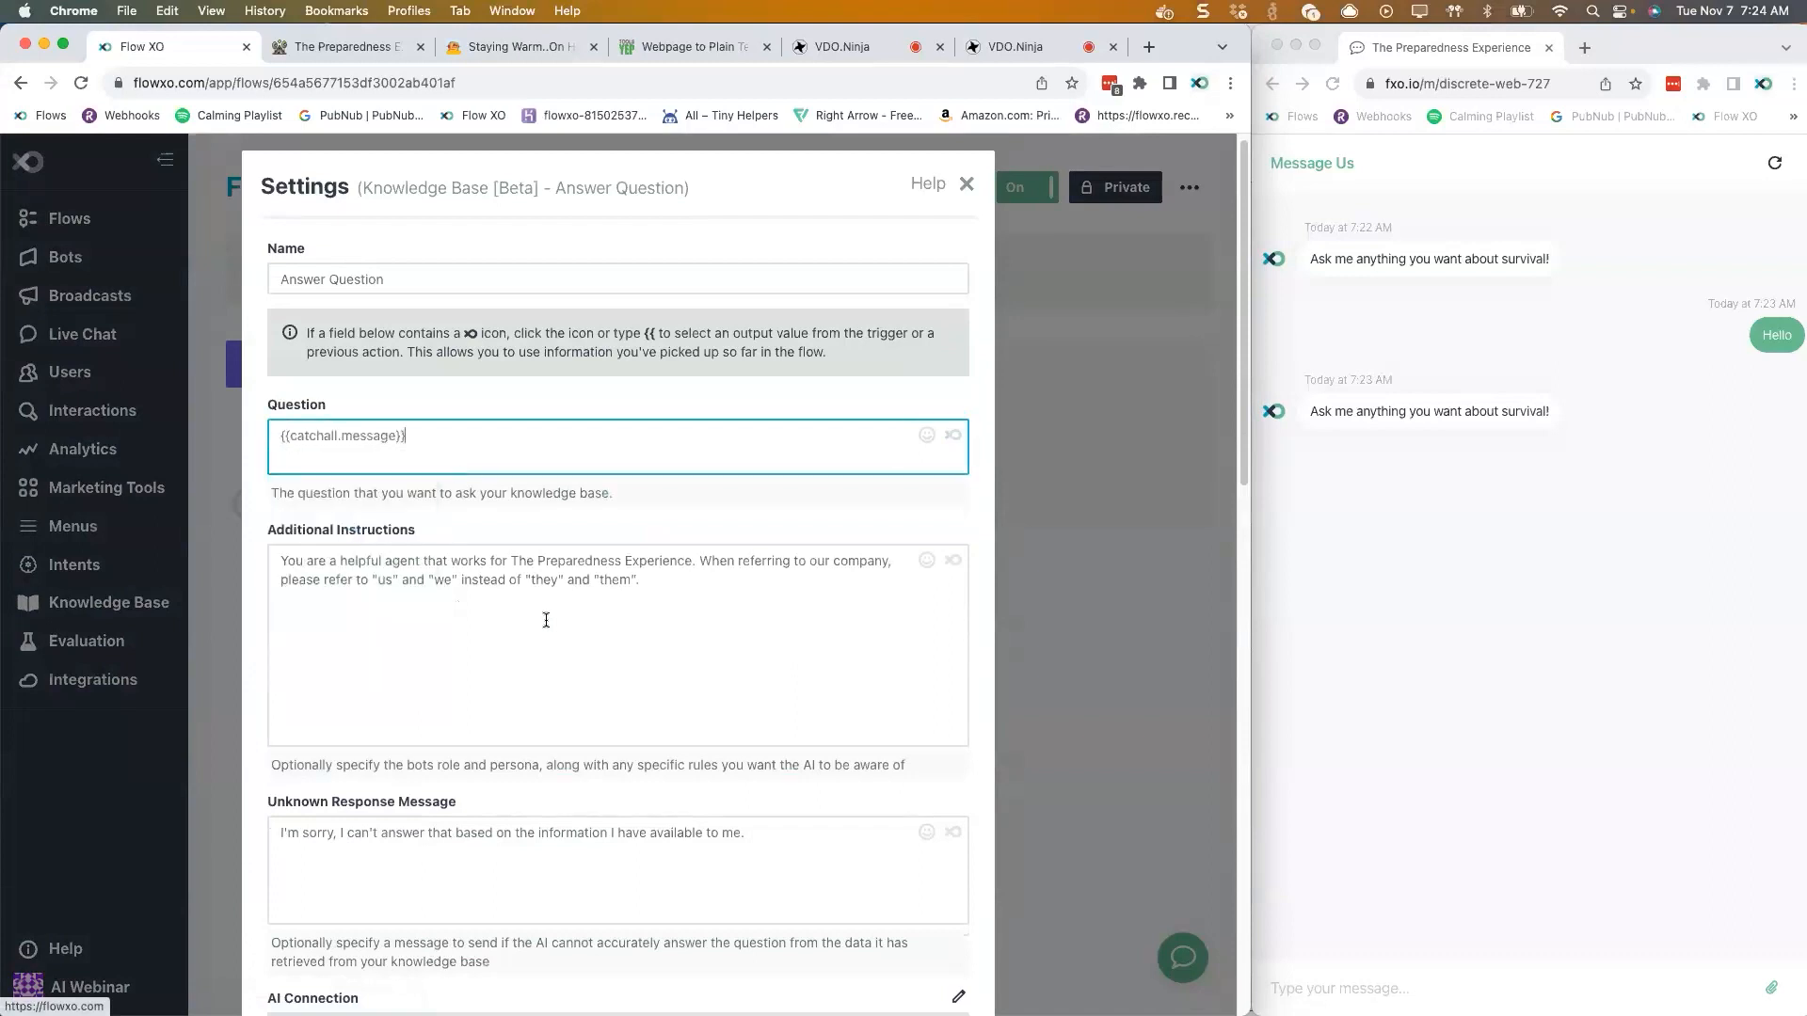
- Set Include source links in response to Yes and save the Answer Question action with its other settings at their defaults
{"action": "scroll", "coordinate": [556, 616], "scroll_direction": "down", "scroll_amount": 1}
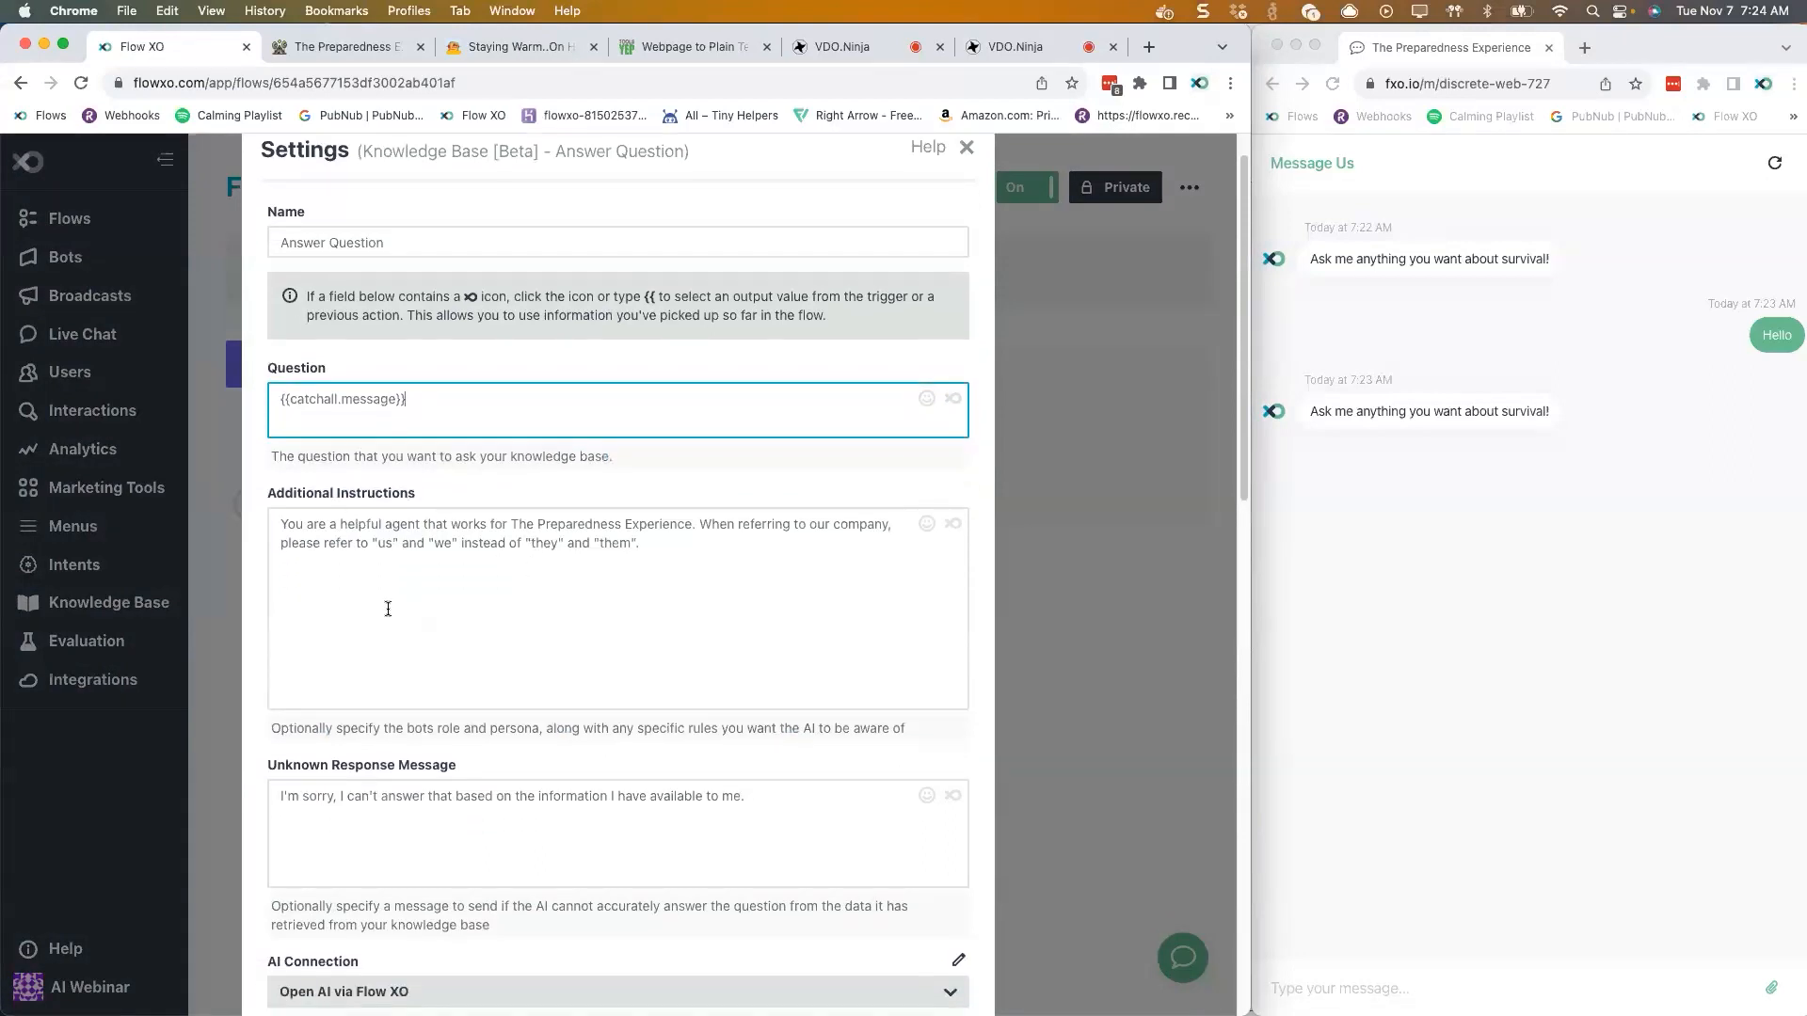
{"action": "scroll", "coordinate": [489, 627], "scroll_direction": "down", "scroll_amount": 1}
{"action": "scroll", "coordinate": [490, 627], "scroll_direction": "down", "scroll_amount": 3}
{"action": "scroll", "coordinate": [488, 630], "scroll_direction": "down", "scroll_amount": 10}
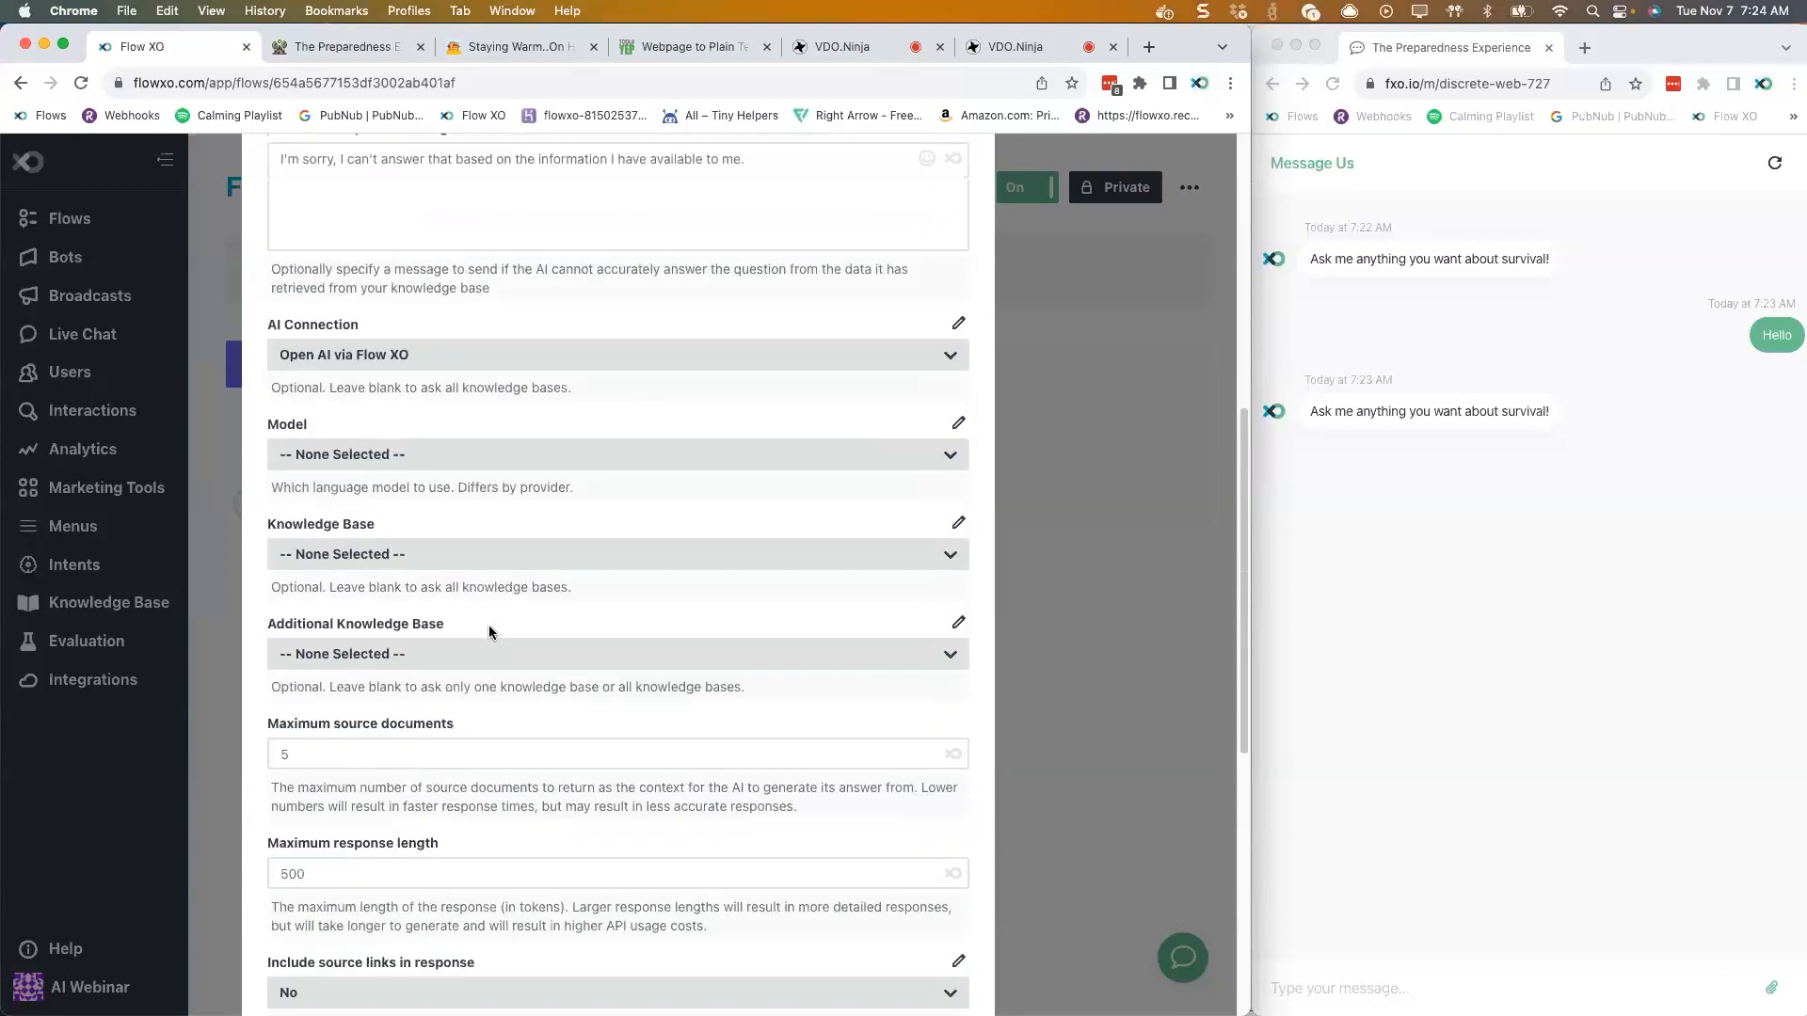
{"action": "scroll", "coordinate": [555, 513], "scroll_direction": "down", "scroll_amount": 4}
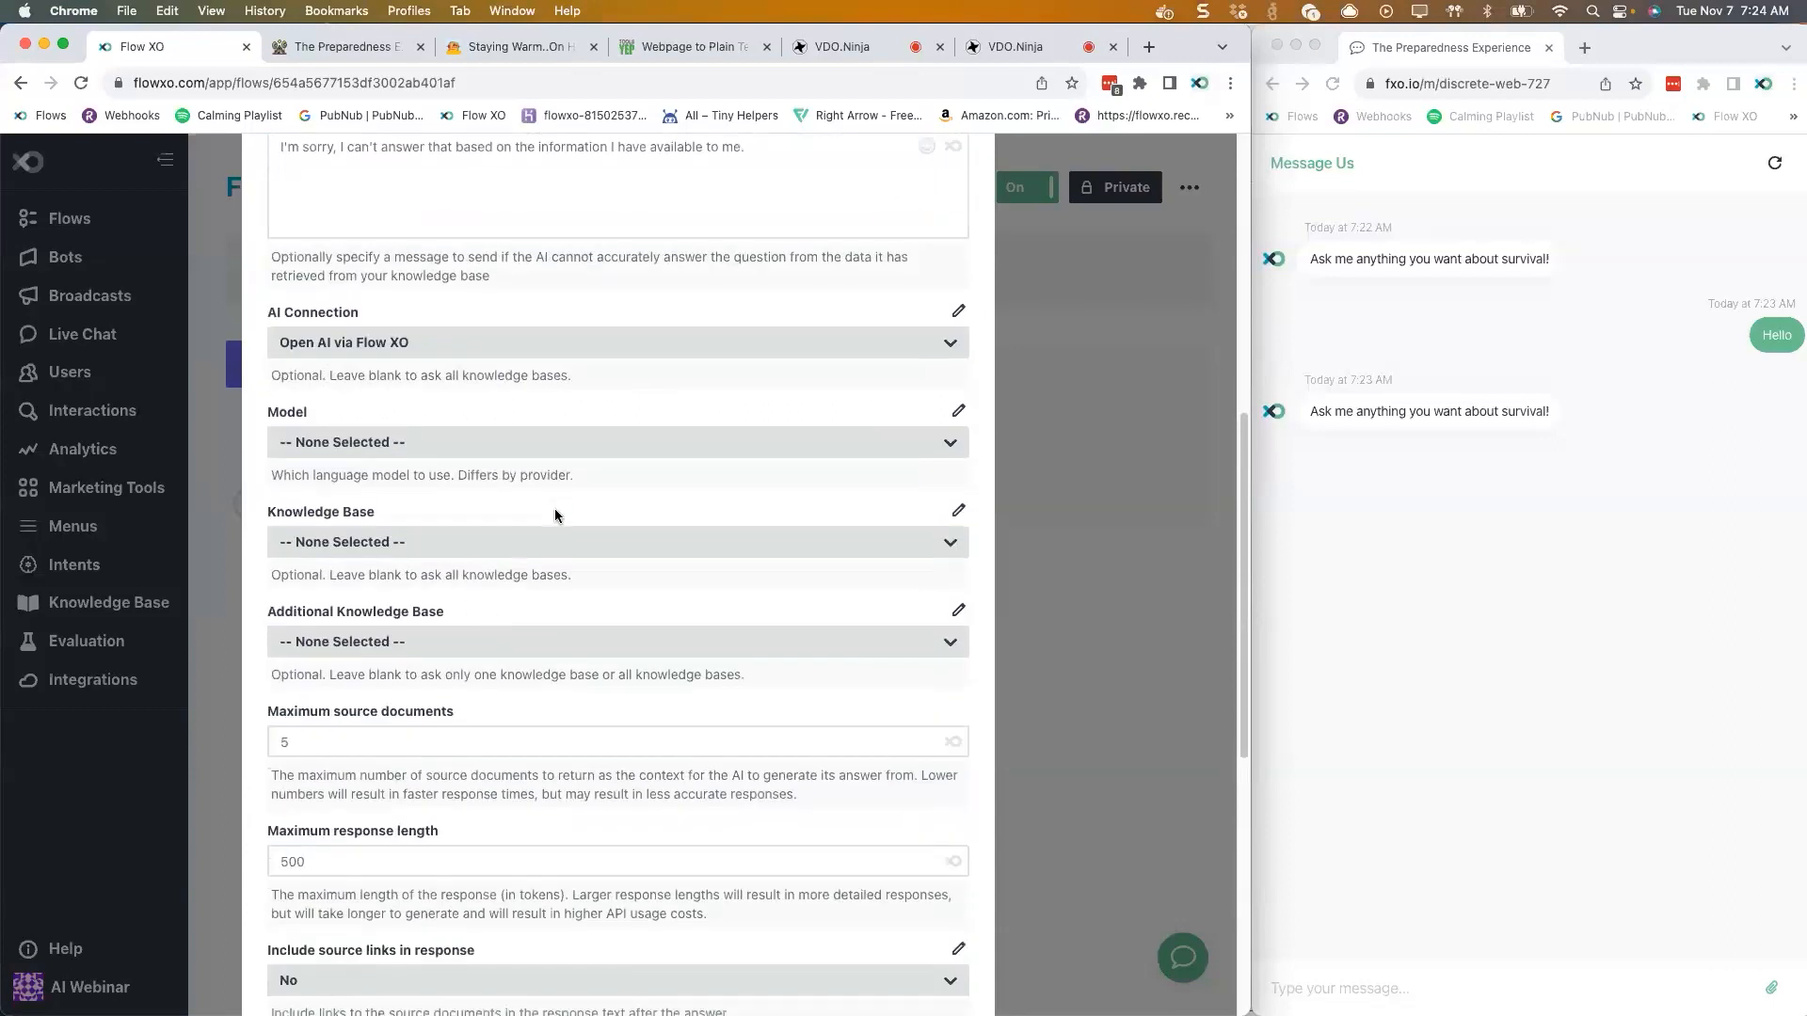
{"action": "scroll", "coordinate": [556, 515], "scroll_direction": "down", "scroll_amount": 7}
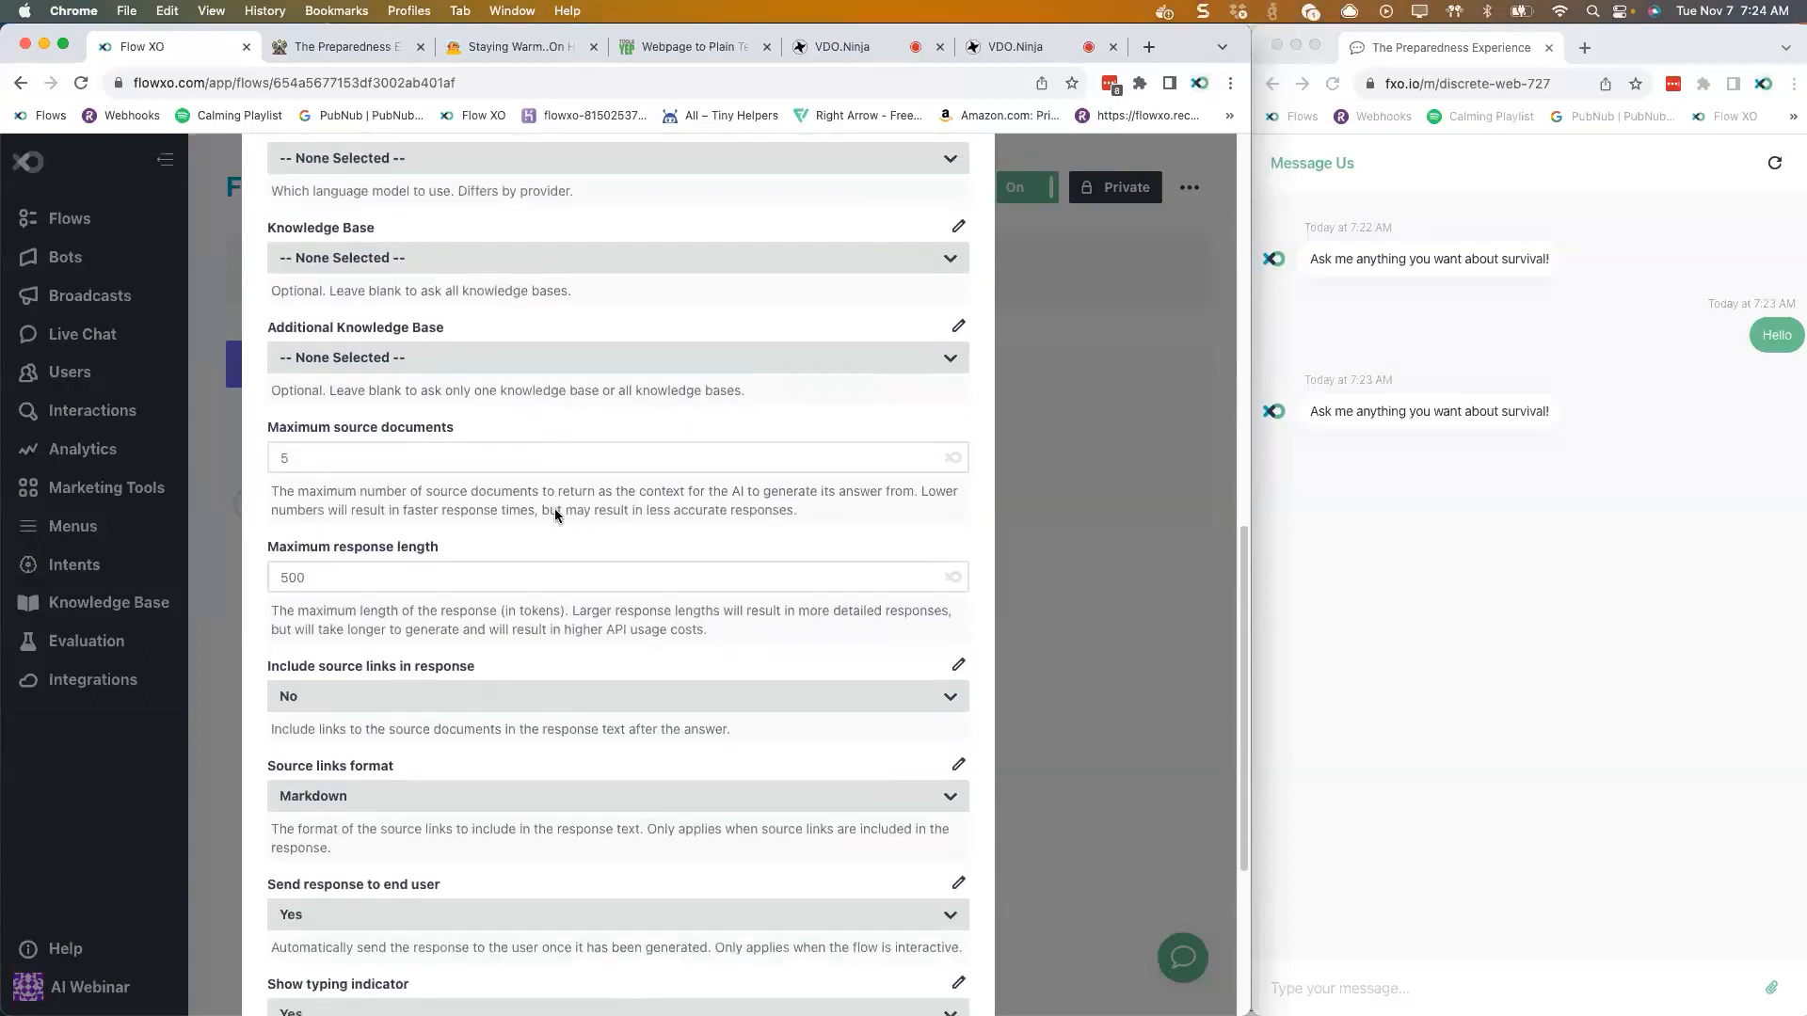
{"action": "left_click", "coordinate": [435, 446]}
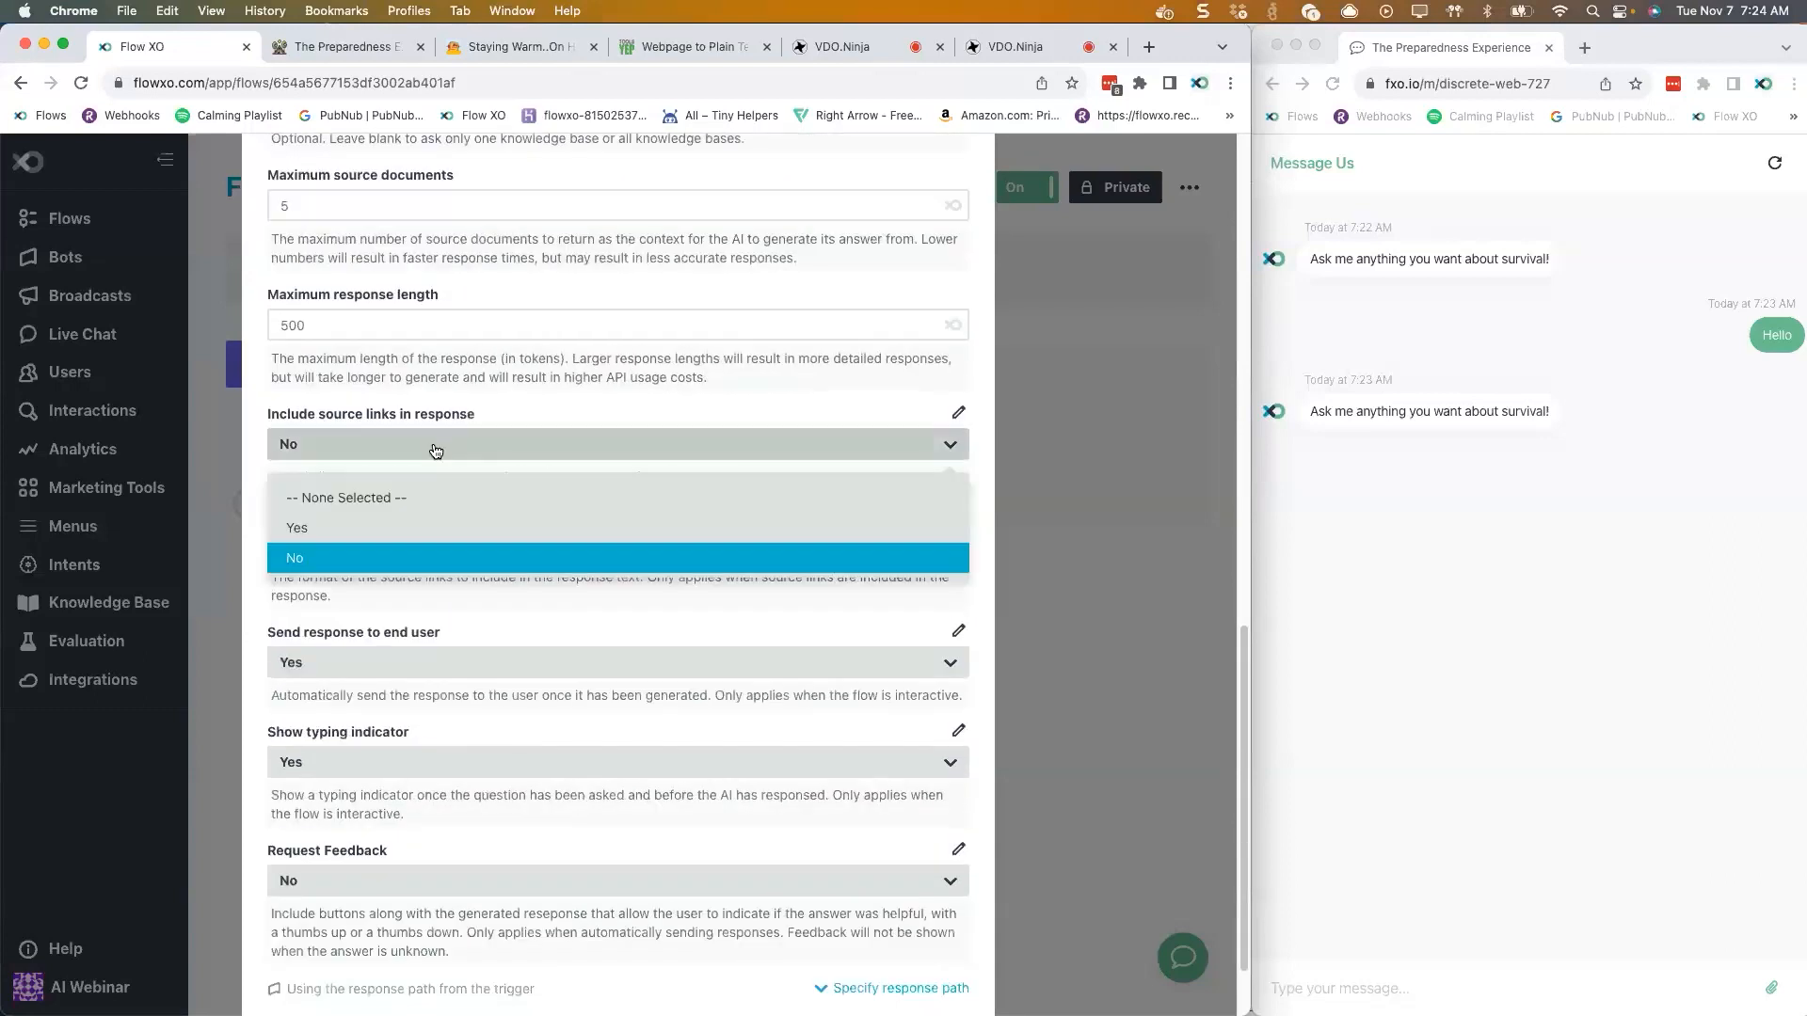
{"action": "left_click", "coordinate": [415, 526]}
{"action": "scroll", "coordinate": [702, 501], "scroll_direction": "down", "scroll_amount": 2}
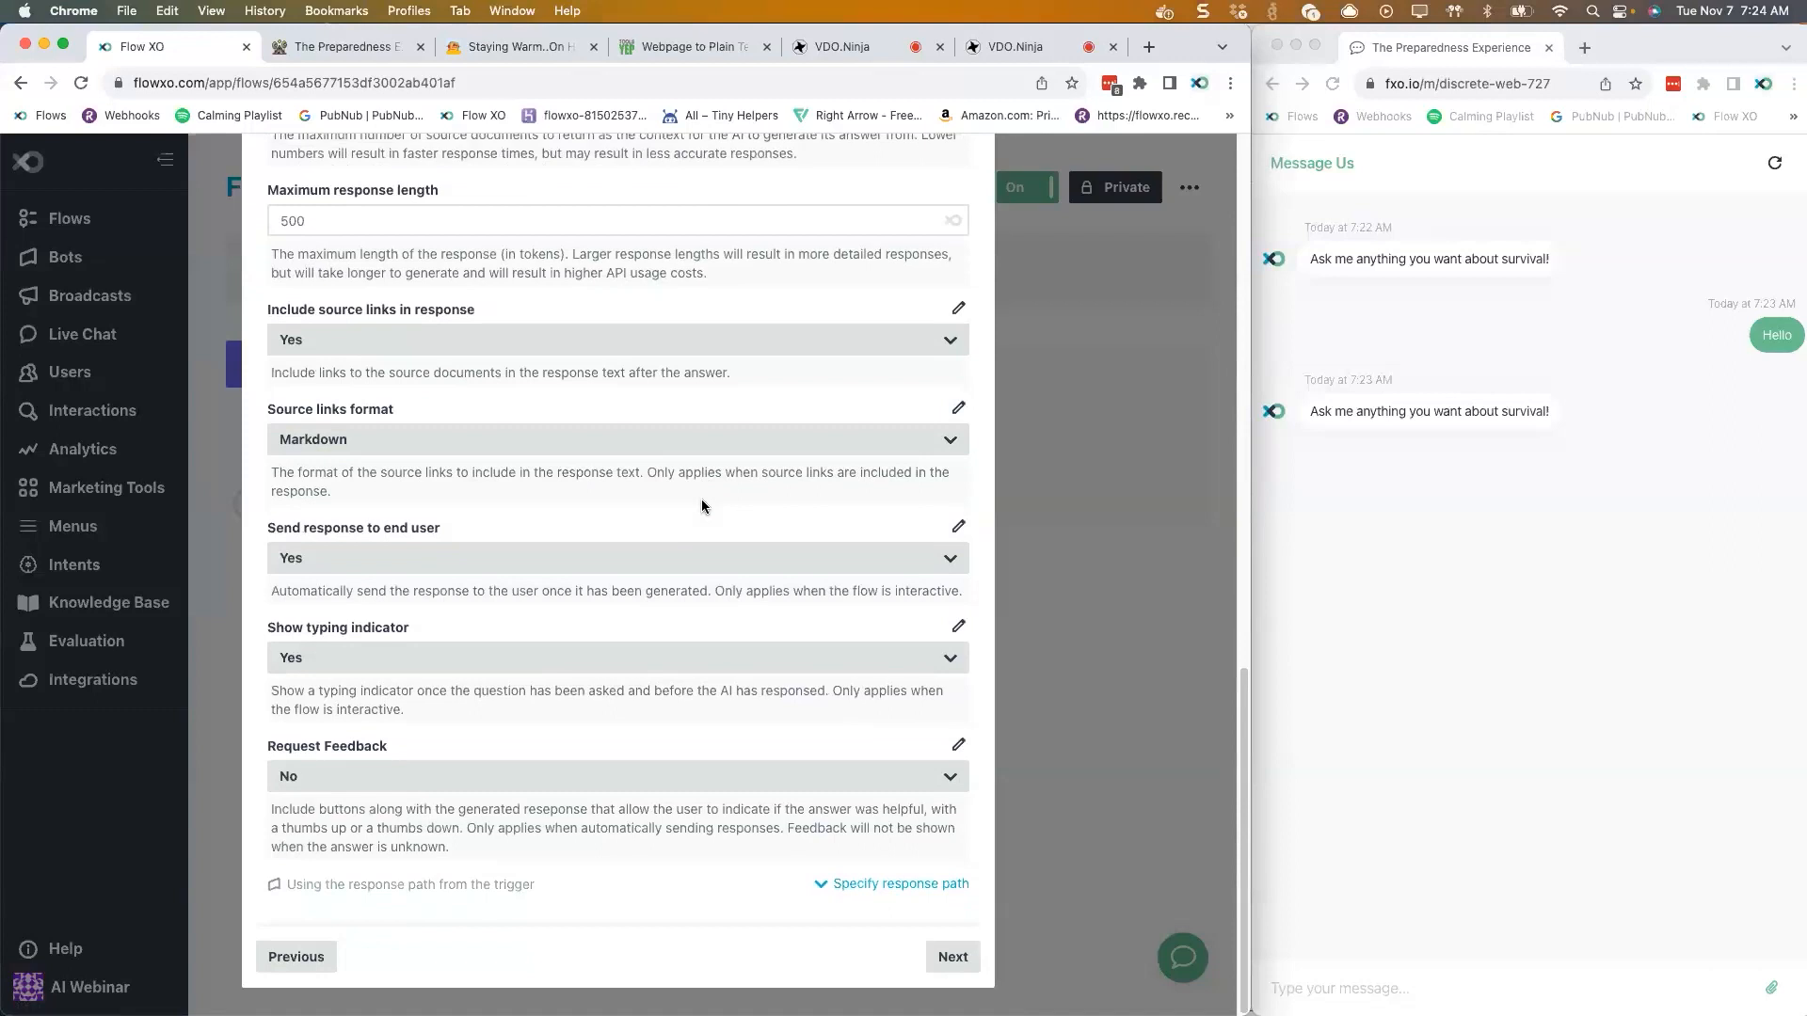
{"action": "left_click", "coordinate": [957, 981]}
{"action": "left_click", "coordinate": [956, 470]}
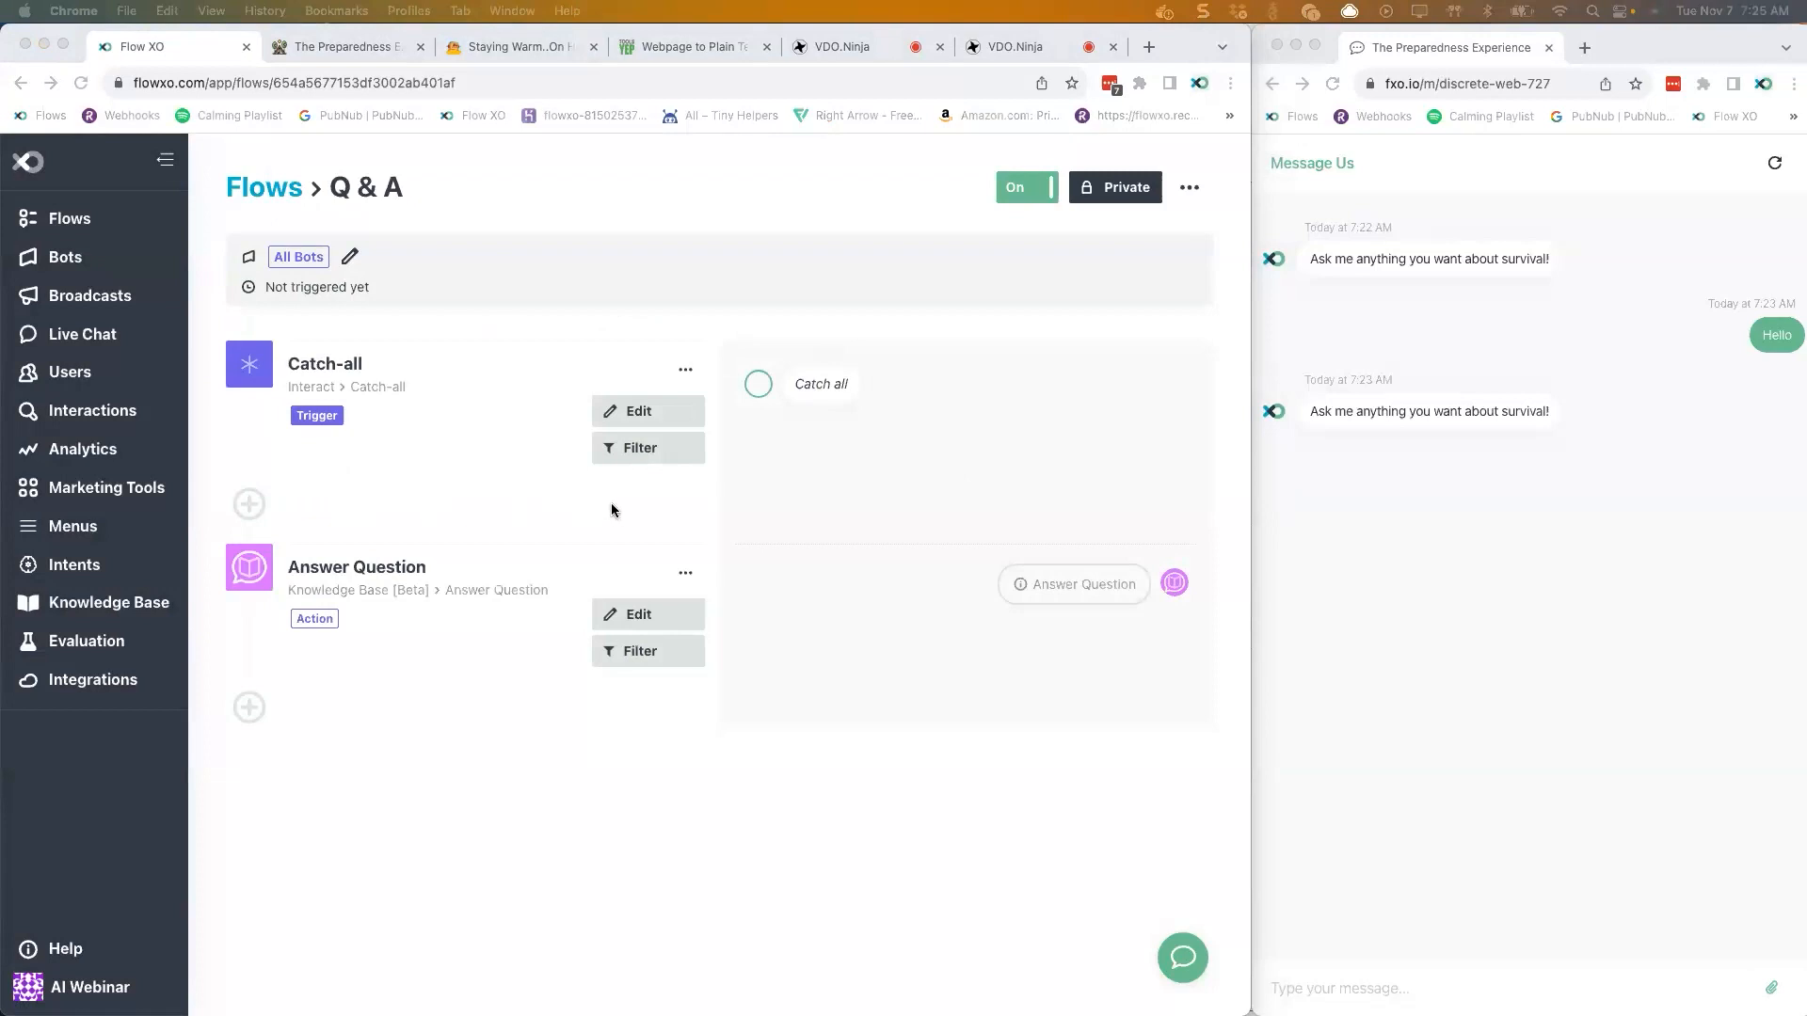
- Open the TPE knowledge base and check its data source and documents
{"action": "left_click", "coordinate": [117, 607]}
{"action": "left_click", "coordinate": [110, 607]}
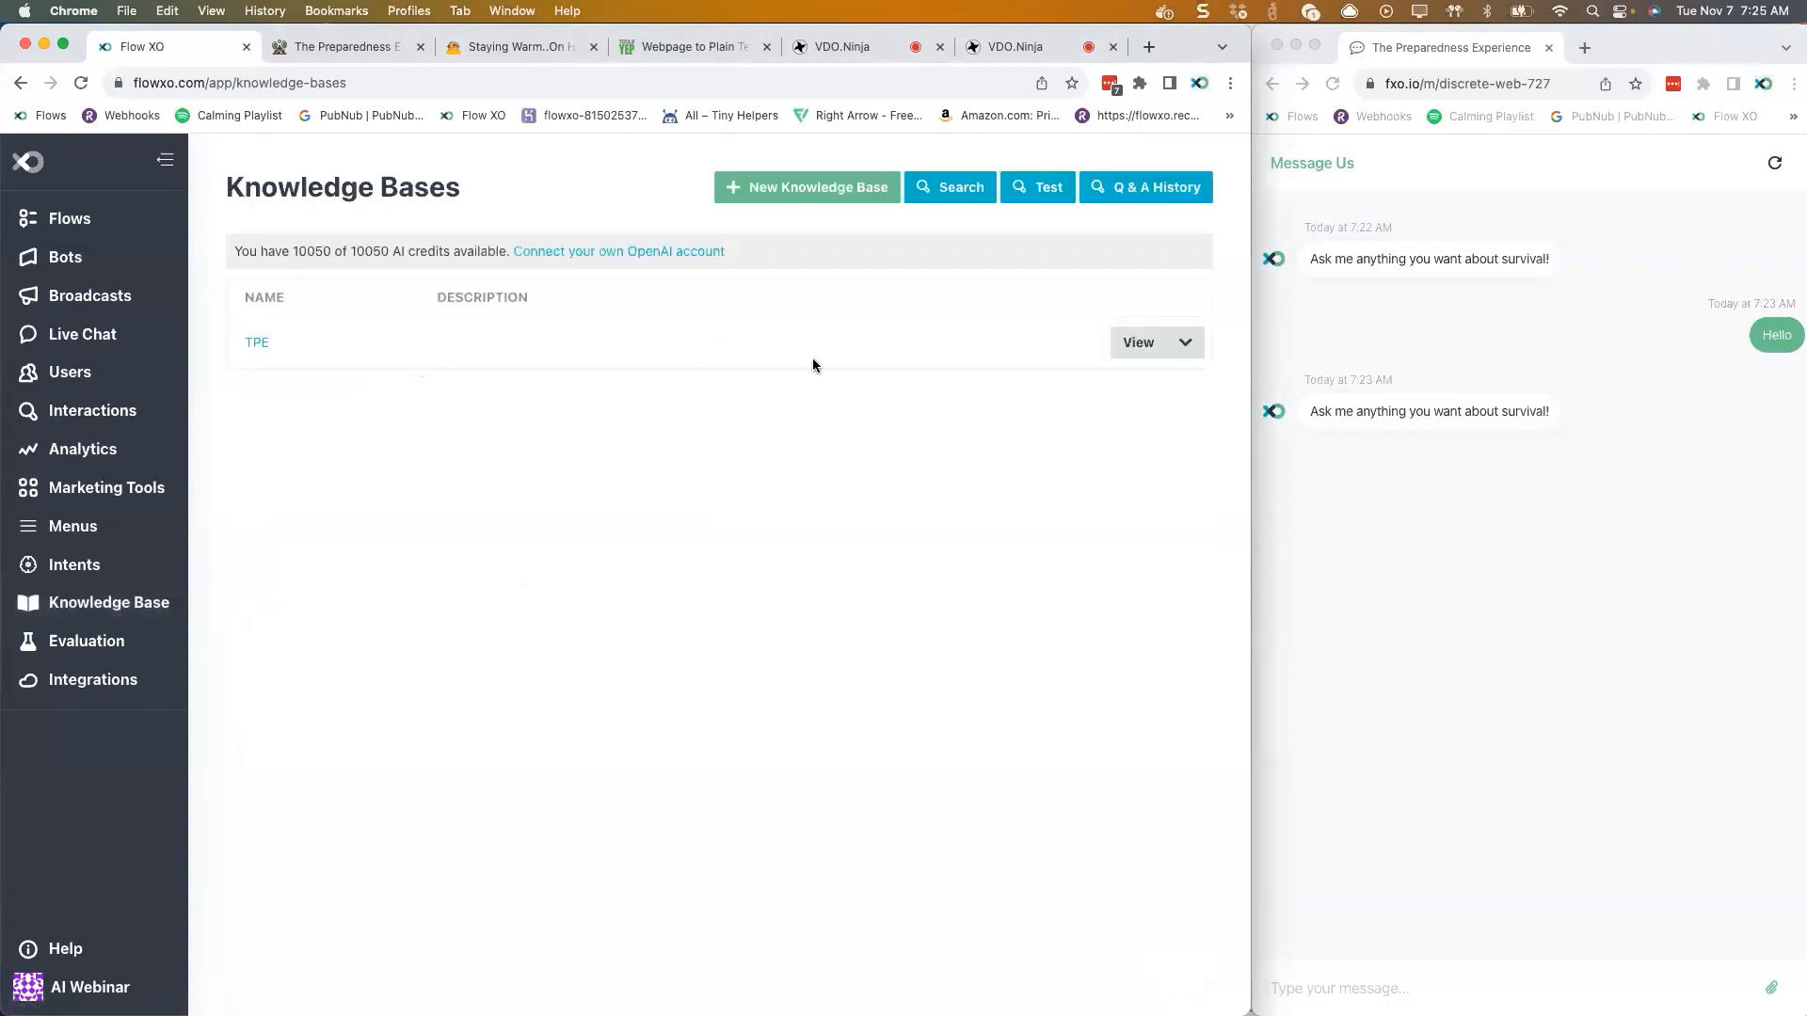
{"action": "left_click", "coordinate": [1138, 352]}
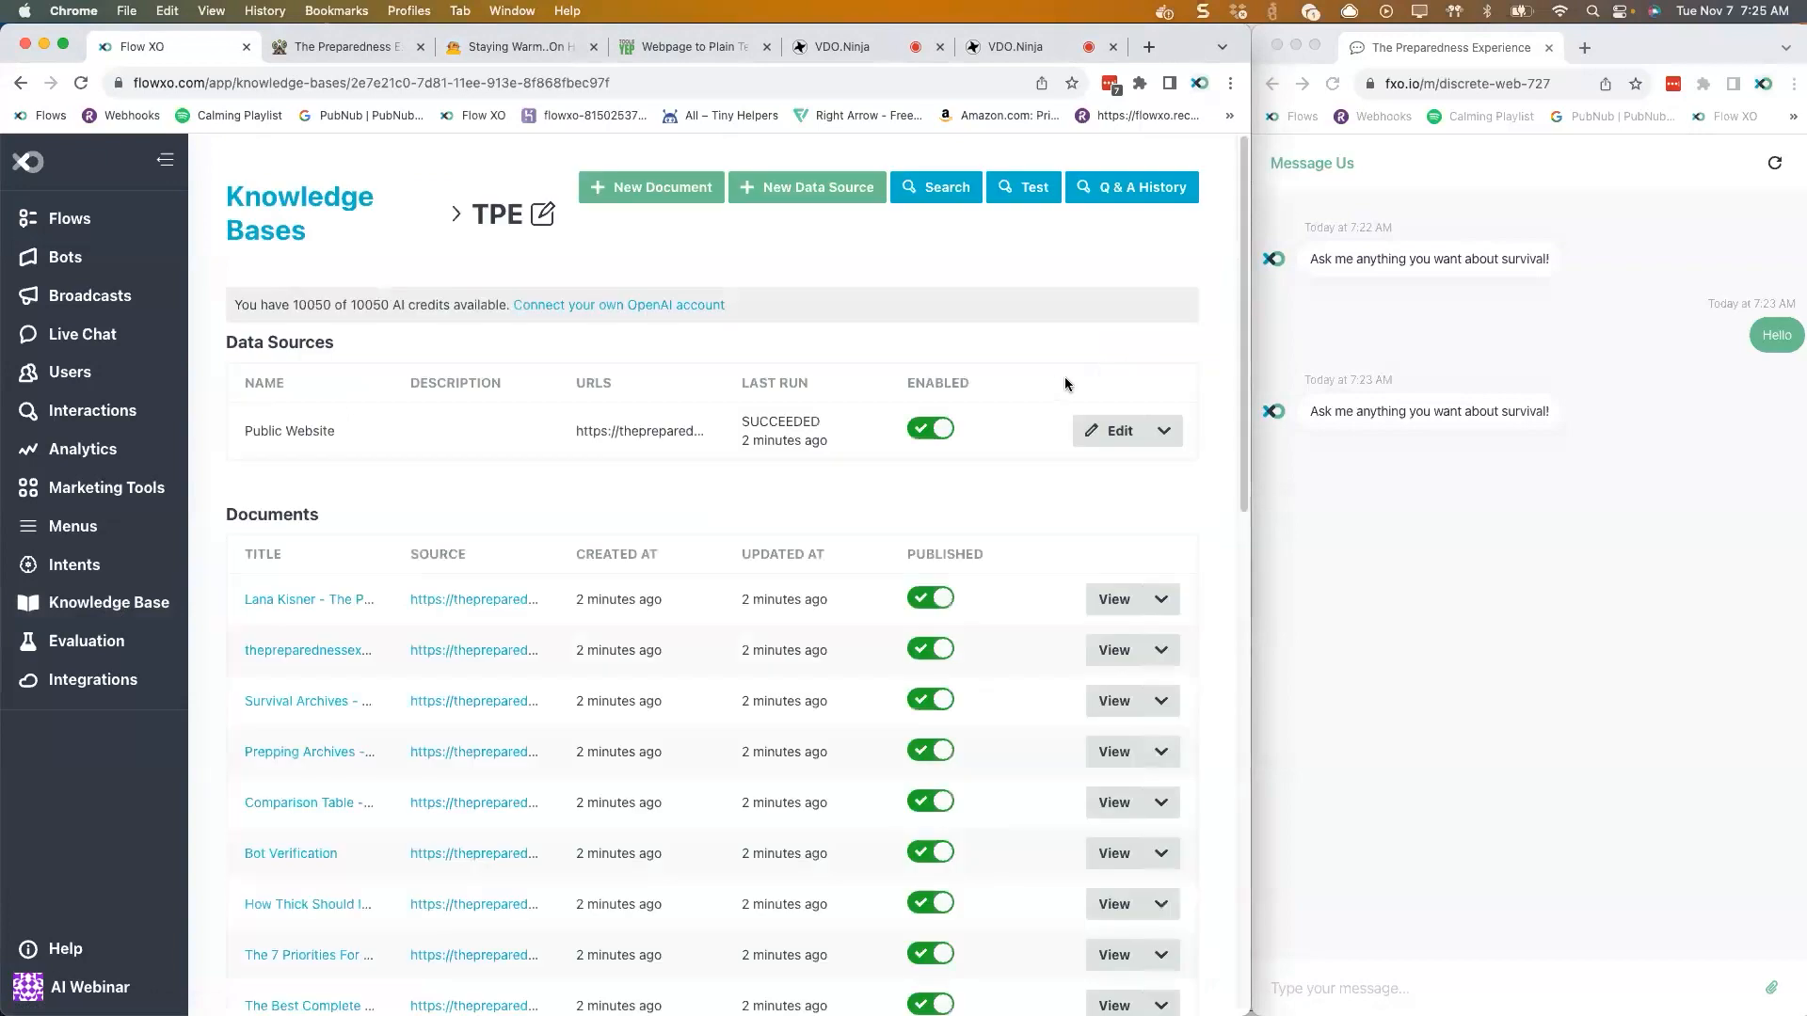
{"action": "mouse_move", "coordinate": [815, 433]}
- Ask the bot "What is a good survival bow?" in its chat window
{"action": "left_click", "coordinate": [1346, 988]}
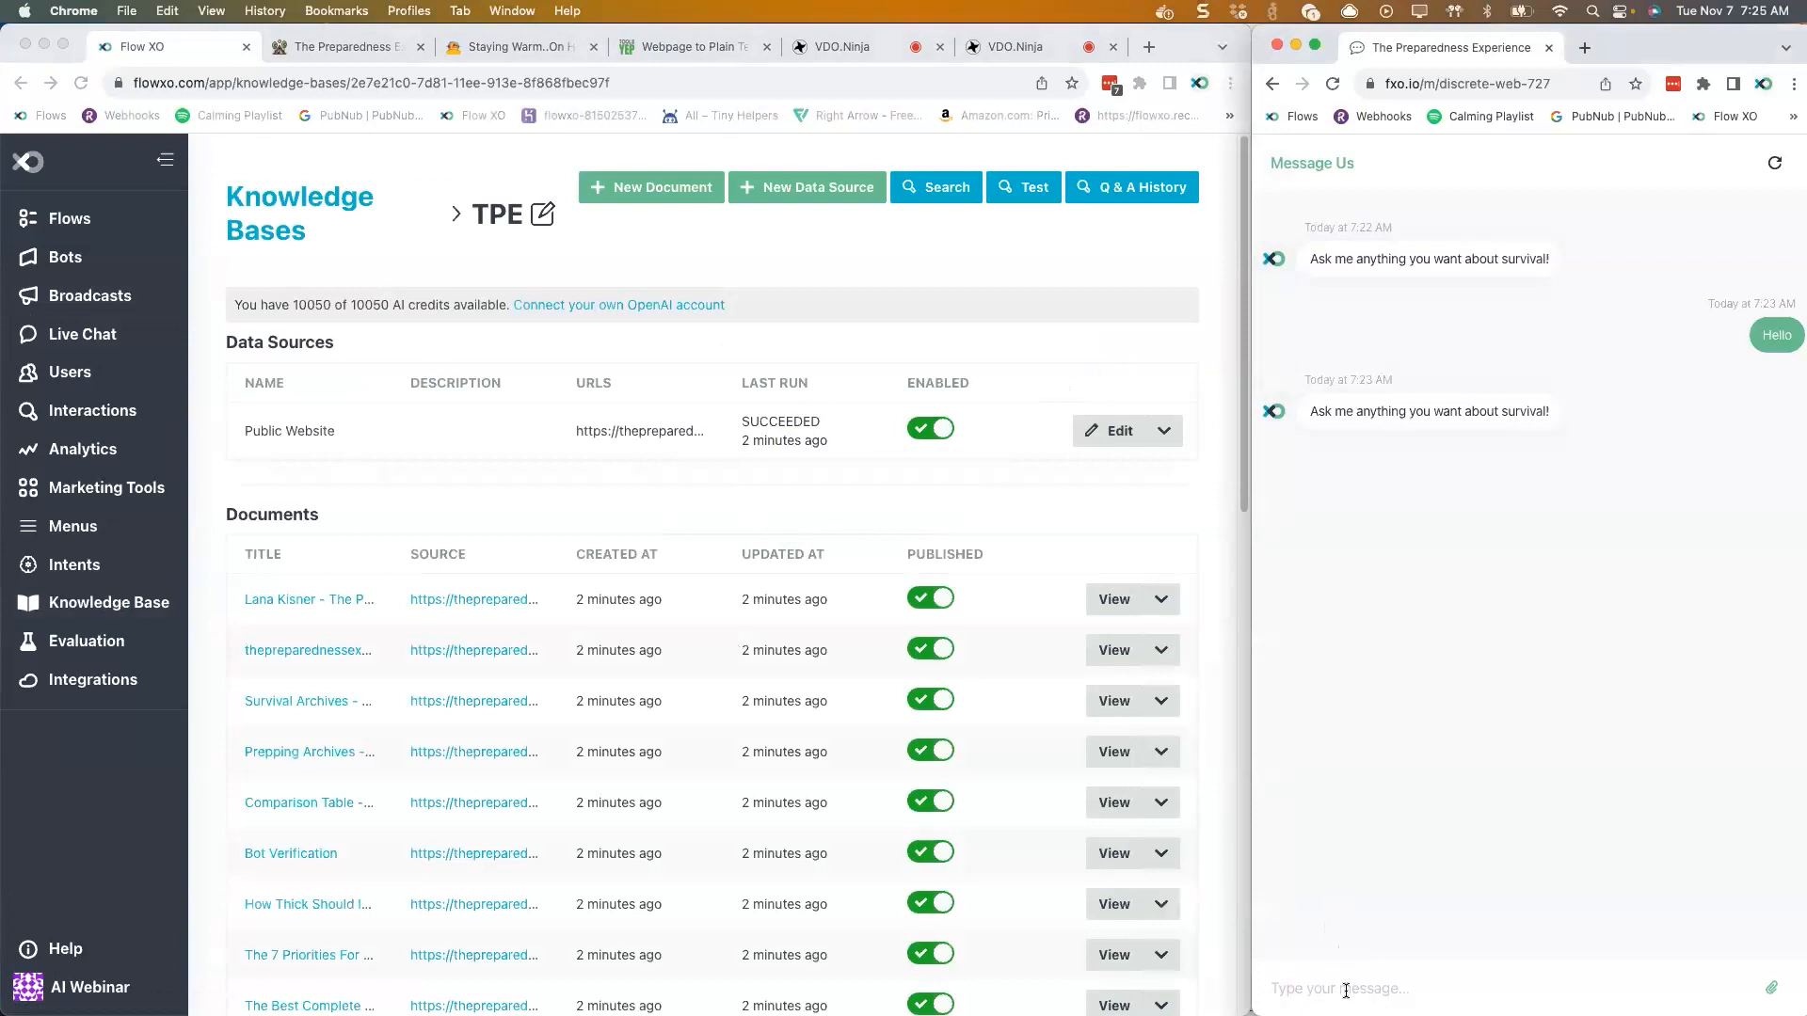
{"action": "type", "text": "What is a good suriva"}
{"action": "key", "text": "BackSpace"}
{"action": "key", "text": "BackSpace"}
{"action": "type", "text": "vival bow?"}
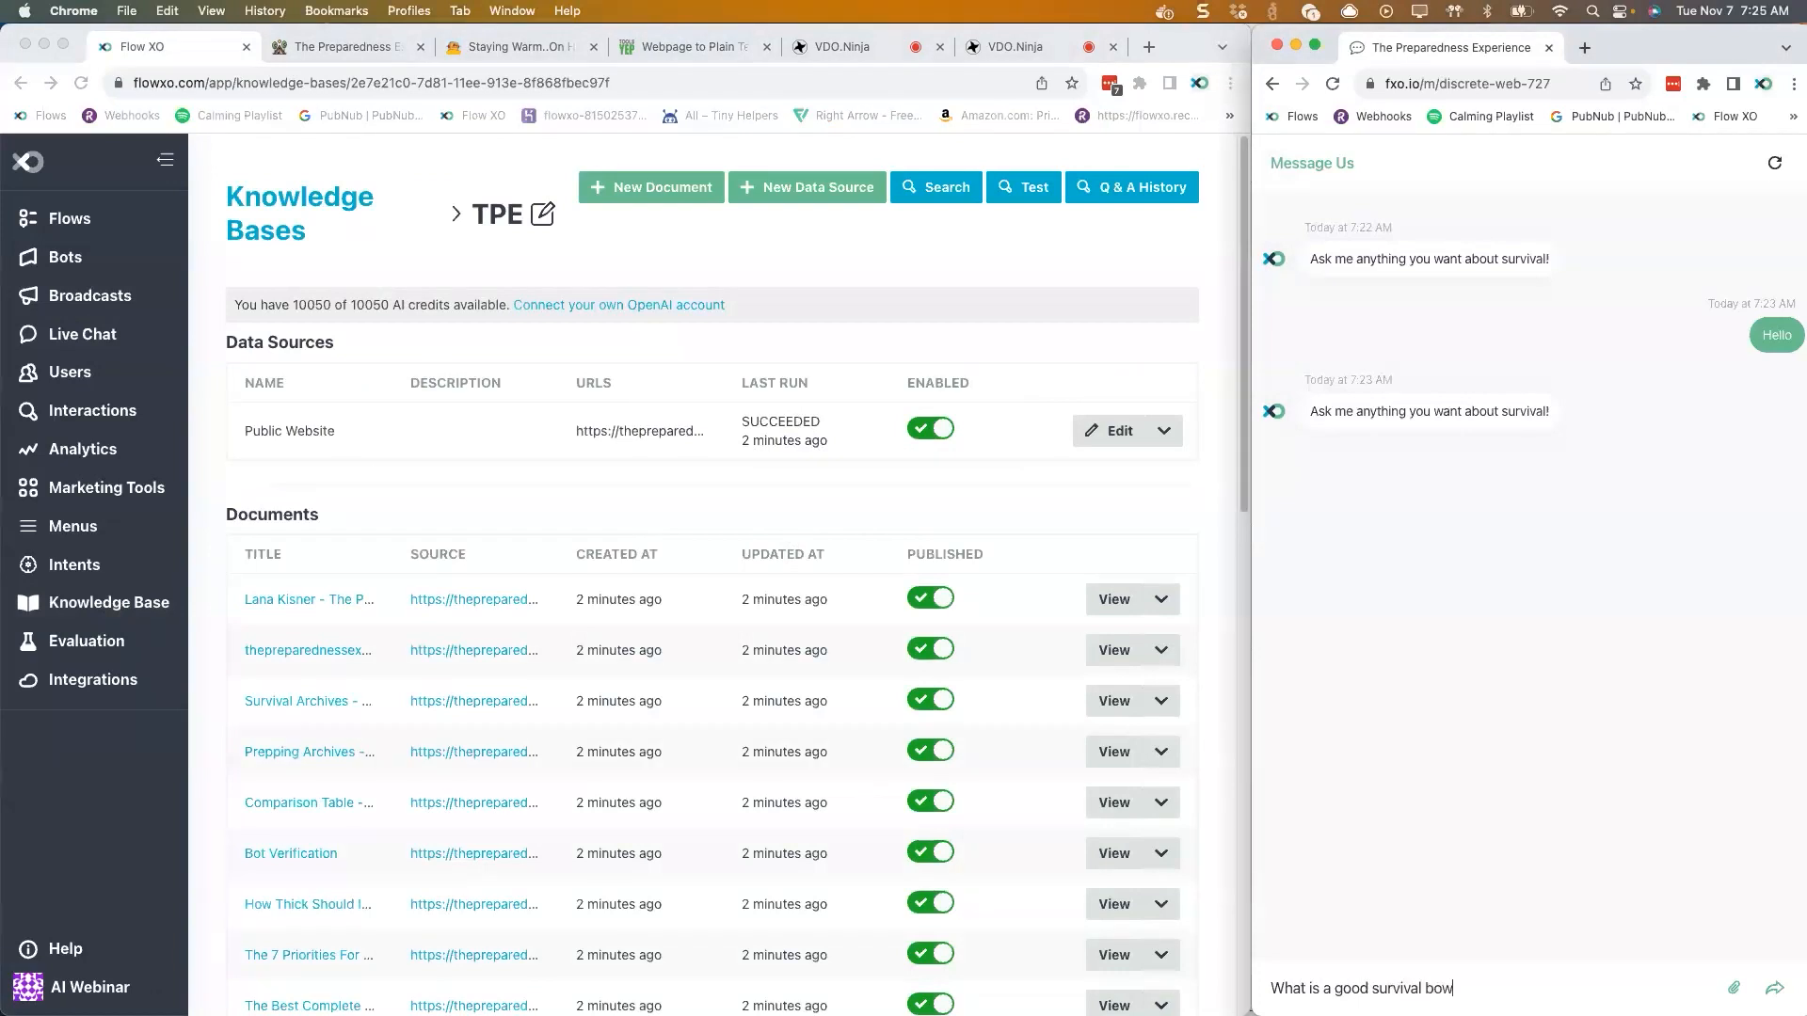
{"action": "key", "text": "Return"}
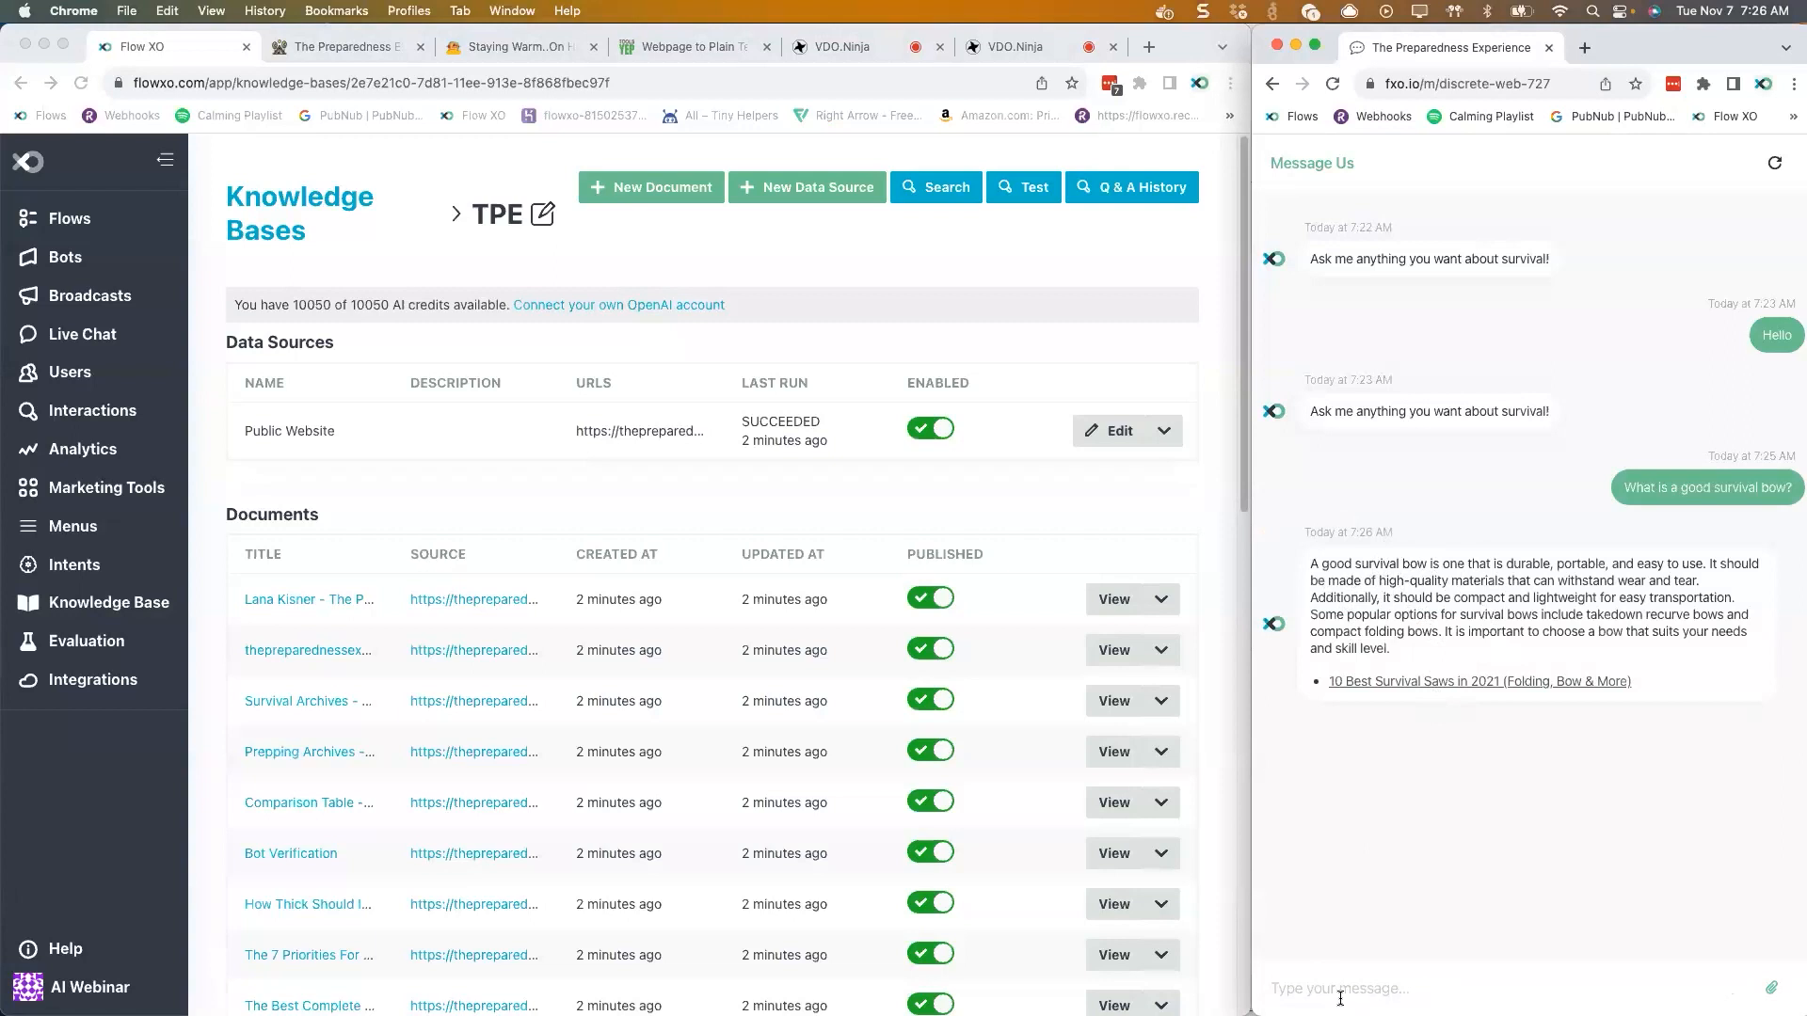
- Ask the bot "How do I store rice for long periods of time?" and "How do I survive a night on Hoth?"
{"action": "type", "text": "How do I store rice for long perios of"}
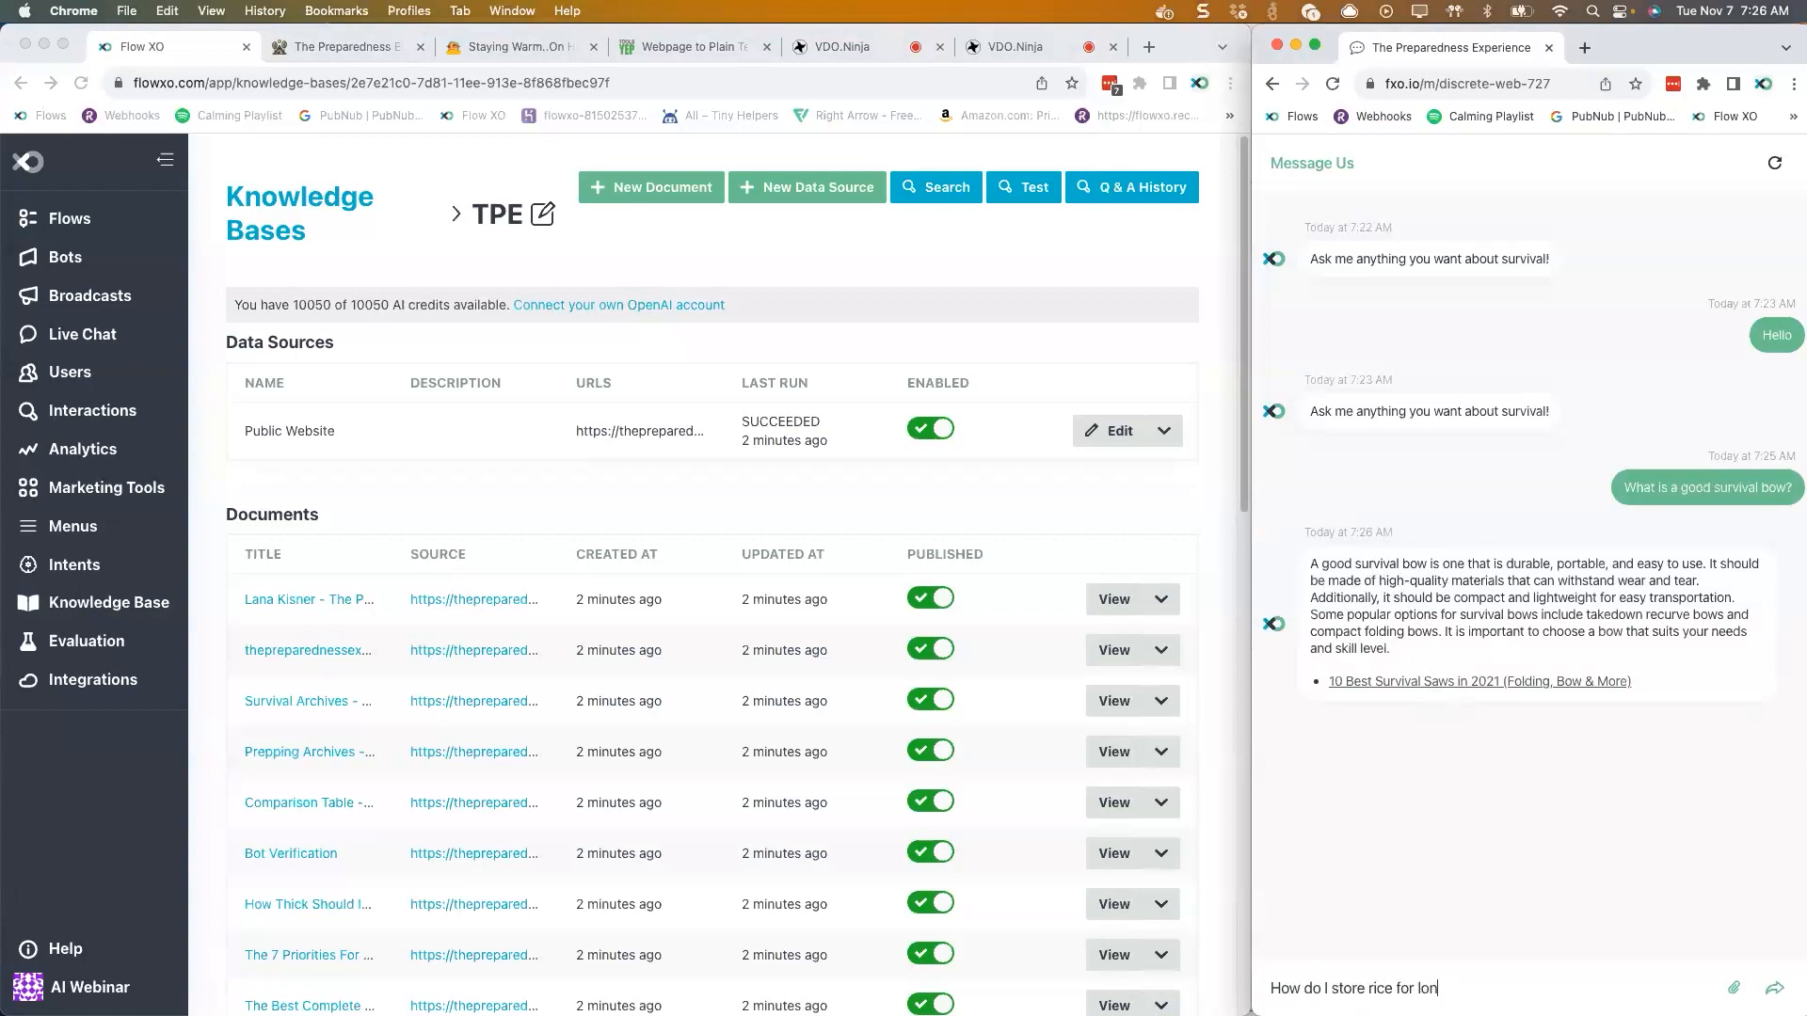
{"action": "key", "text": "BackSpace"}
{"action": "key", "text": "BackSpace"}
{"action": "key", "text": "BackSpace"}
{"action": "key", "text": "BackSpace"}
{"action": "type", "text": "ds of time?"}
{"action": "key", "text": "Return"}
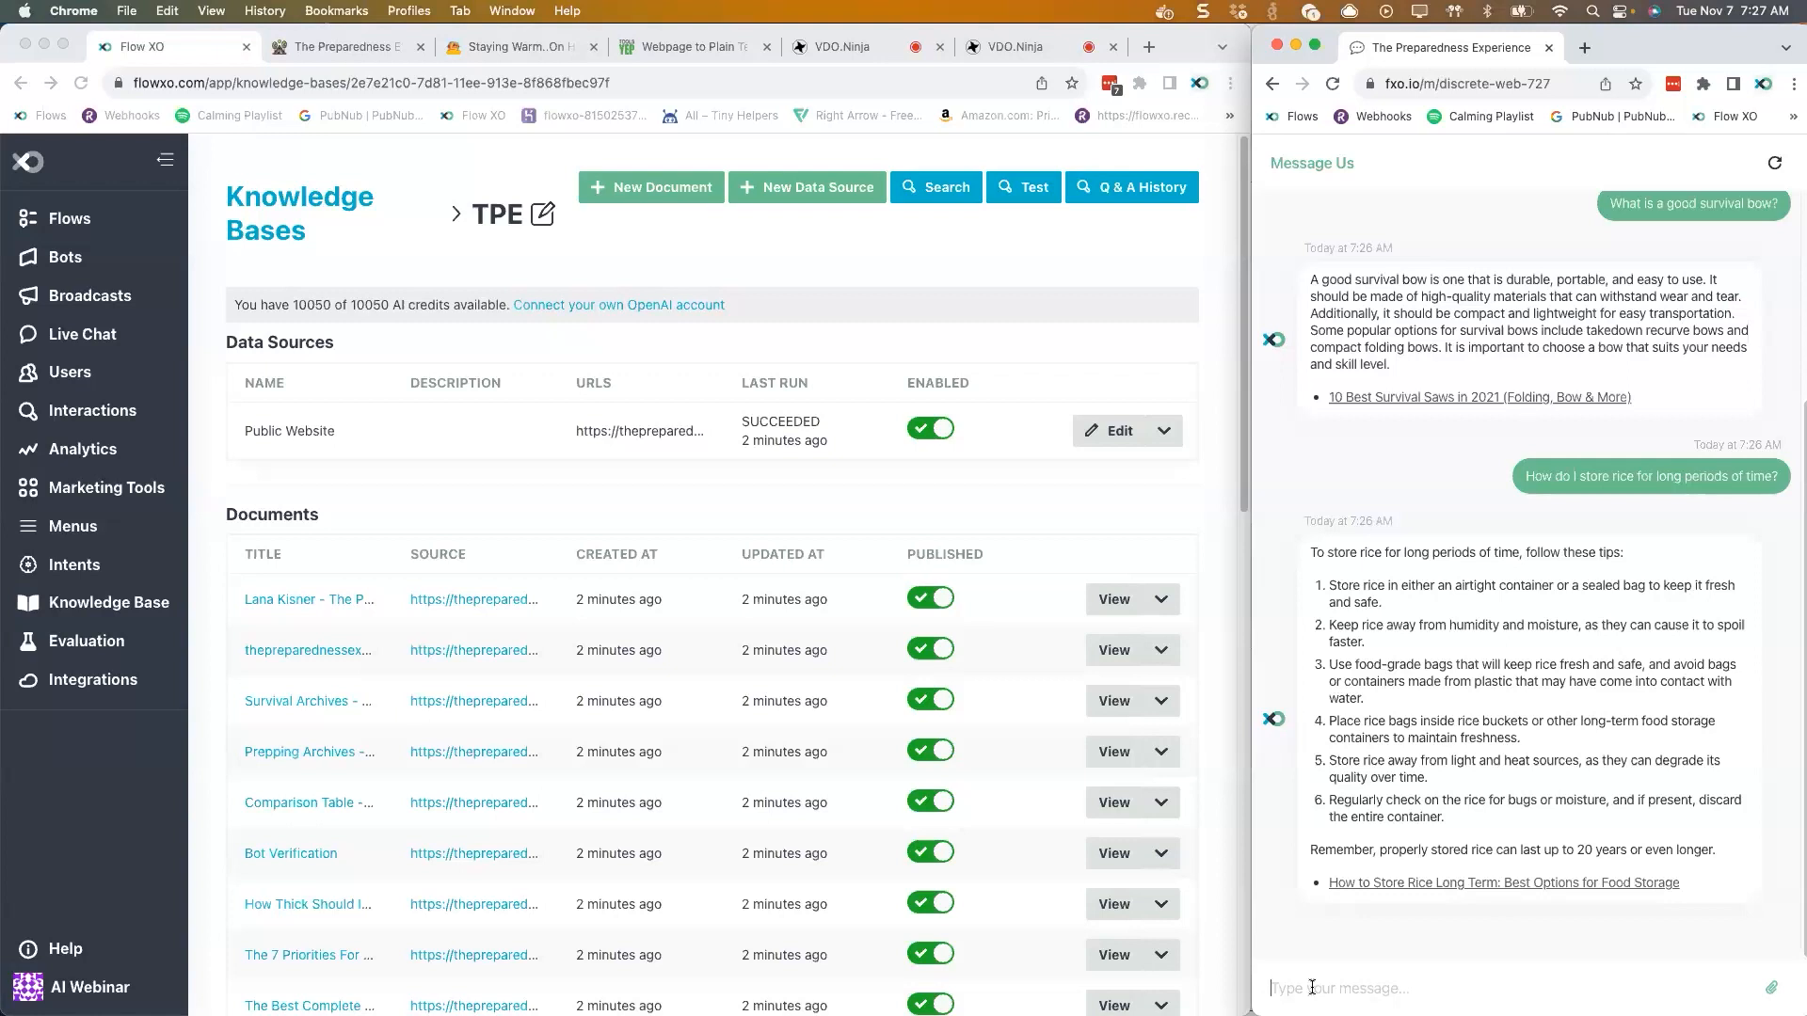
{"action": "type", "text": "How do I survive a night on Hoth?"}
{"action": "key", "text": "Return"}
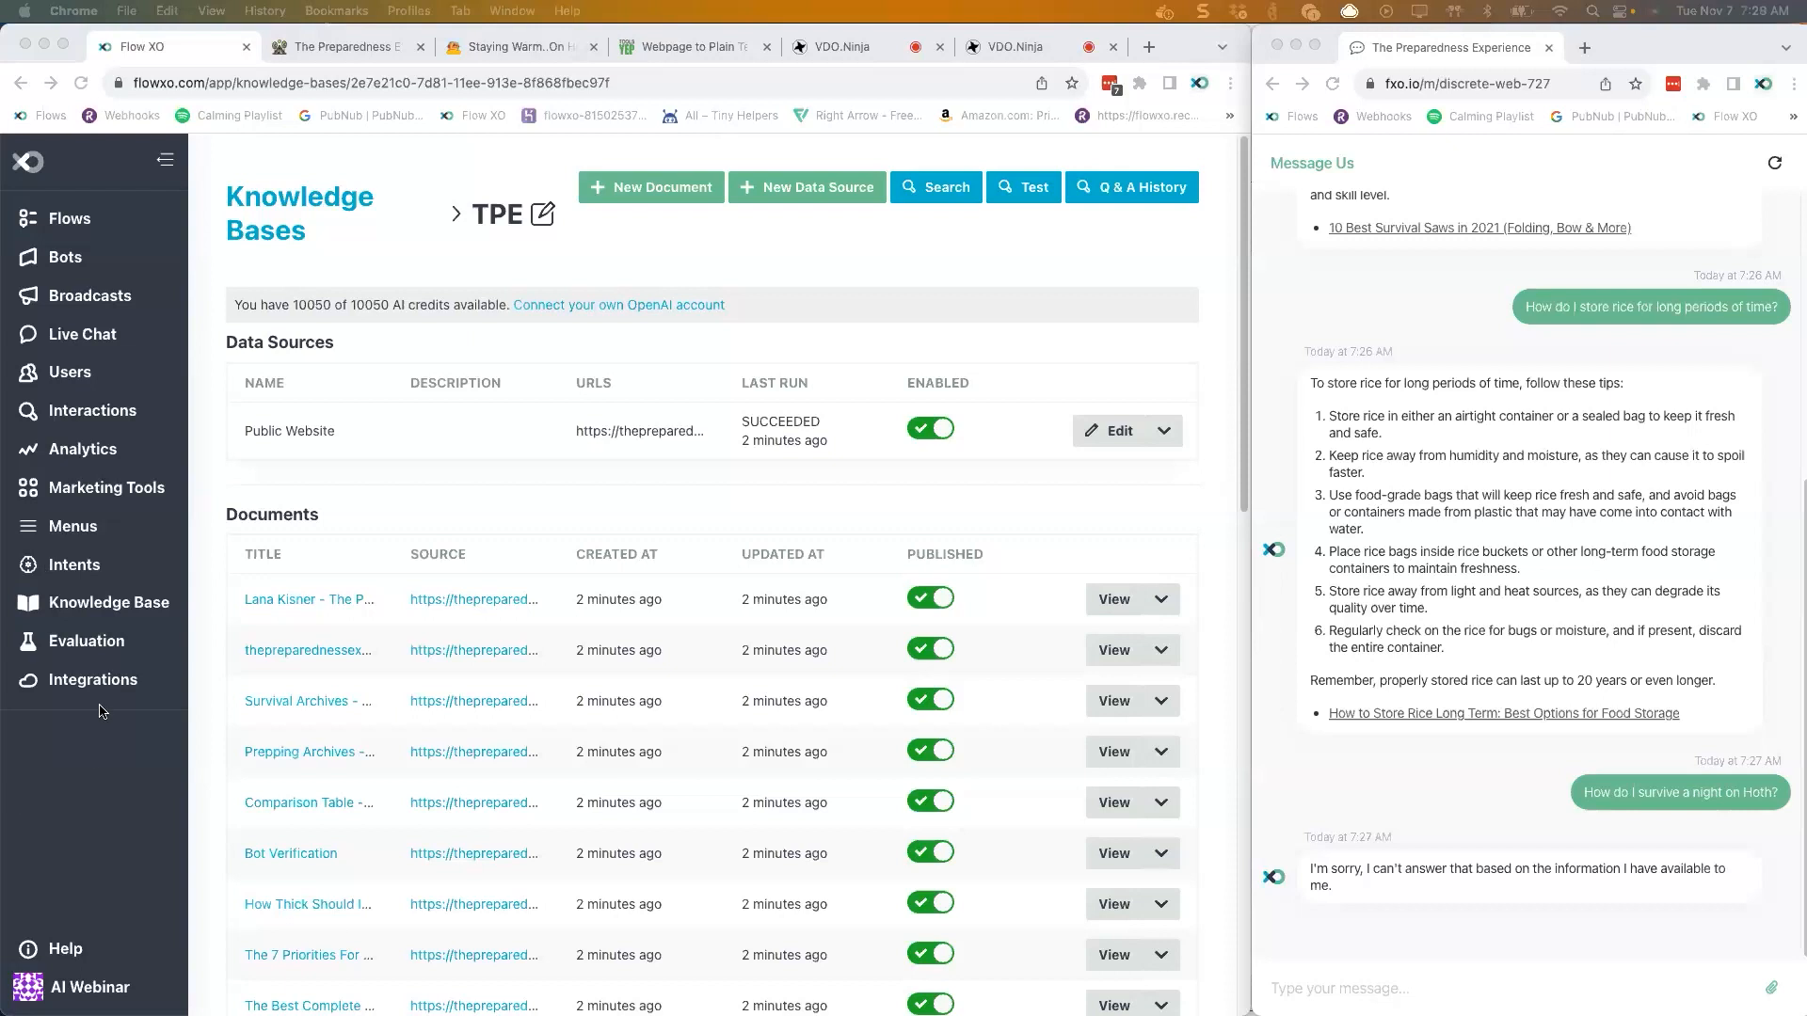
- Create a new knowledge base named Manual Fine Tuning
{"action": "left_click", "coordinate": [103, 602]}
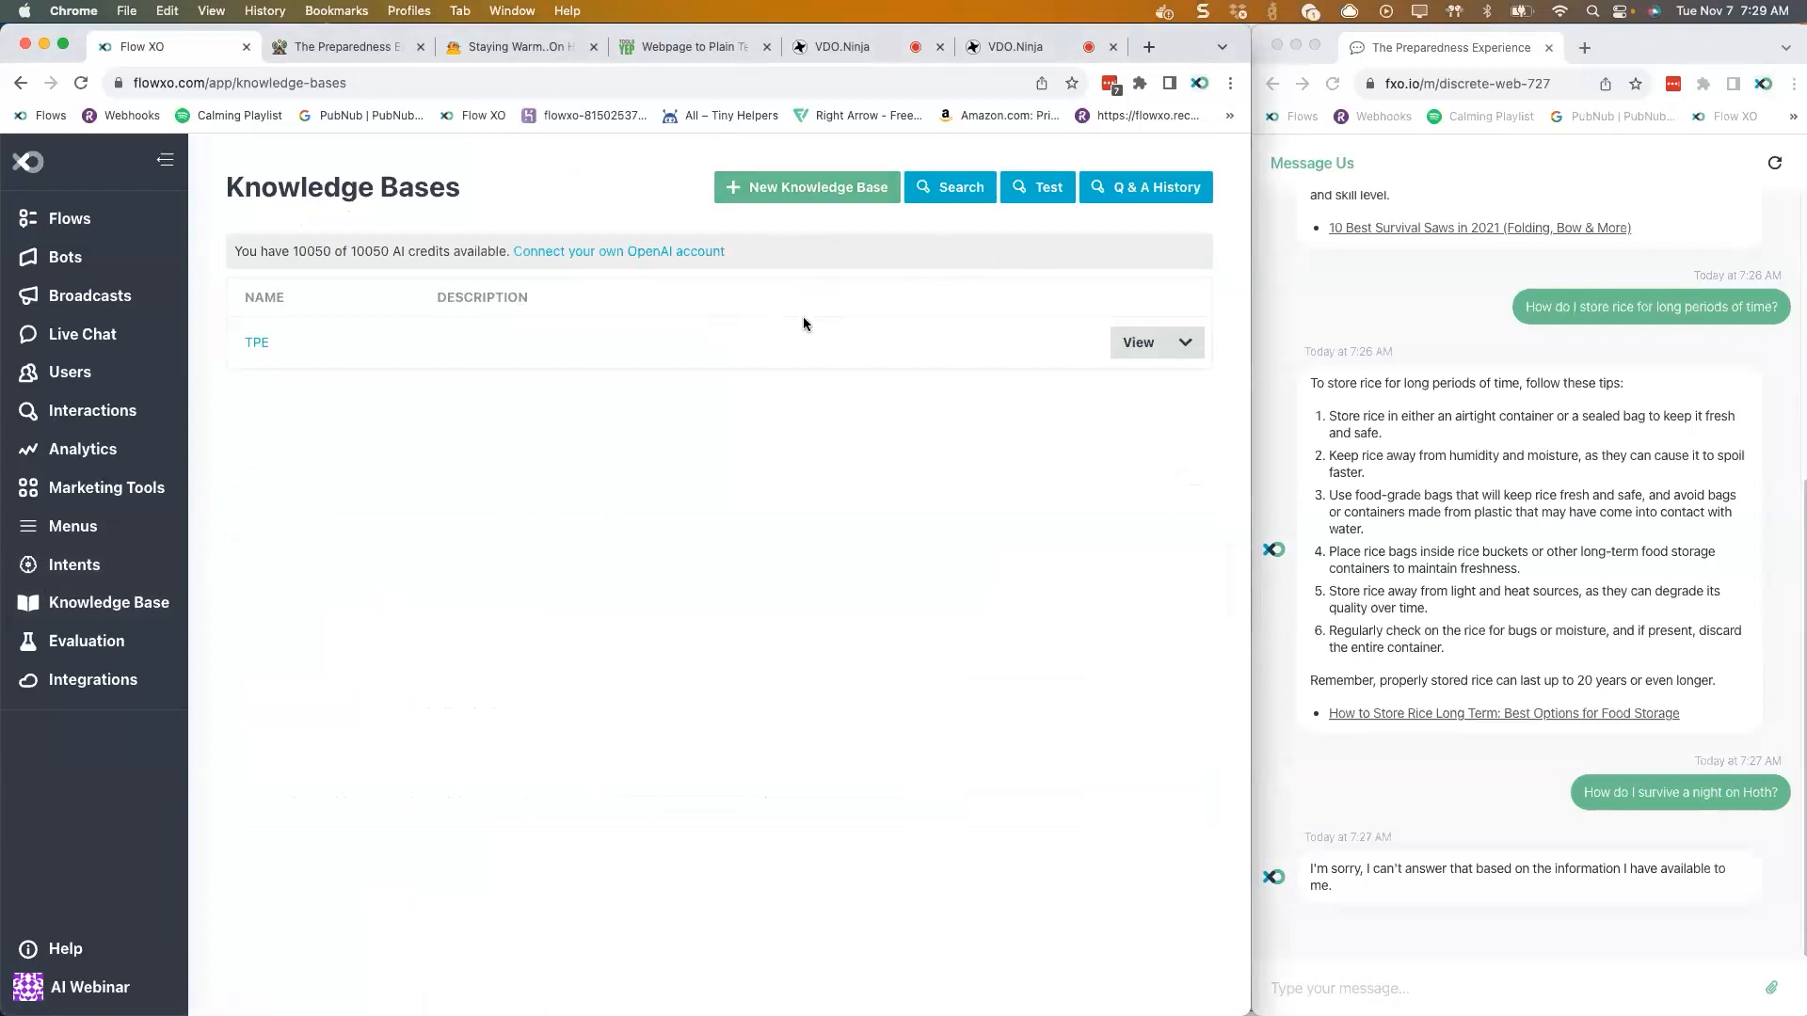
{"action": "left_click", "coordinate": [808, 194]}
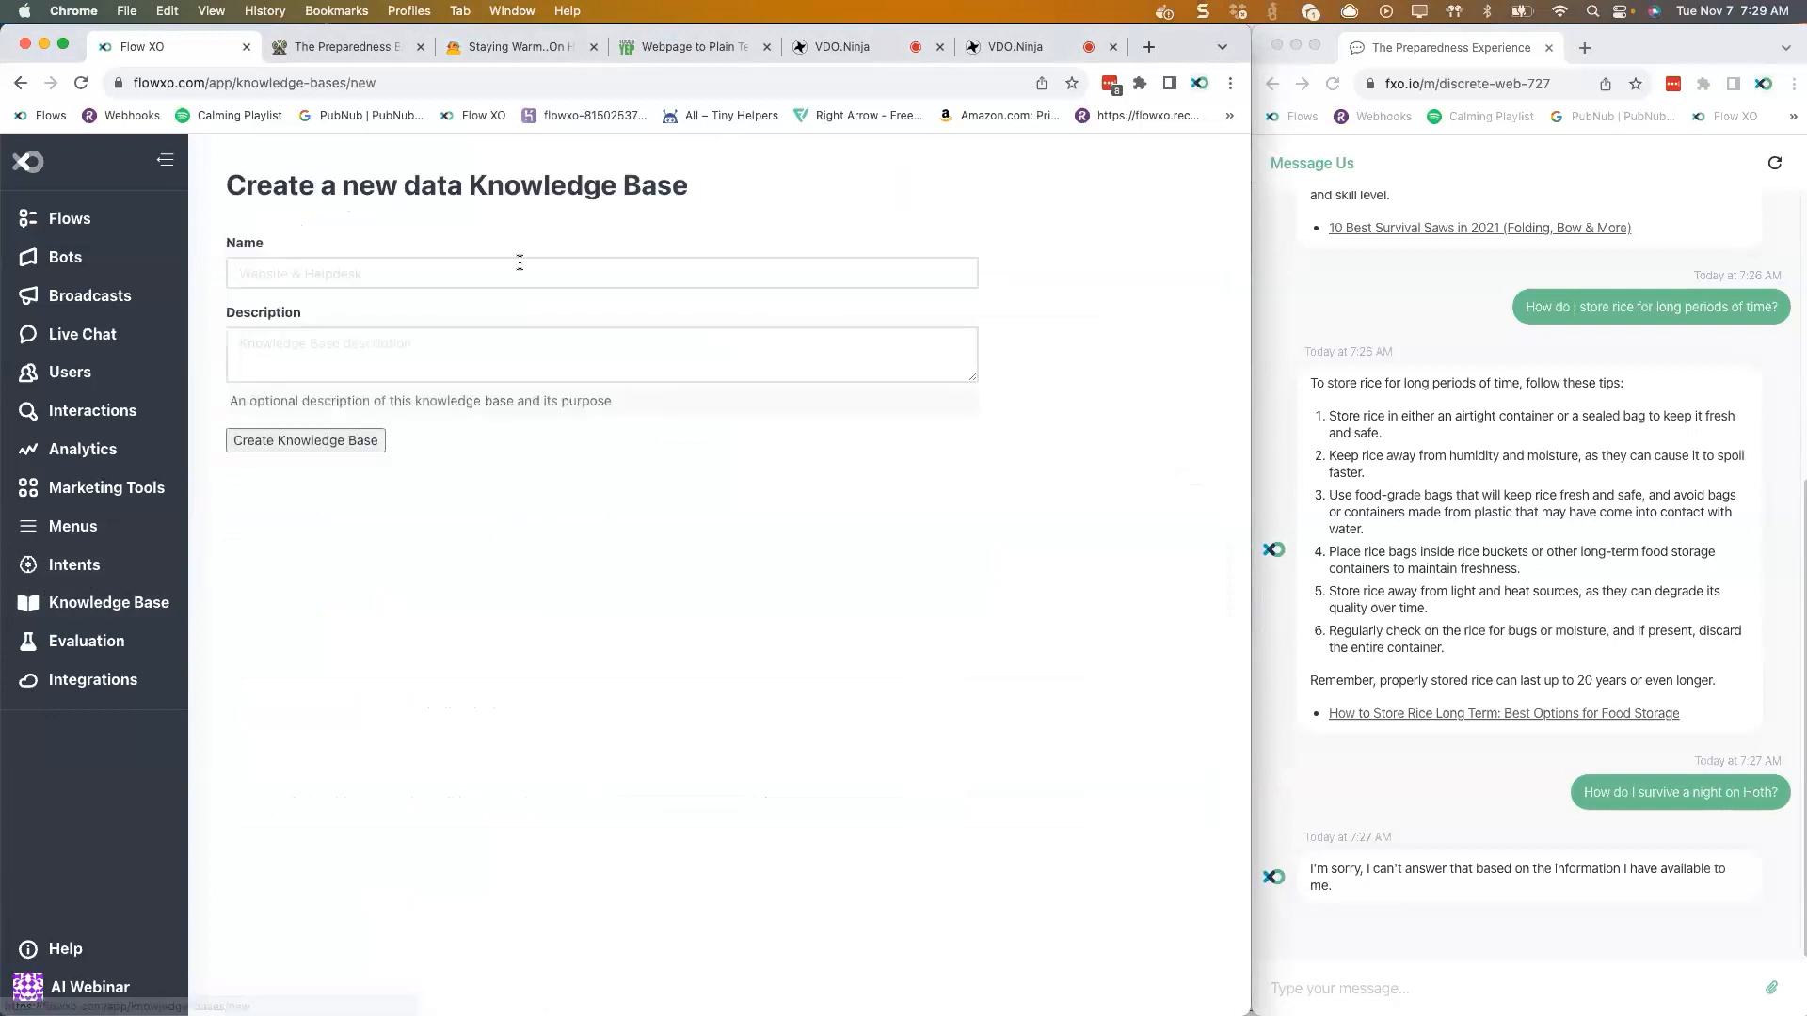
{"action": "left_click", "coordinate": [378, 274]}
{"action": "type", "text": "Manua"}
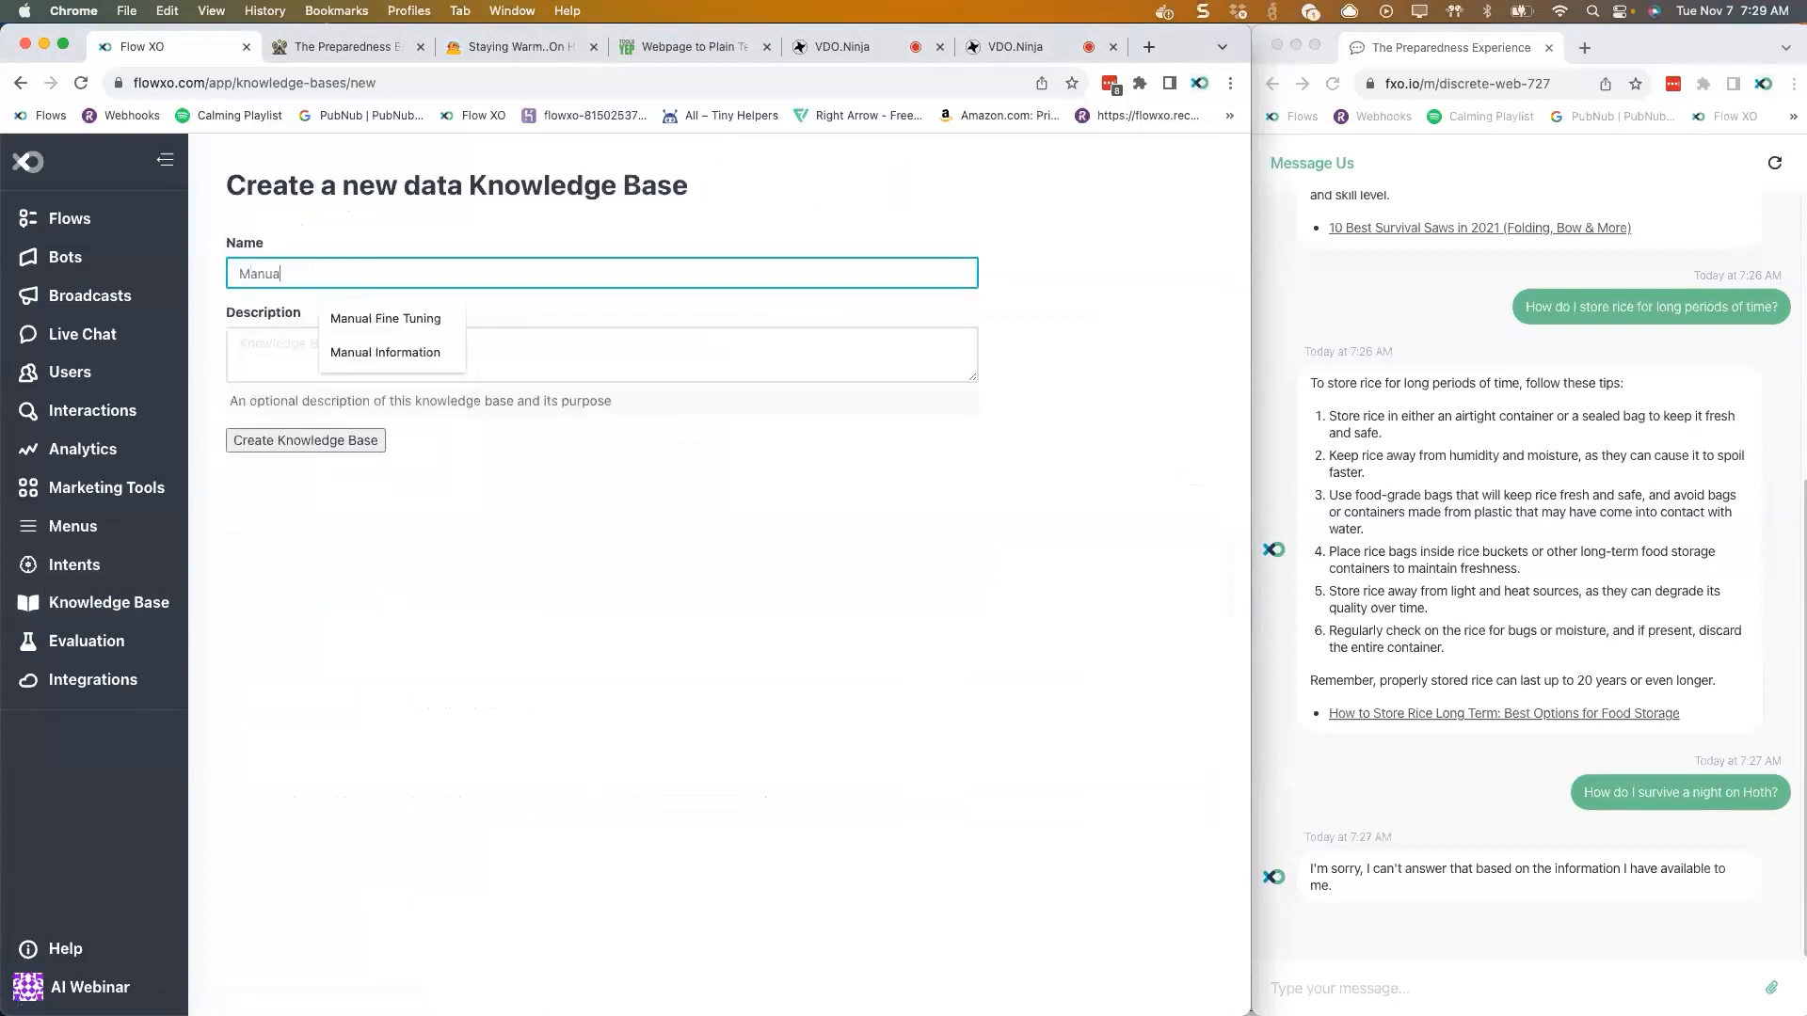
{"action": "type", "text": "l Fine Tuning"}
{"action": "left_click", "coordinate": [350, 440]}
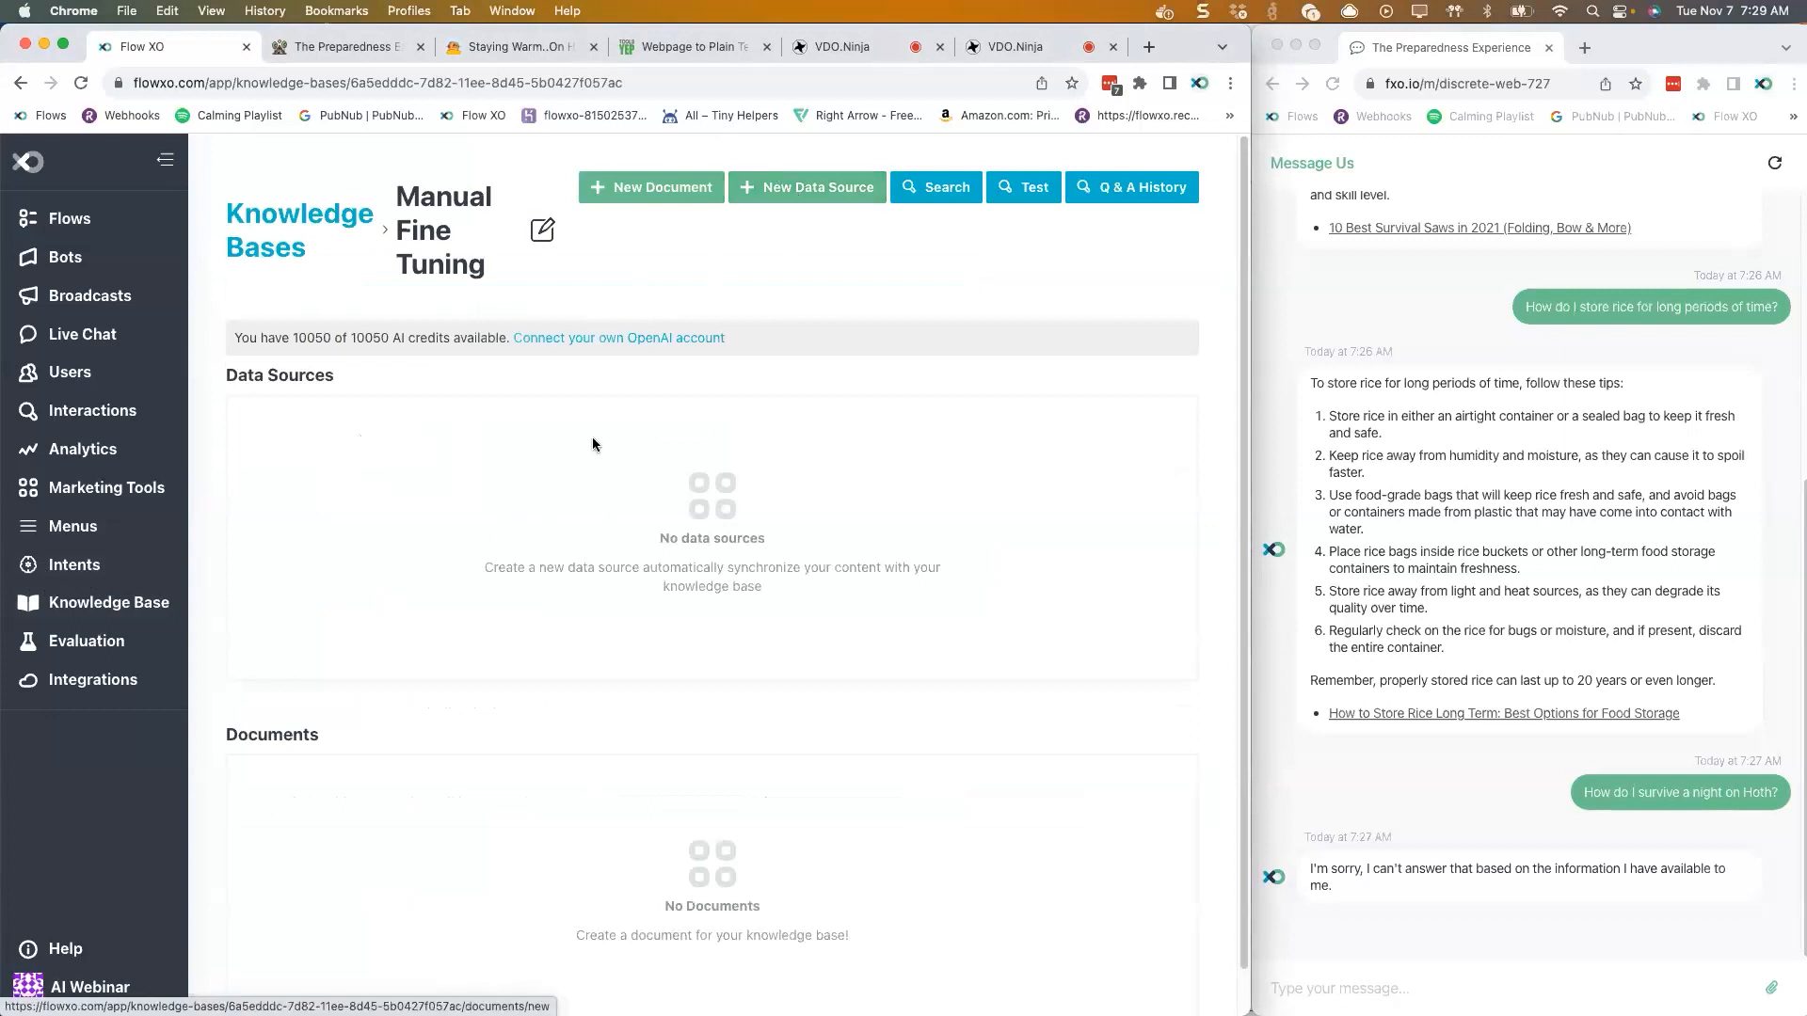
- Start a new document in the Manual Fine Tuning knowledge base with the title "Surviving Hoth"
{"action": "left_click", "coordinate": [647, 186]}
{"action": "left_click", "coordinate": [467, 275]}
{"action": "type", "text": "Surviving Hoth"}
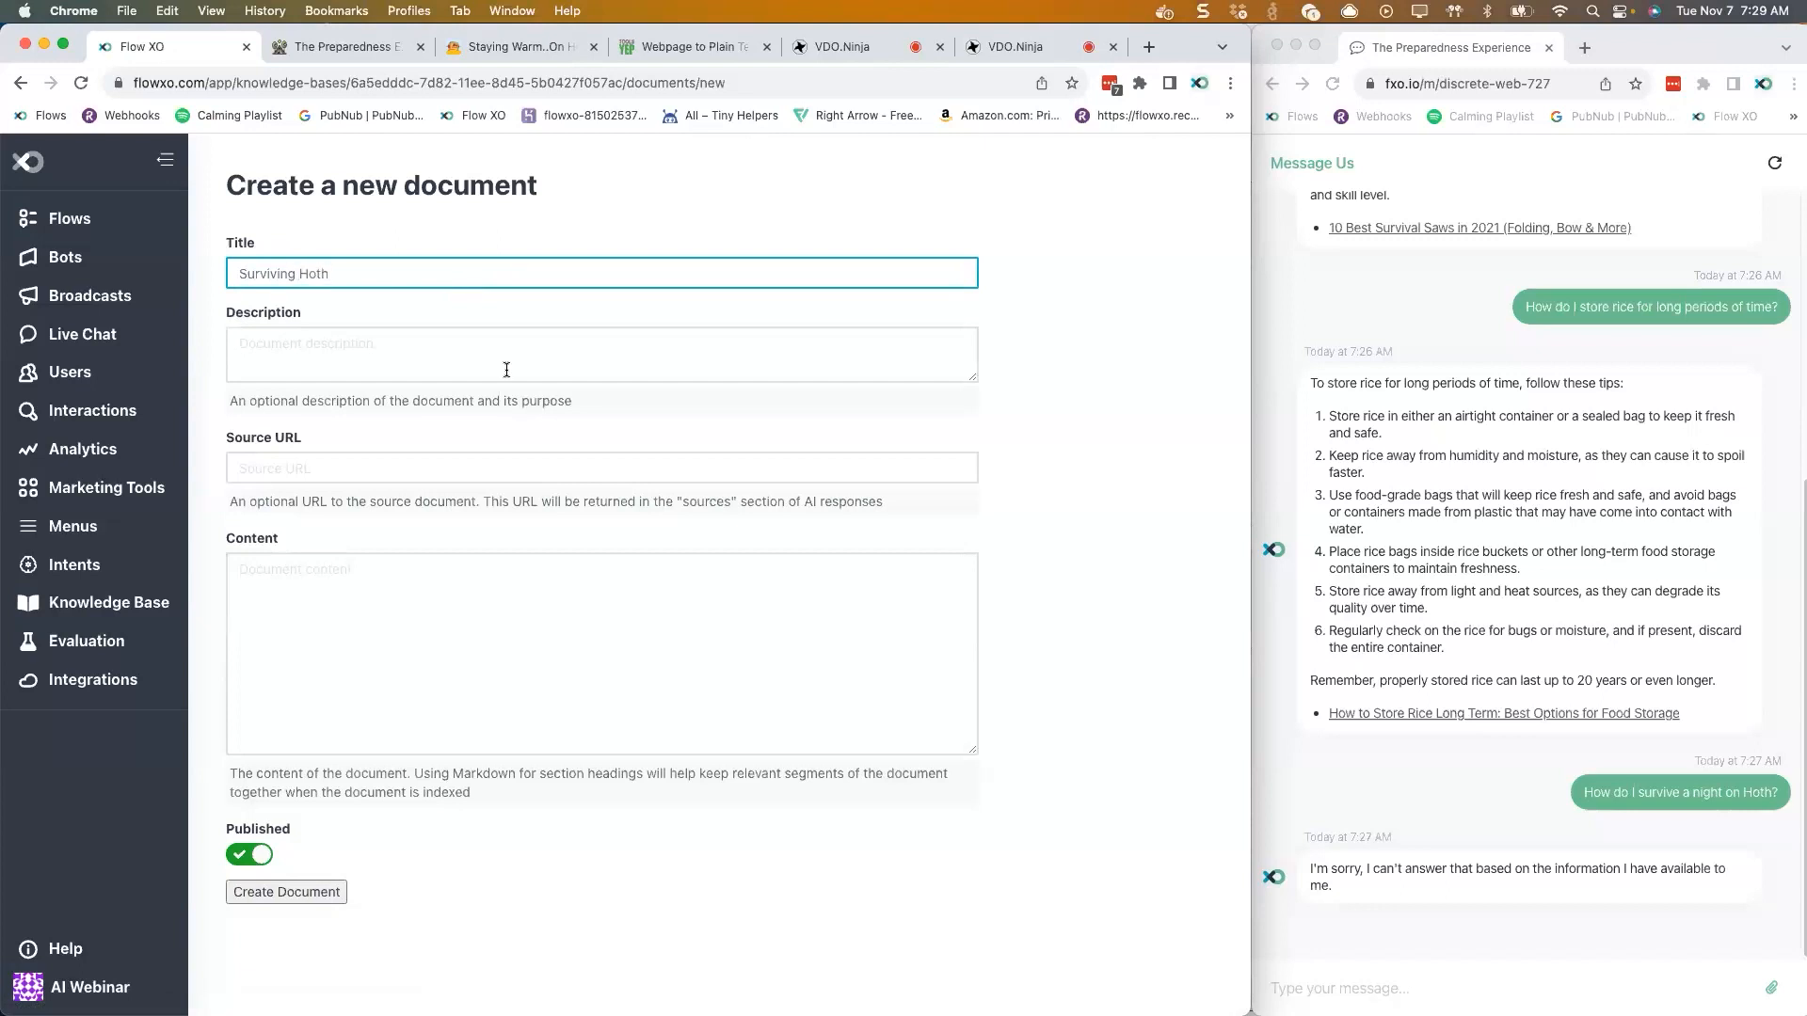
{"action": "left_click", "coordinate": [467, 610]}
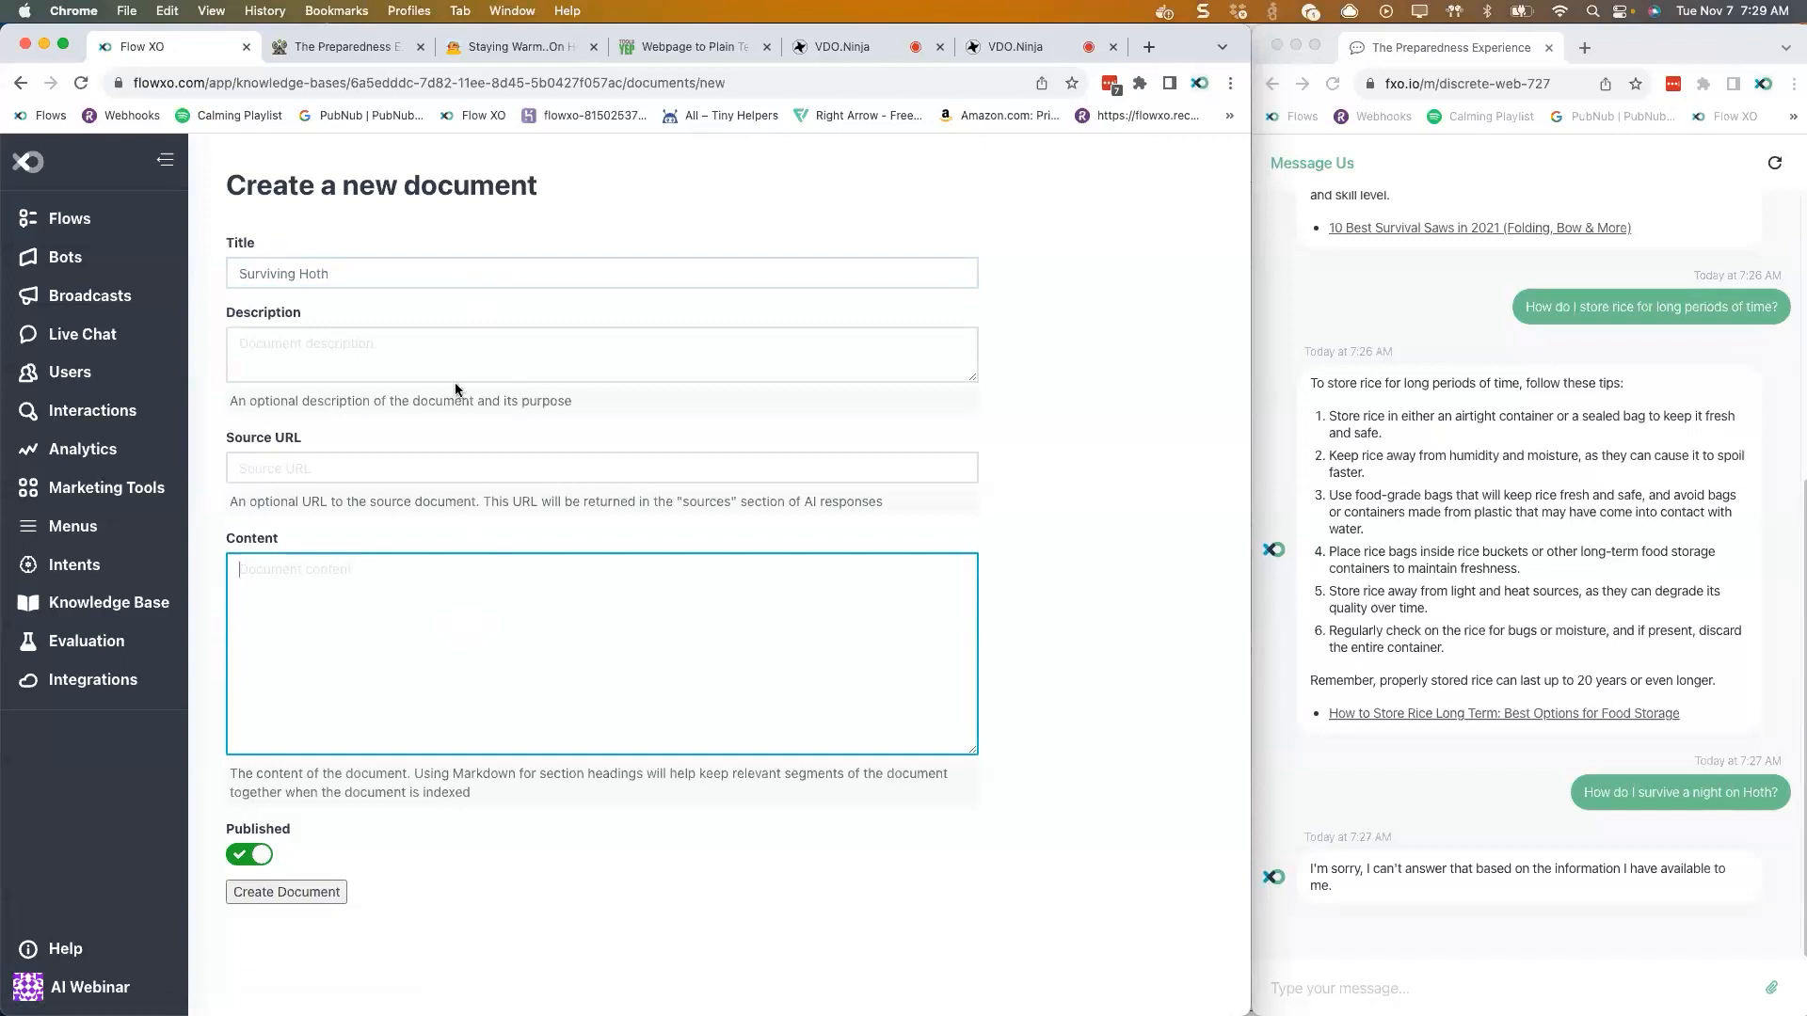
- Examine the Instructables article "Staying Warm..On Hoth." as source content for the document
{"action": "left_click", "coordinate": [465, 49]}
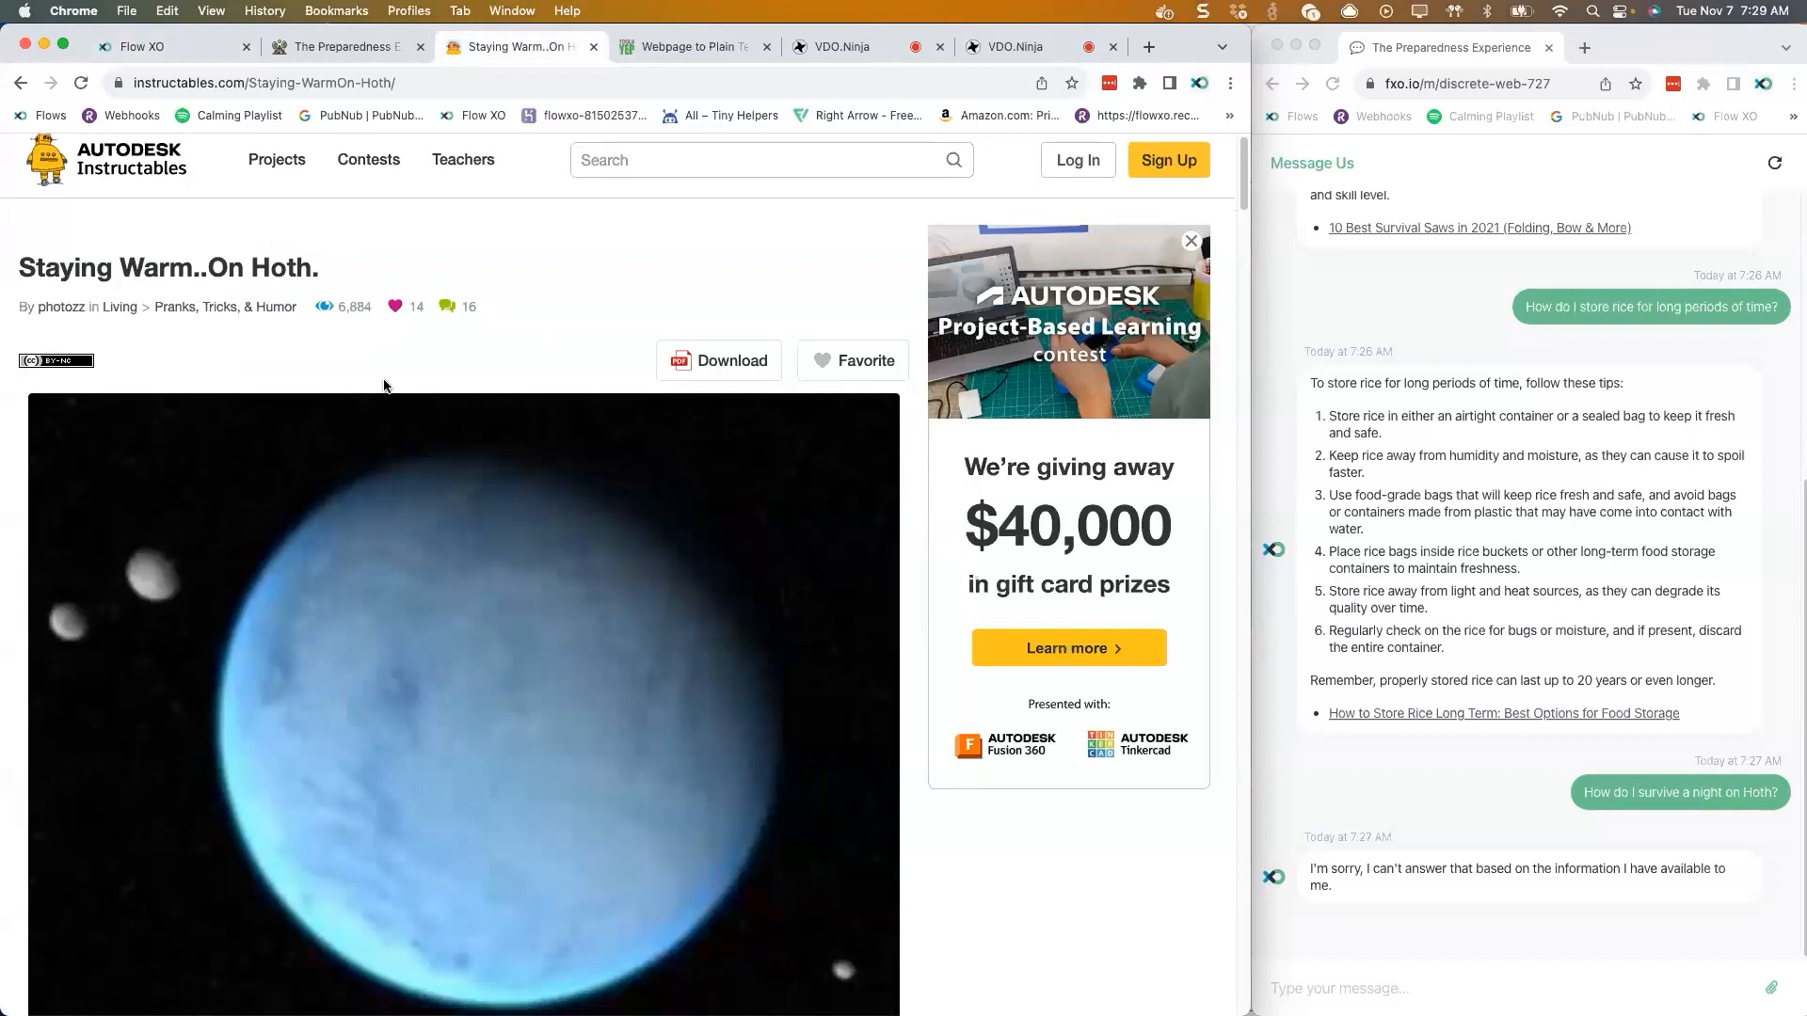
{"action": "scroll", "coordinate": [383, 385], "scroll_direction": "down", "scroll_amount": 2}
{"action": "scroll", "coordinate": [384, 386], "scroll_direction": "down", "scroll_amount": 8}
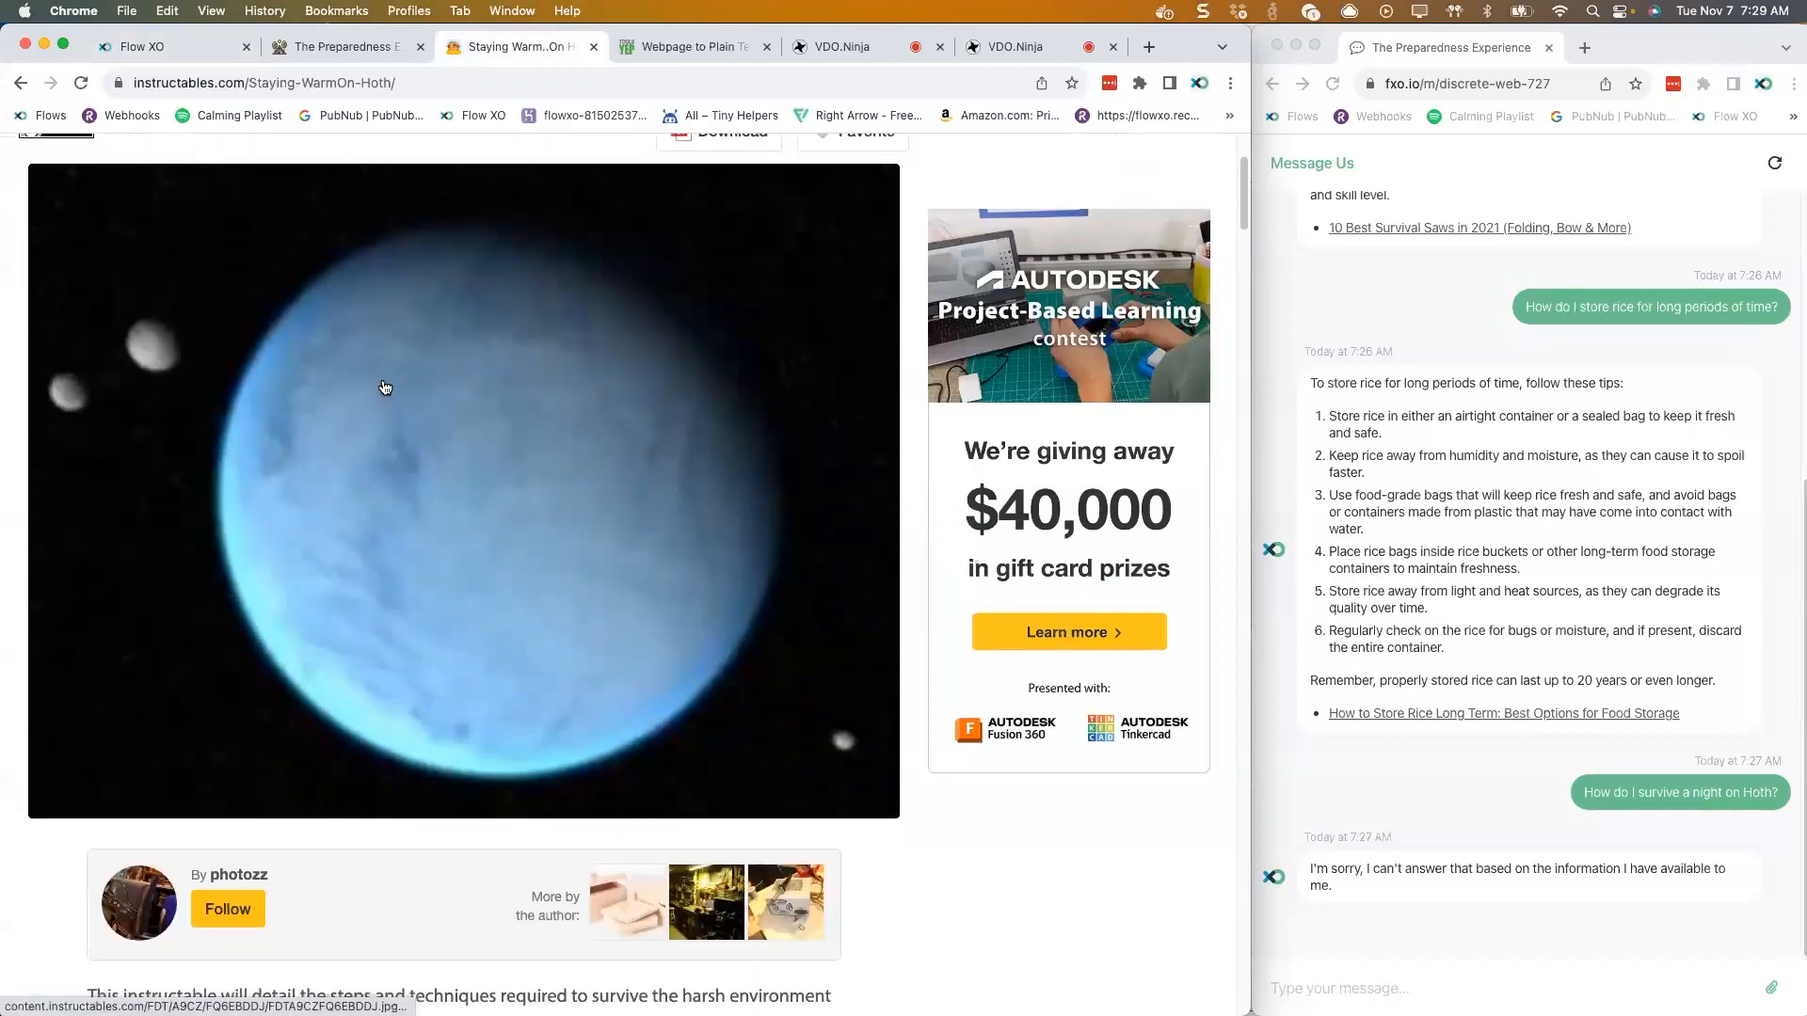
{"action": "scroll", "coordinate": [384, 386], "scroll_direction": "up", "scroll_amount": 7}
{"action": "scroll", "coordinate": [384, 386], "scroll_direction": "down", "scroll_amount": 8}
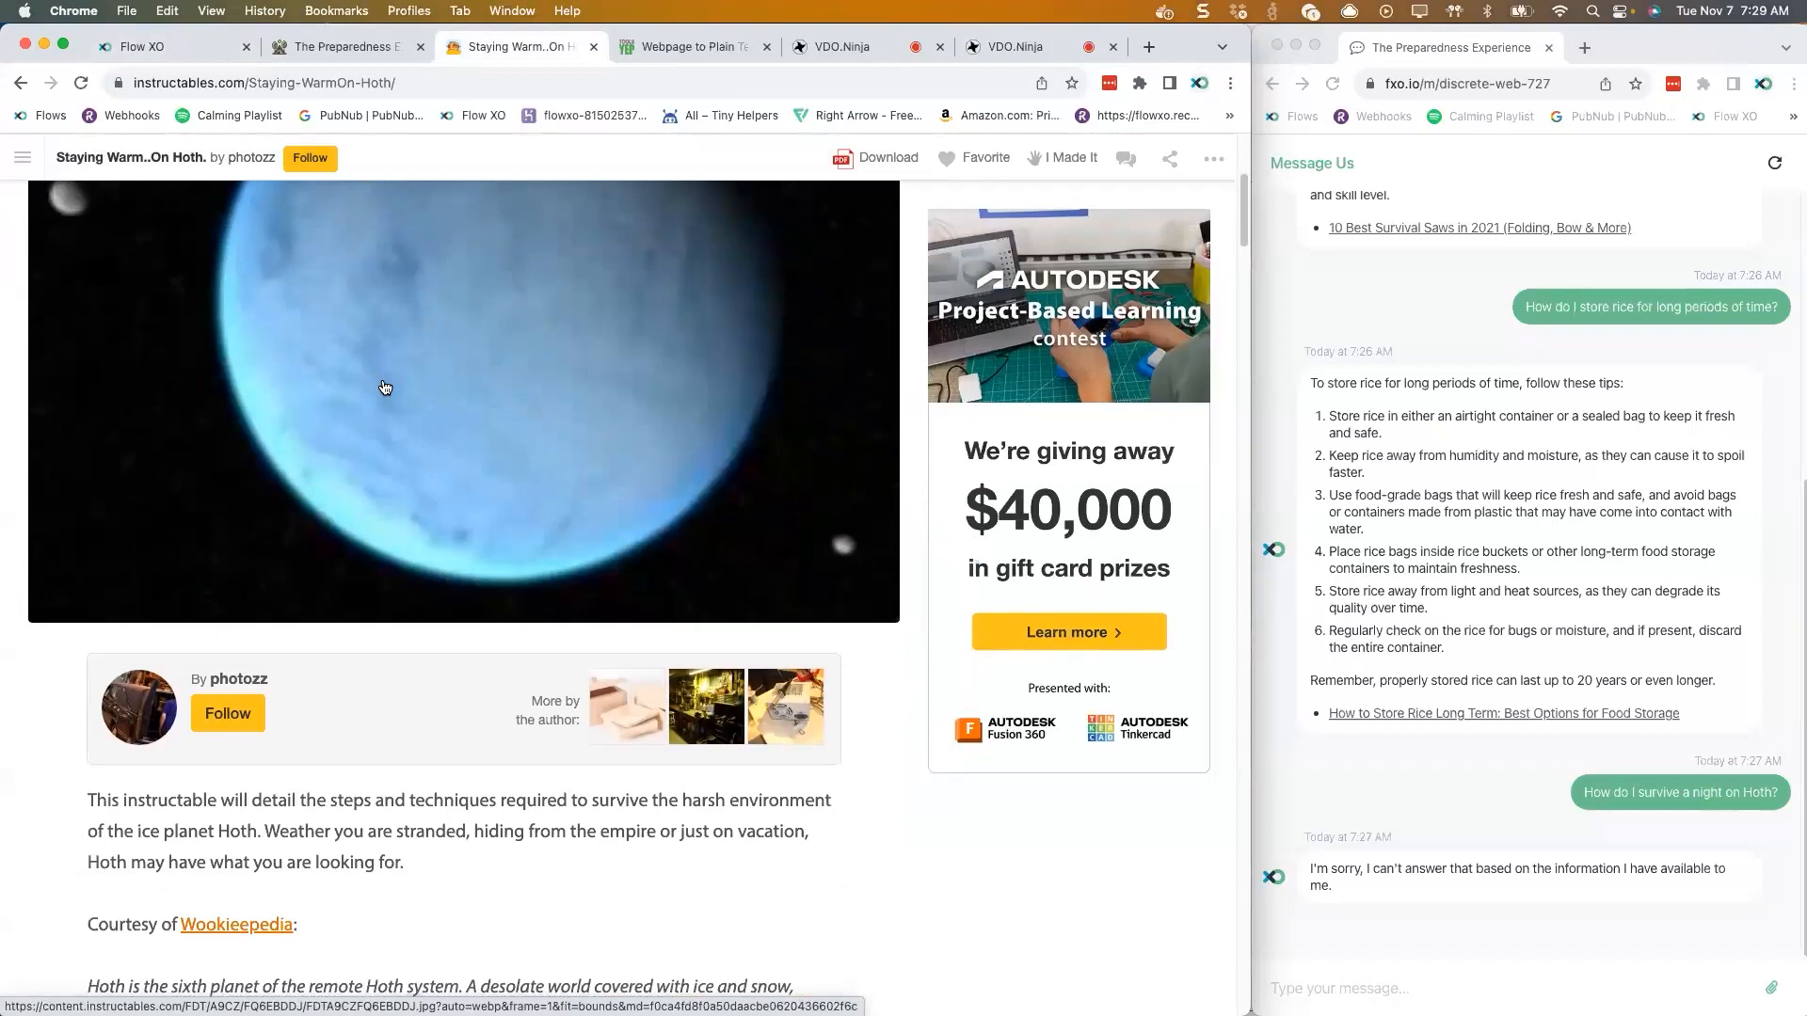
{"action": "scroll", "coordinate": [384, 386], "scroll_direction": "up", "scroll_amount": 9}
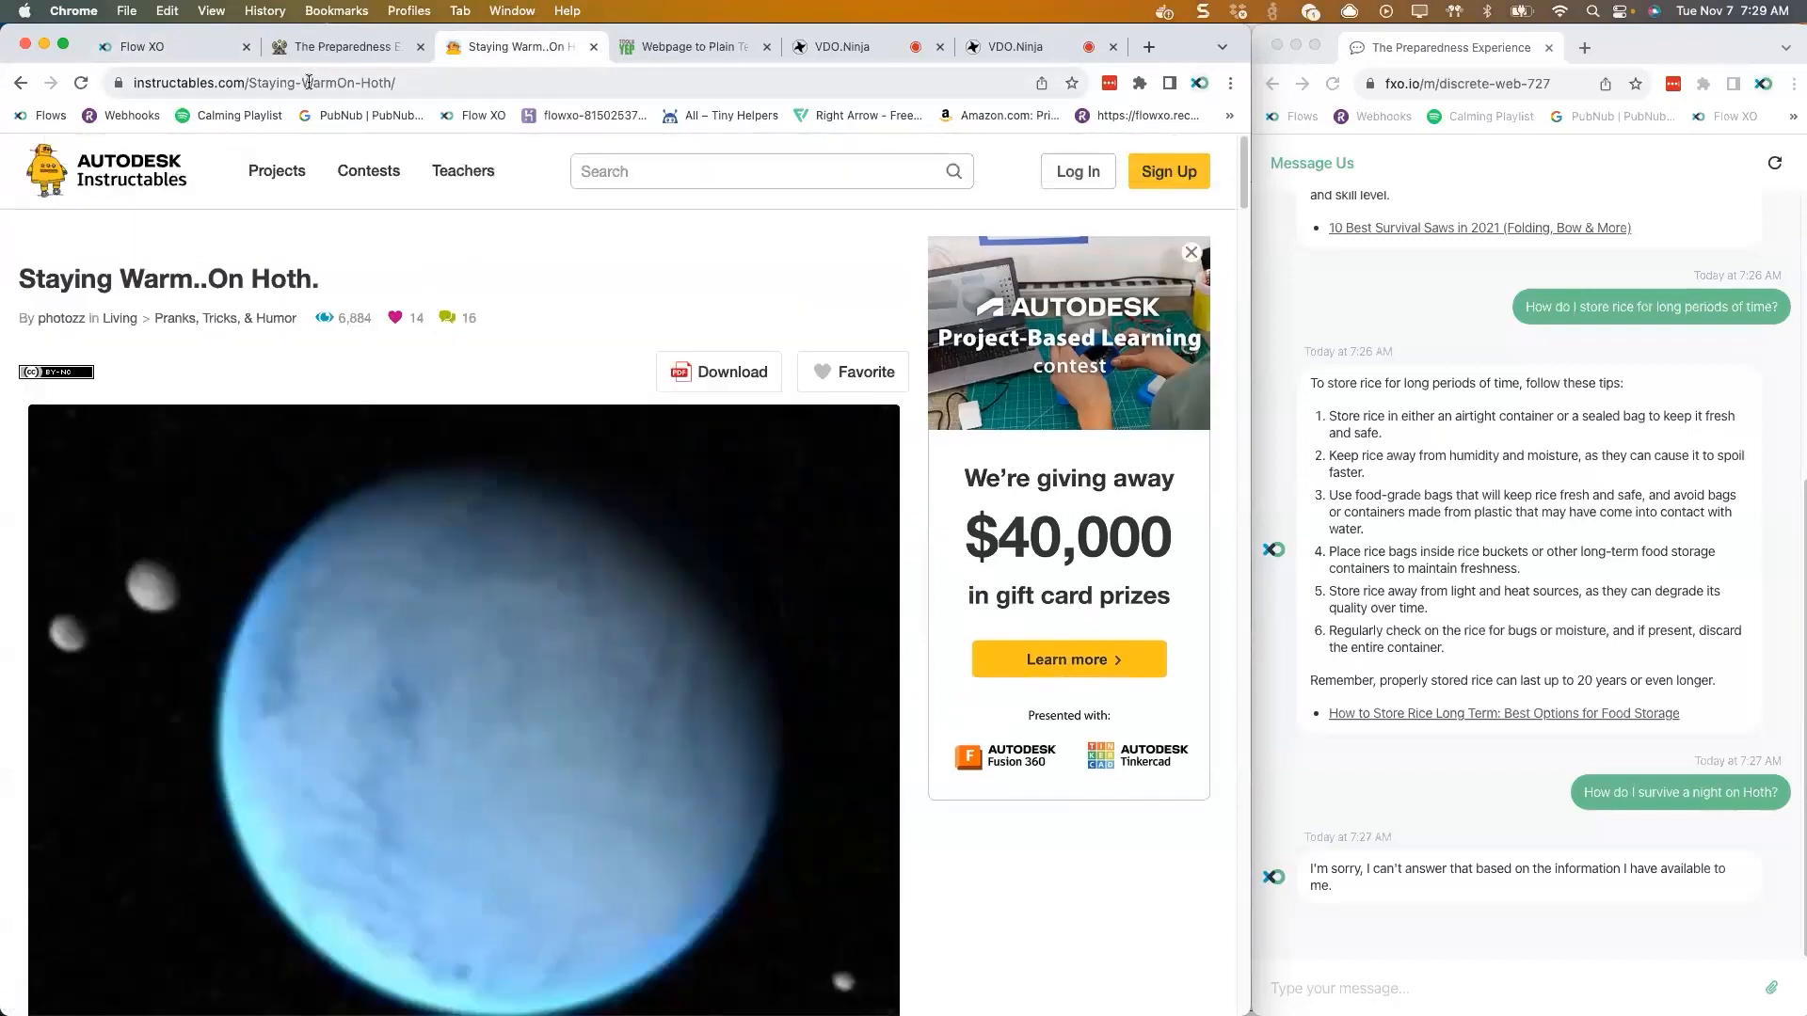
{"action": "scroll", "coordinate": [377, 624], "scroll_direction": "down", "scroll_amount": 15}
{"action": "scroll", "coordinate": [393, 589], "scroll_direction": "up", "scroll_amount": 11}
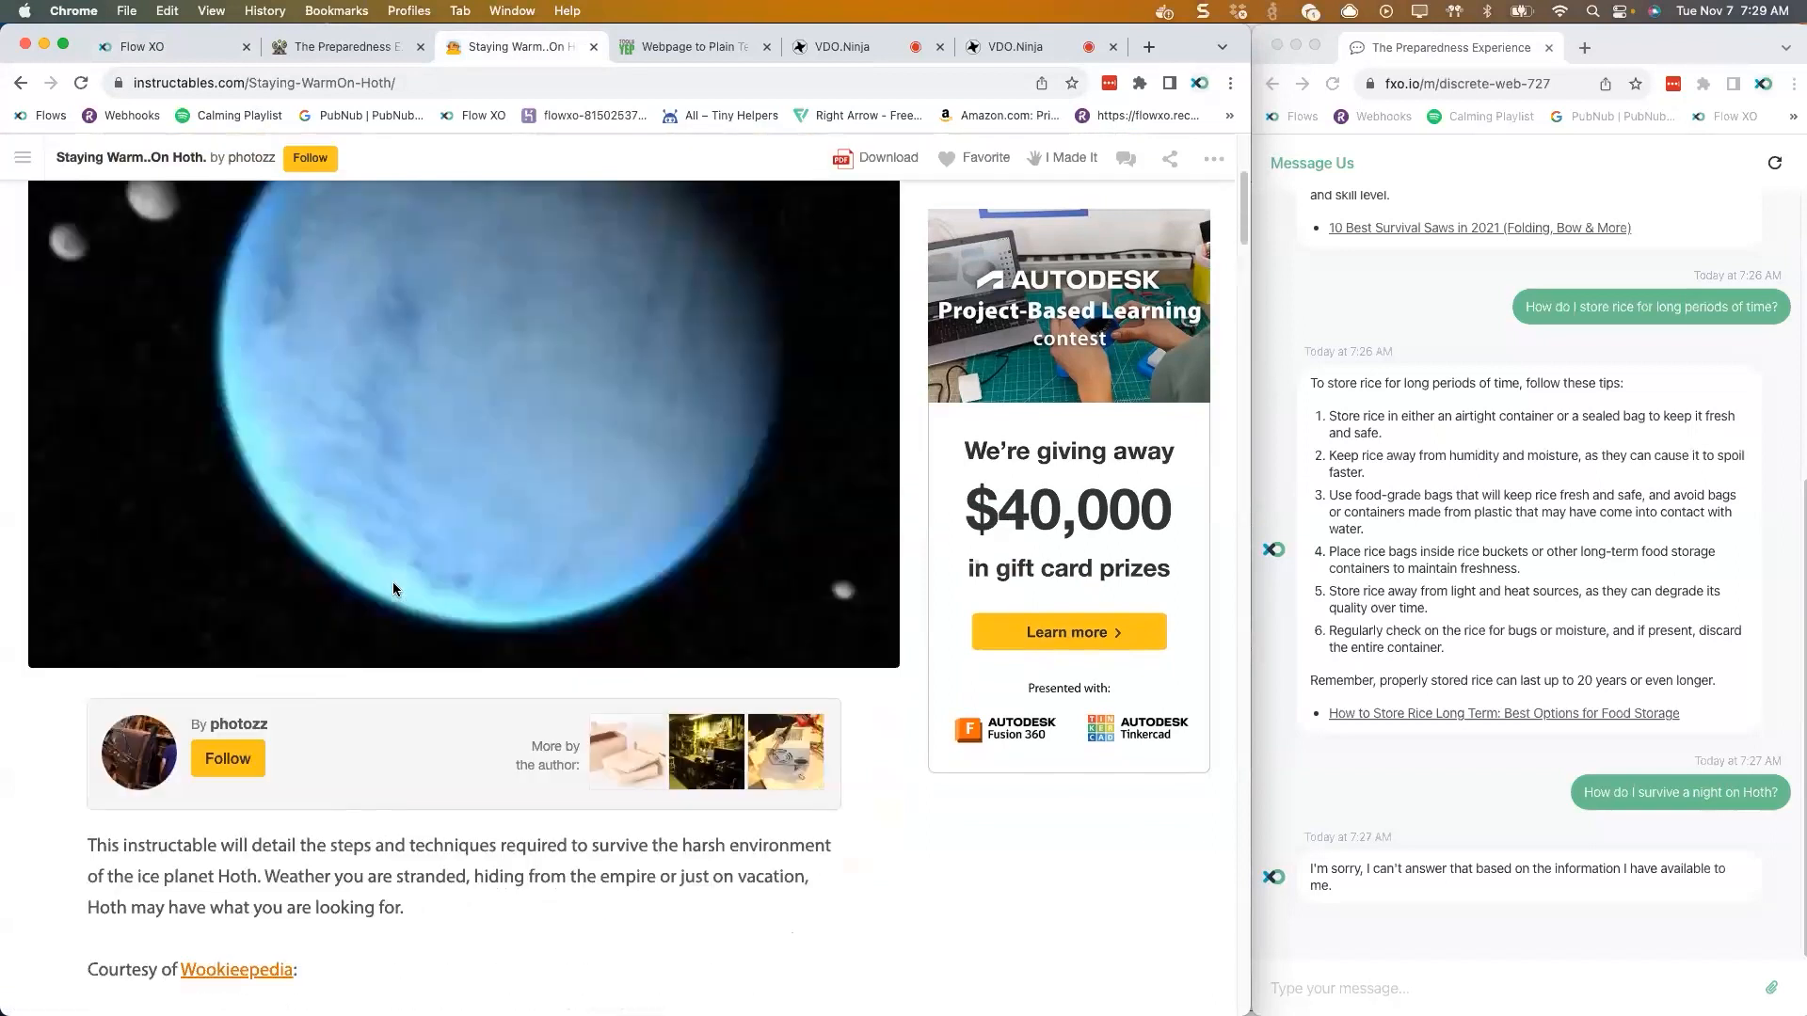
{"action": "scroll", "coordinate": [392, 589], "scroll_direction": "up", "scroll_amount": 5}
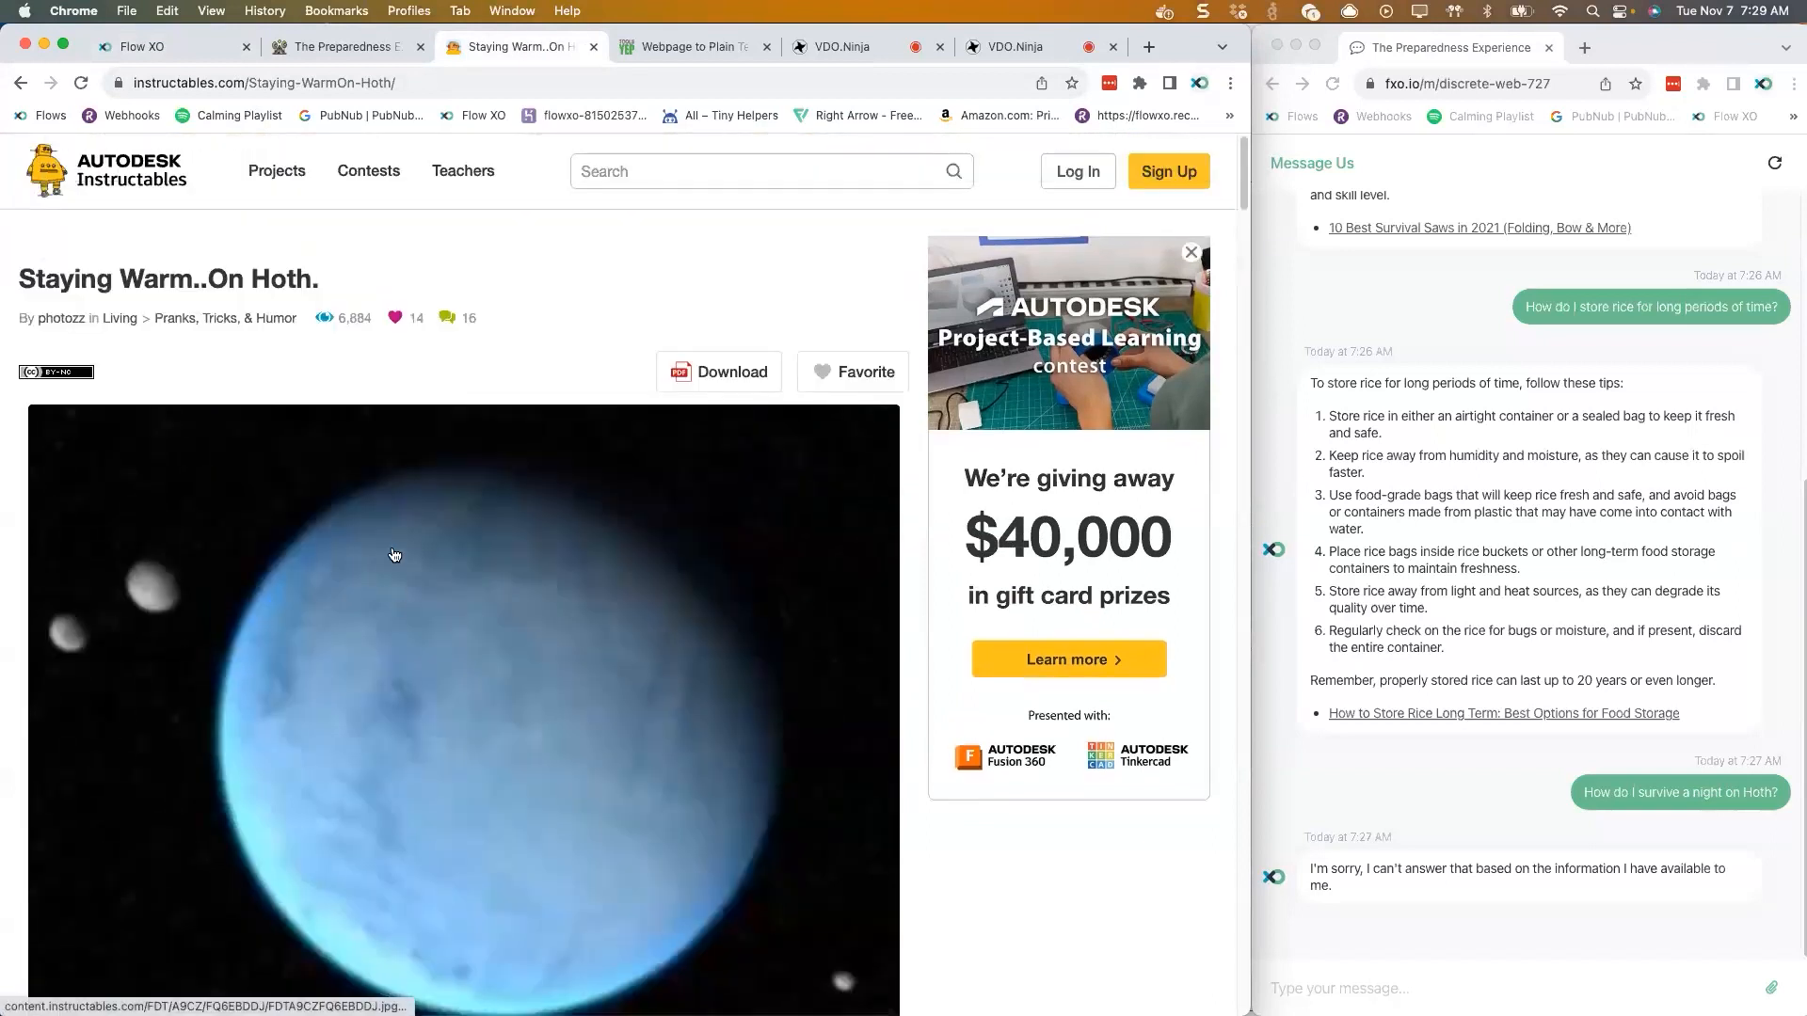
{"action": "left_click", "coordinate": [702, 52]}
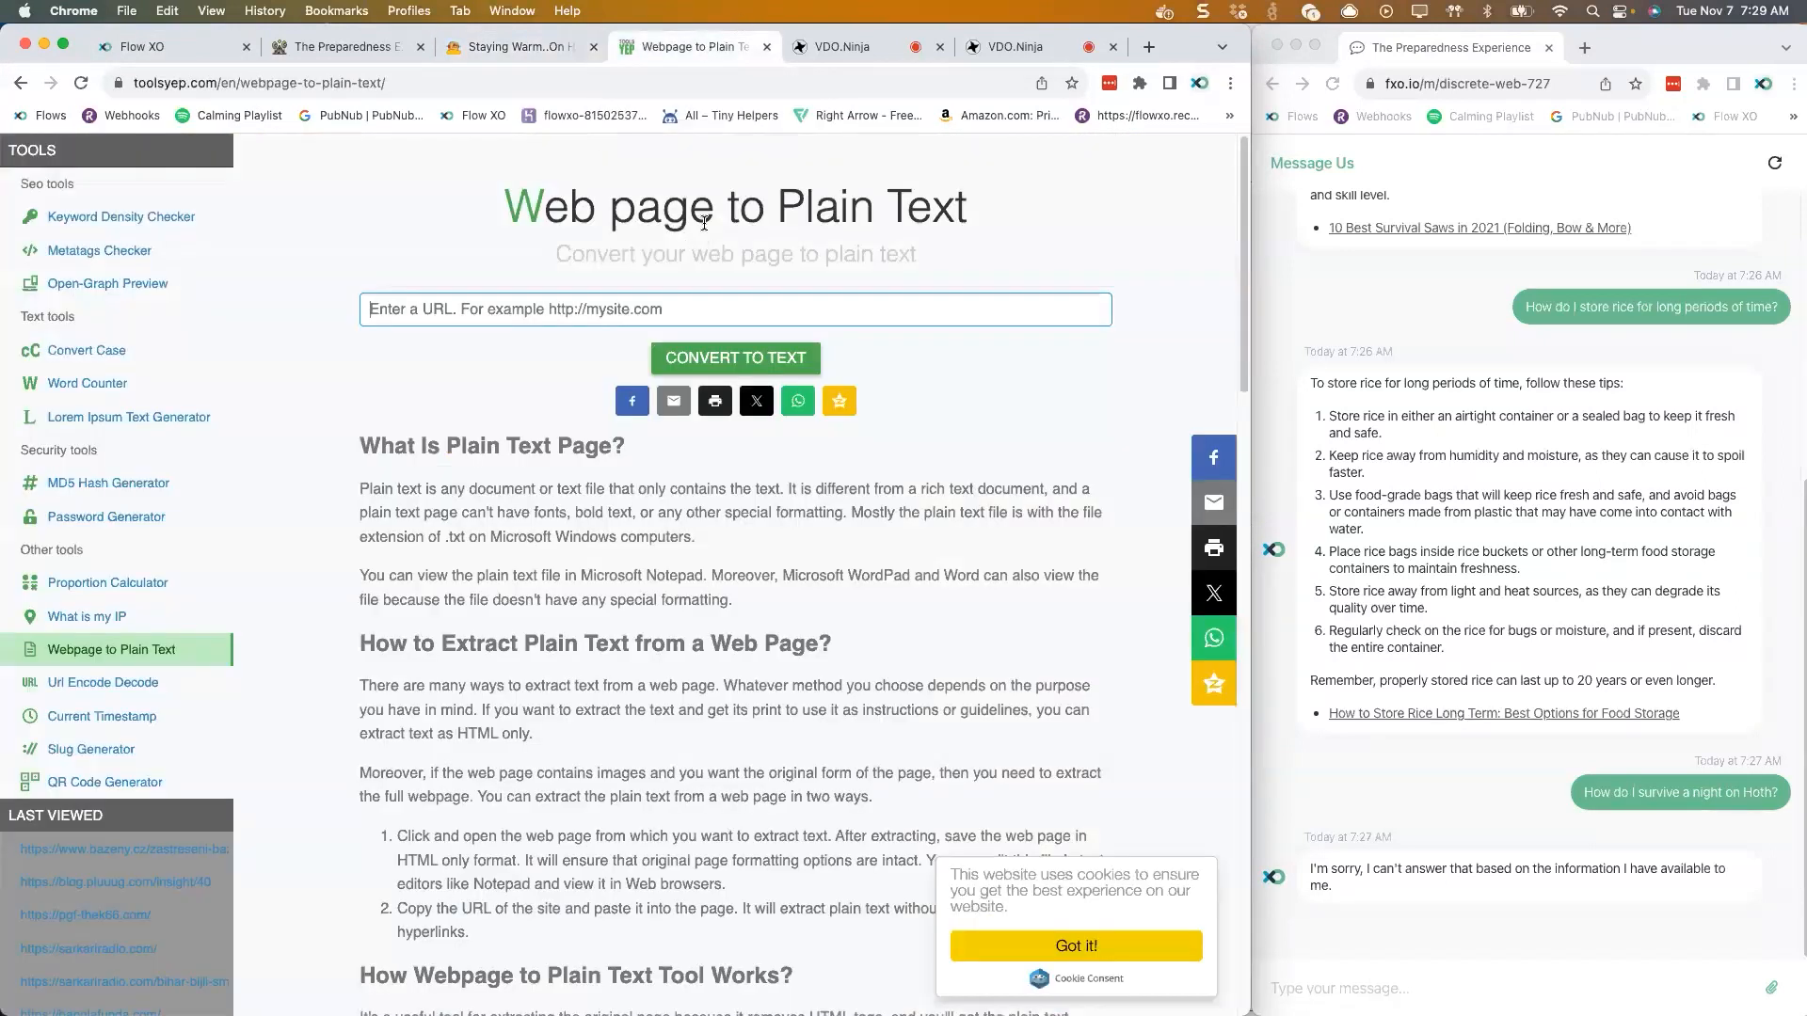
{"action": "left_click", "coordinate": [545, 47]}
{"action": "left_click", "coordinate": [374, 82]}
{"action": "key", "text": "super+c"}
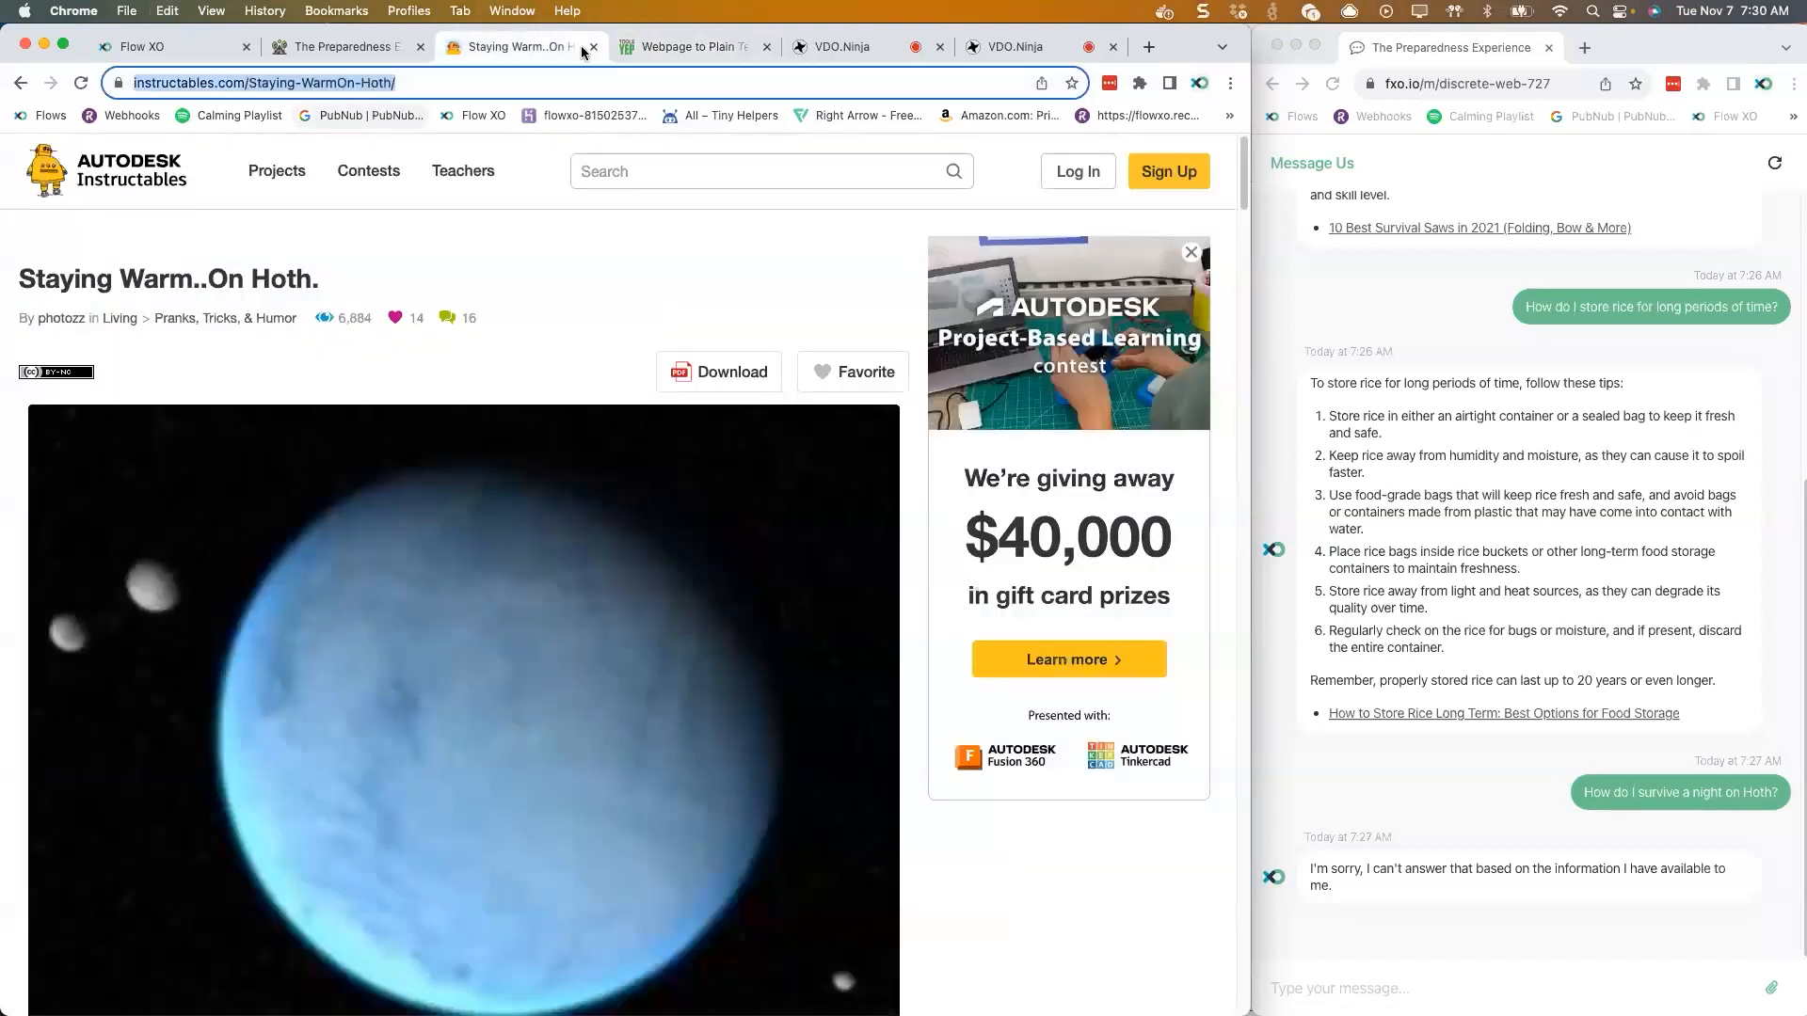
{"action": "left_click", "coordinate": [693, 47]}
{"action": "left_click", "coordinate": [636, 309]}
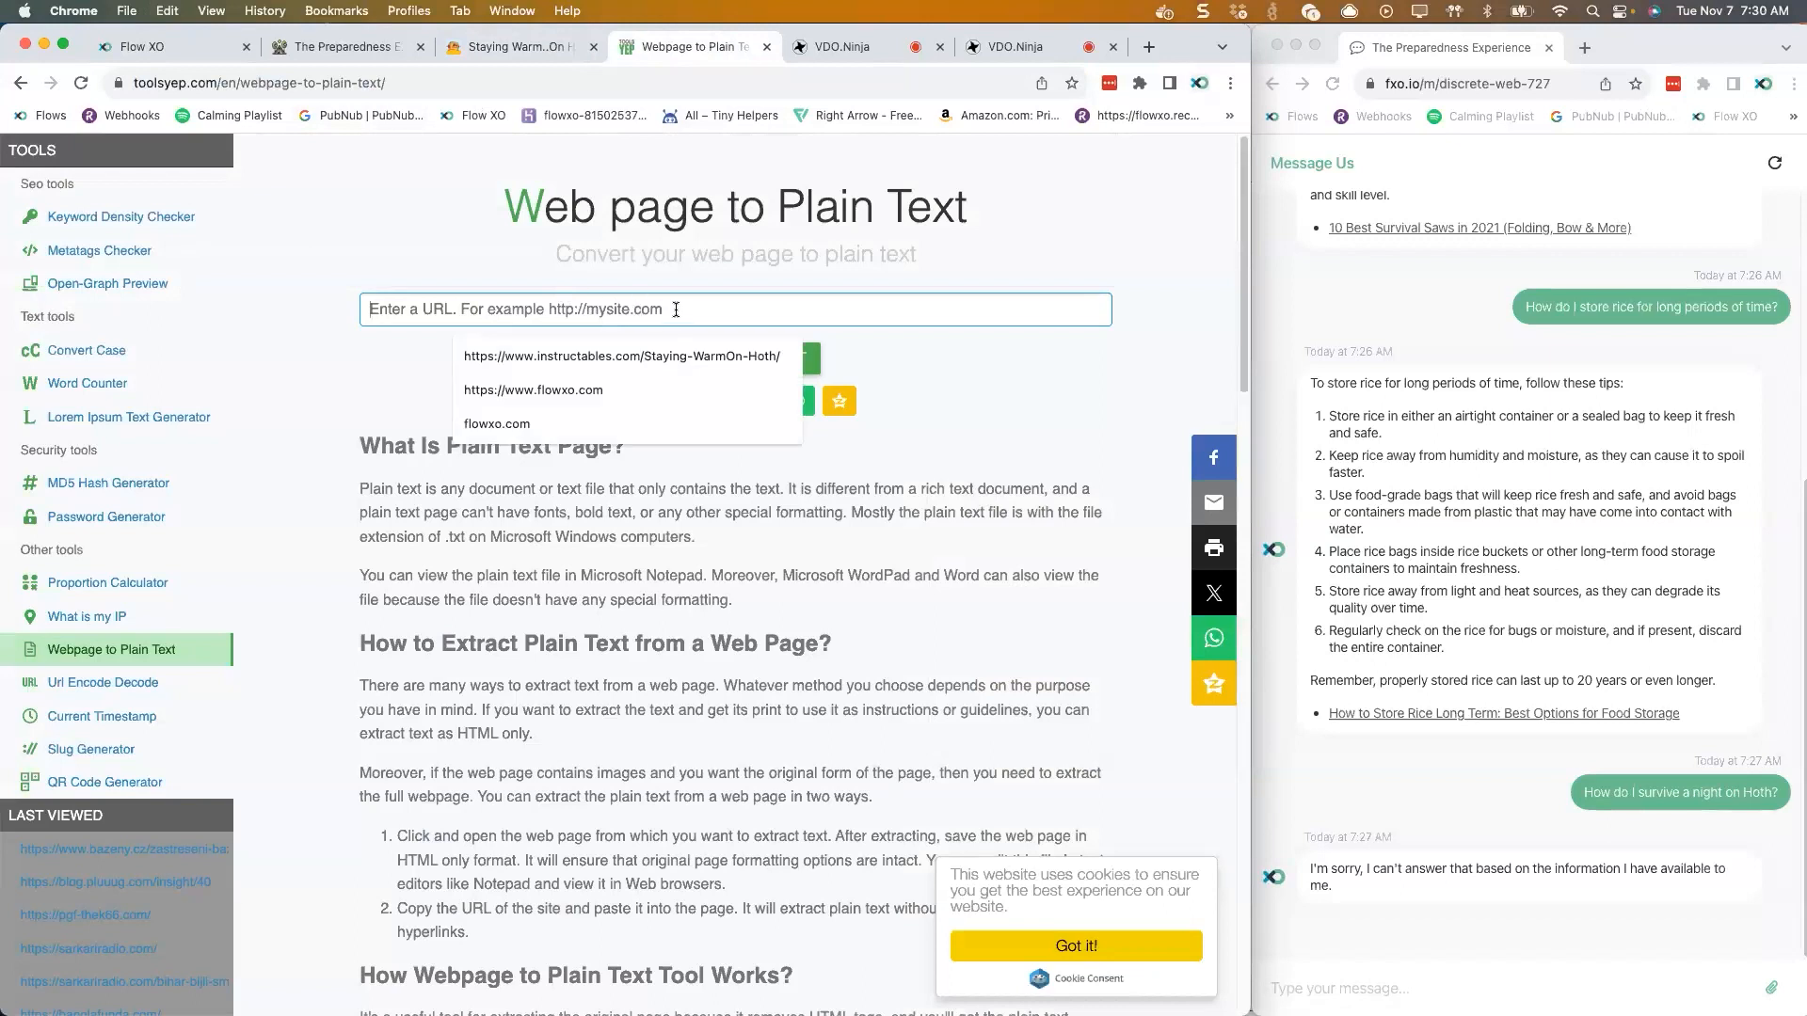
{"action": "key", "text": "super+v"}
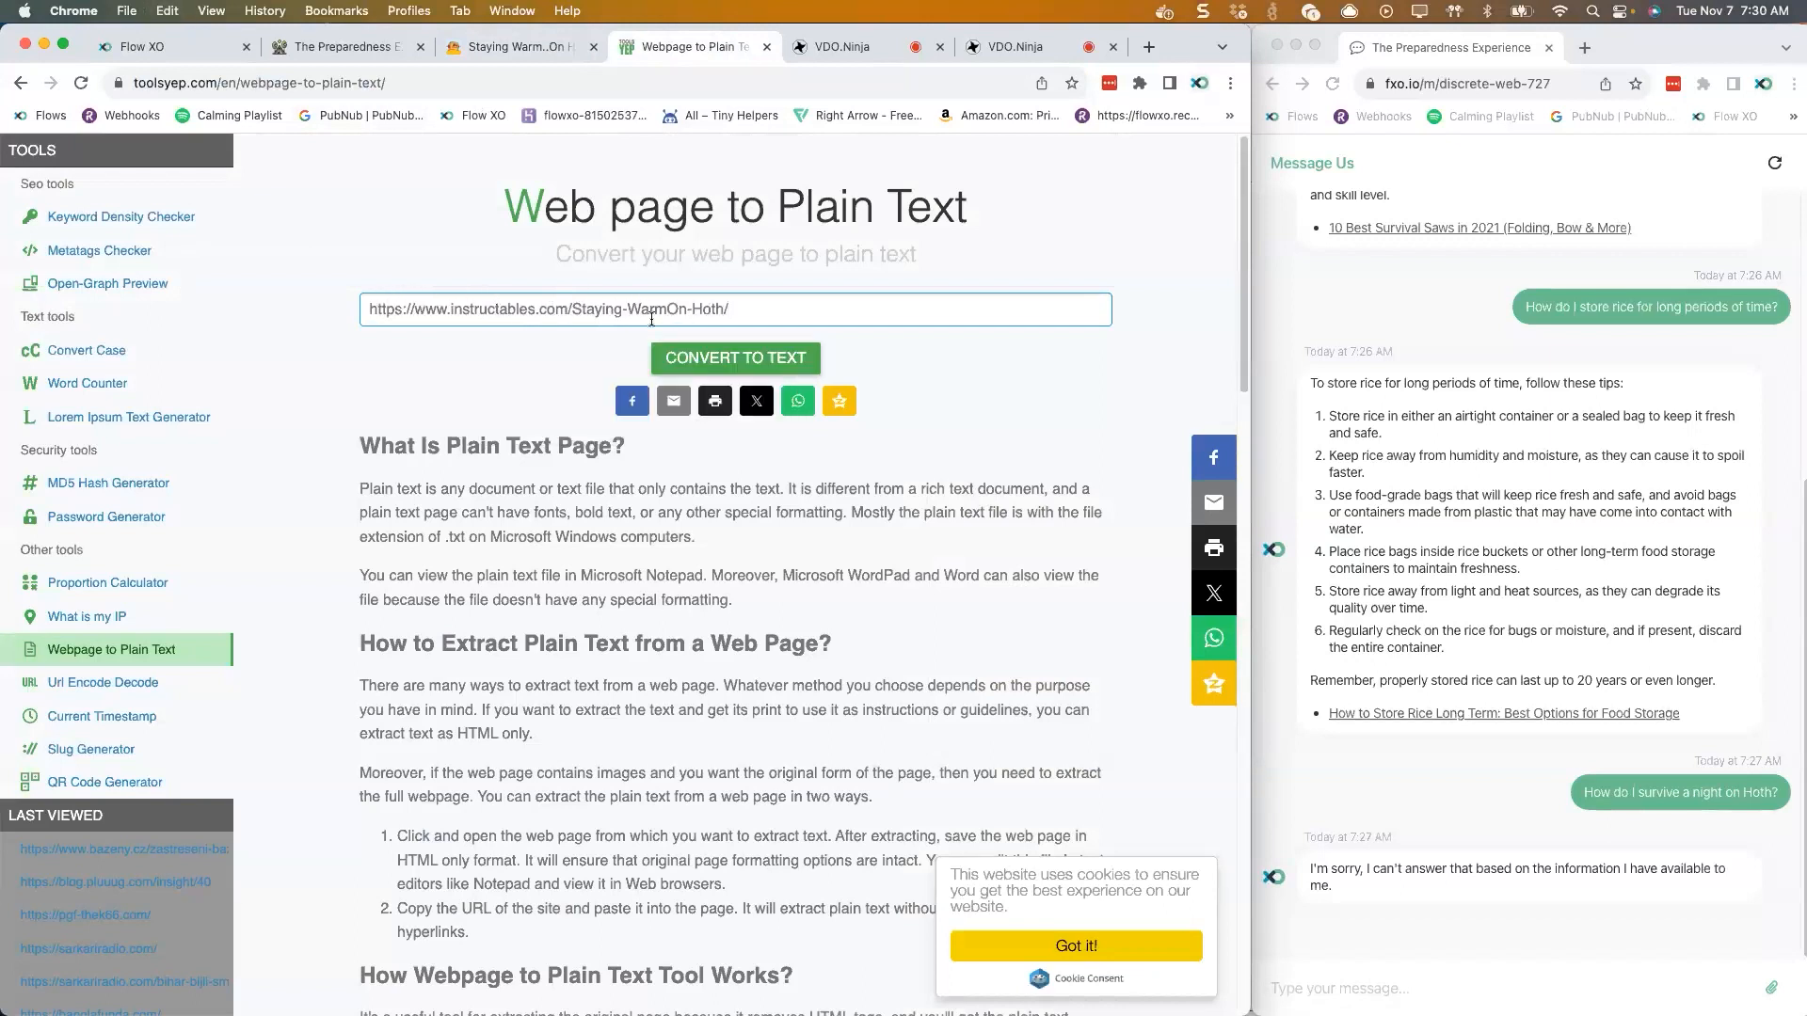
{"action": "left_click", "coordinate": [689, 366]}
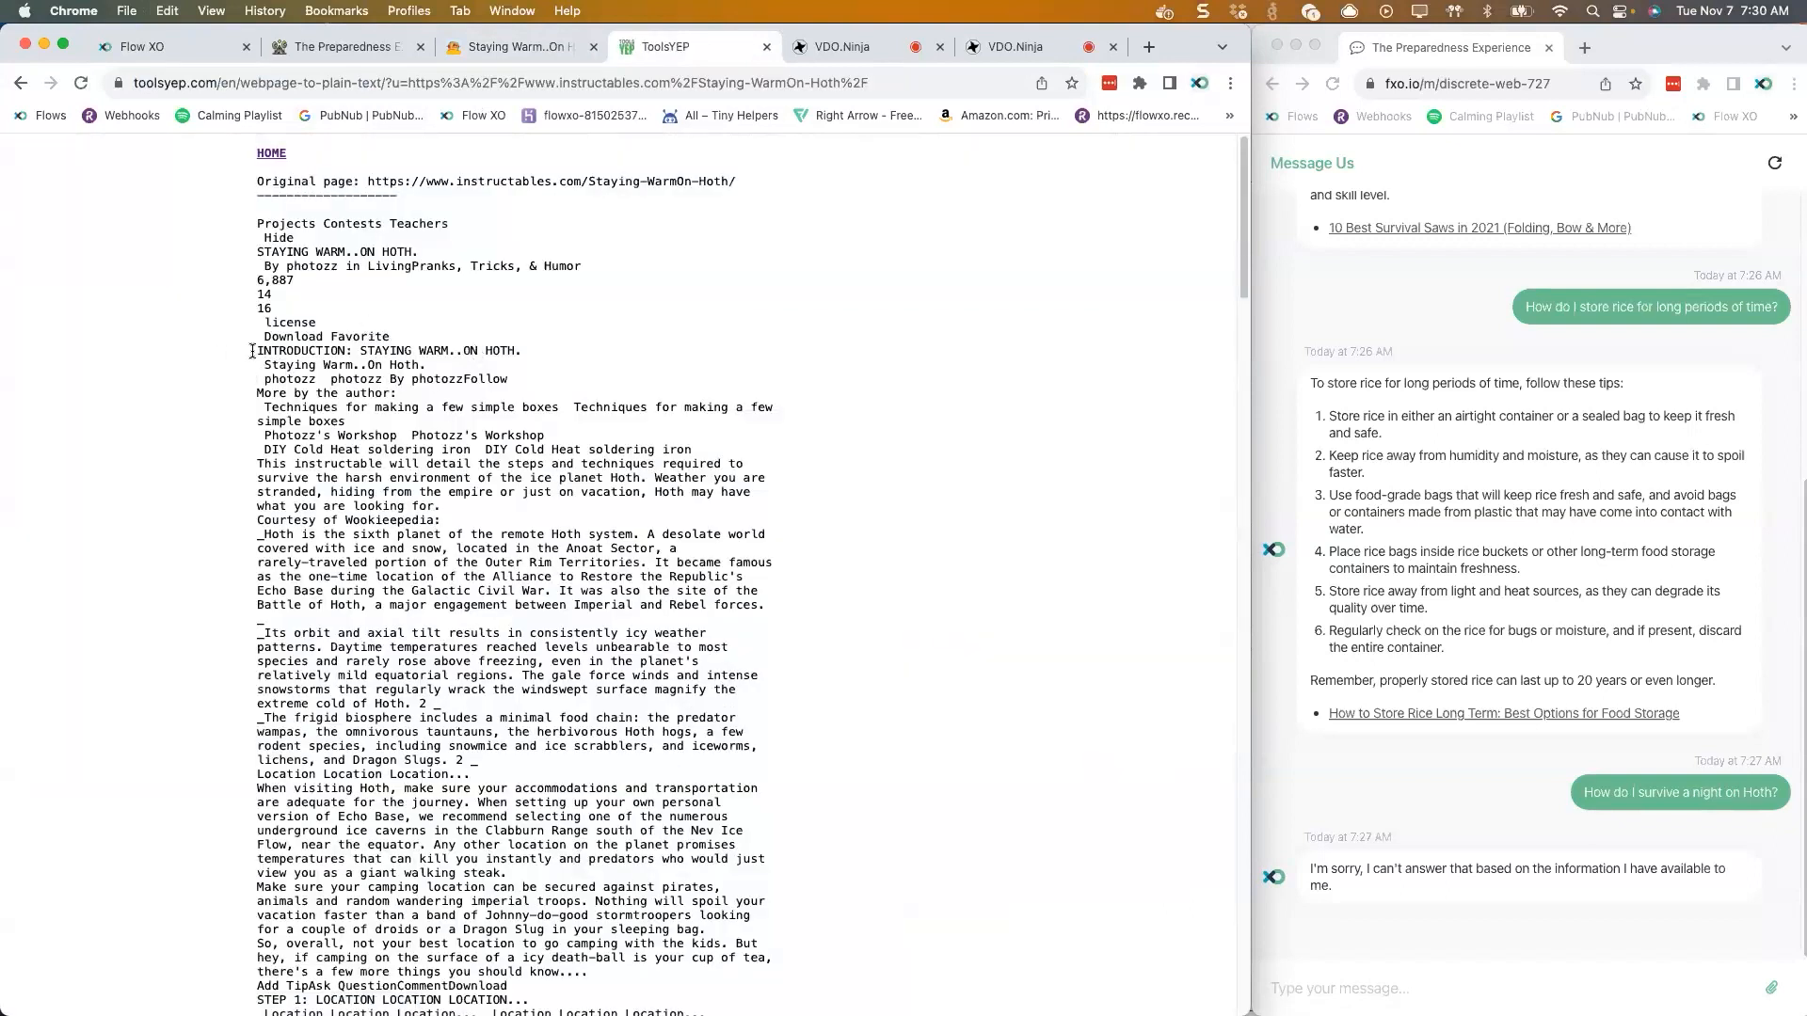
- Copy the converted text from "INTRODUCTION: STAYING WARM..ON HOTH." through "Ta-Da!" into the content of the new Surviving Hoth document
{"action": "left_click_drag", "start_coordinate": [256, 350], "coordinate": [499, 286]}
{"action": "scroll", "coordinate": [507, 652], "scroll_direction": "down", "scroll_amount": 20}
{"action": "scroll", "coordinate": [508, 621], "scroll_direction": "up", "scroll_amount": 1}
{"action": "key", "text": "super+c"}
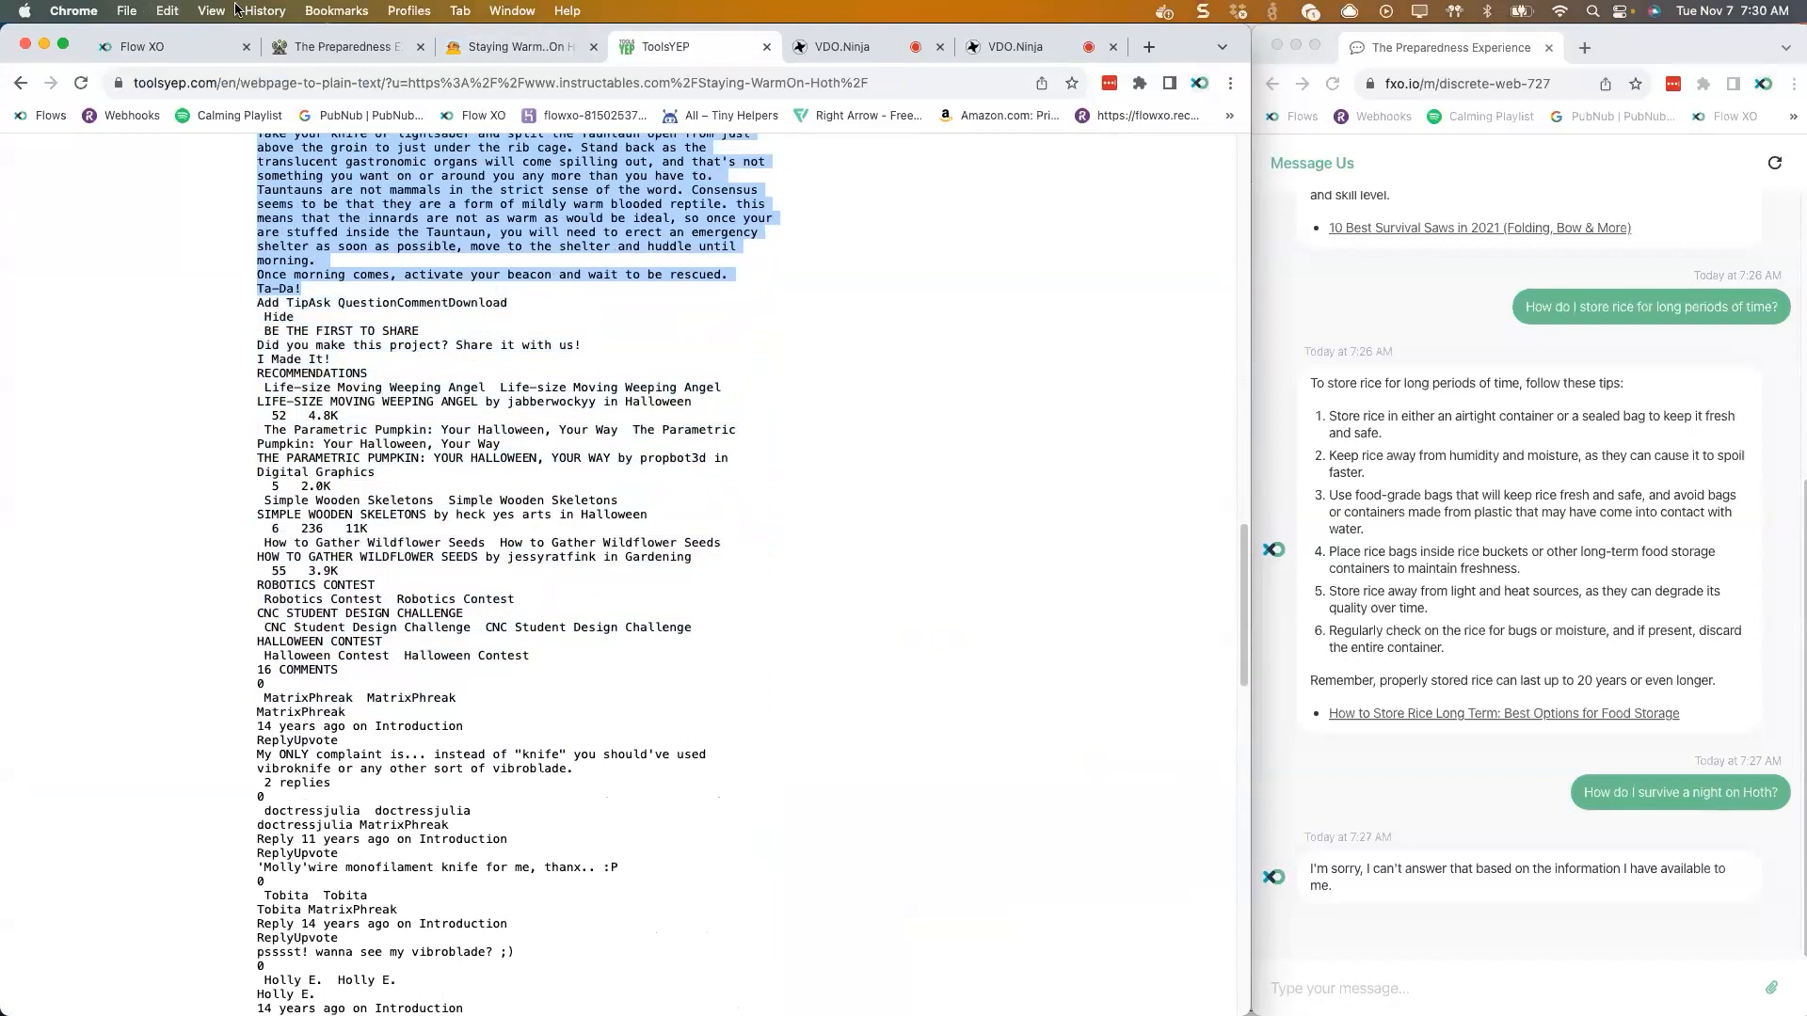
{"action": "left_click", "coordinate": [164, 47]}
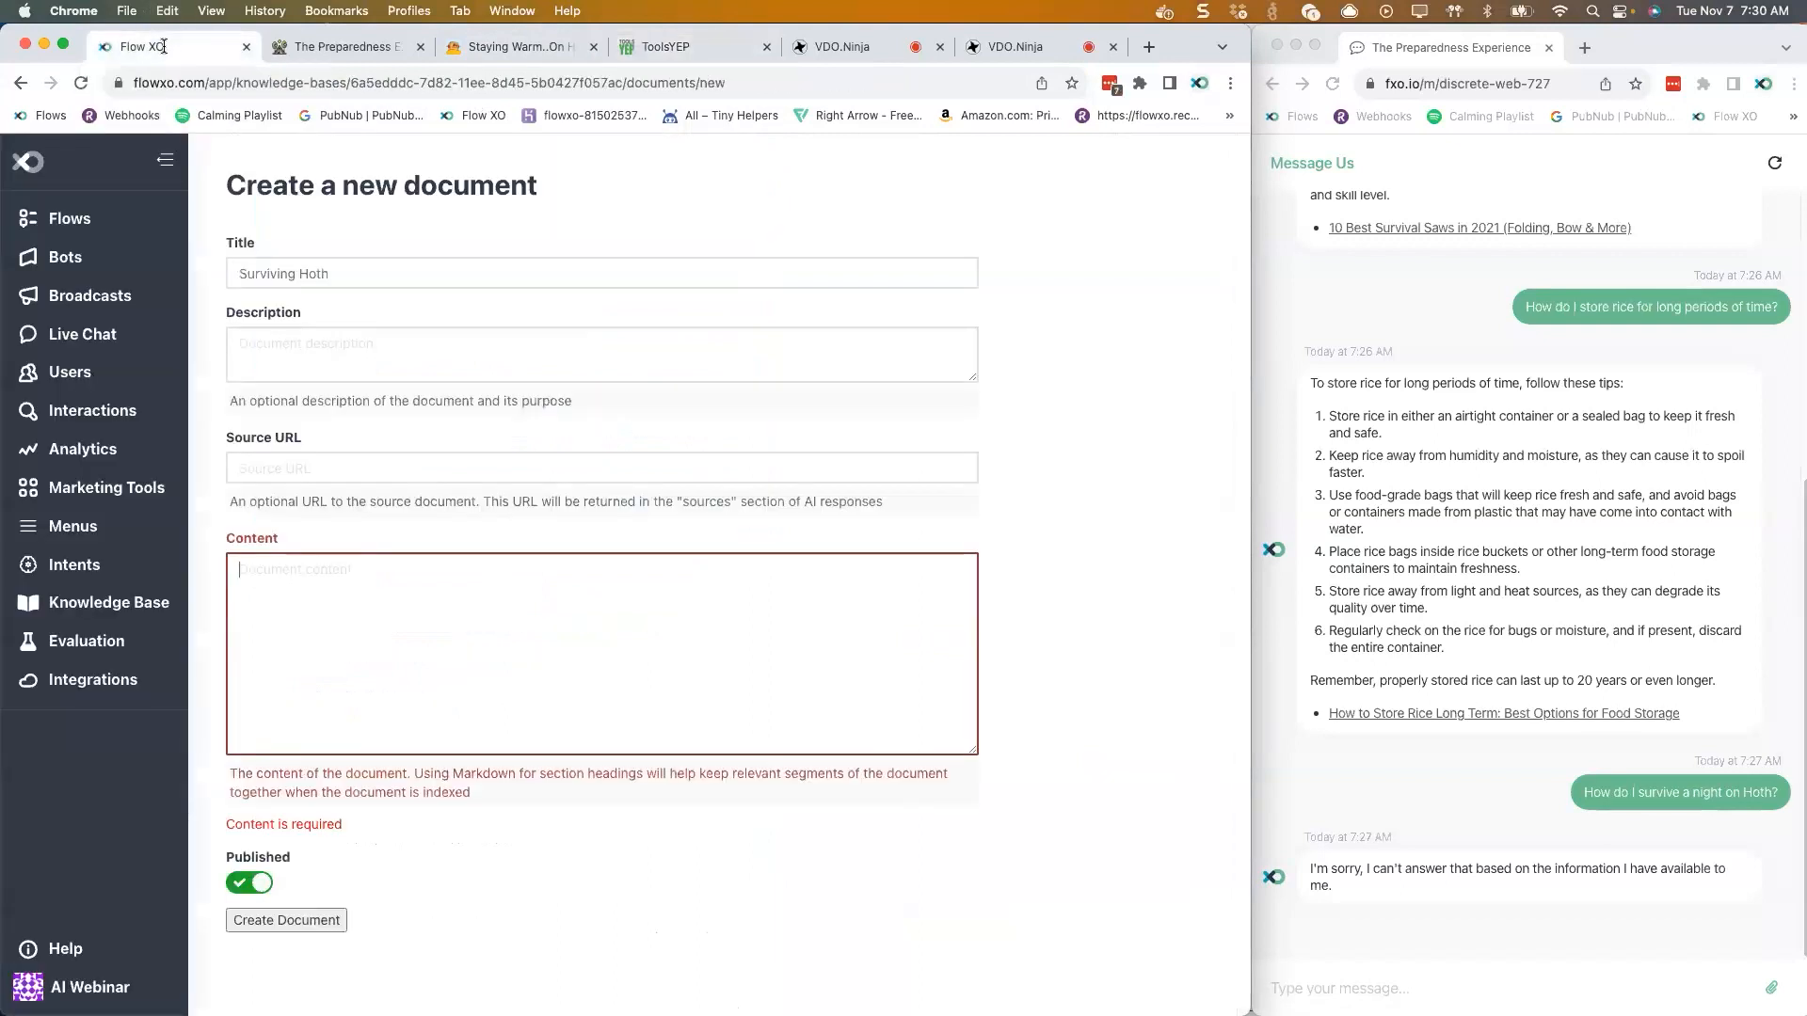
{"action": "left_click", "coordinate": [392, 654]}
{"action": "key", "text": "super+v"}
{"action": "scroll", "coordinate": [391, 654], "scroll_direction": "up", "scroll_amount": 20}
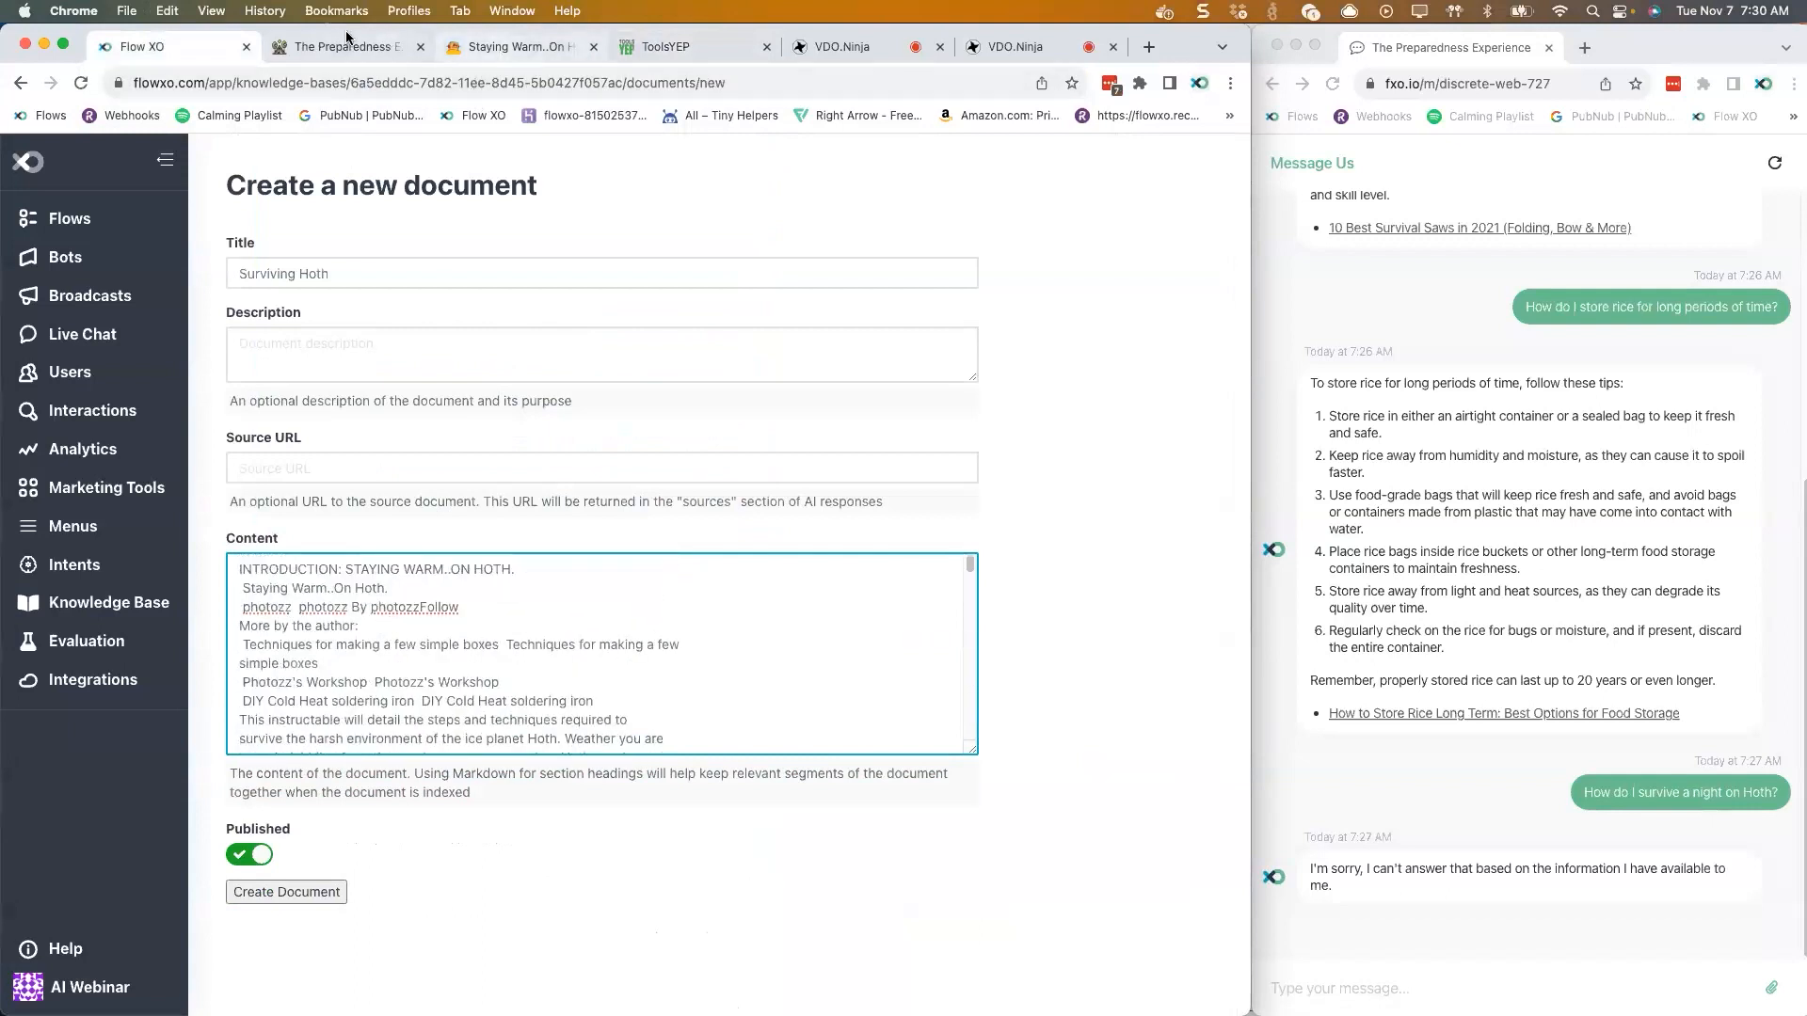
{"action": "left_click", "coordinate": [484, 47]}
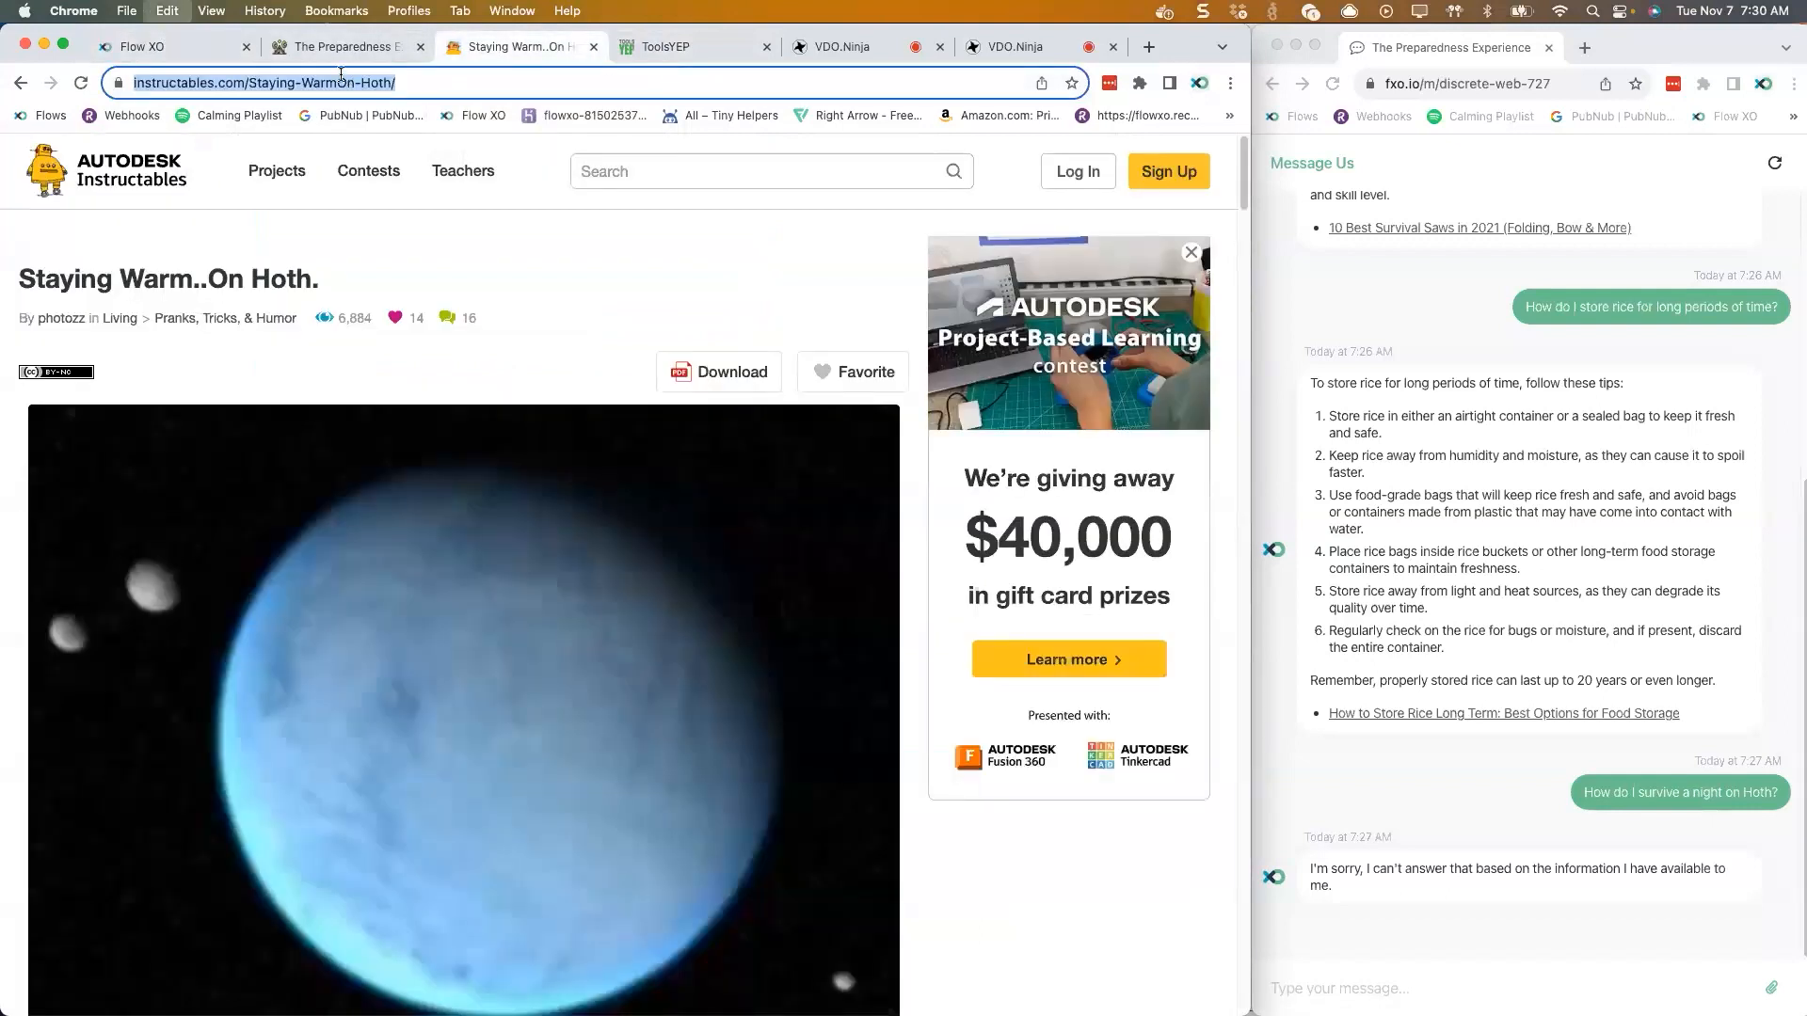
{"action": "left_click", "coordinate": [165, 45]}
{"action": "left_click", "coordinate": [316, 468]}
{"action": "key", "text": "super+v"}
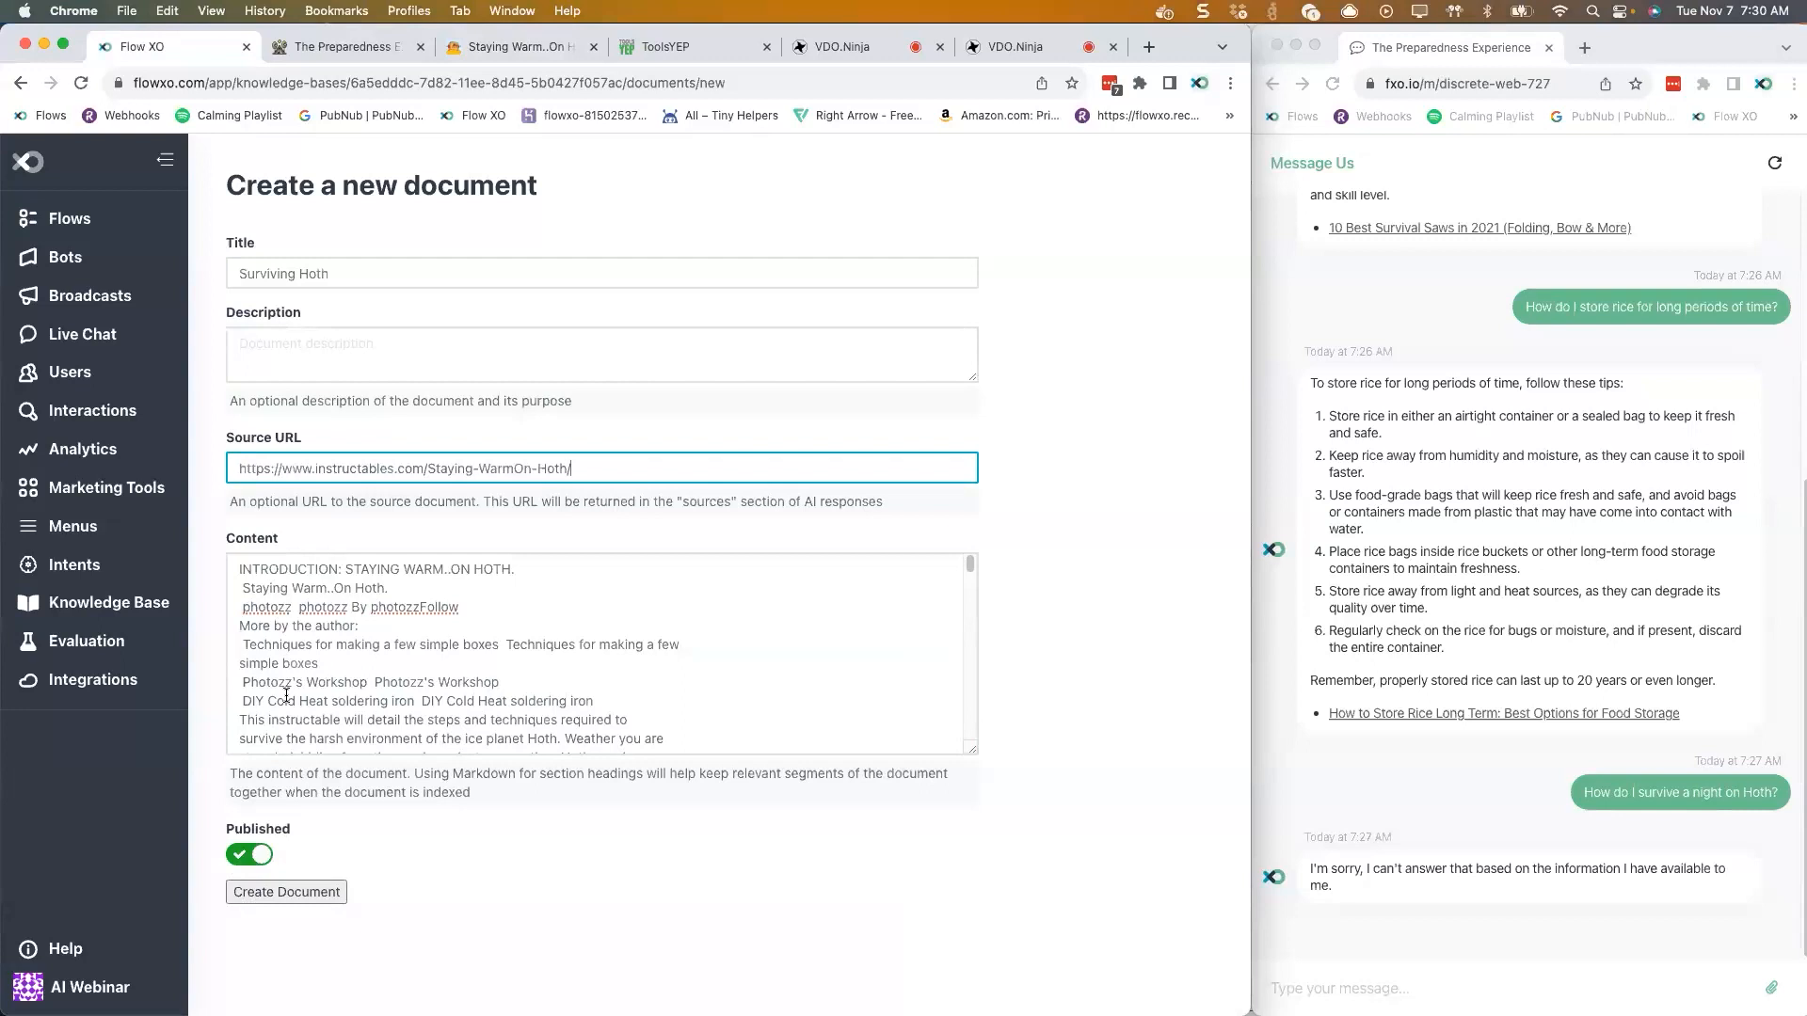
{"action": "left_click", "coordinate": [287, 894]}
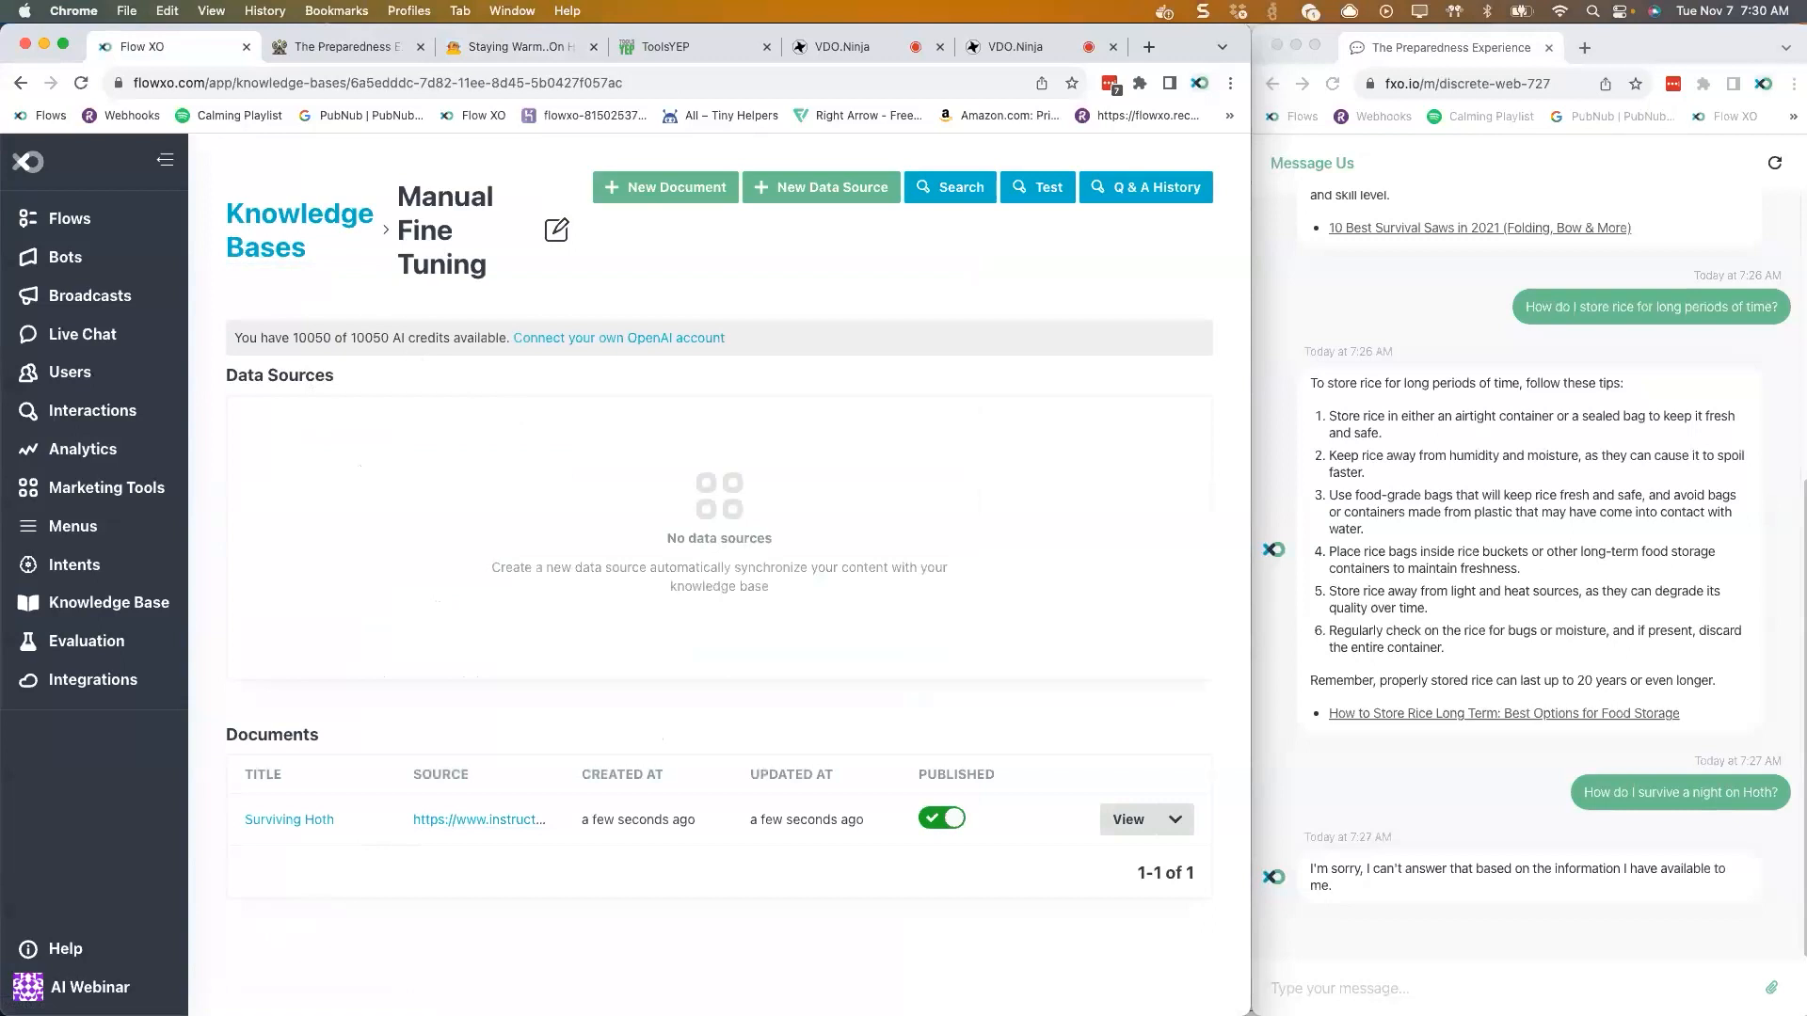
- Ask the web chatbot "How do I survive a night on Hoth?" again
{"action": "left_click", "coordinate": [1378, 992]}
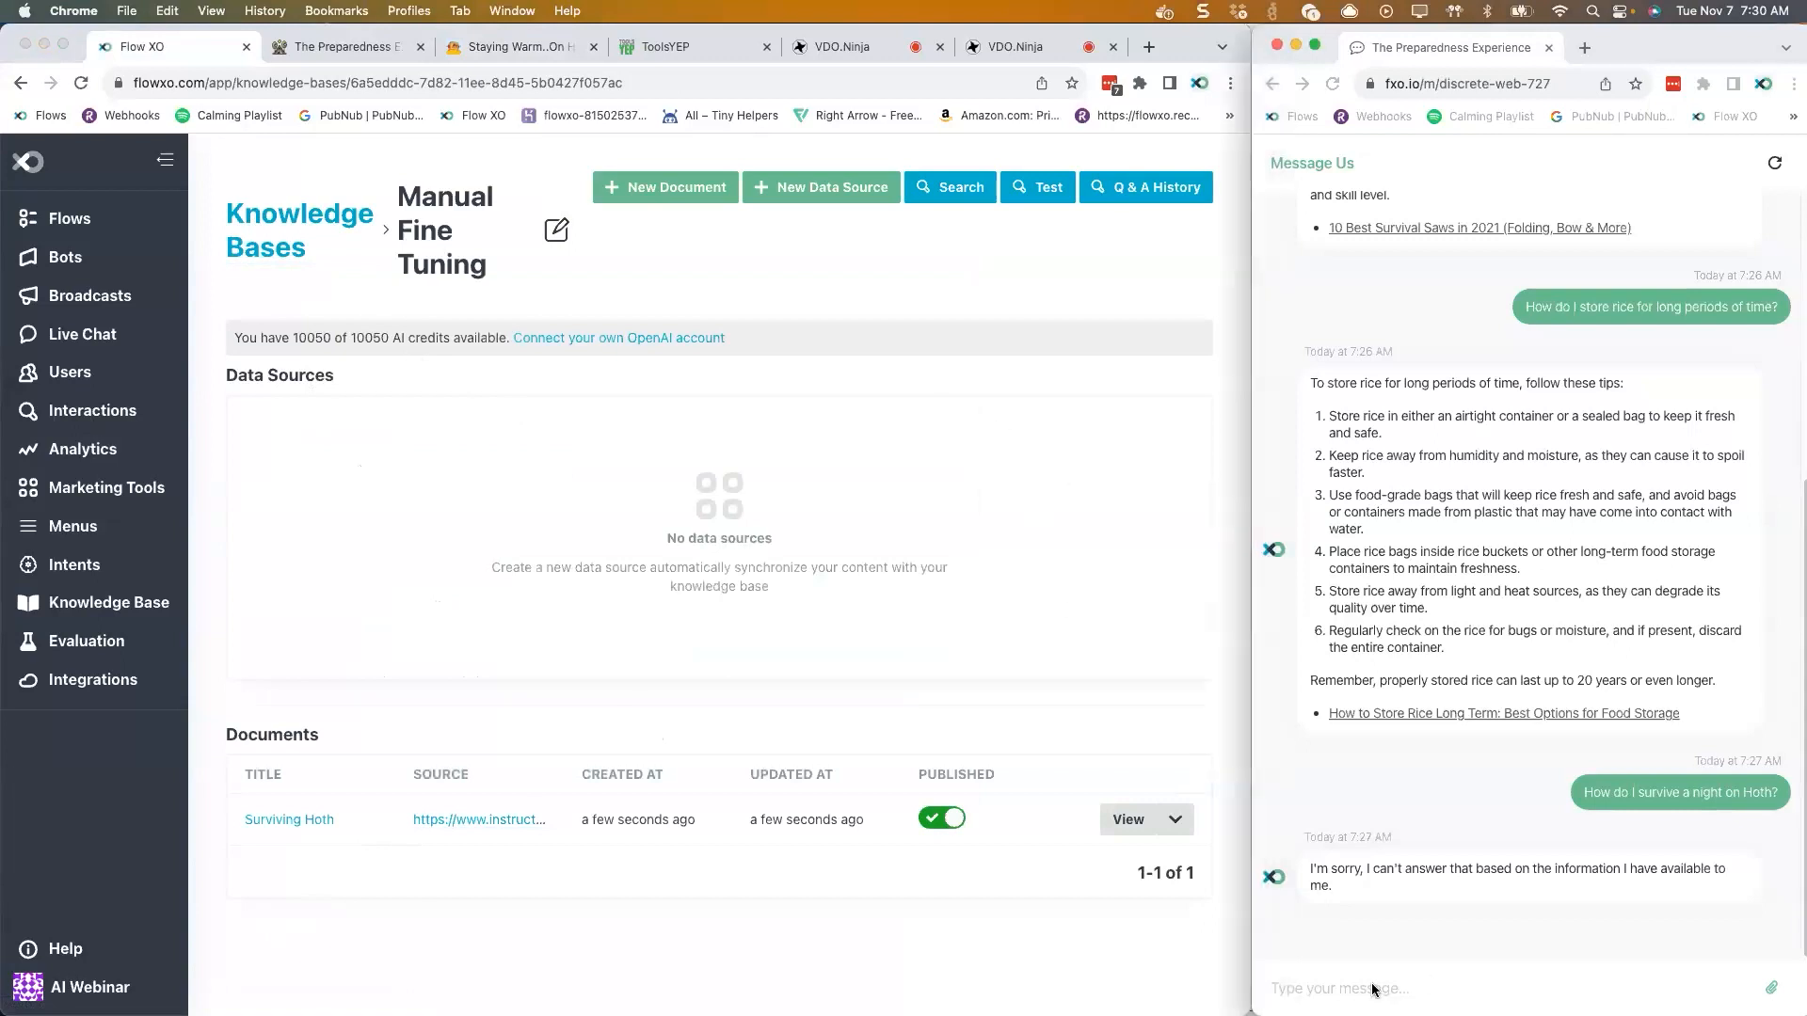
{"action": "type", "text": "How do I survive a night on Hoth?"}
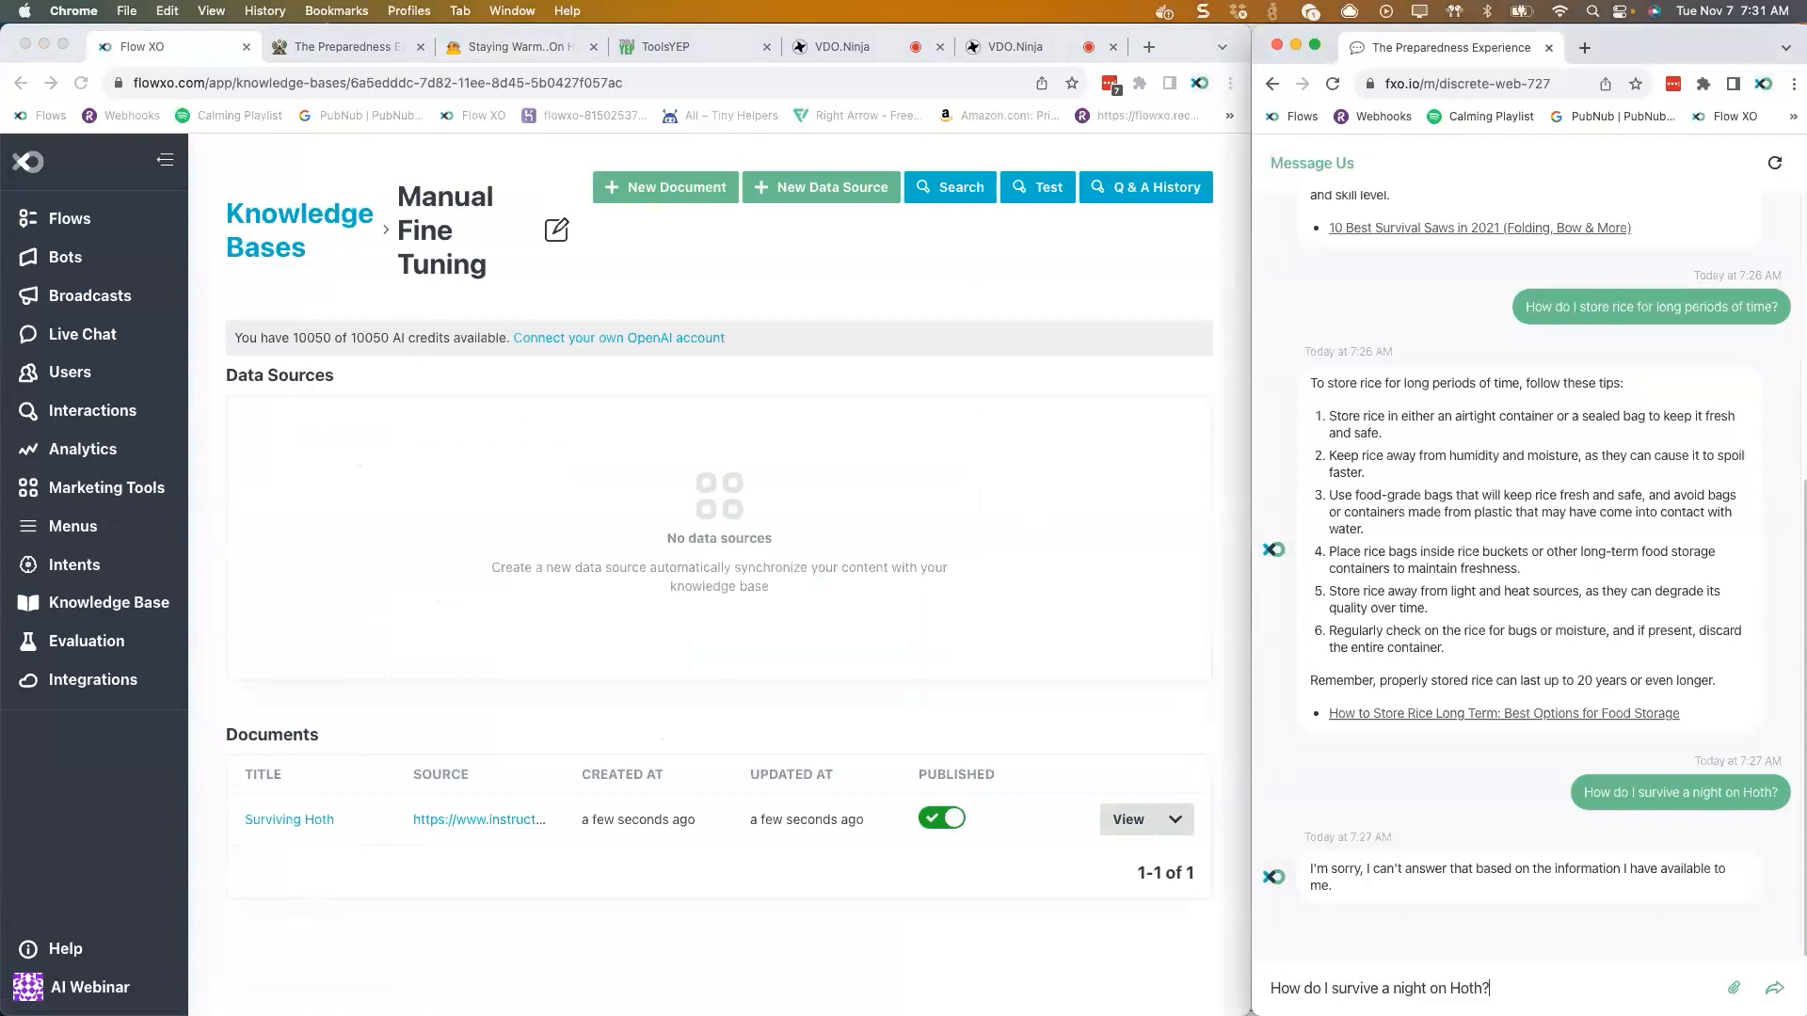
{"action": "key", "text": "Return"}
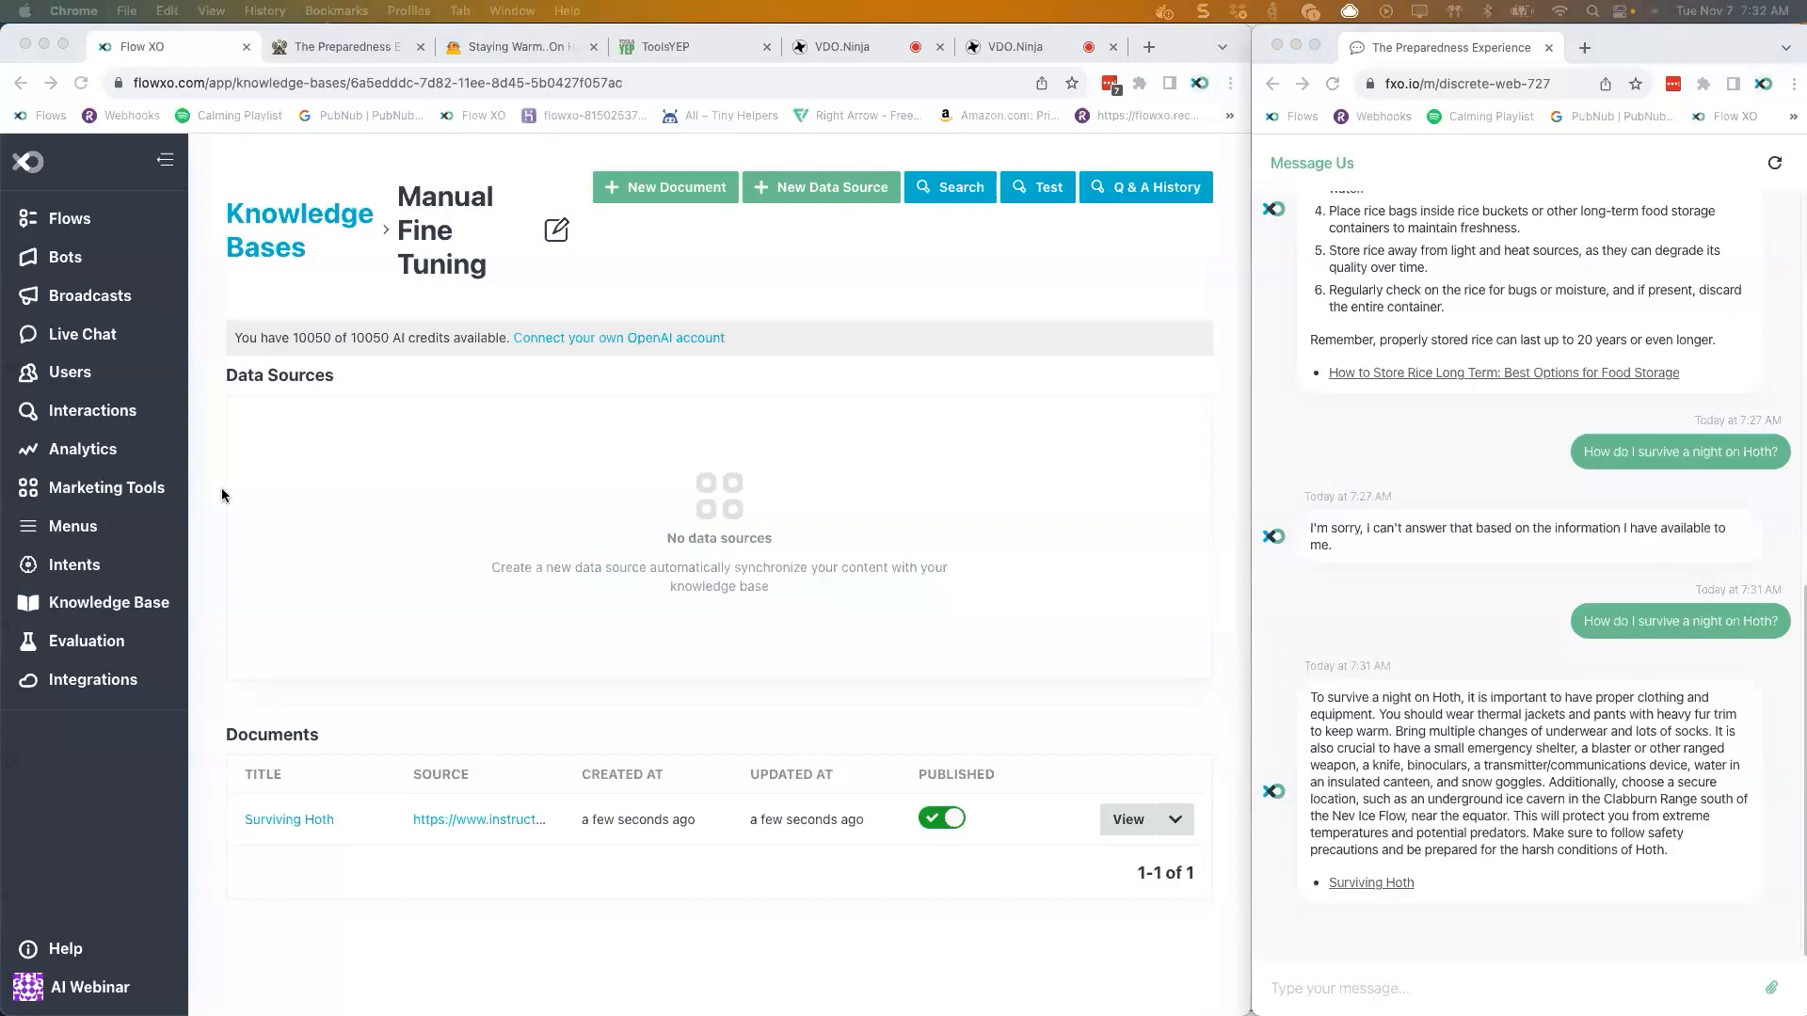
- Show all conversations in Live Chat and review the bot's conversation about Hoth
{"action": "left_click", "coordinate": [108, 334]}
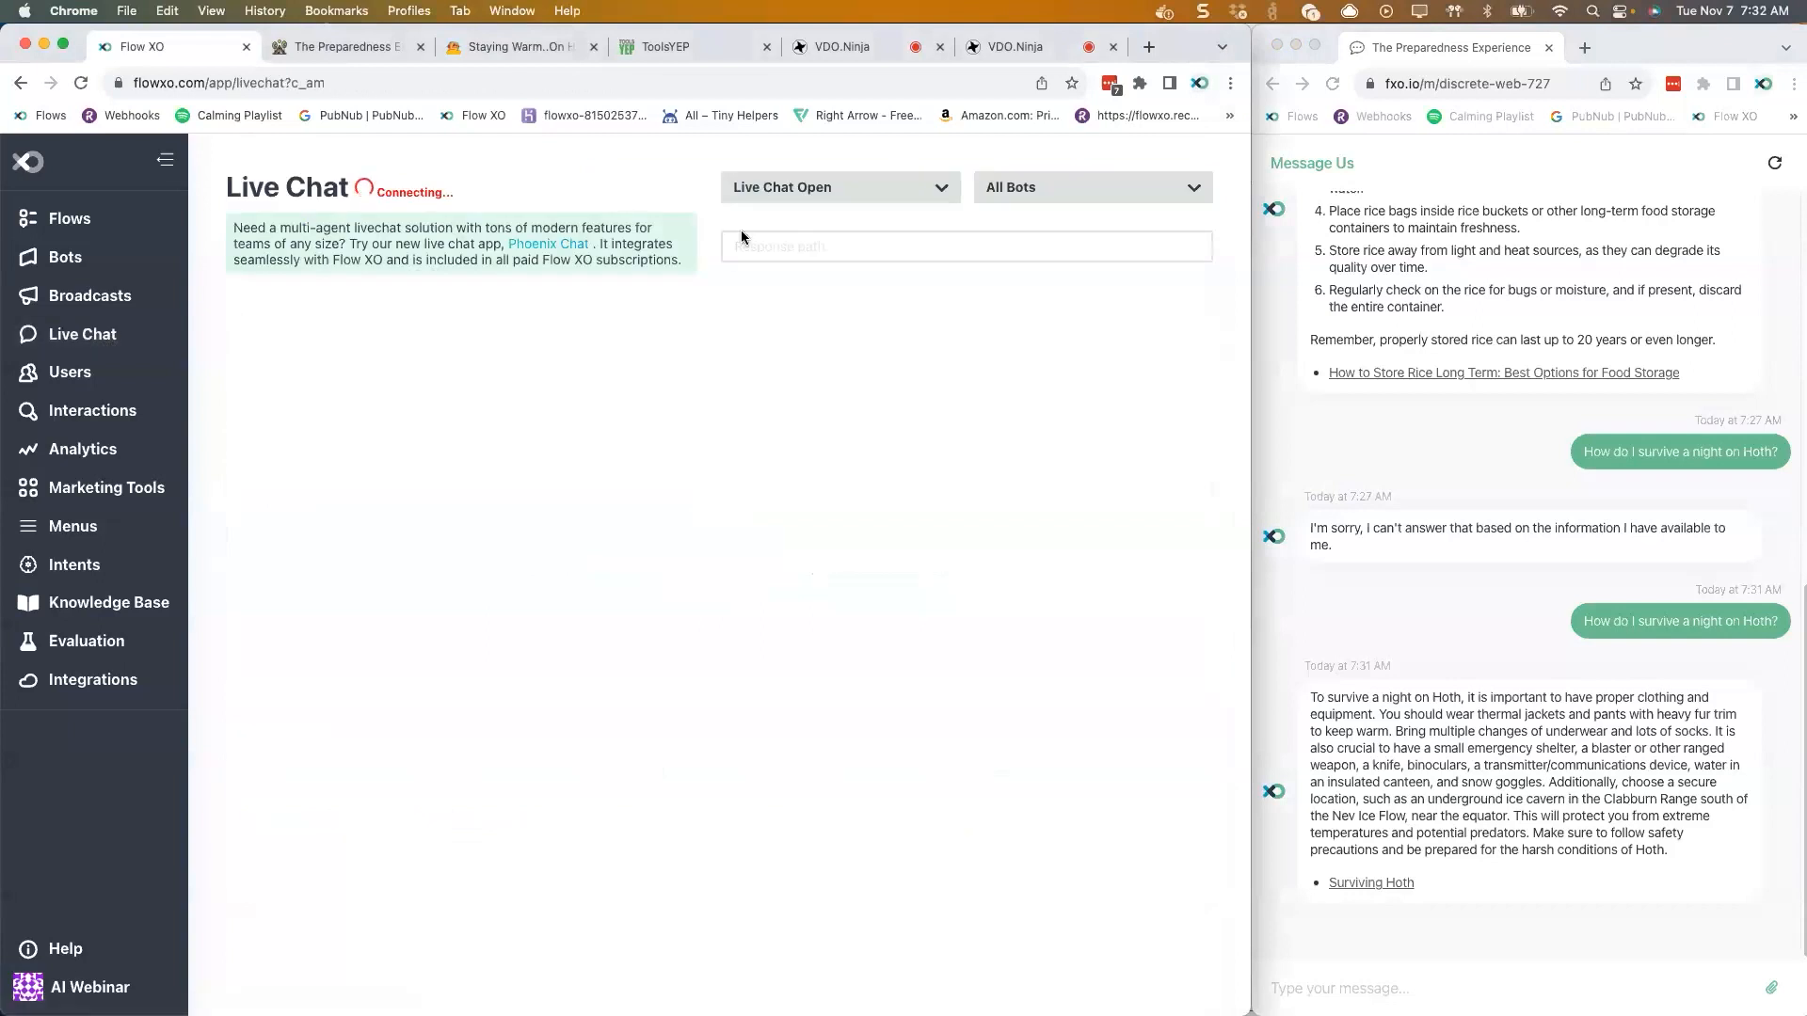
{"action": "left_click", "coordinate": [810, 187]}
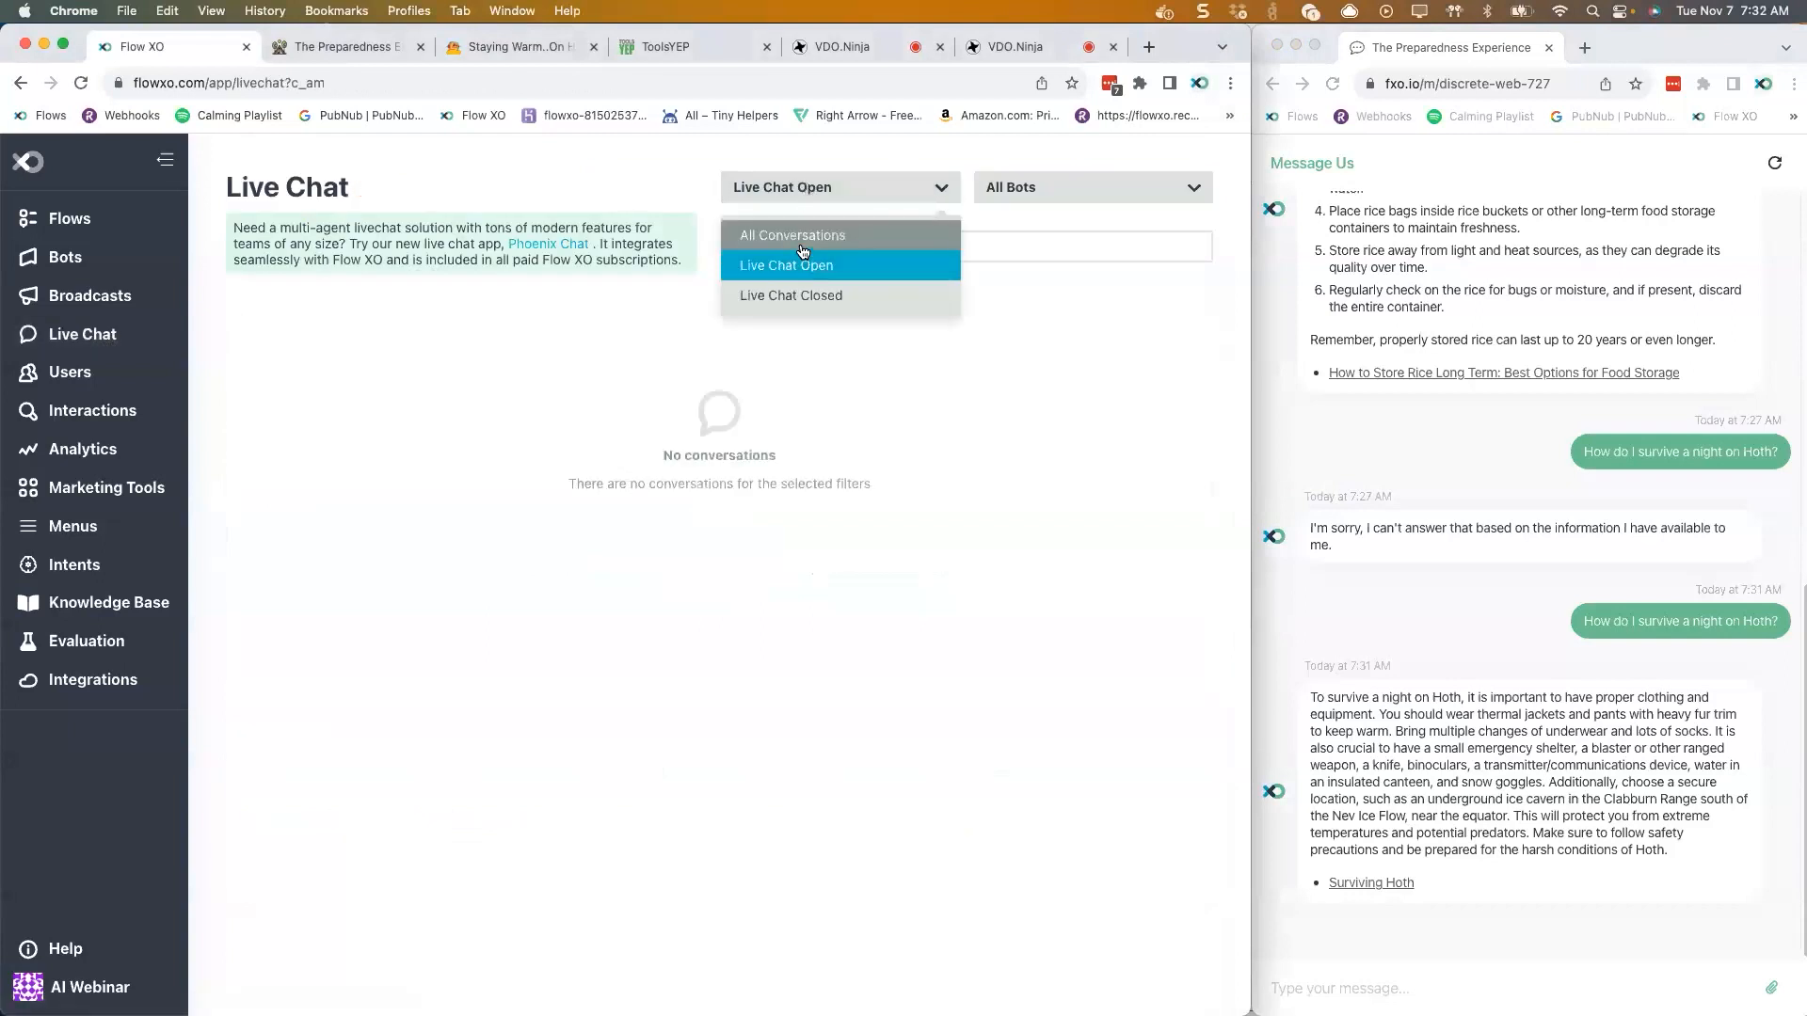
{"action": "left_click", "coordinate": [797, 237]}
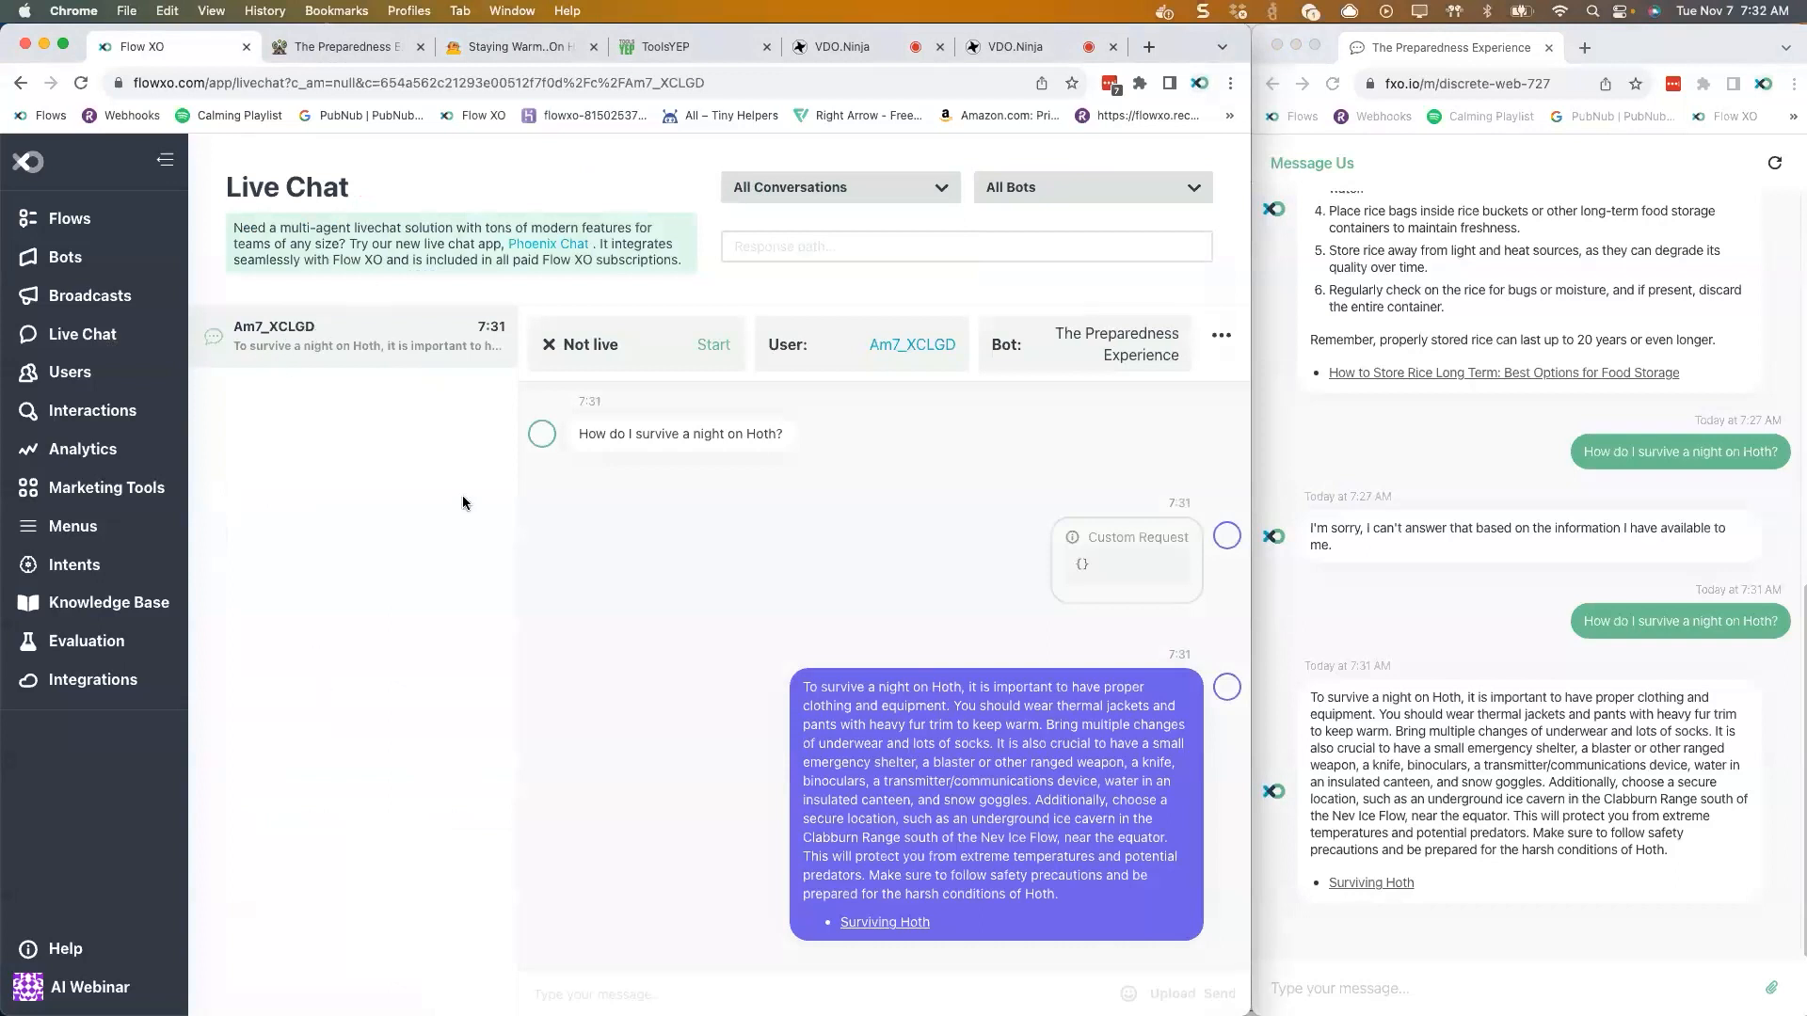
{"action": "scroll", "coordinate": [698, 630], "scroll_direction": "up", "scroll_amount": 5}
{"action": "scroll", "coordinate": [745, 630], "scroll_direction": "down", "scroll_amount": 5}
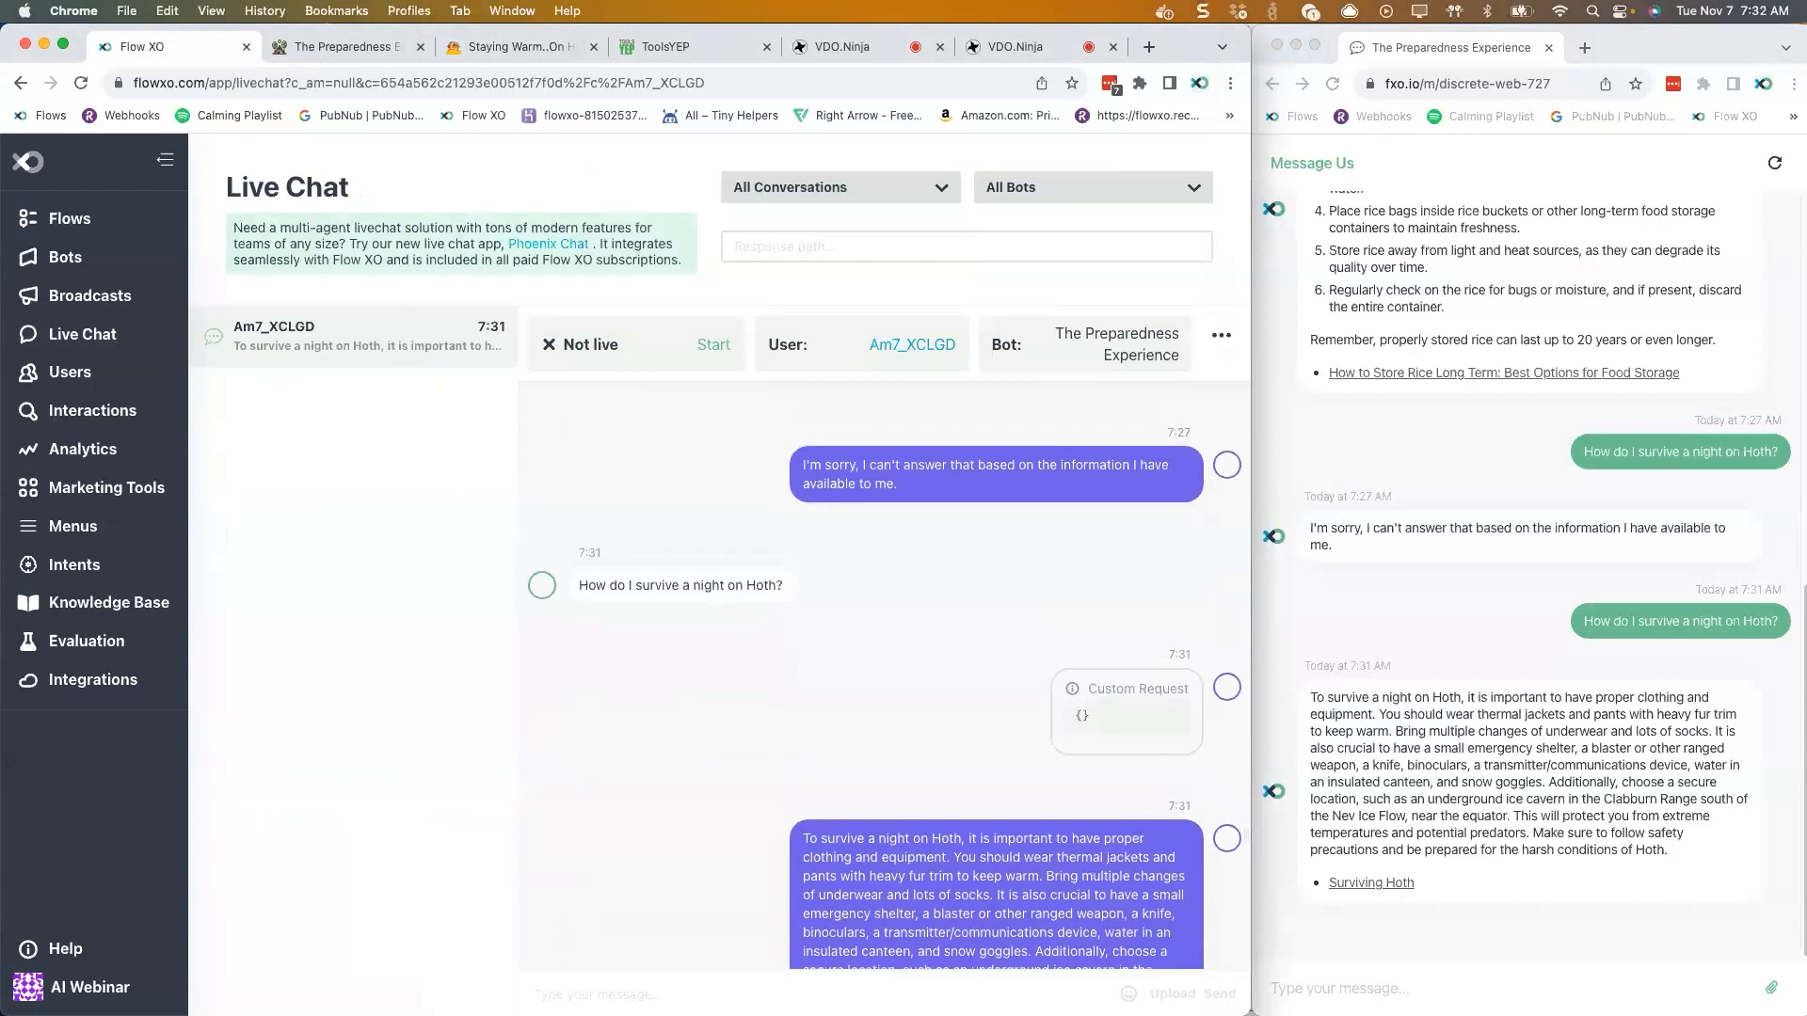
- Examine the knowledge base question and answer history, including each entry's answer, model, duration and cost
{"action": "left_click", "coordinate": [105, 603]}
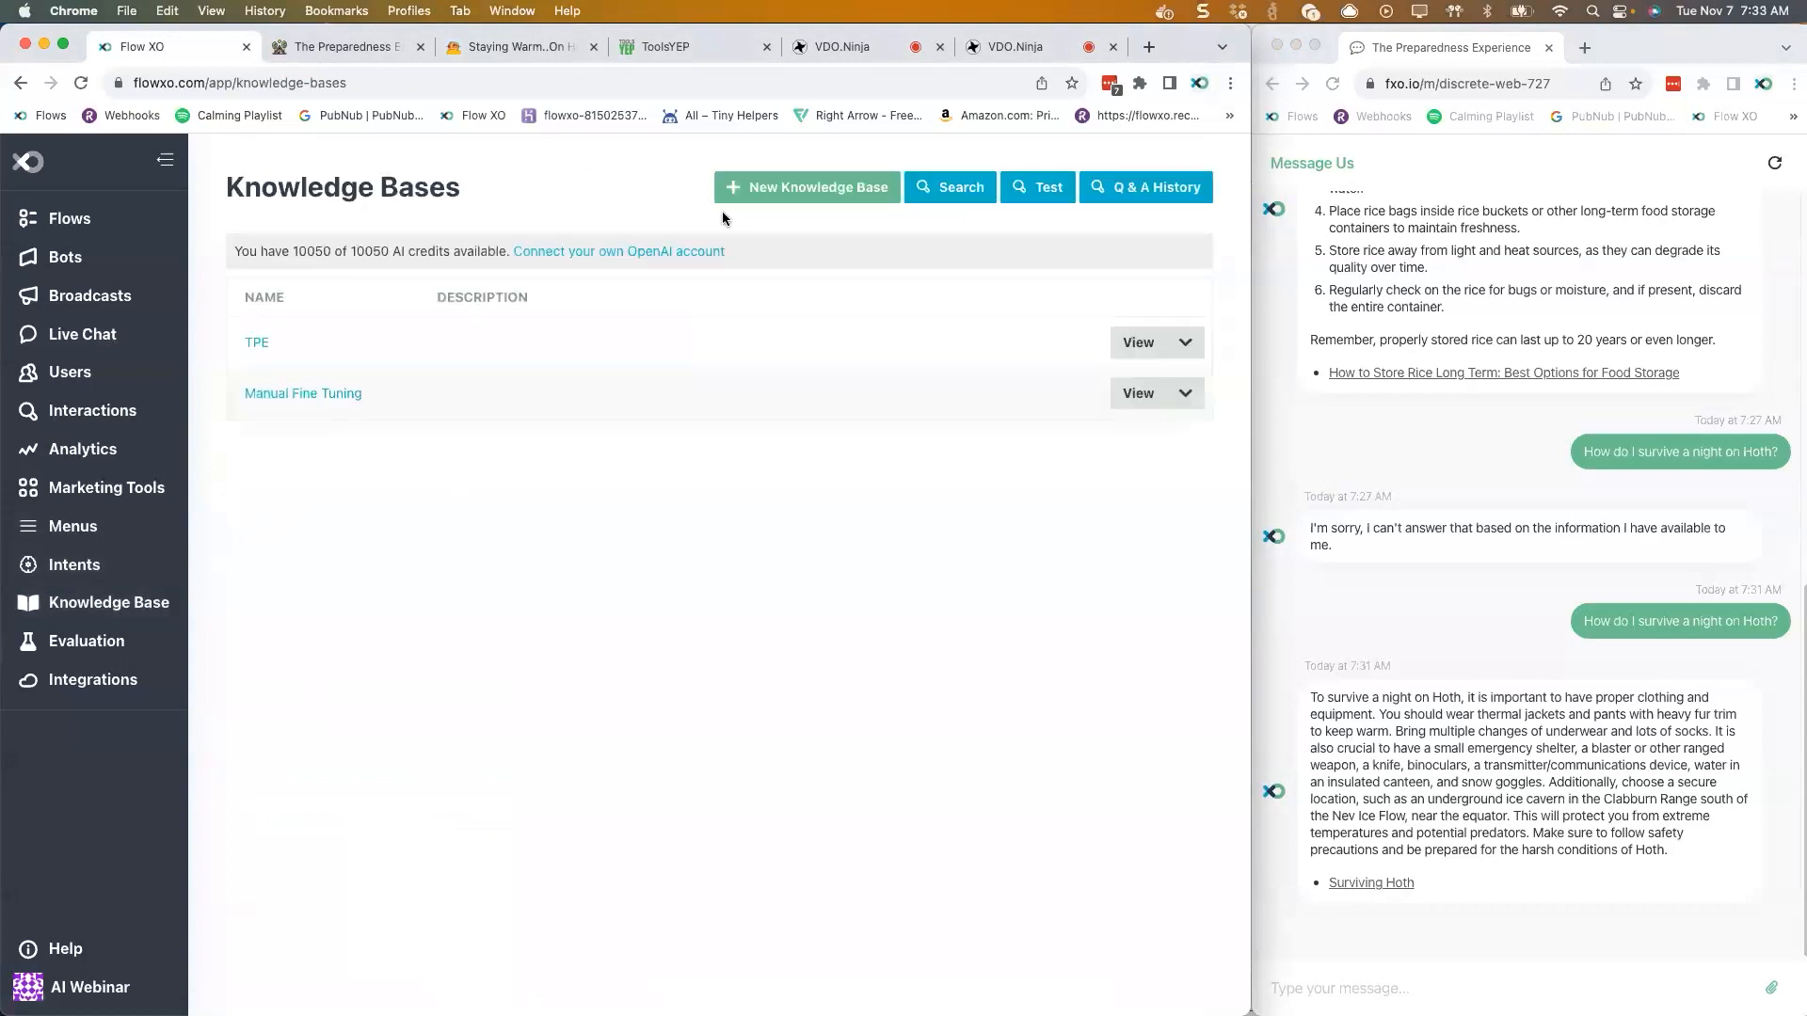
{"action": "left_click", "coordinate": [1136, 193]}
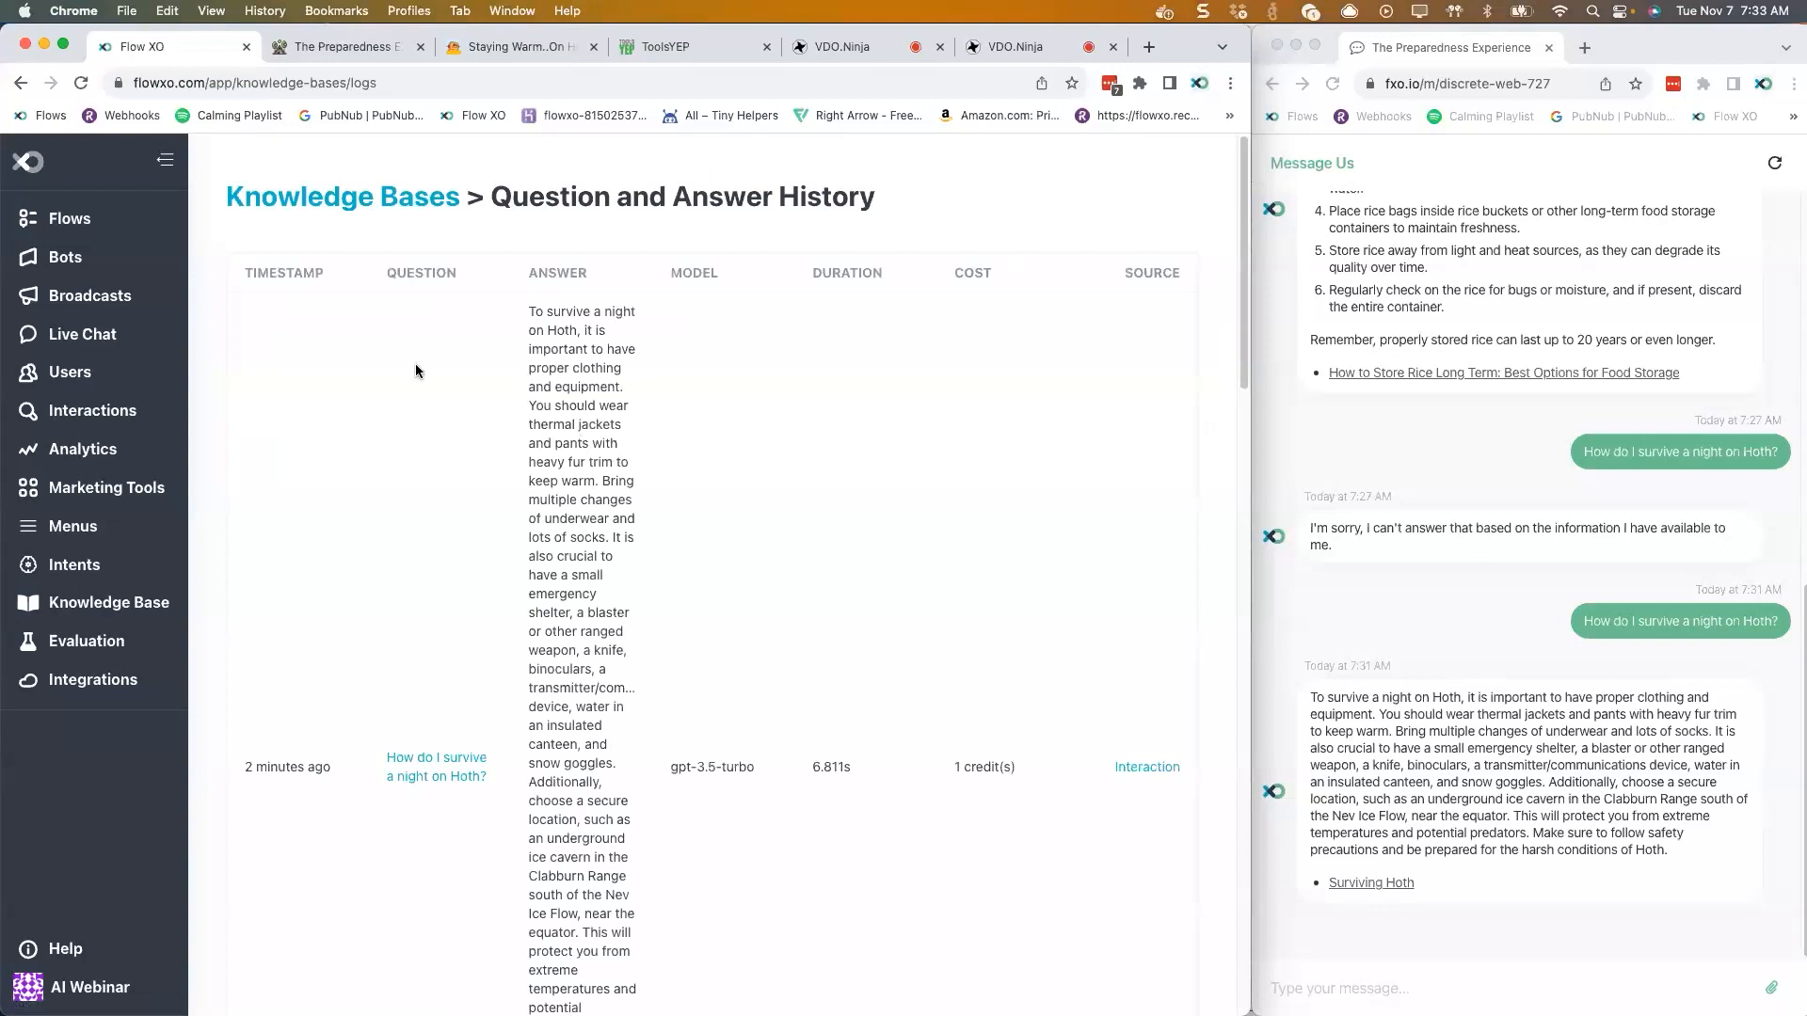
{"action": "scroll", "coordinate": [414, 365], "scroll_direction": "down", "scroll_amount": 2}
{"action": "scroll", "coordinate": [432, 375], "scroll_direction": "up", "scroll_amount": 2}
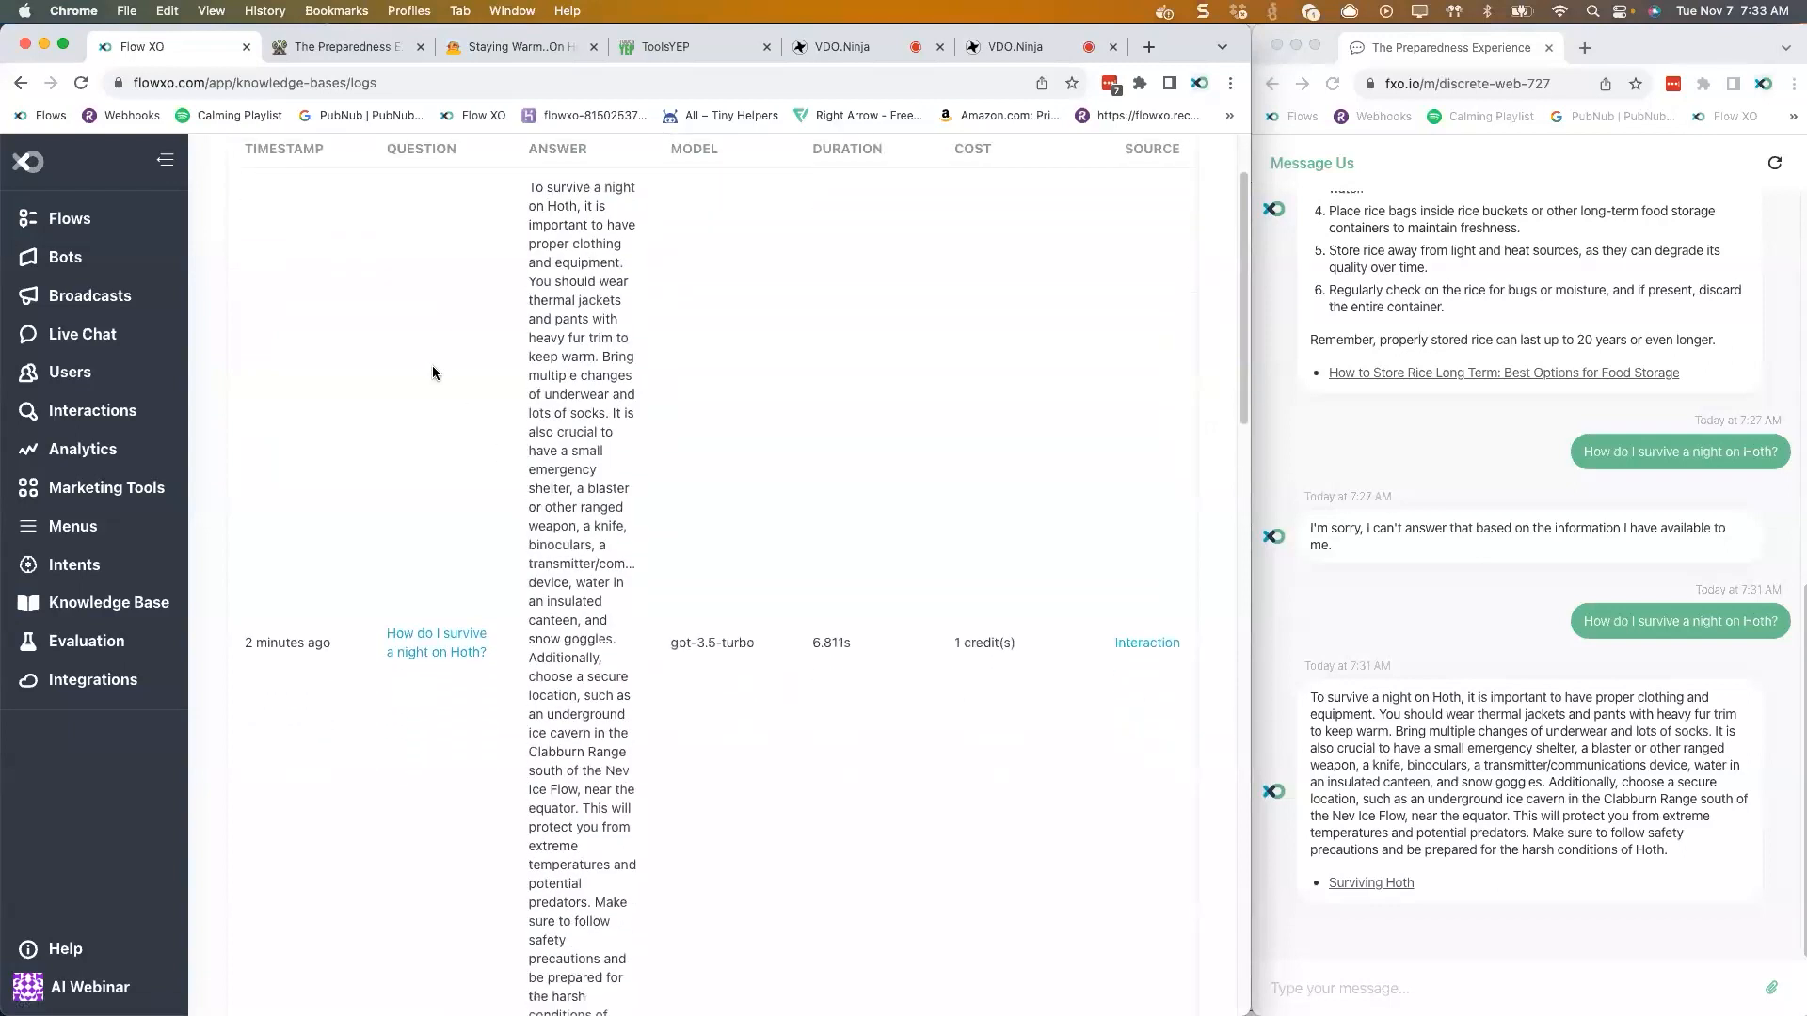
{"action": "scroll", "coordinate": [454, 420], "scroll_direction": "down", "scroll_amount": 2}
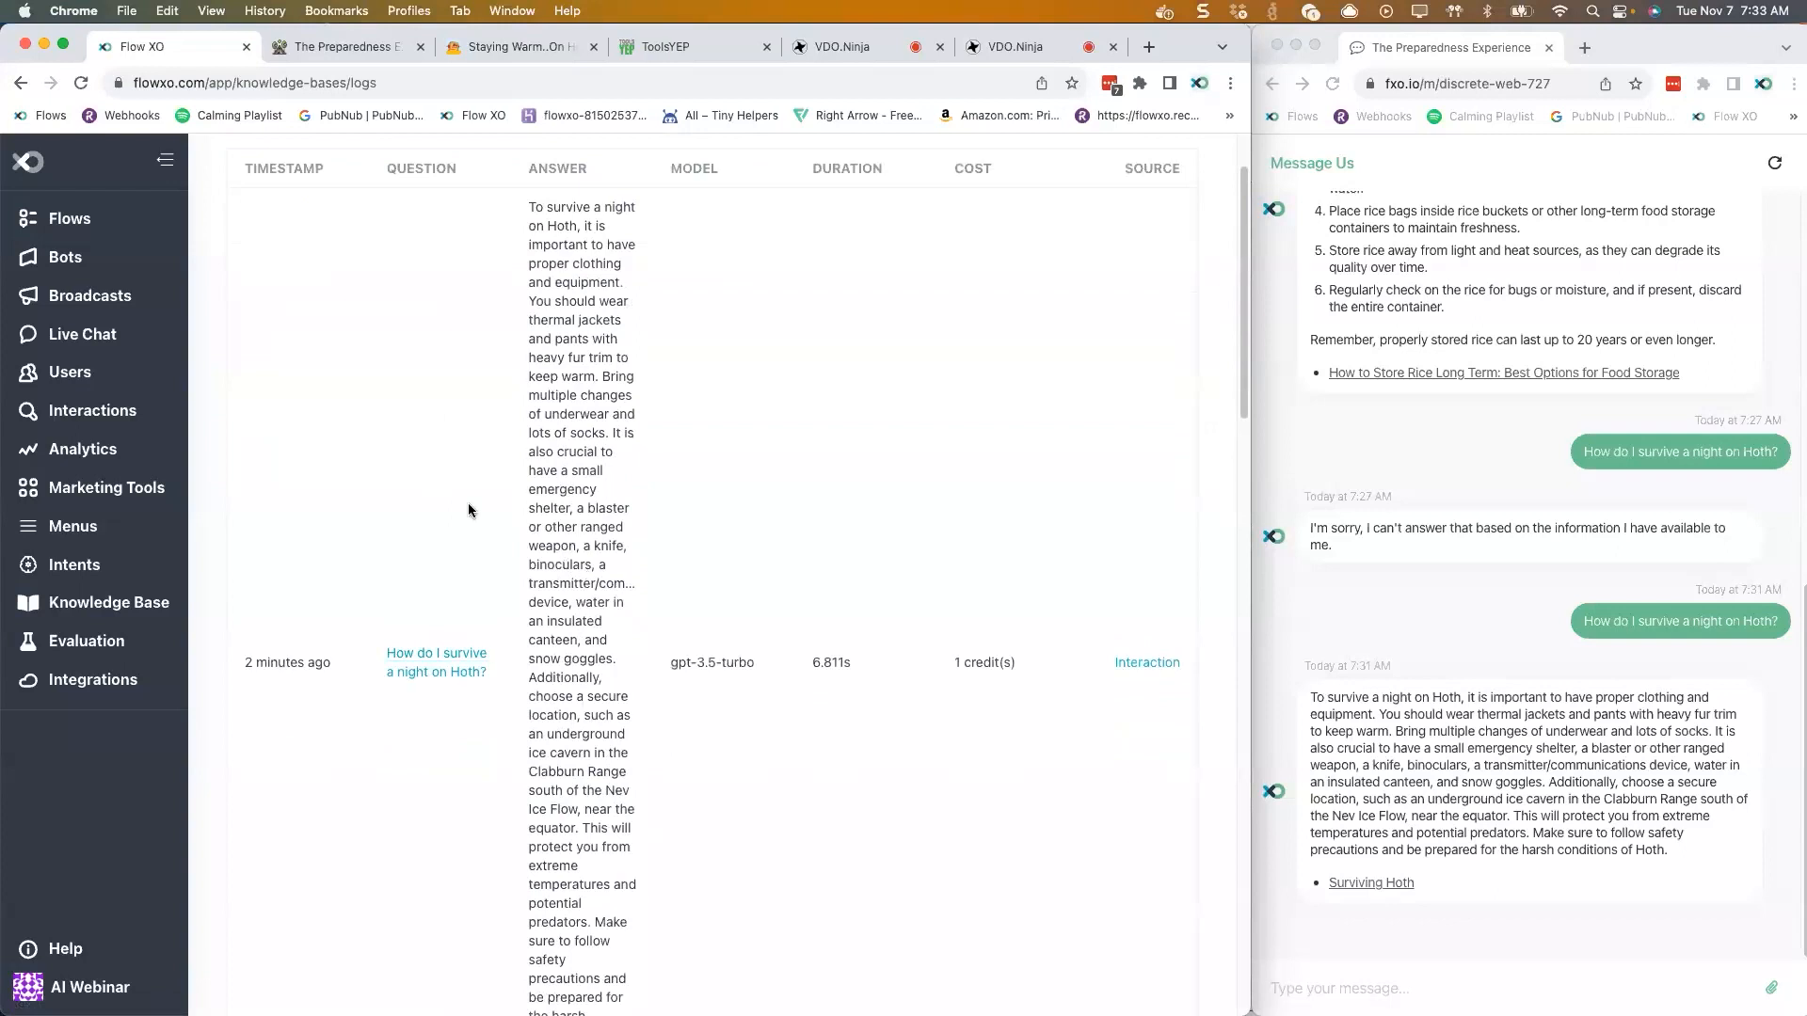
{"action": "scroll", "coordinate": [466, 505], "scroll_direction": "down", "scroll_amount": 5}
{"action": "scroll", "coordinate": [465, 500], "scroll_direction": "up", "scroll_amount": 7}
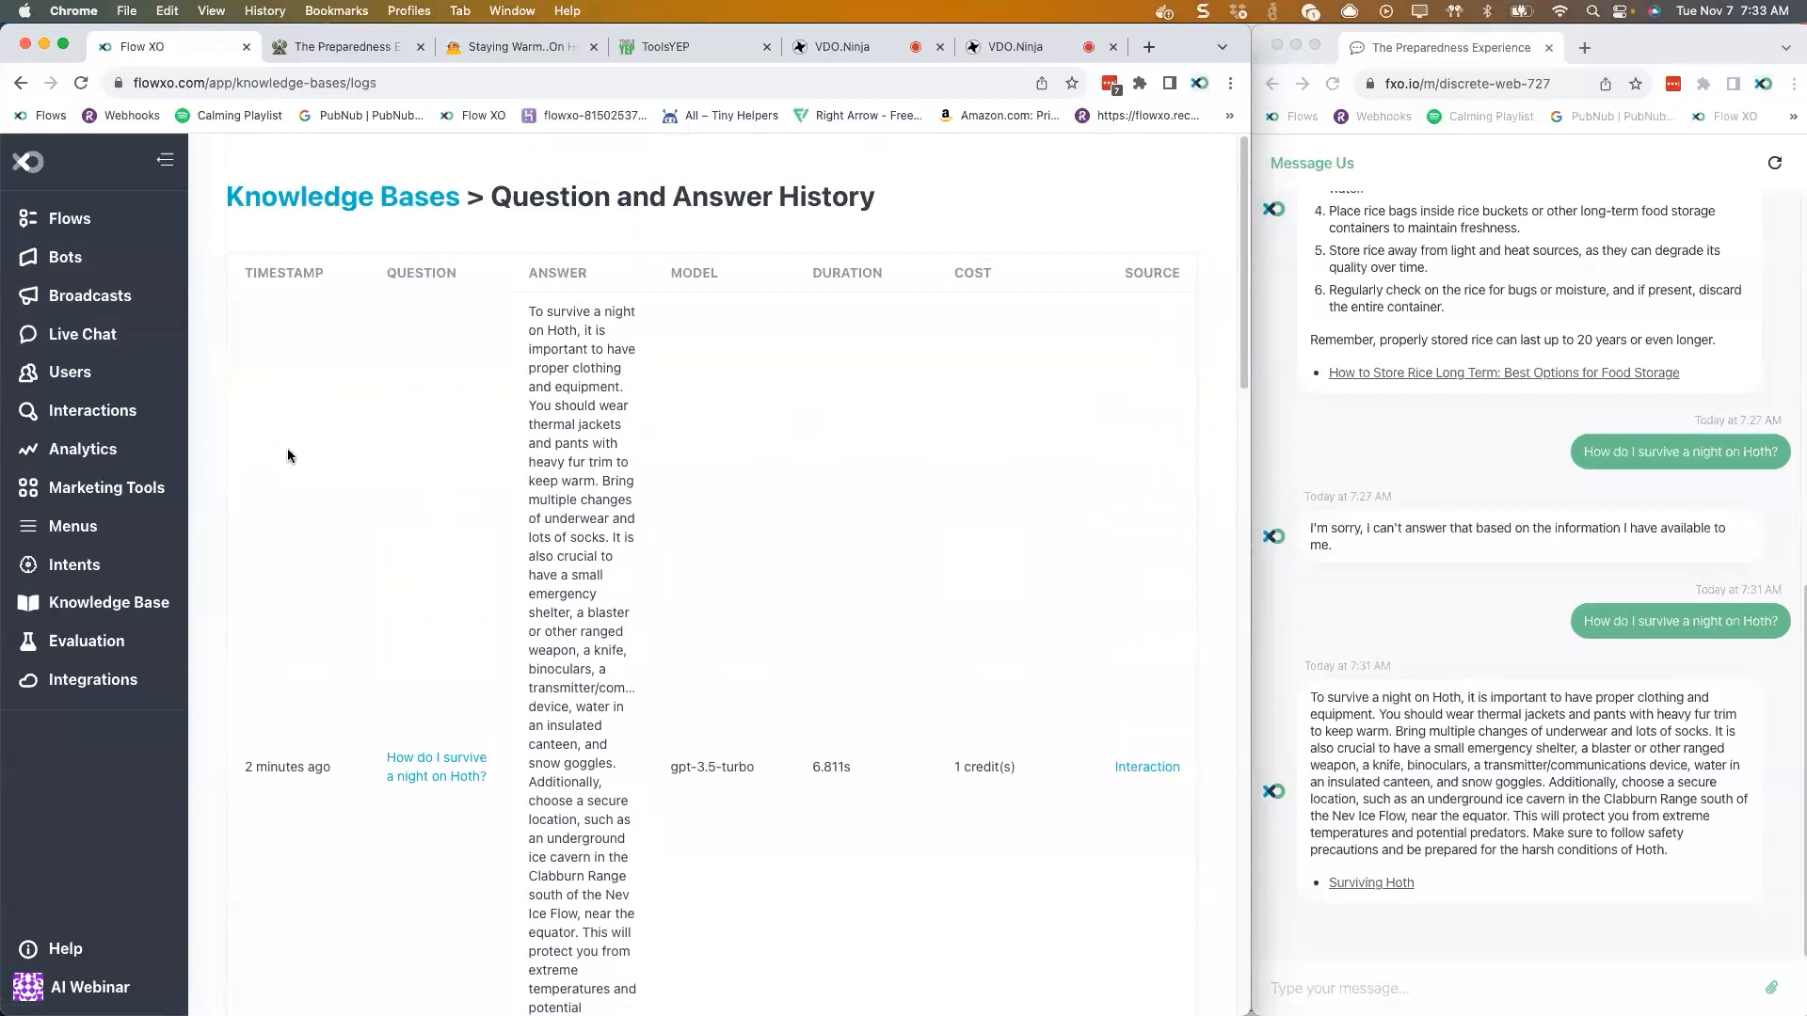
- Set Request Feedback to Yes in the Q & A flow's Answer Question action and save it without a filter
{"action": "left_click", "coordinate": [75, 228]}
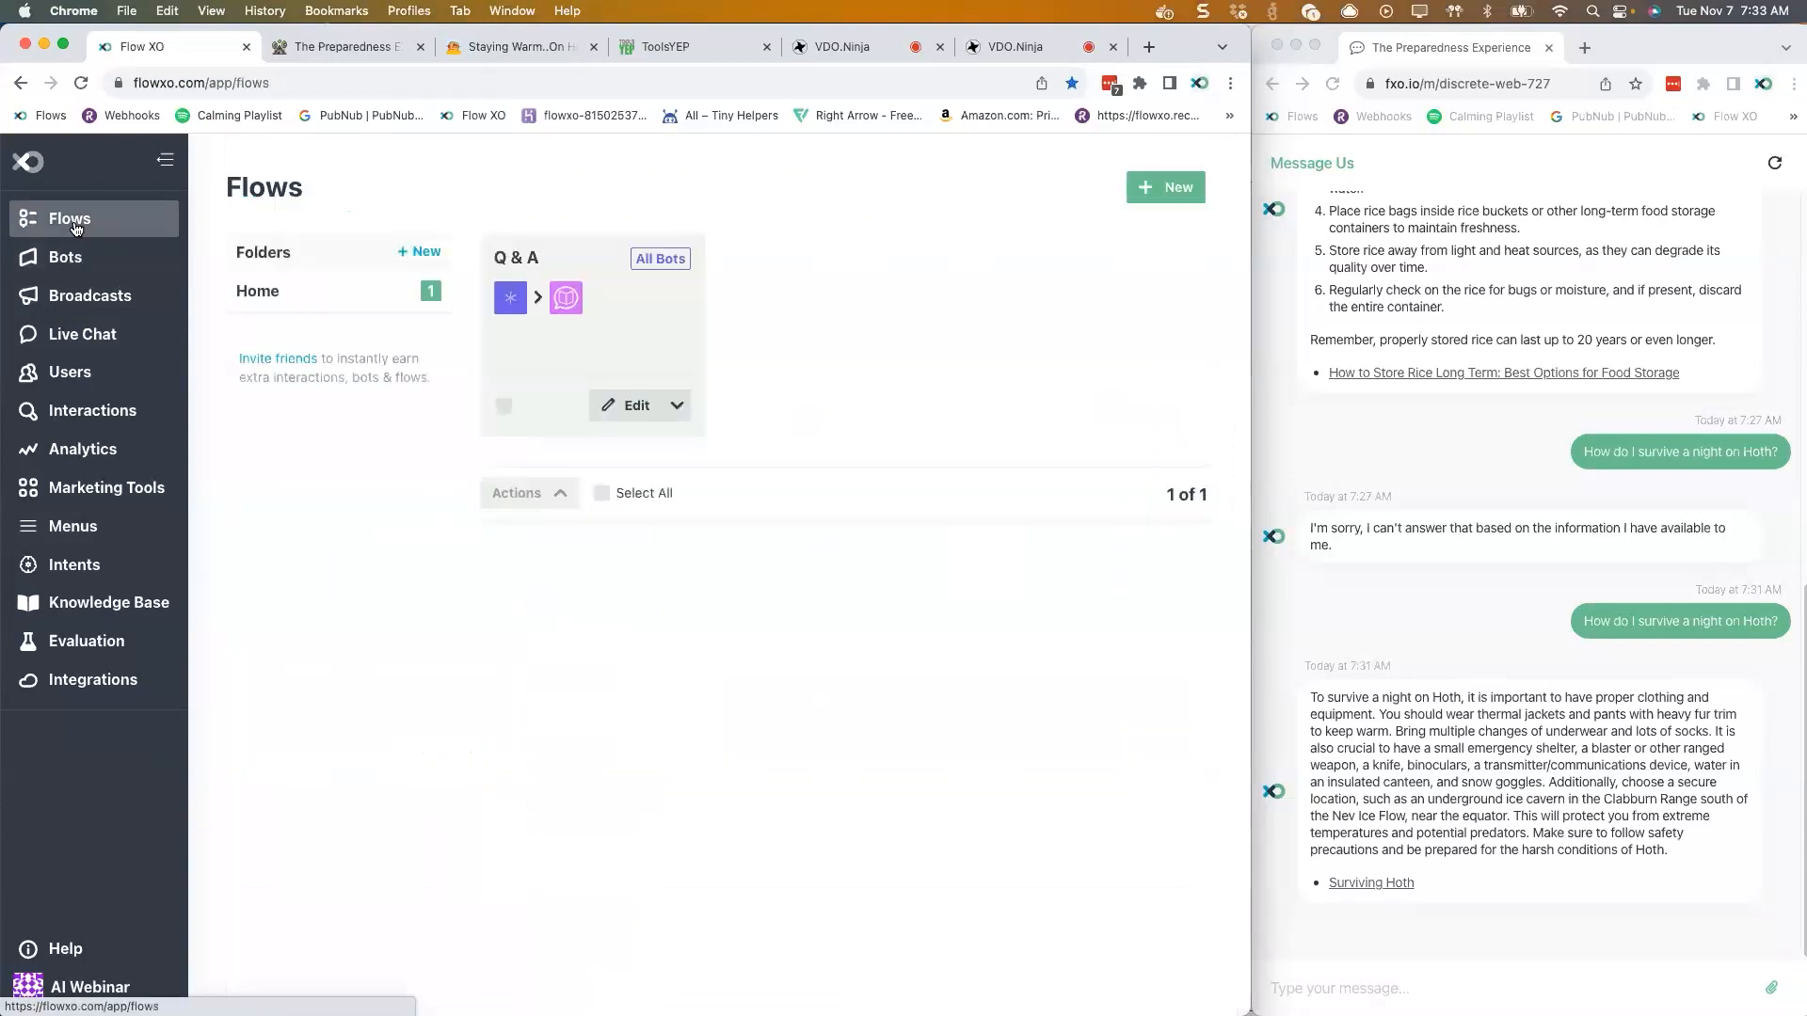
{"action": "left_click", "coordinate": [640, 406]}
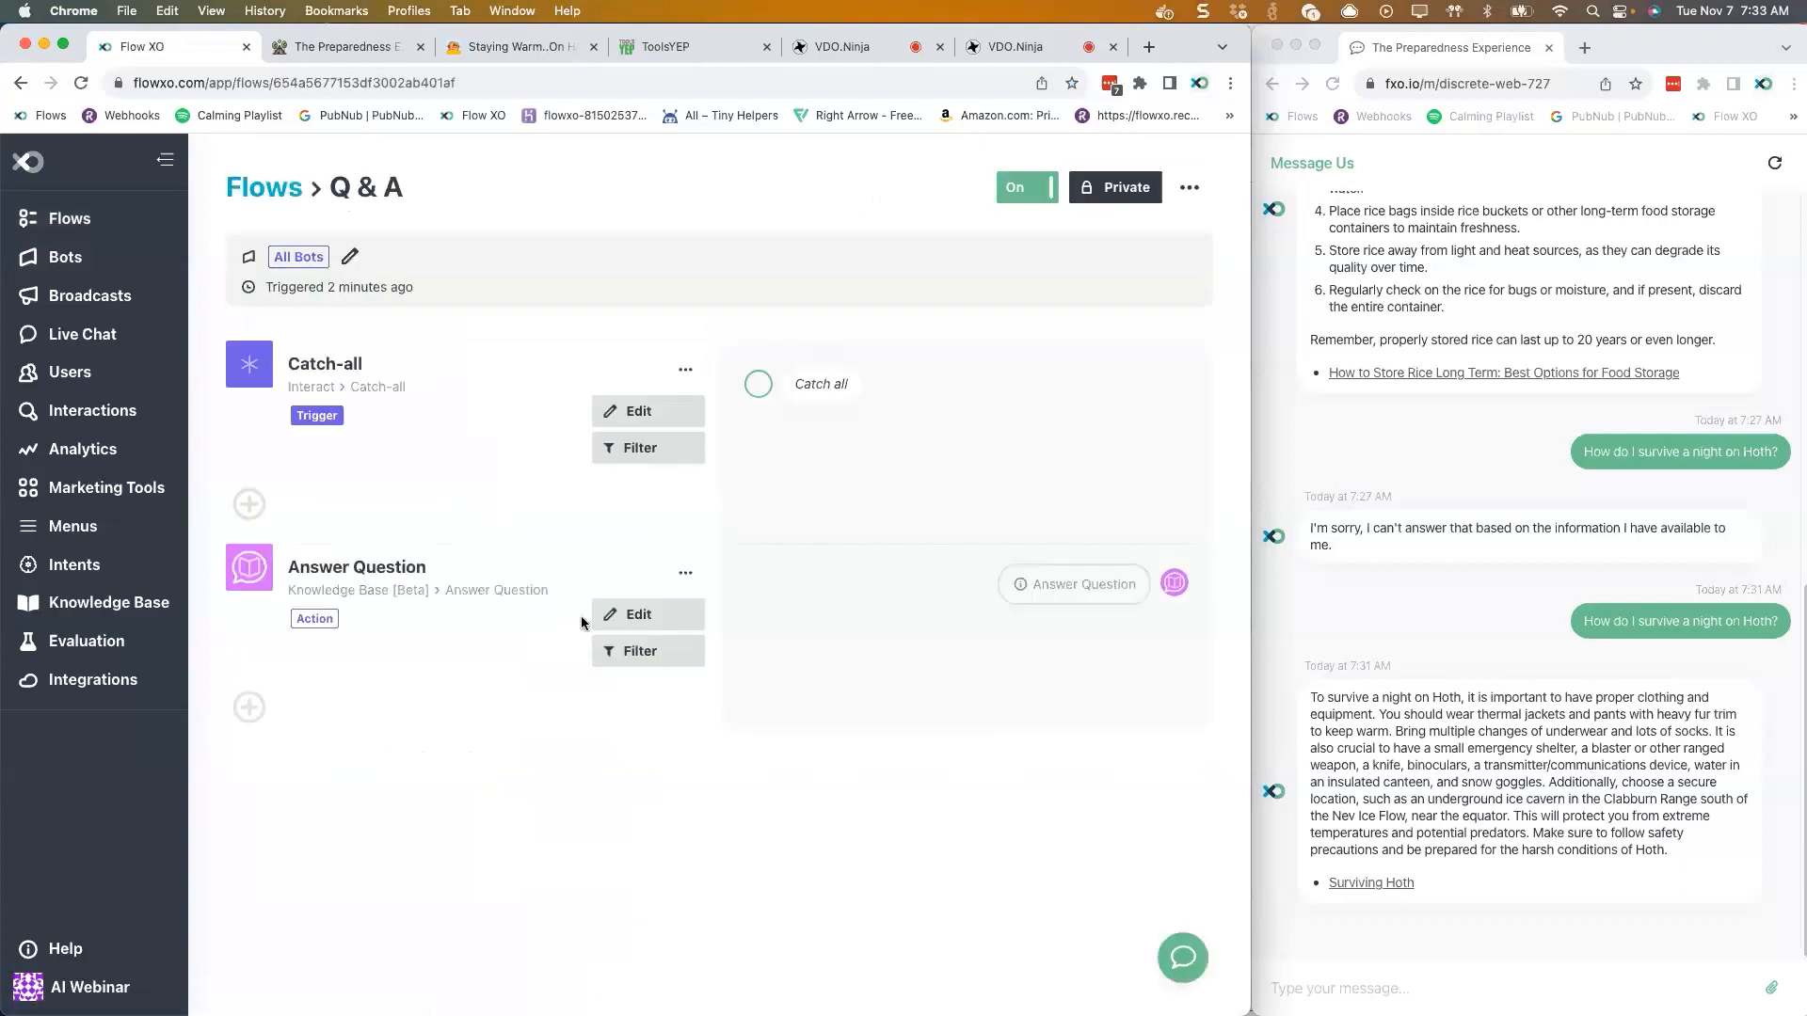
{"action": "left_click", "coordinate": [606, 615]}
{"action": "scroll", "coordinate": [572, 596], "scroll_direction": "down", "scroll_amount": 15}
{"action": "left_click", "coordinate": [360, 773]}
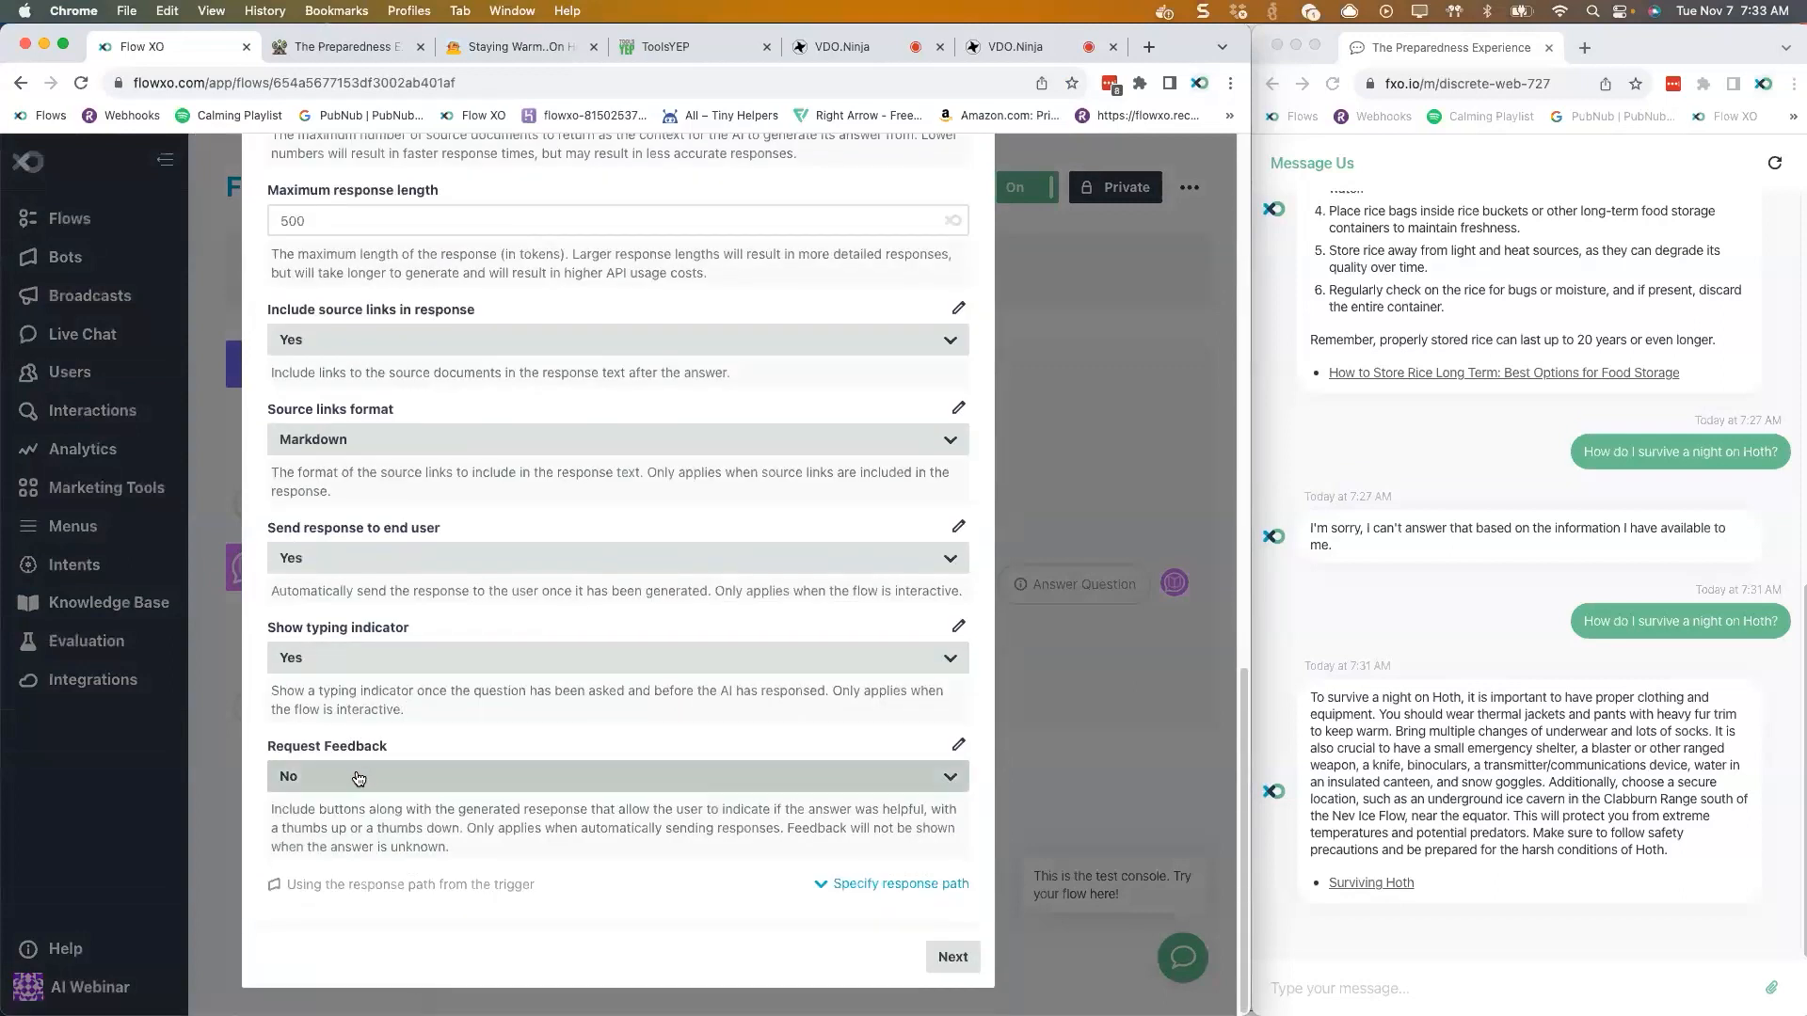
{"action": "left_click", "coordinate": [356, 832]}
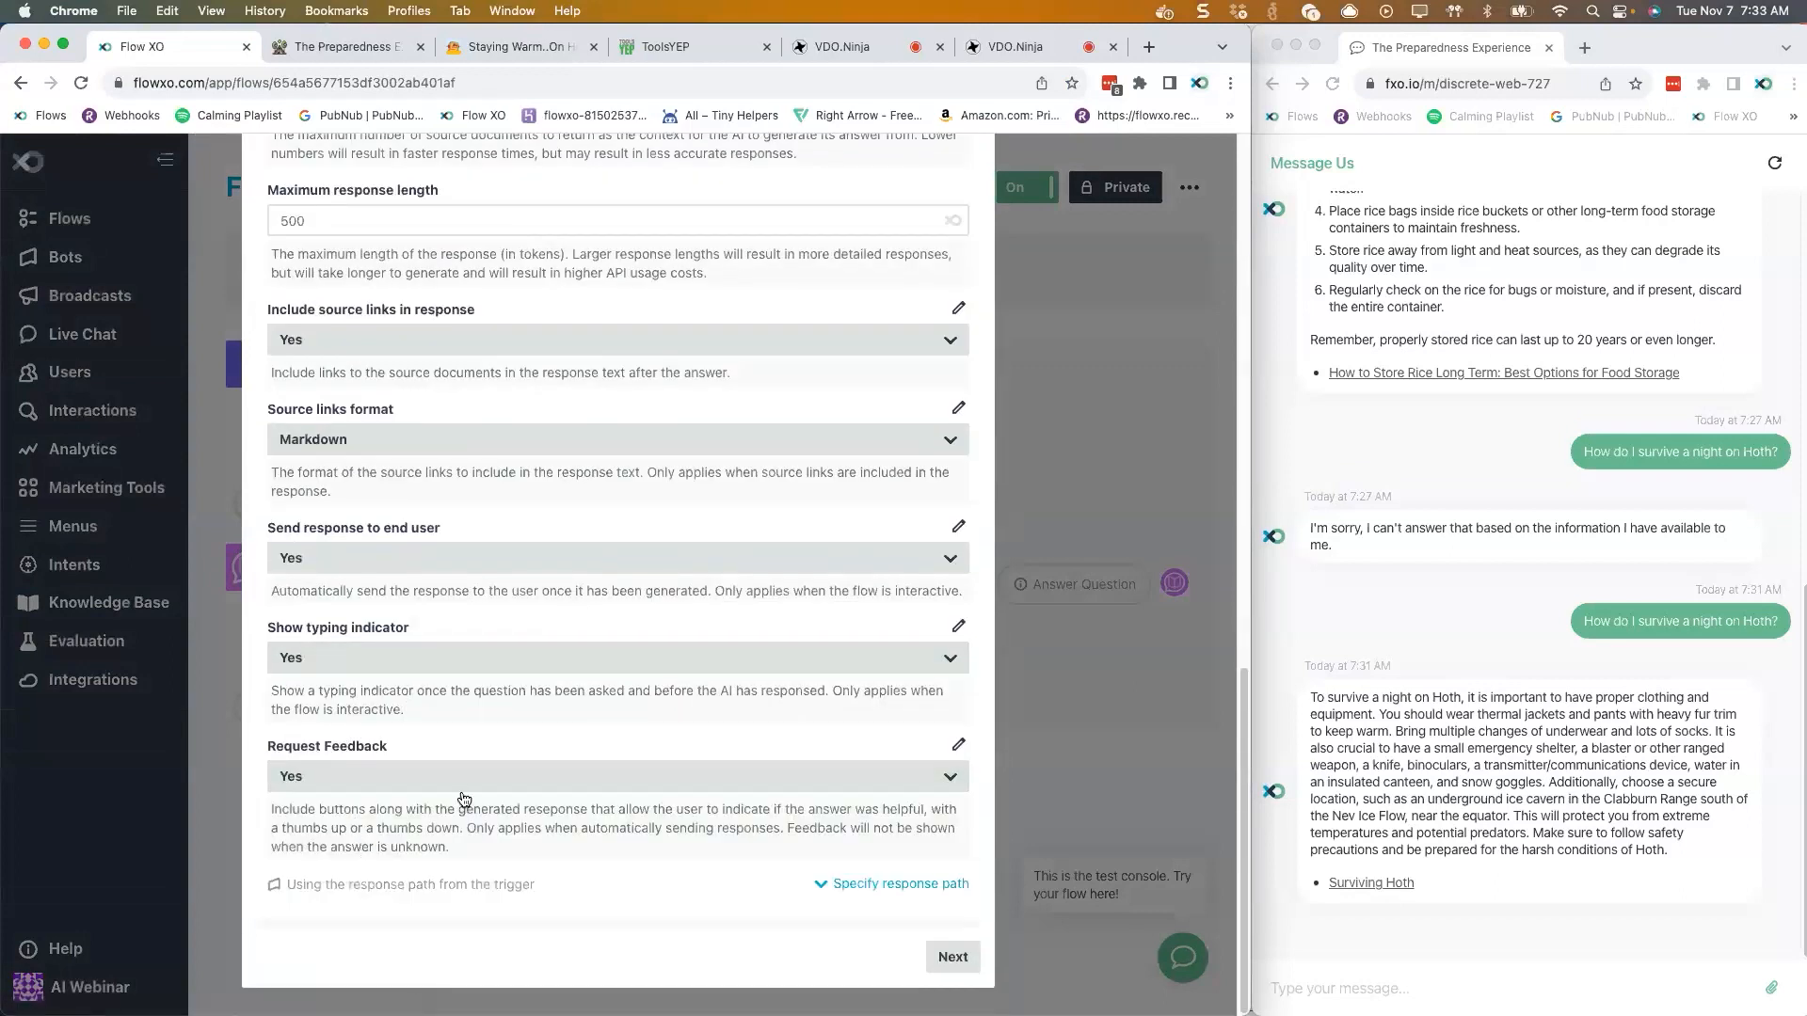
{"action": "left_click", "coordinate": [950, 956]}
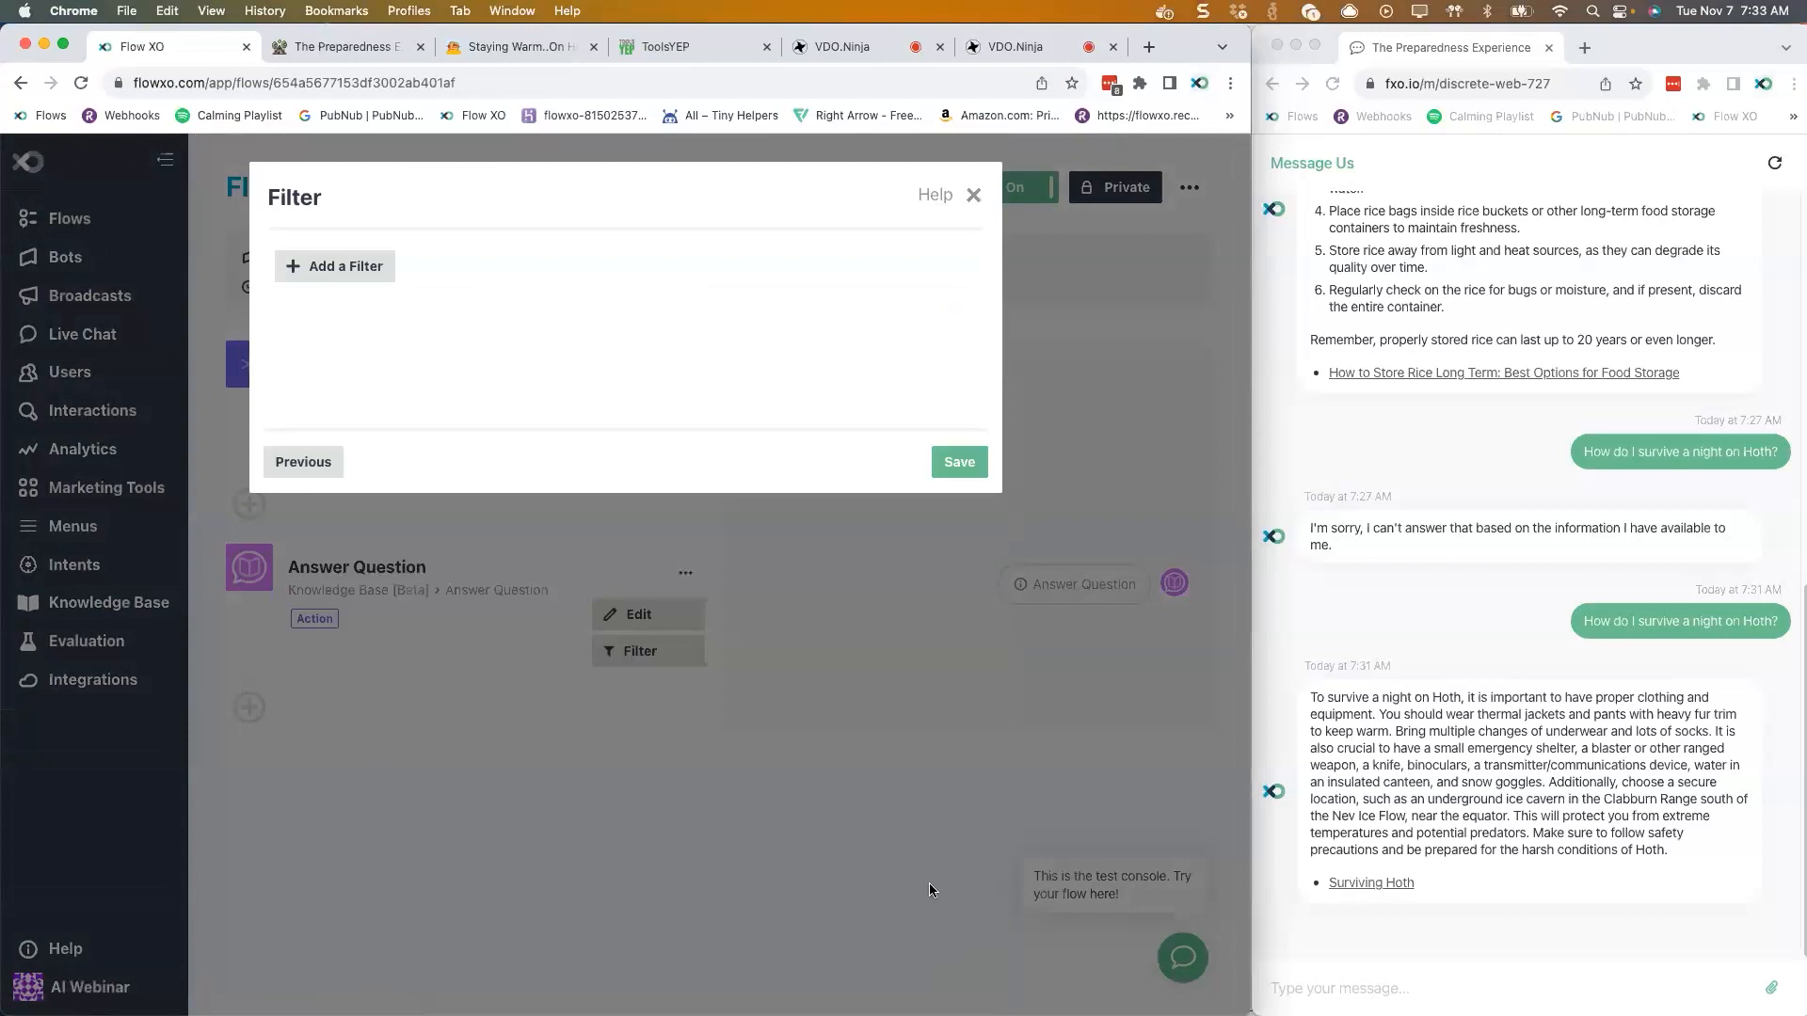
{"action": "left_click", "coordinate": [950, 465]}
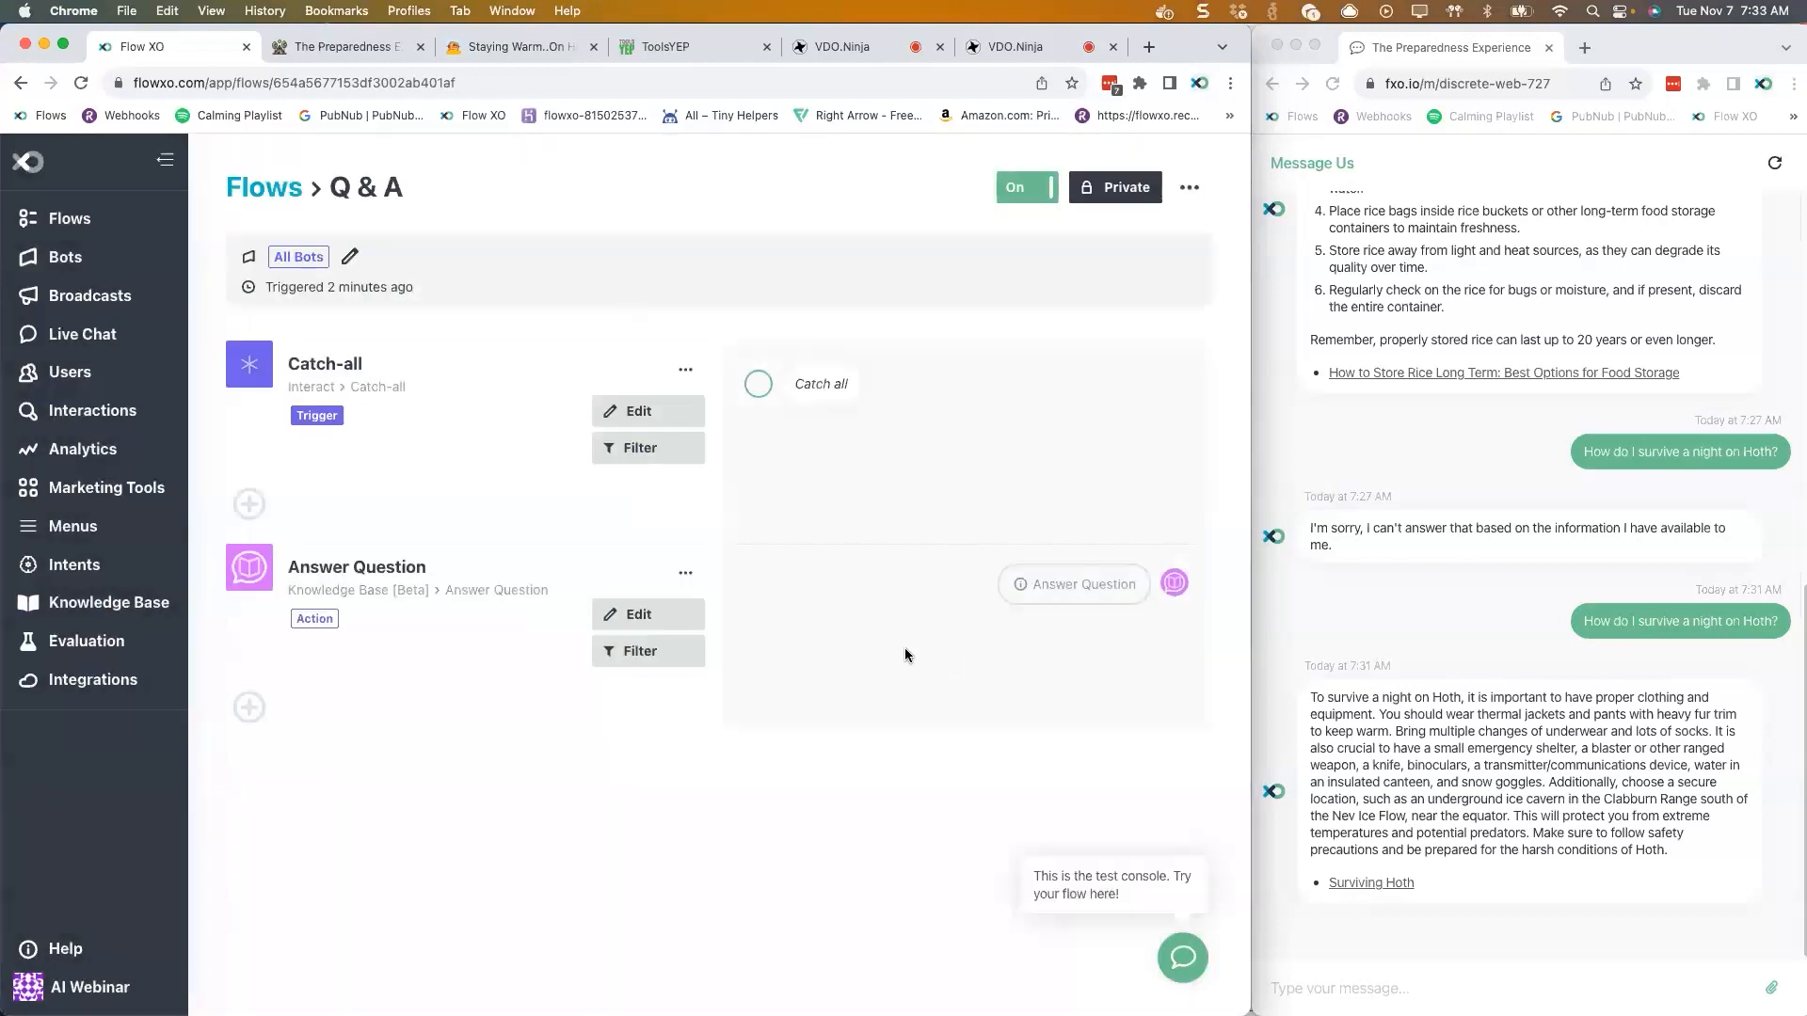
- Ask the web chatbot "What is a good surivival bow?" and "How do I survive a night on Hoth" to test the feedback request
{"action": "left_click", "coordinate": [1344, 987]}
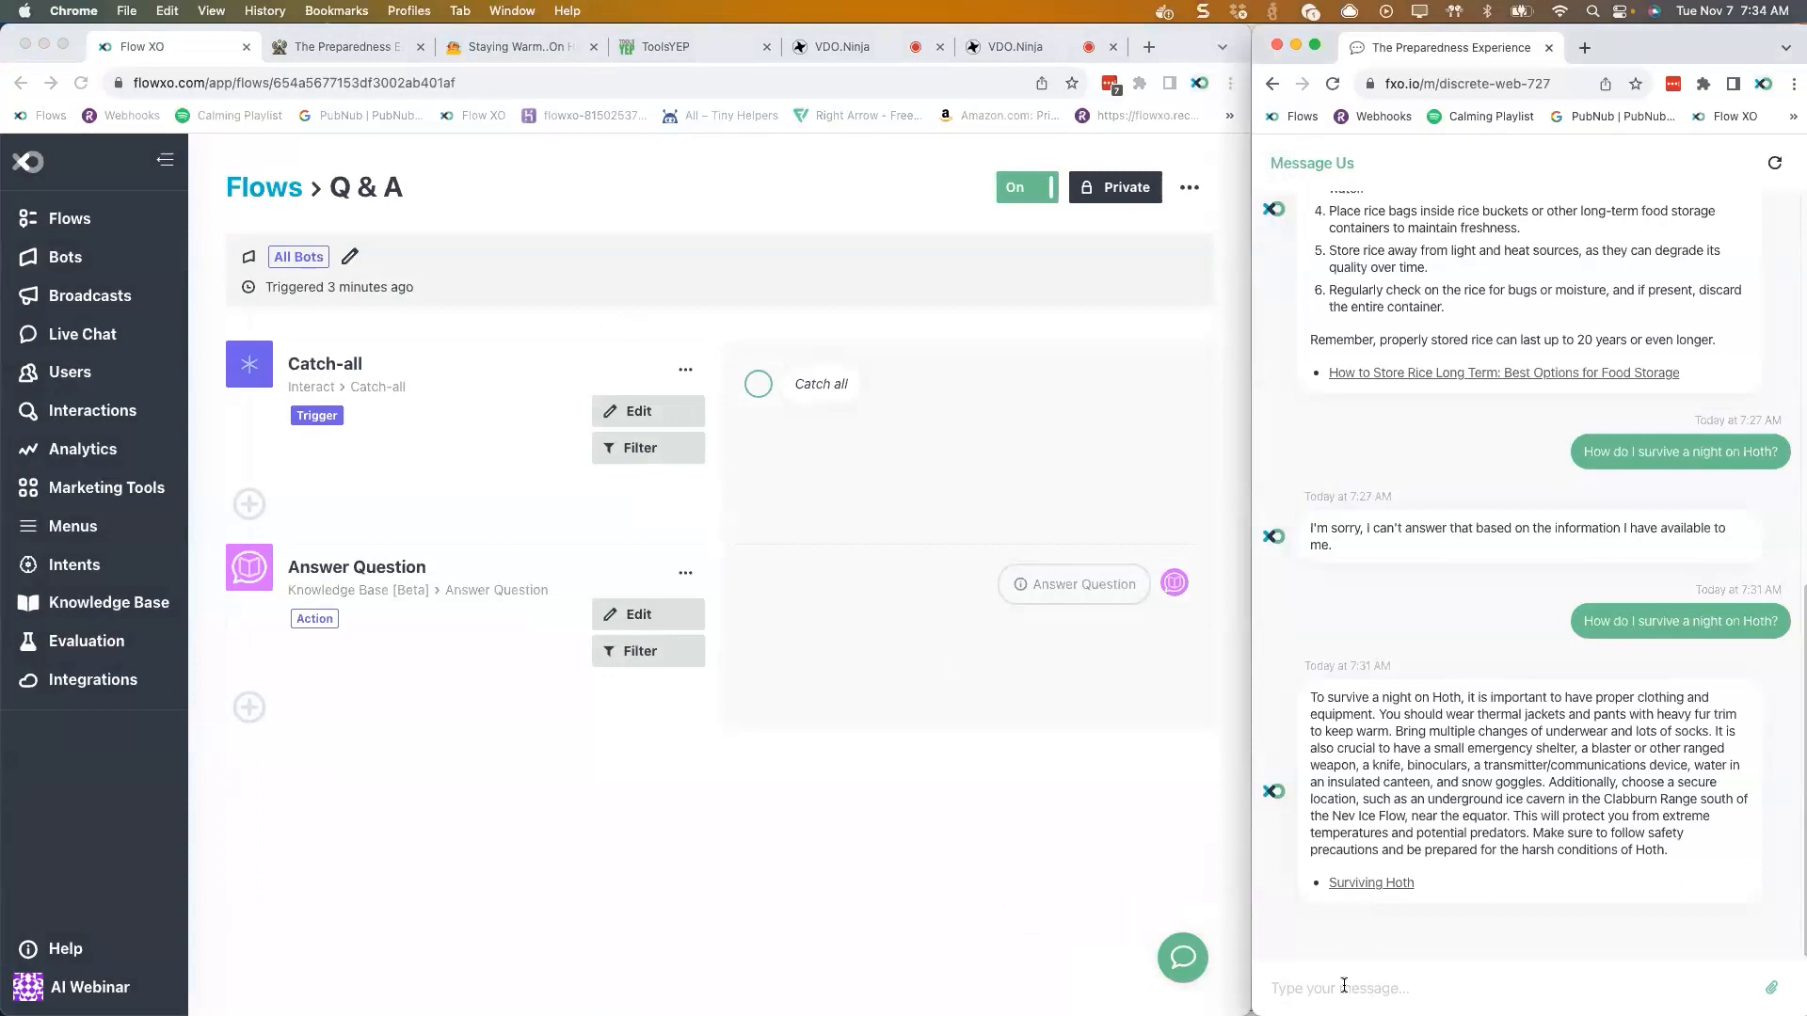
{"action": "type", "text": "What is a good surivival bow?"}
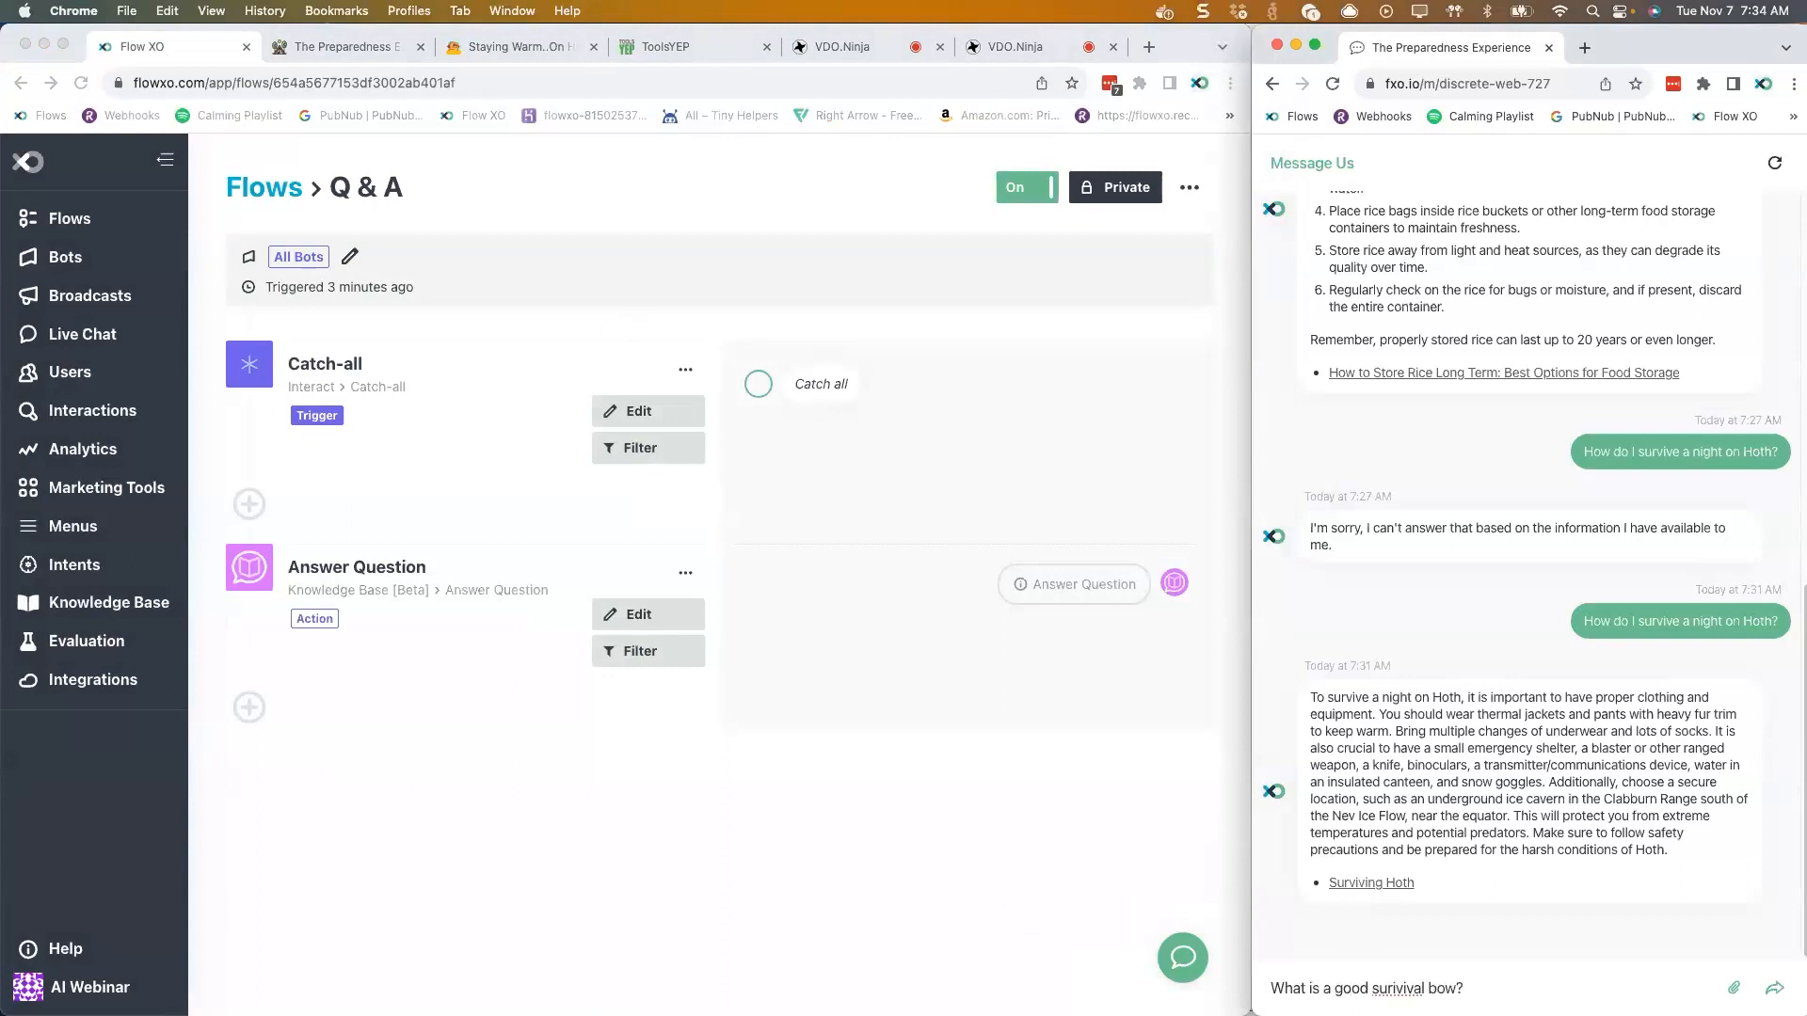
{"action": "key", "text": "Return"}
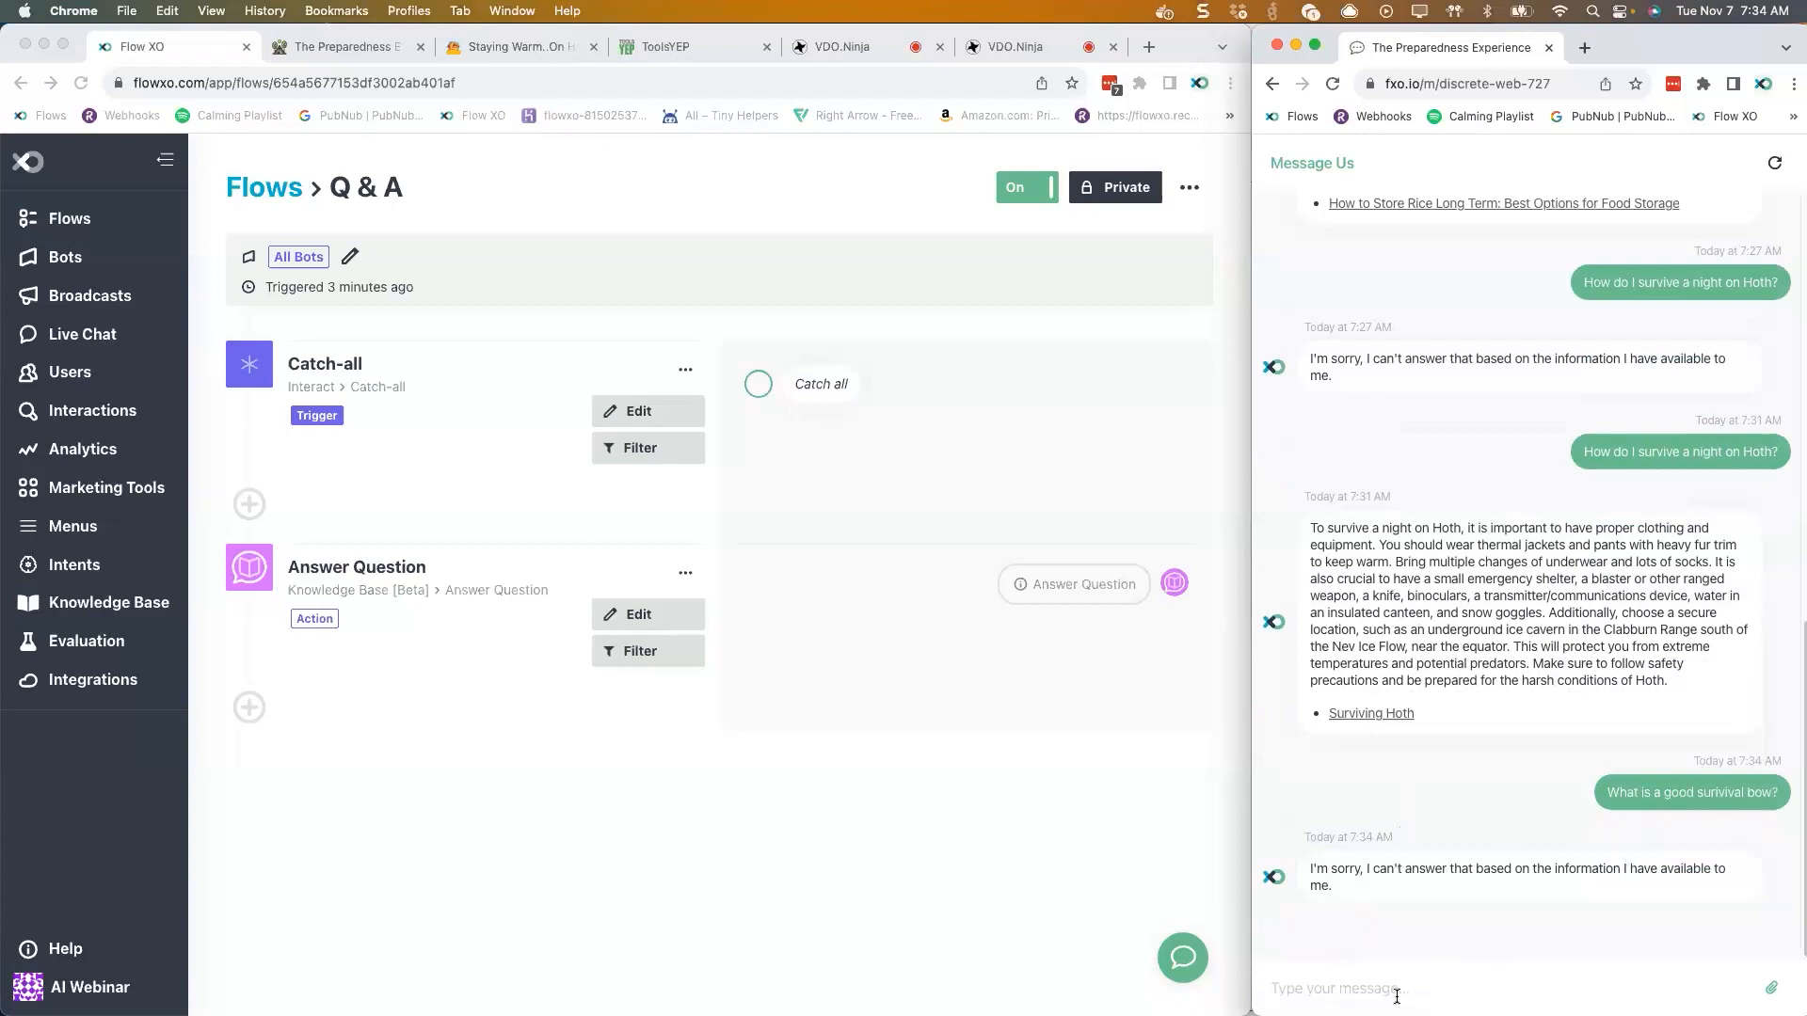
{"action": "type", "text": "How do I survive"}
{"action": "type", "text": " a night on Hoth"}
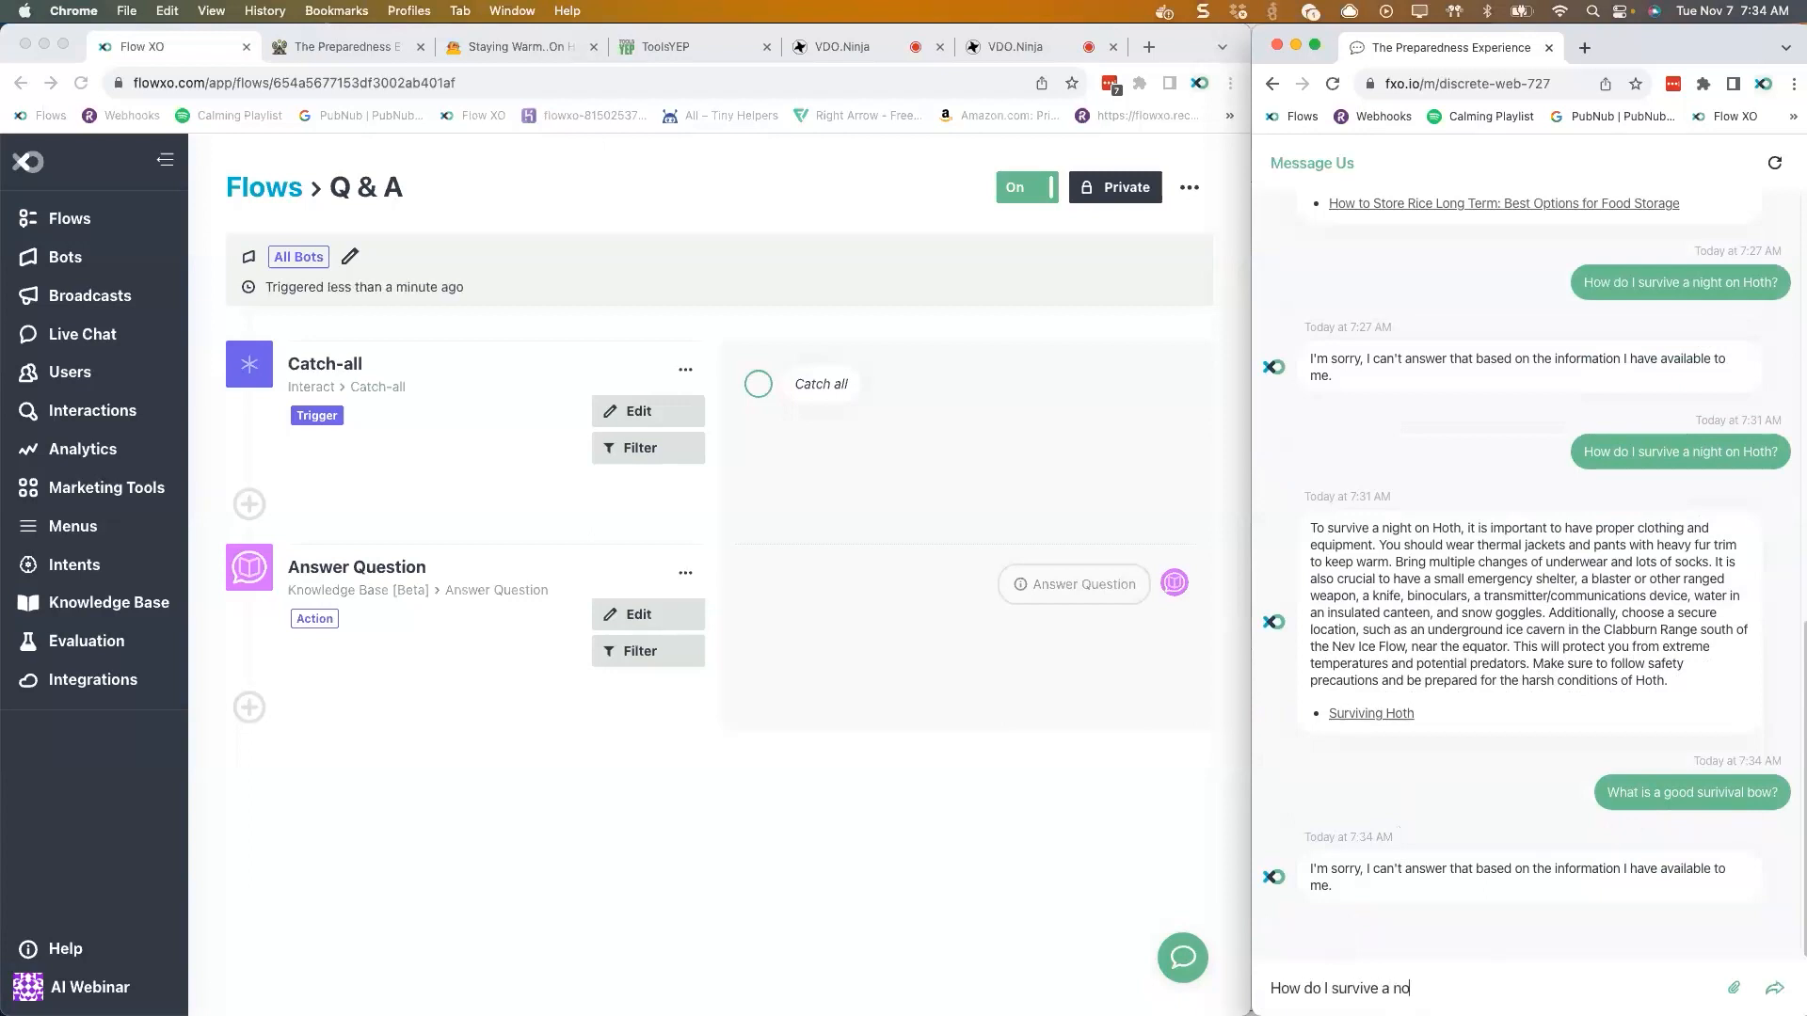
{"action": "key", "text": "Return"}
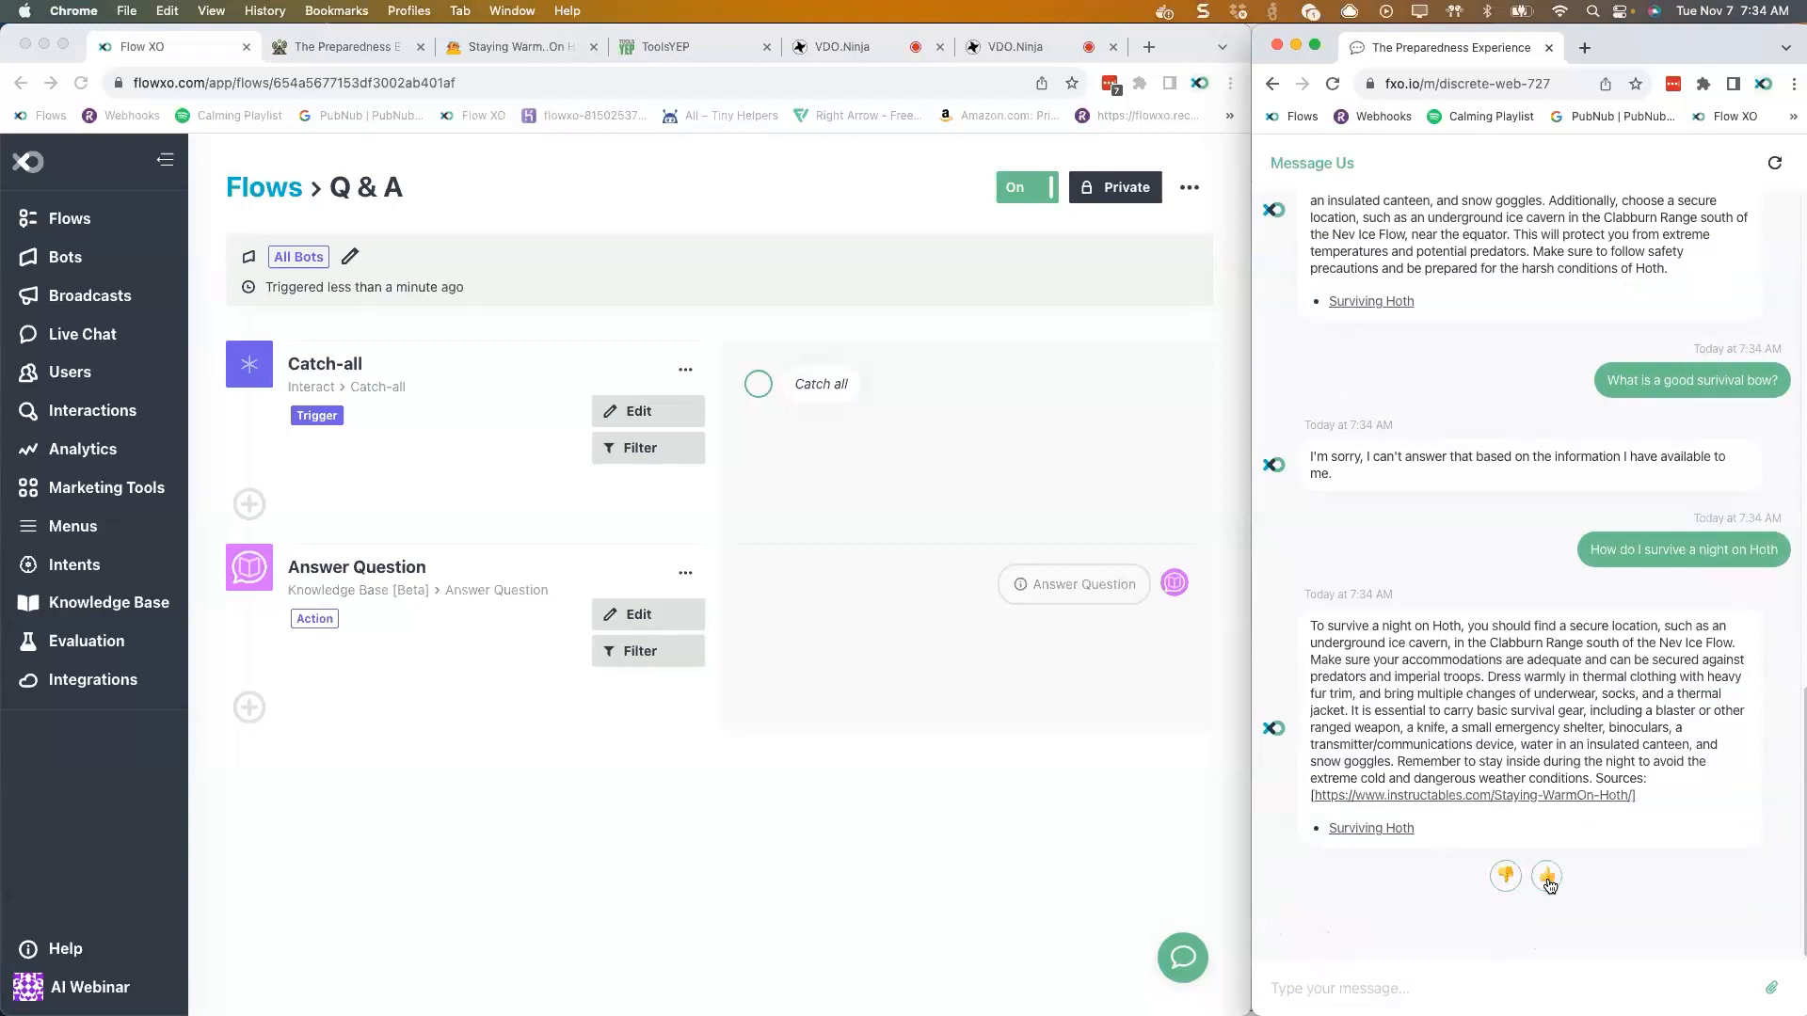
- Give the chatbot's answer about surviving a night on Hoth a thumbs-down and open the Evaluation Dashboard
{"action": "left_click", "coordinate": [1505, 877]}
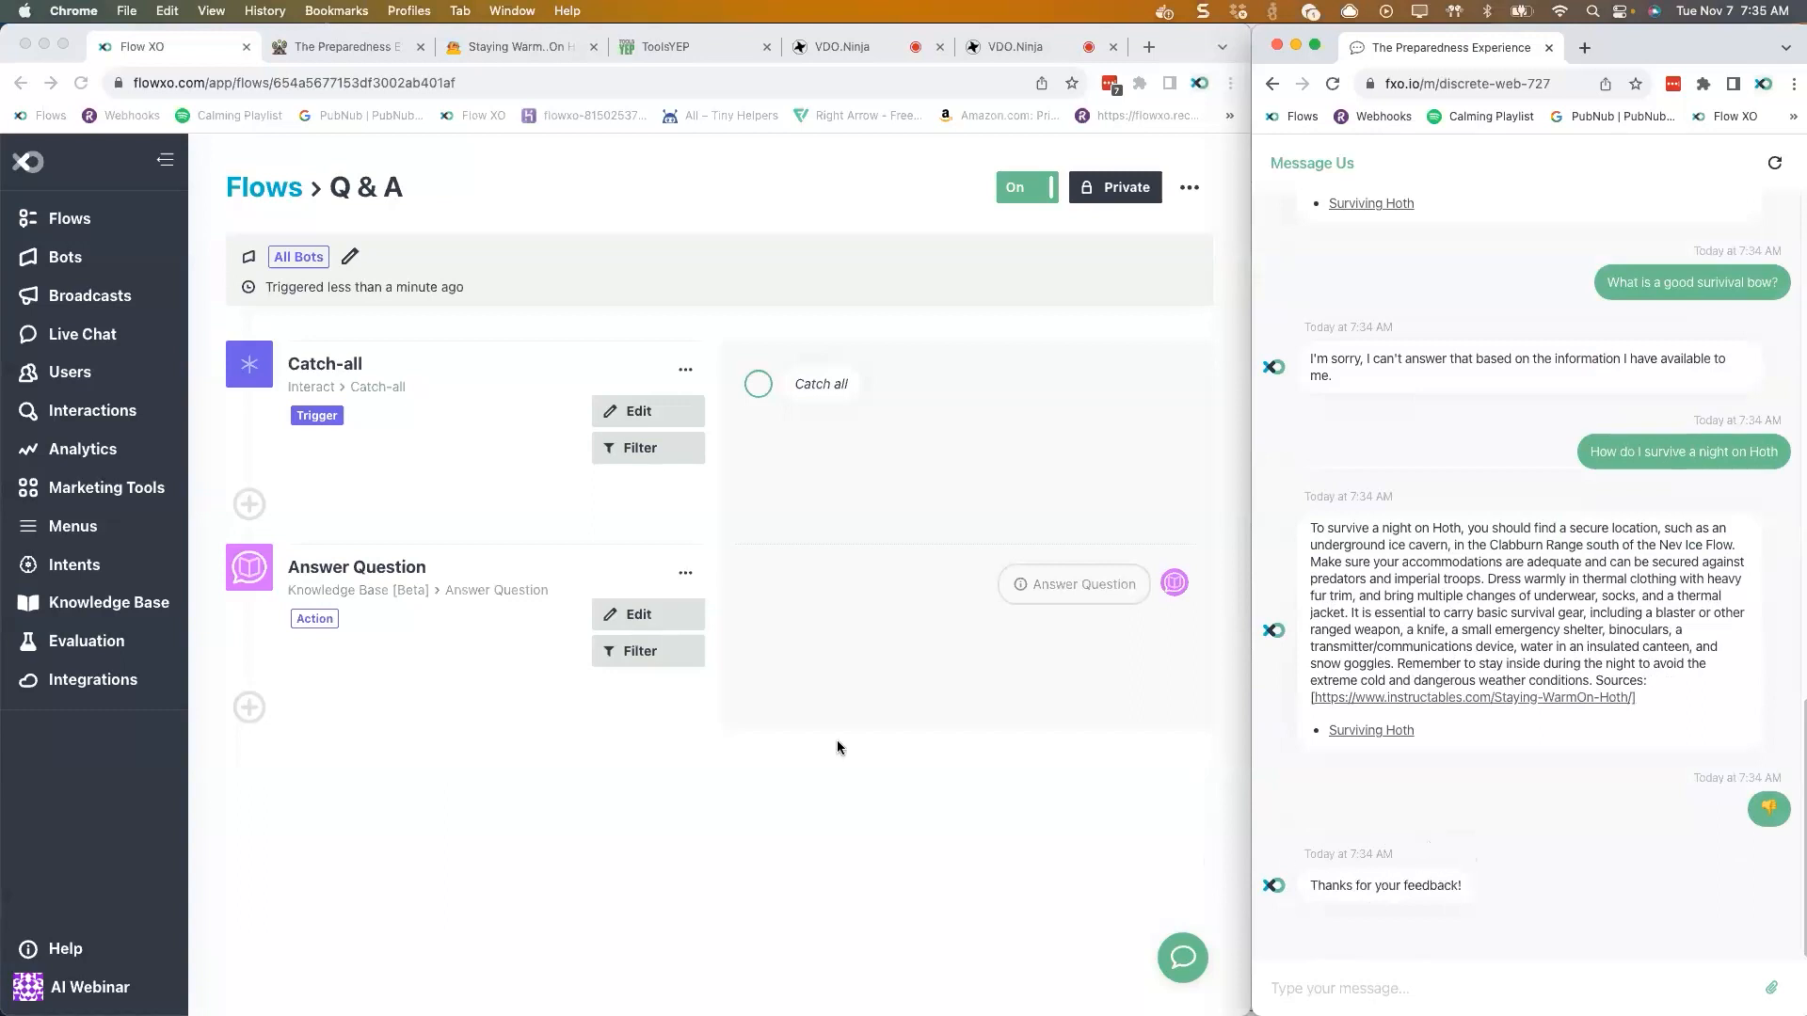
{"action": "left_click", "coordinate": [113, 654]}
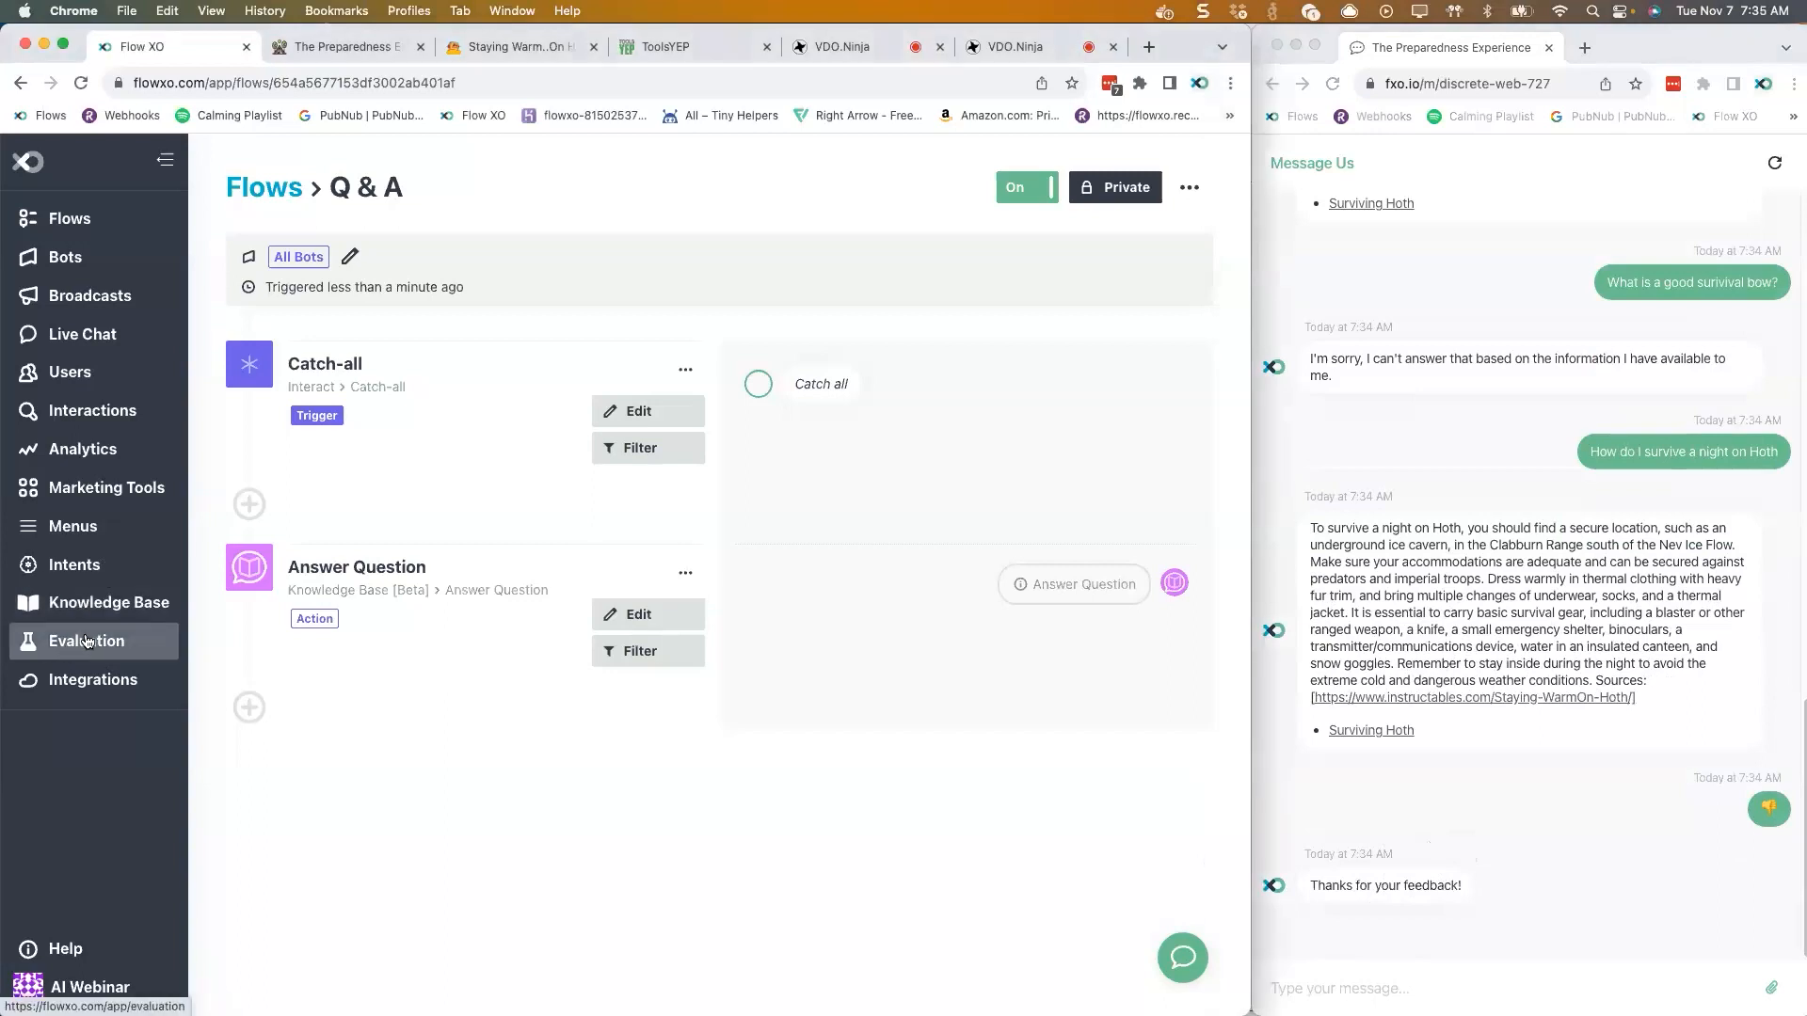
{"action": "left_click", "coordinate": [86, 642]}
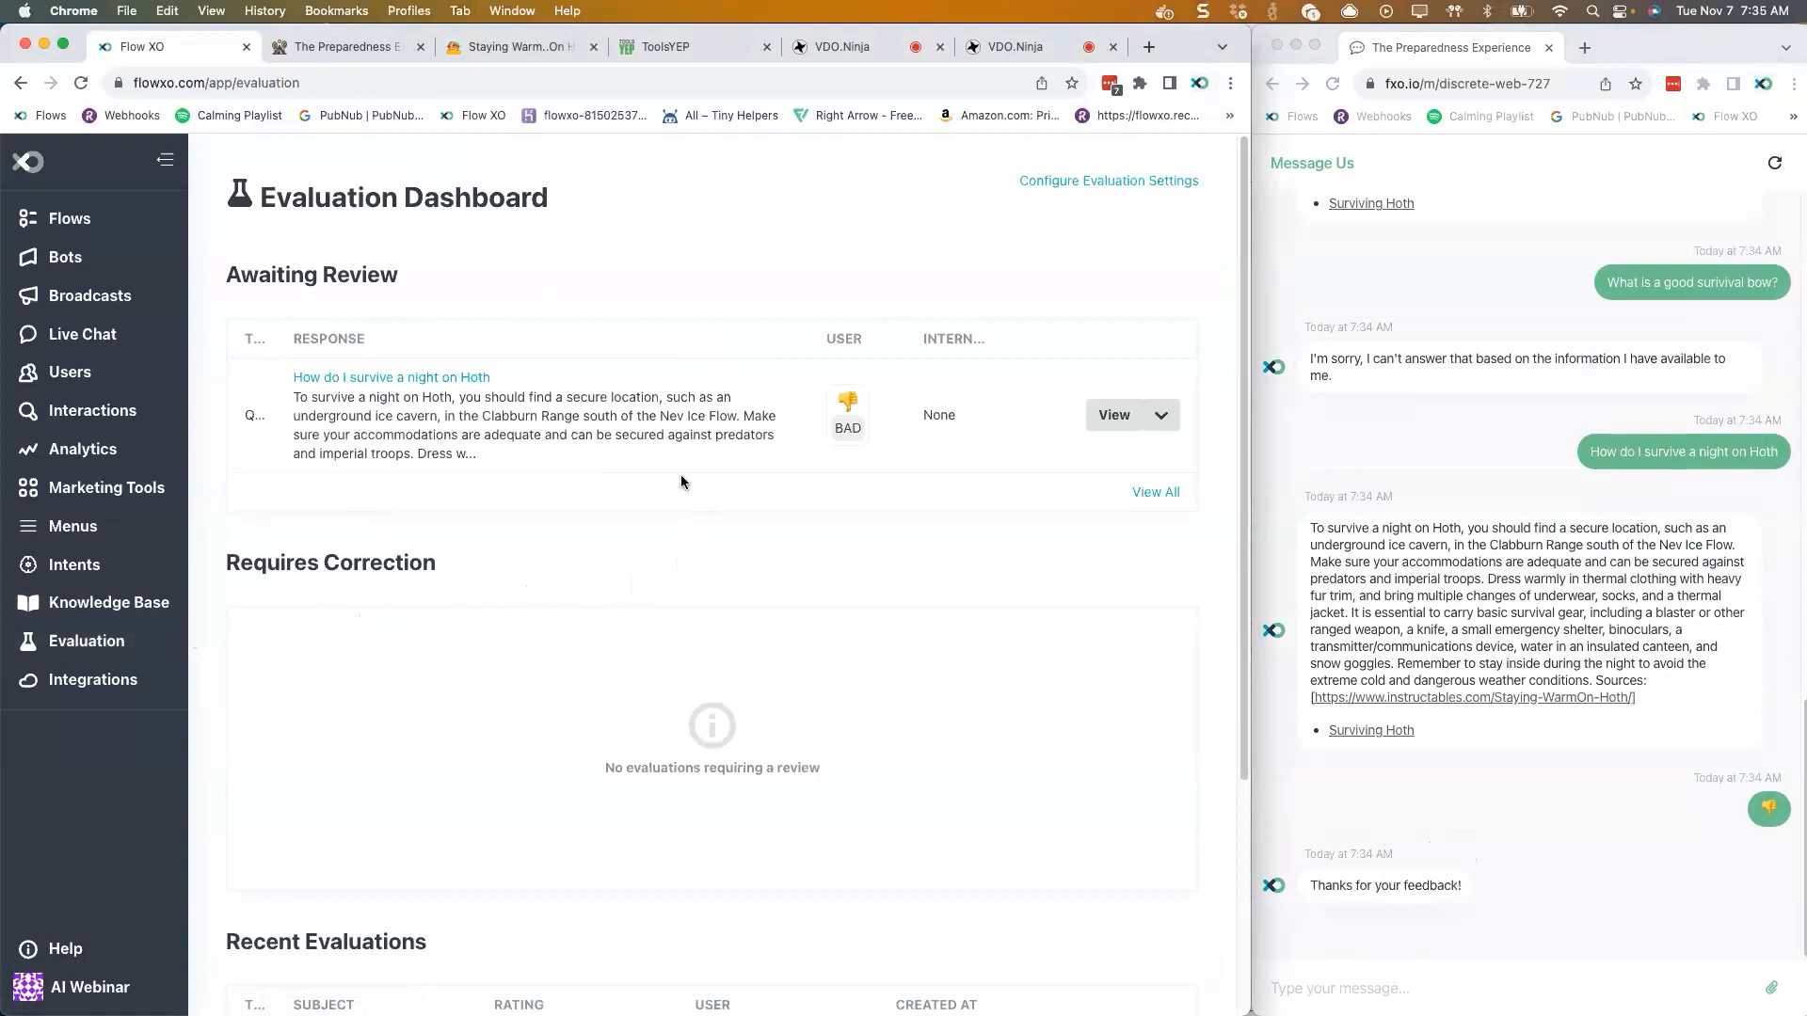
- Examine the AI Evaluation settings and the frequency options for flagging provided answers and unknown answers for human evaluation
{"action": "left_click", "coordinate": [1047, 181]}
{"action": "scroll", "coordinate": [488, 717], "scroll_direction": "down", "scroll_amount": 2}
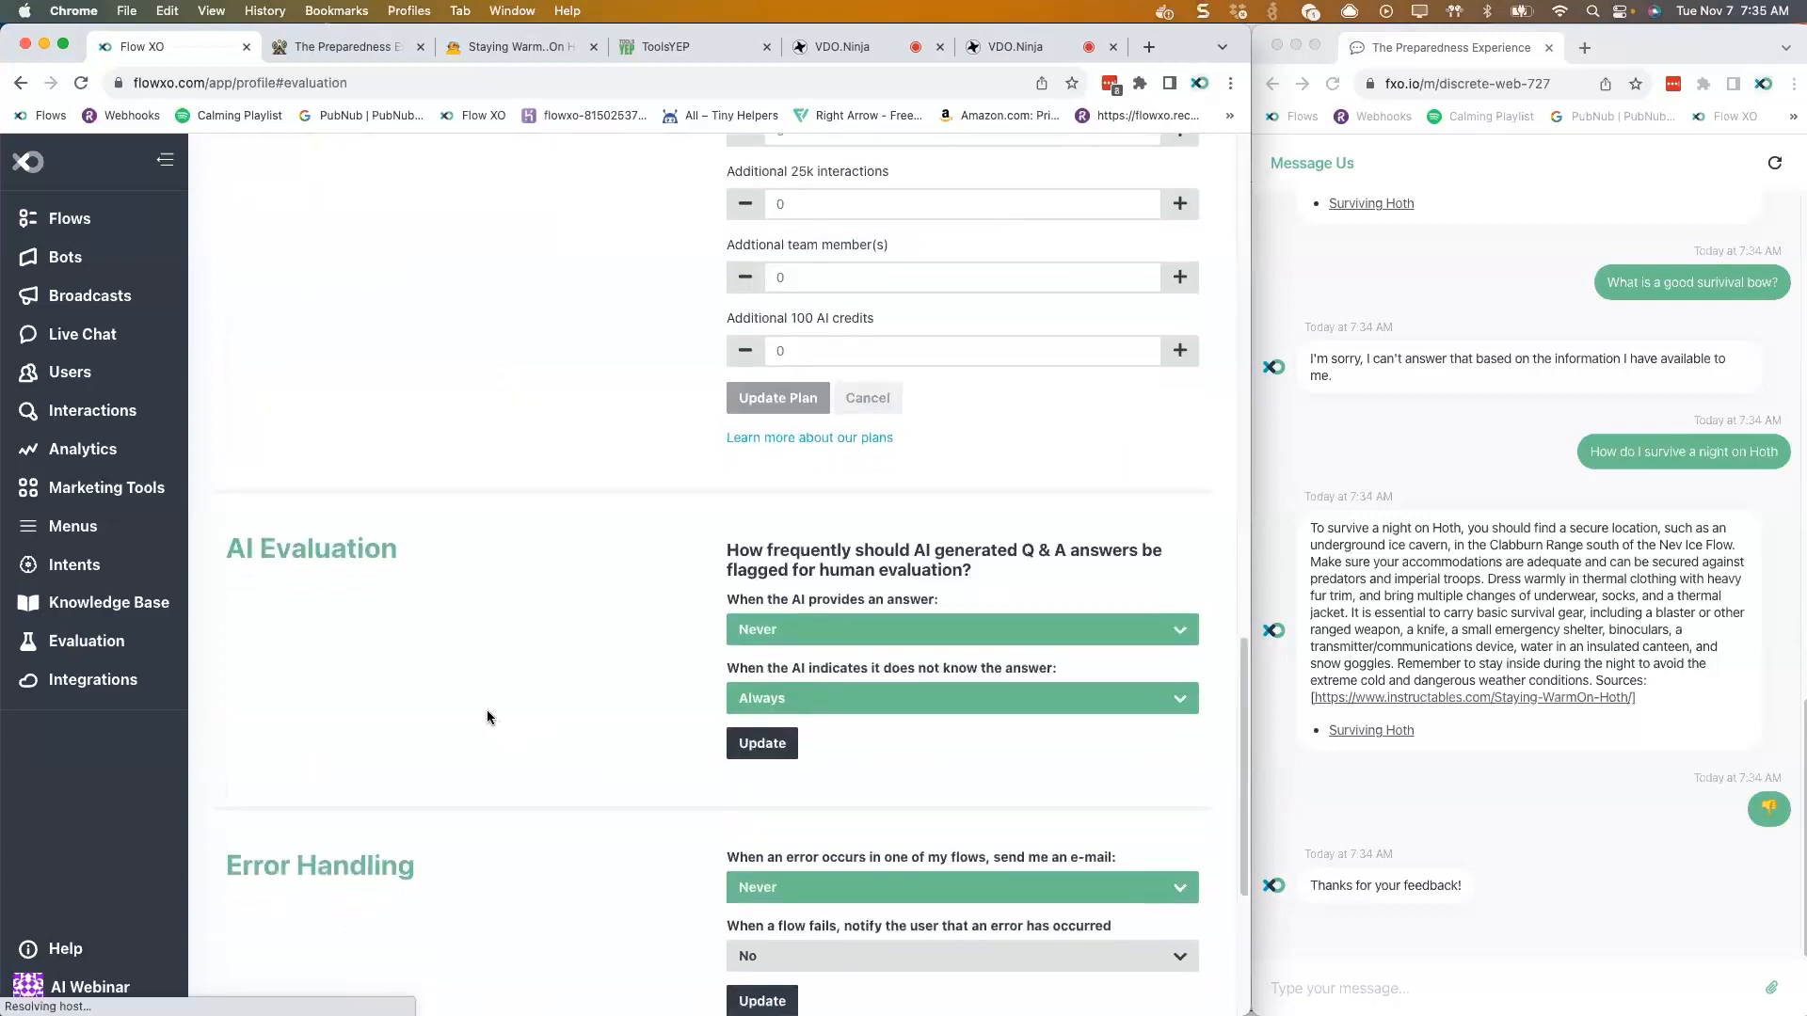
{"action": "scroll", "coordinate": [487, 717], "scroll_direction": "up", "scroll_amount": 1}
{"action": "scroll", "coordinate": [791, 565], "scroll_direction": "up", "scroll_amount": 1}
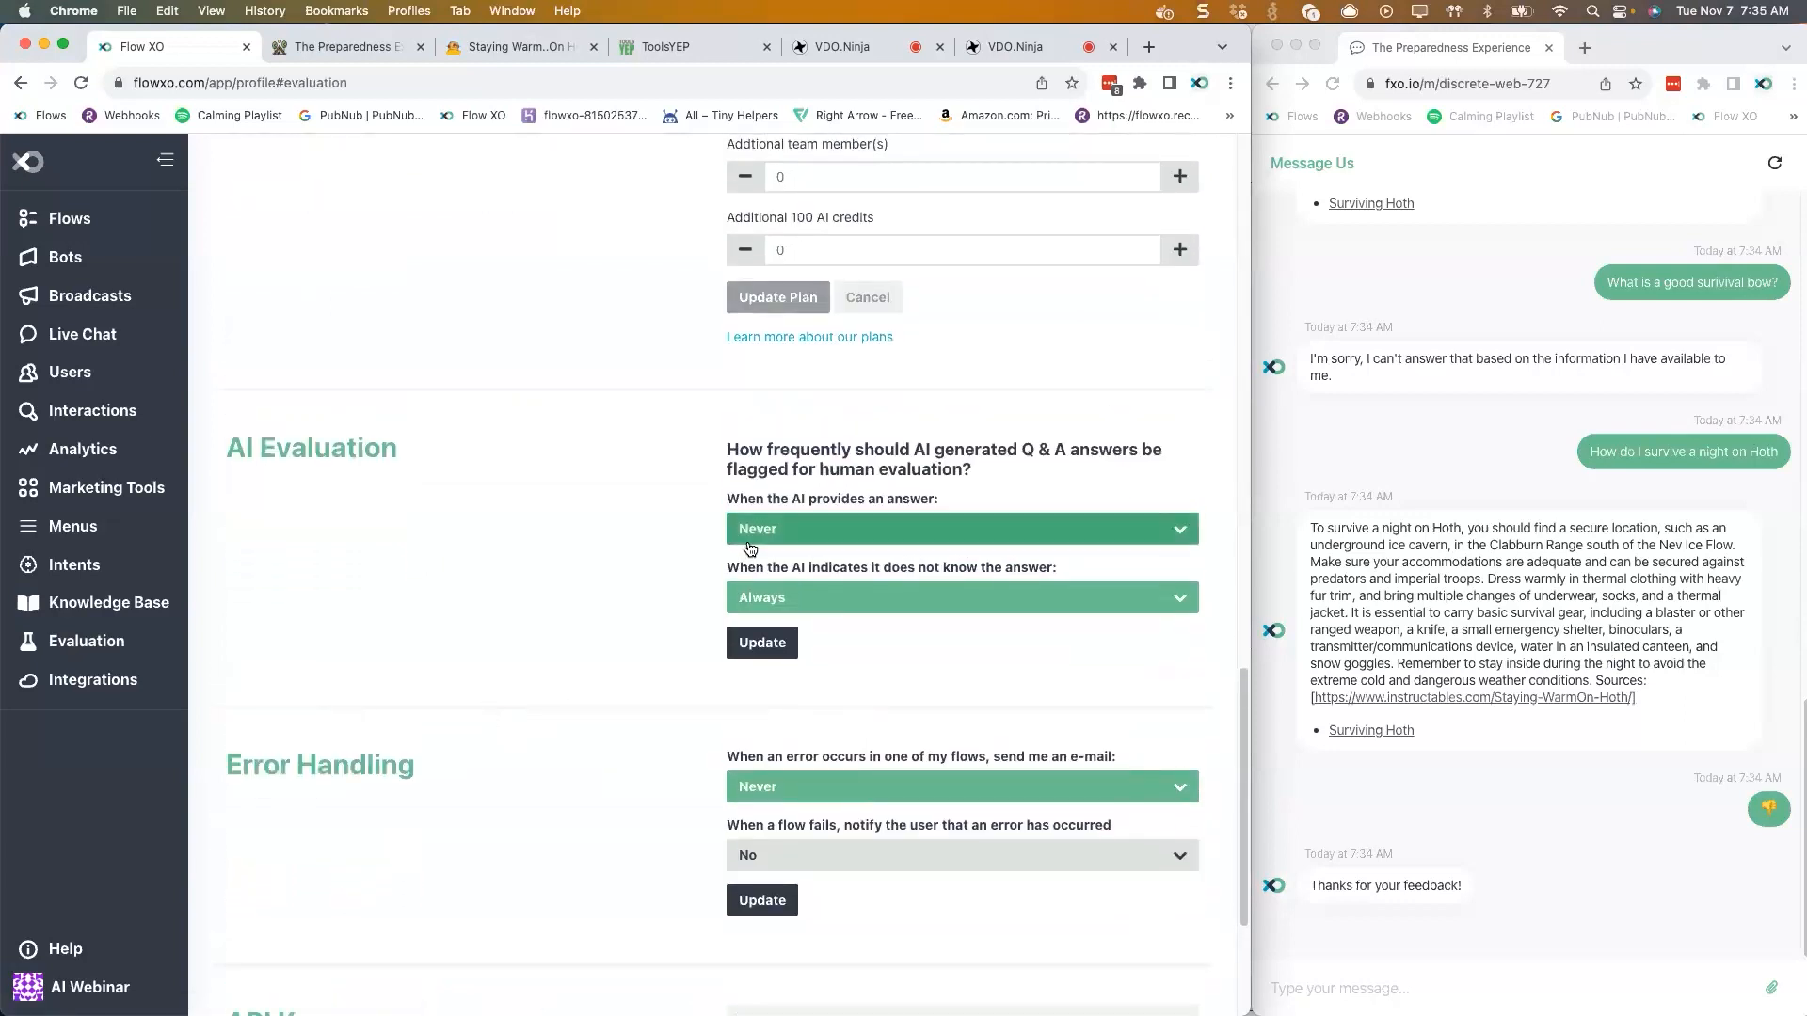
{"action": "left_click", "coordinate": [836, 538]}
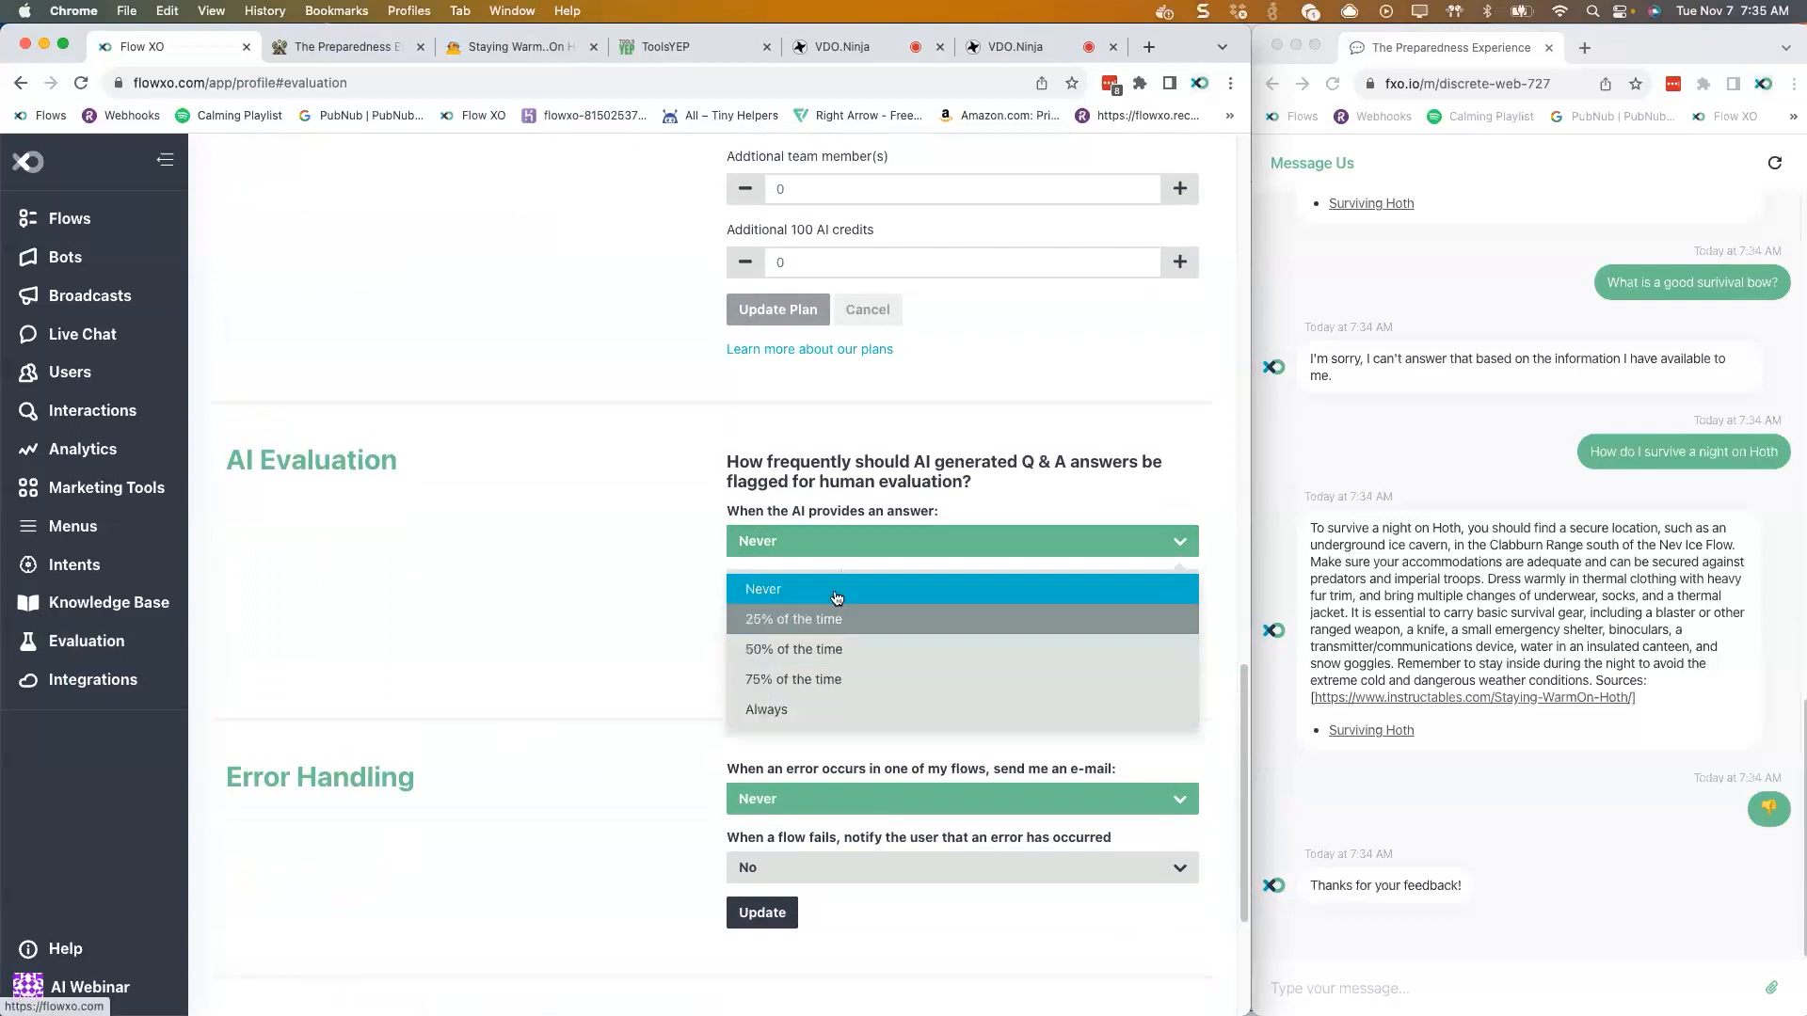
{"action": "left_click", "coordinate": [855, 546]}
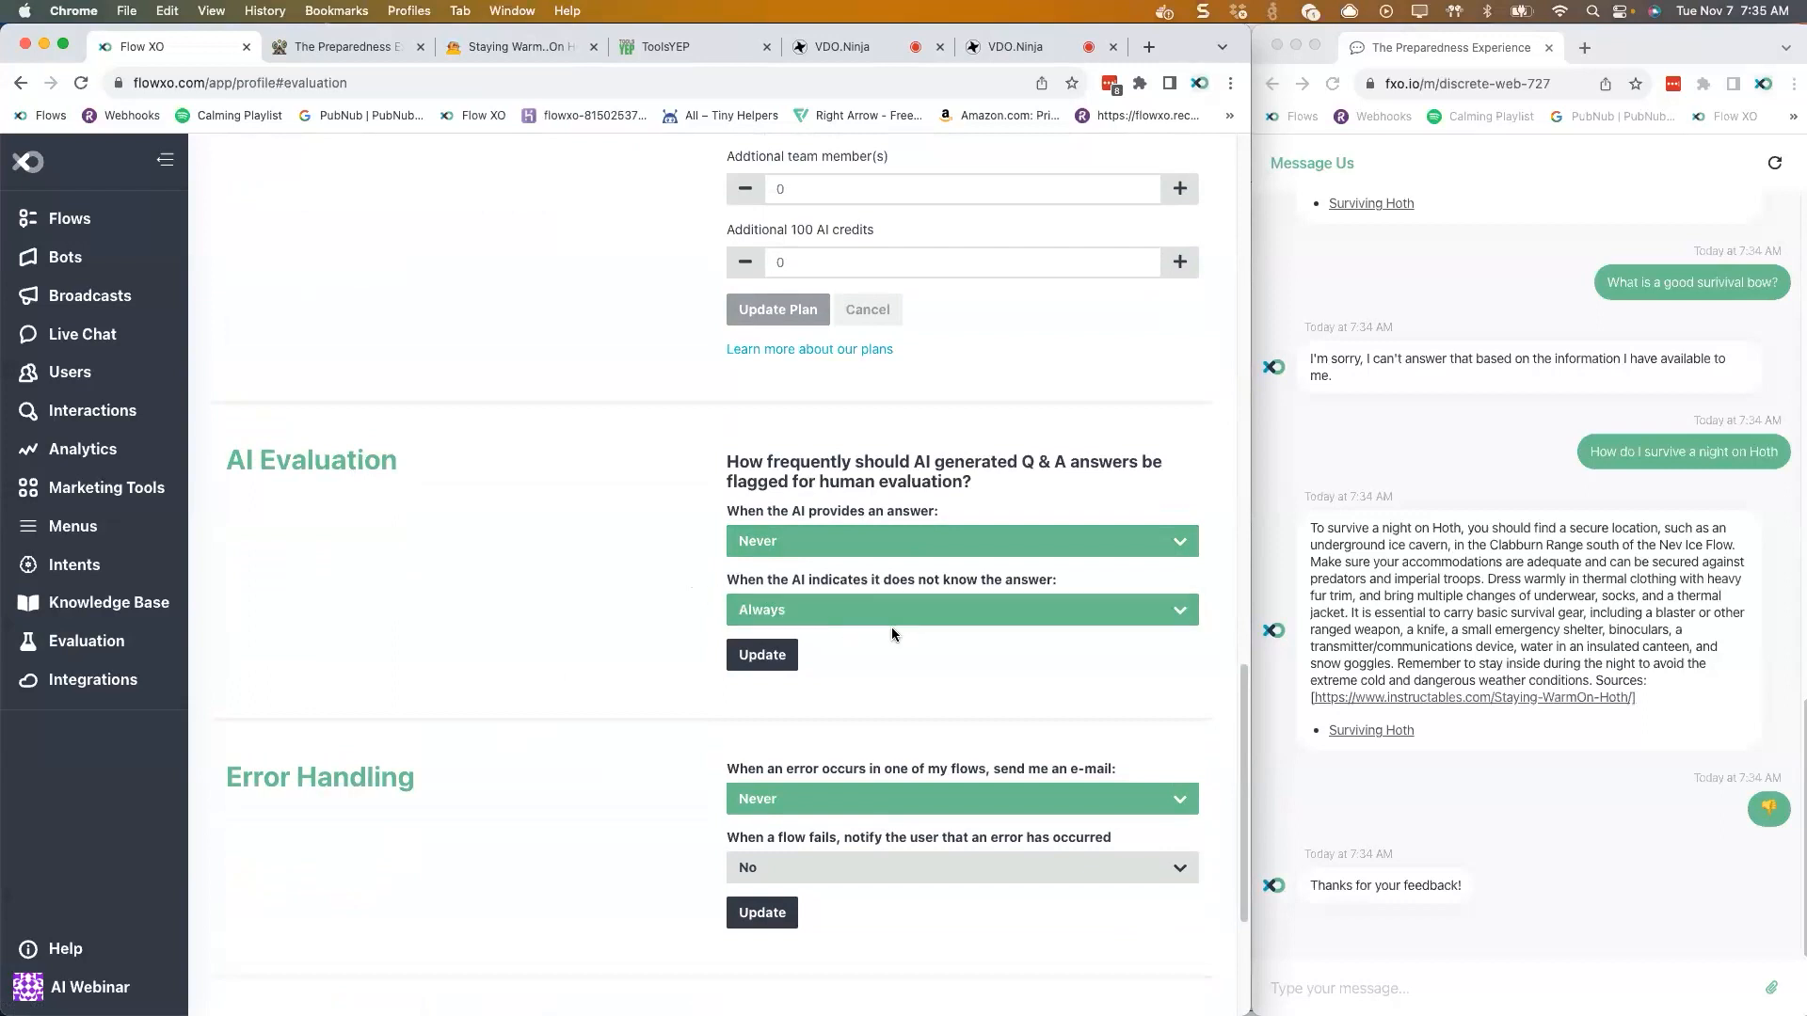
{"action": "left_click", "coordinate": [846, 608]}
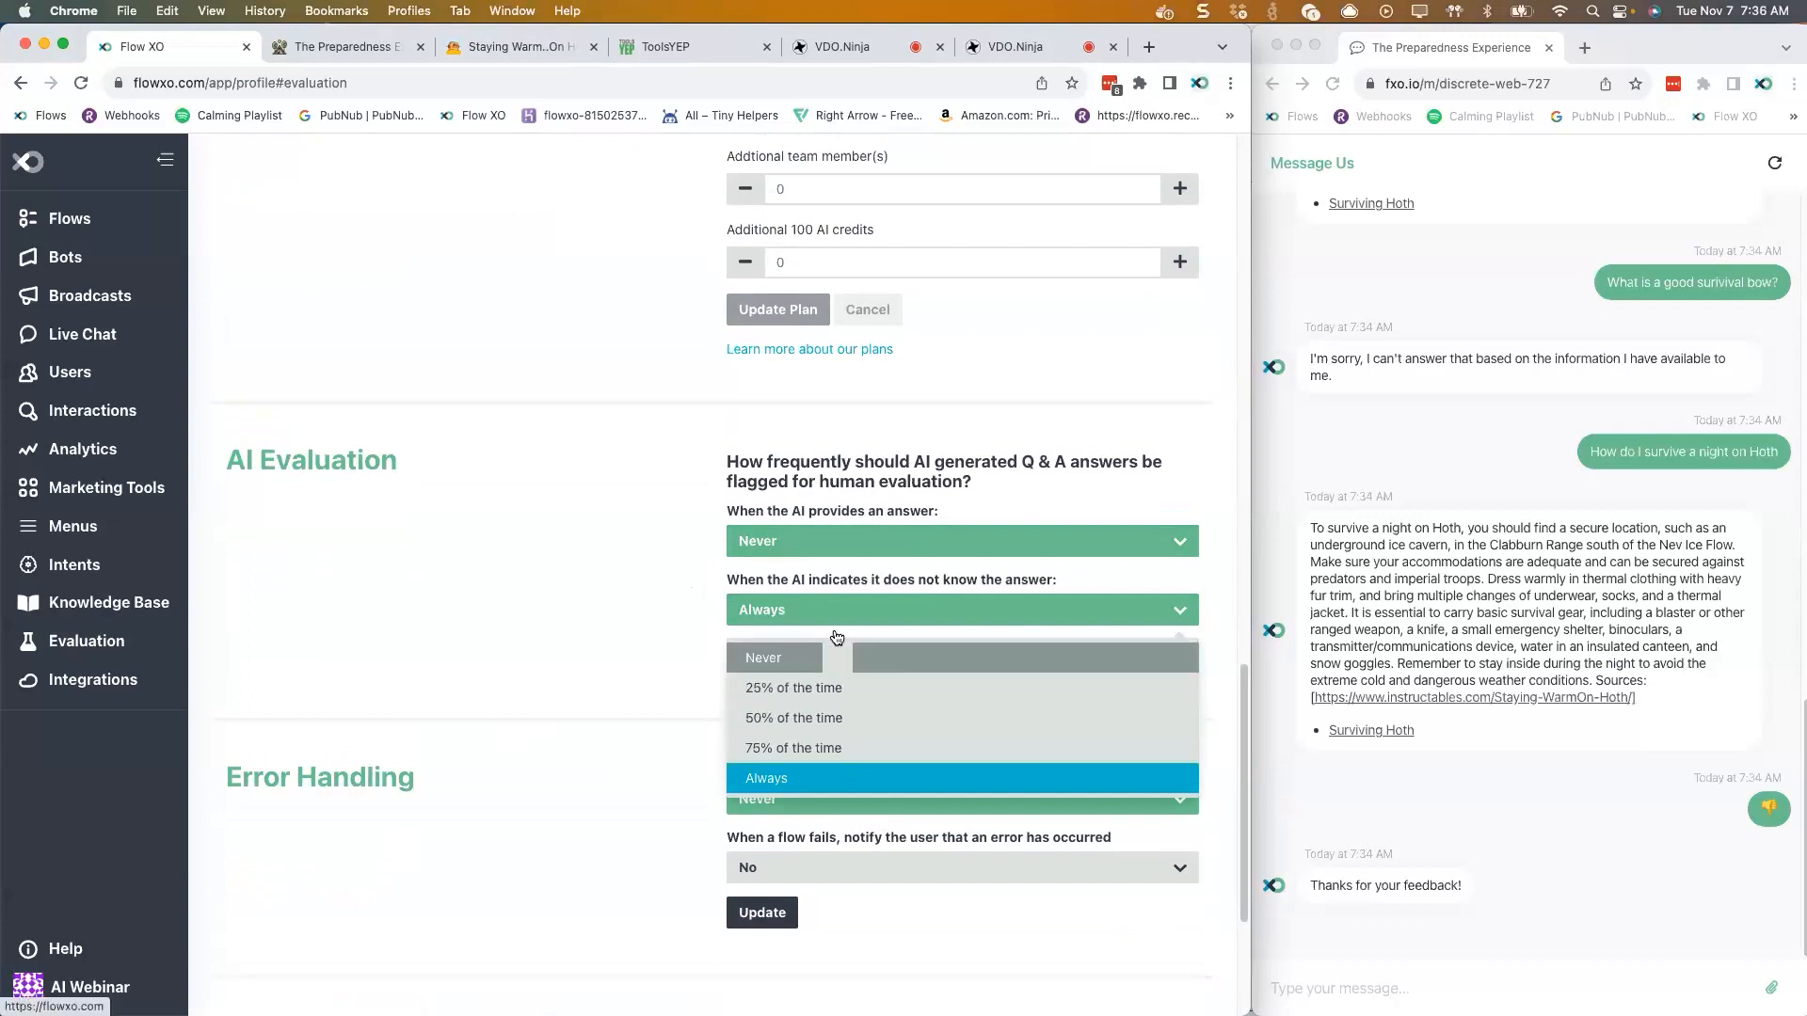
{"action": "left_click", "coordinate": [657, 589]}
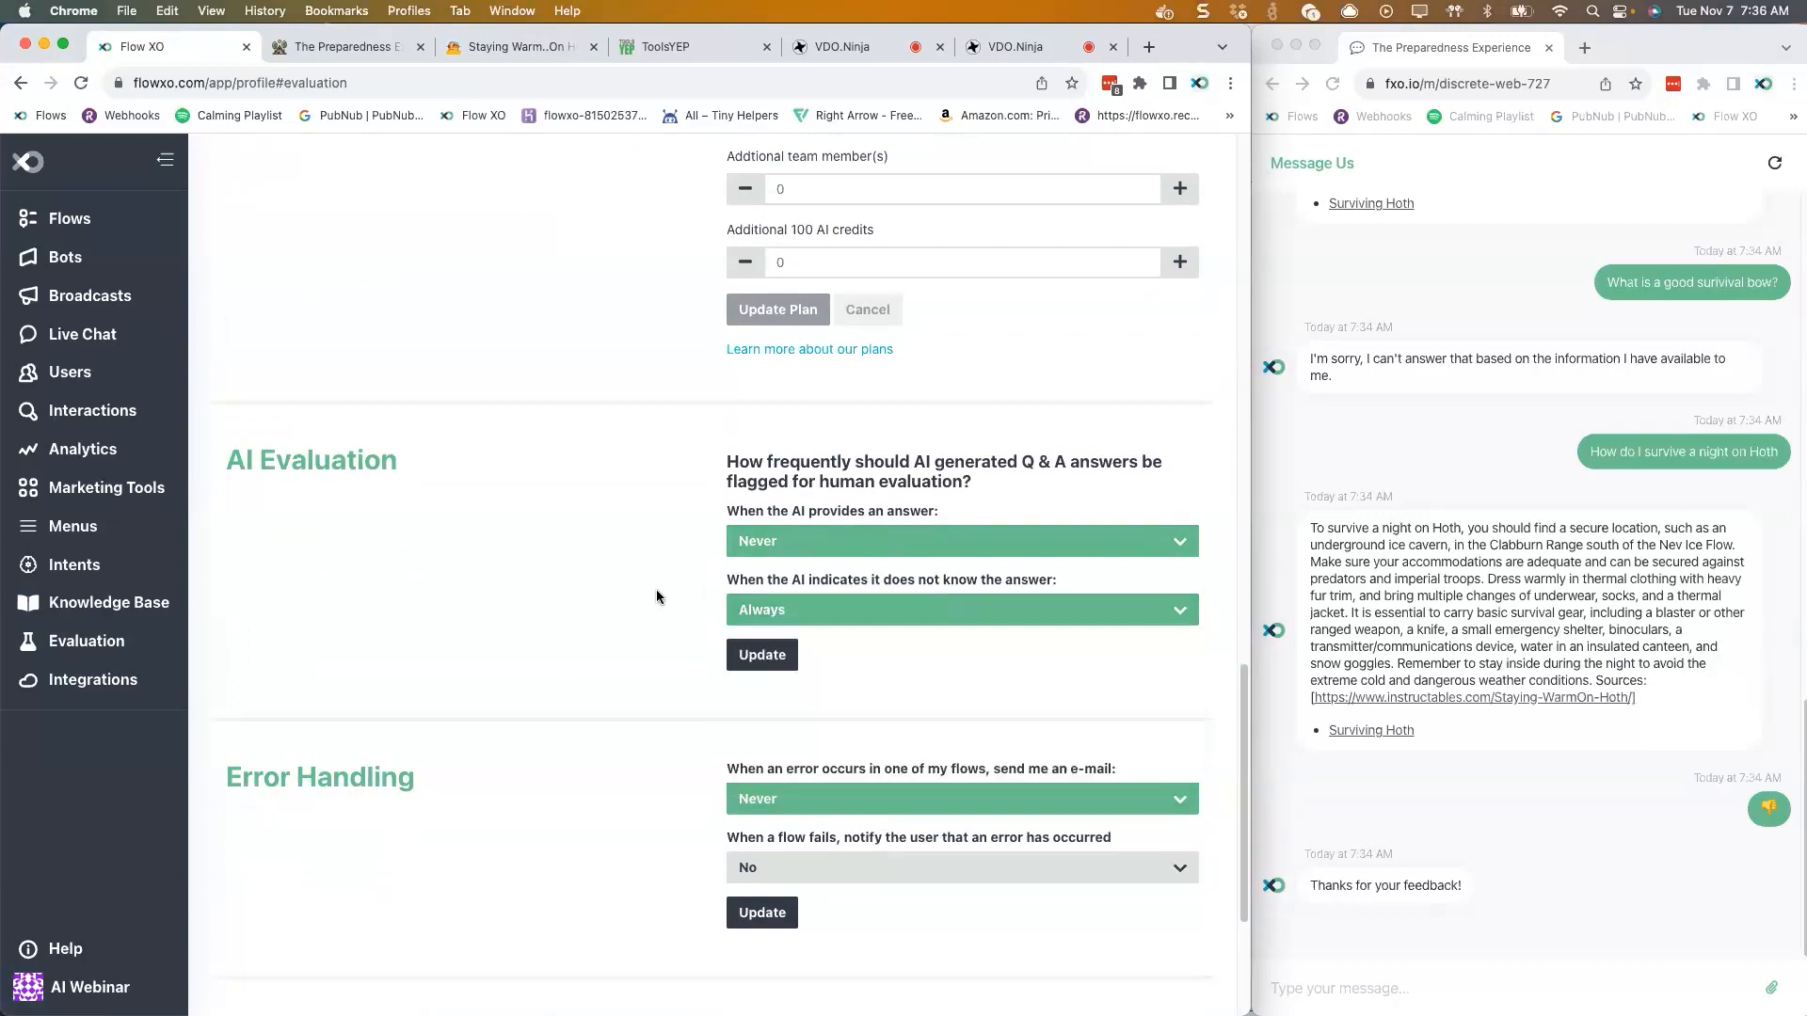
- Review the Hoth answer awaiting evaluation and save an internal rating of 3 for relevance and 3 for factual correctness
{"action": "left_click", "coordinate": [75, 647]}
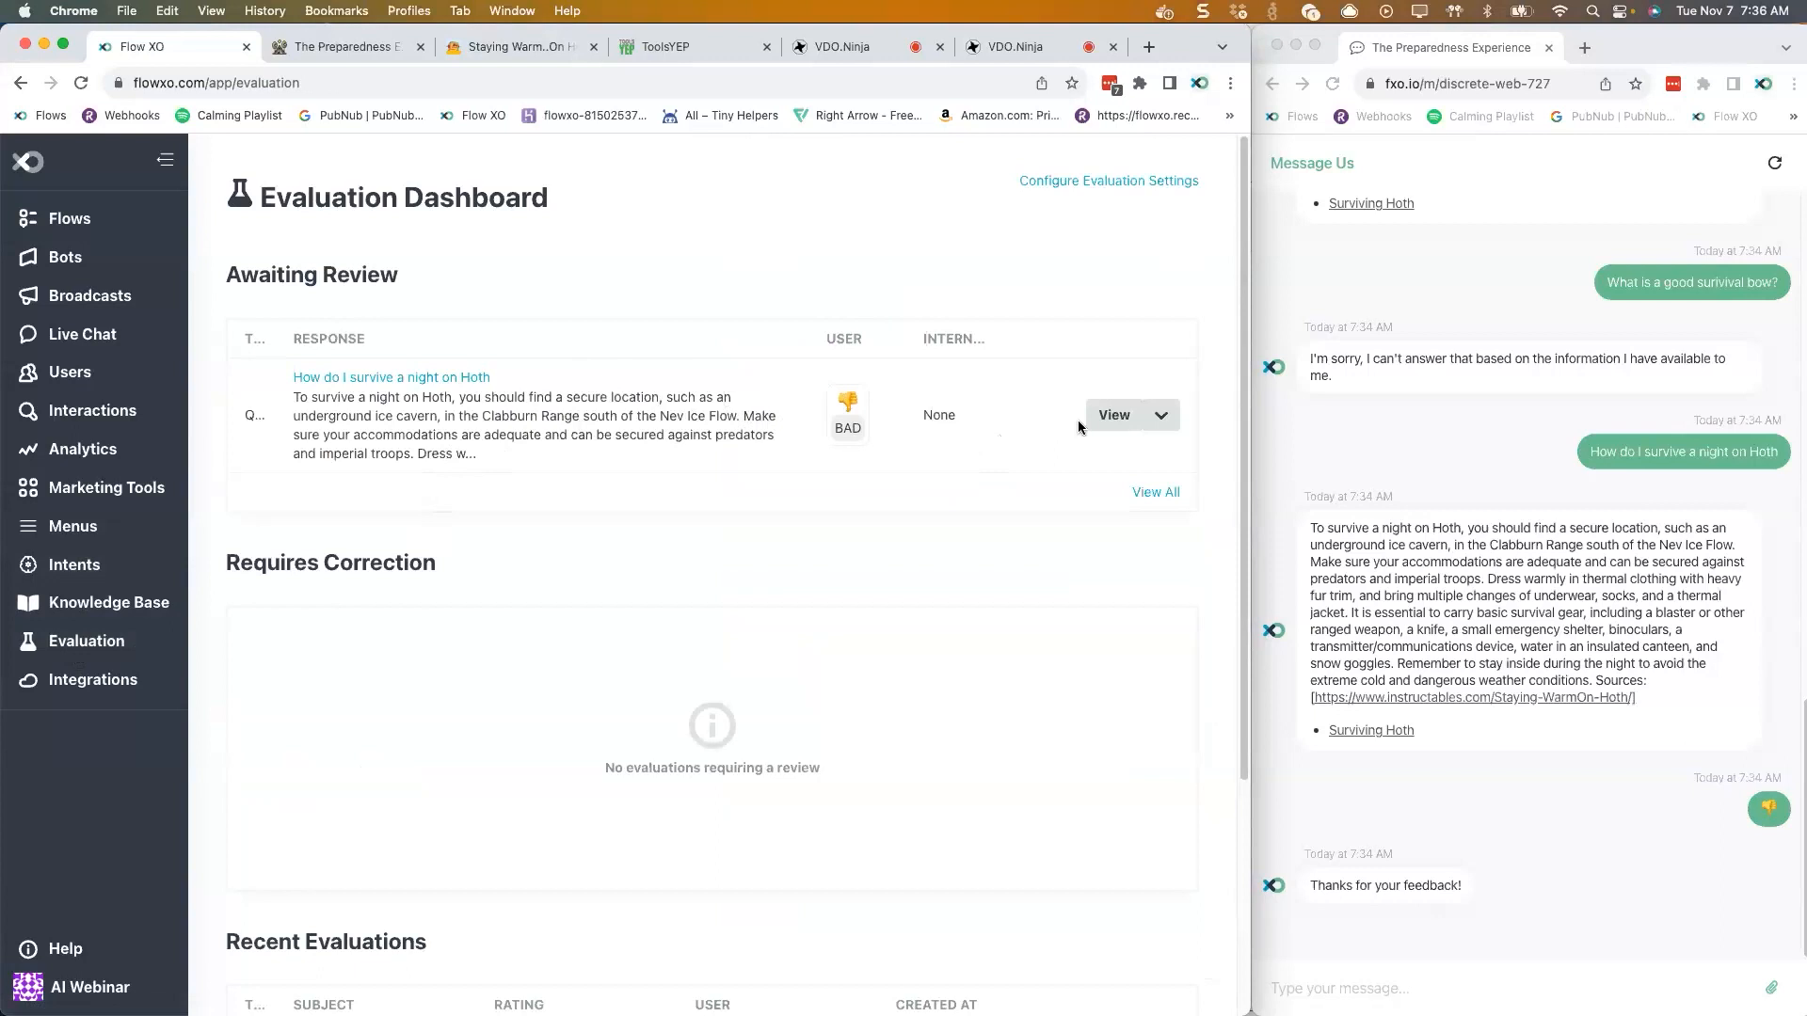
{"action": "left_click", "coordinate": [1164, 417]}
{"action": "left_click", "coordinate": [1119, 416]}
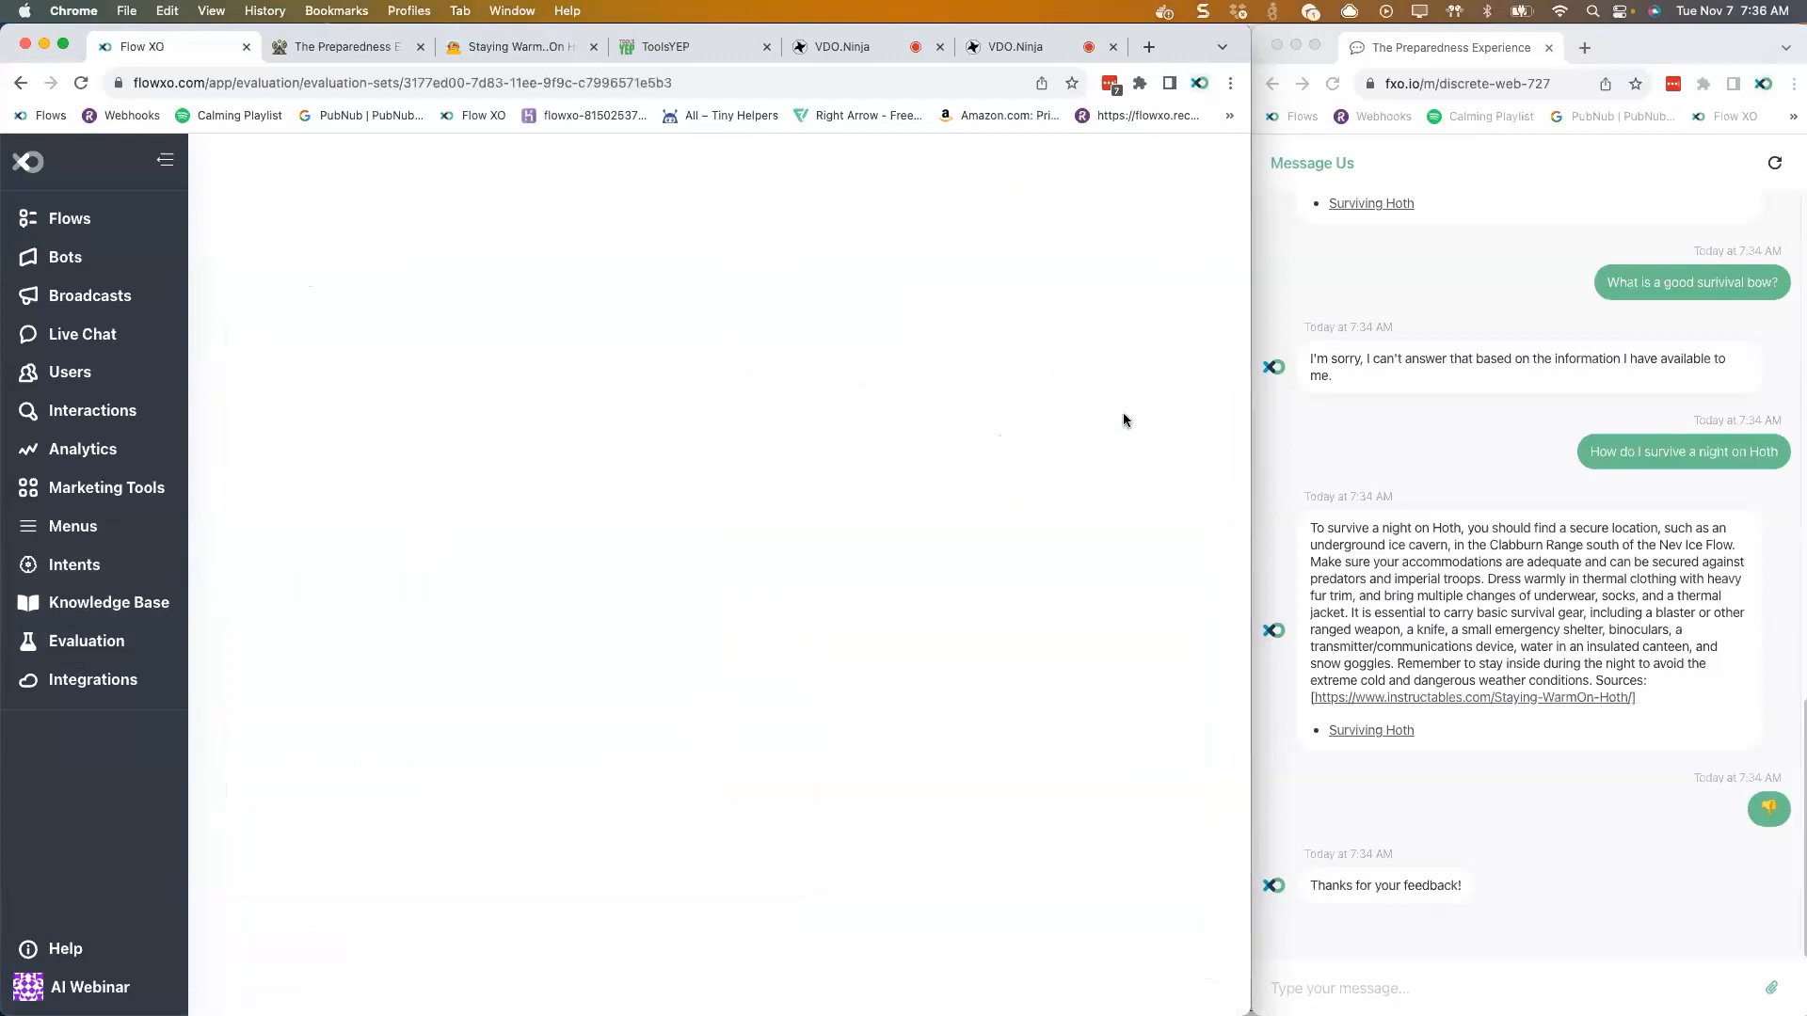
{"action": "left_click", "coordinate": [1083, 636]}
{"action": "left_click", "coordinate": [1074, 731]}
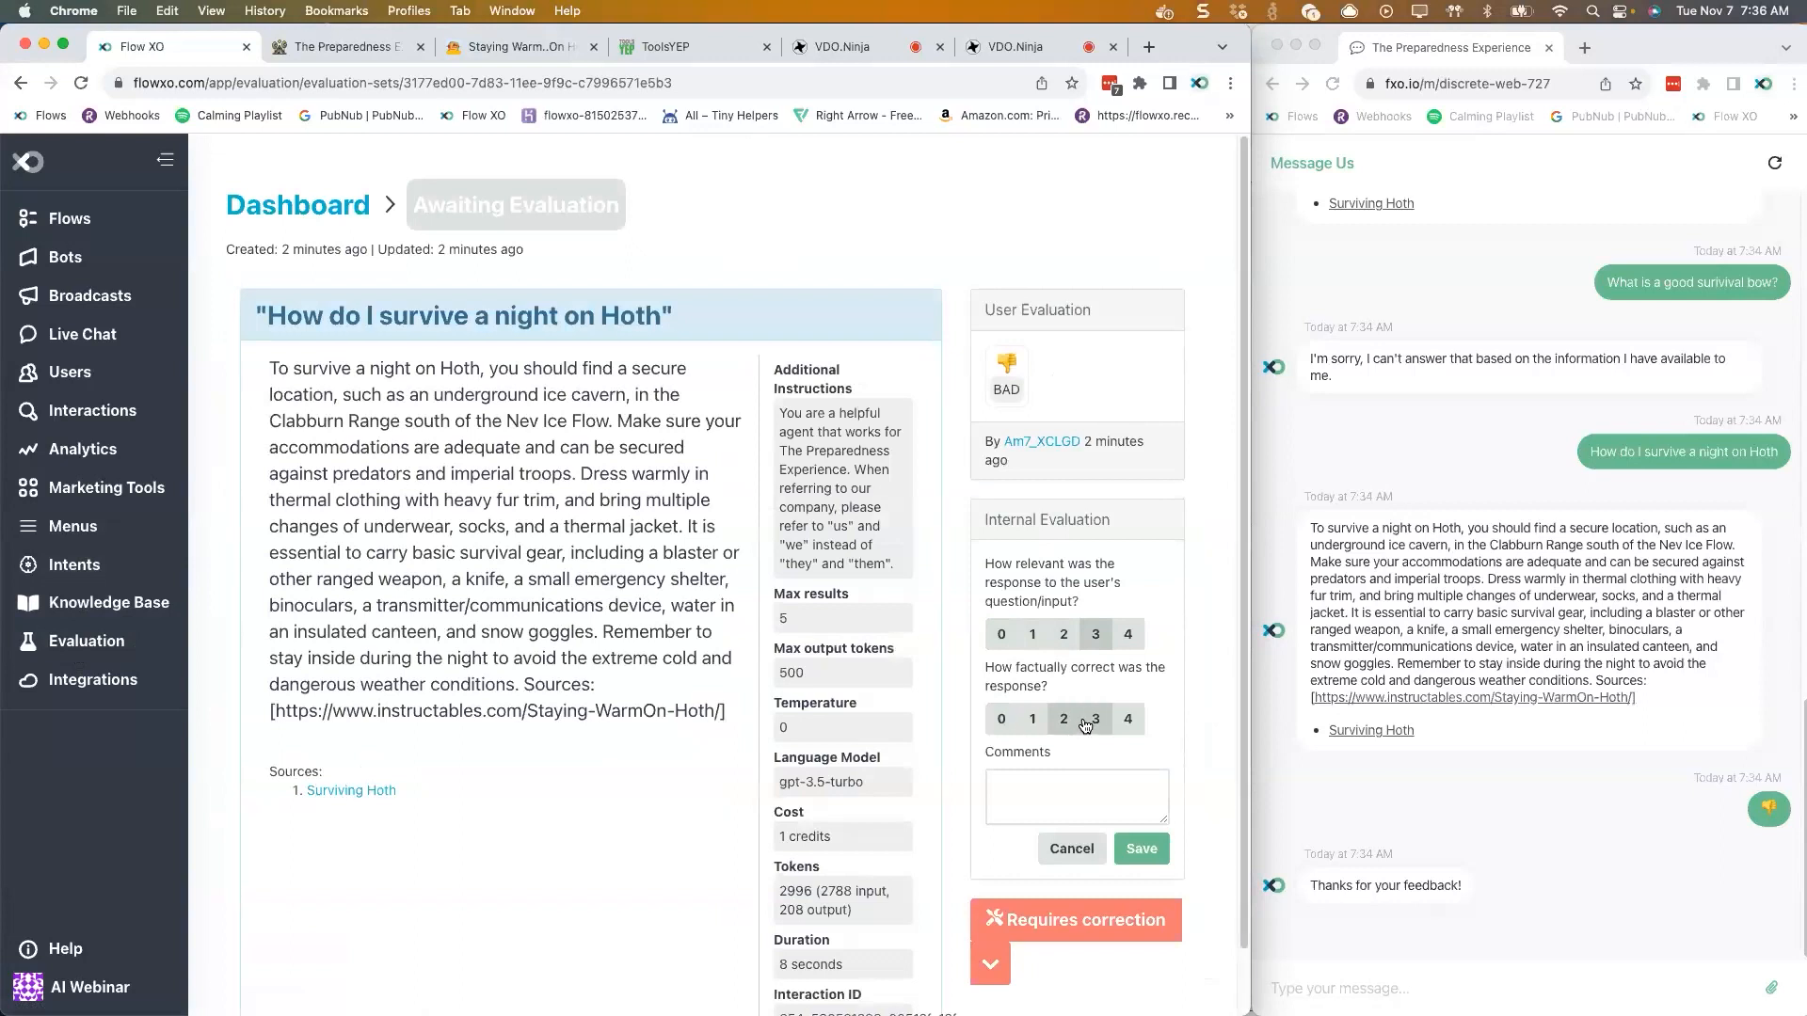
{"action": "left_click", "coordinate": [1091, 723]}
{"action": "left_click", "coordinate": [1140, 848]}
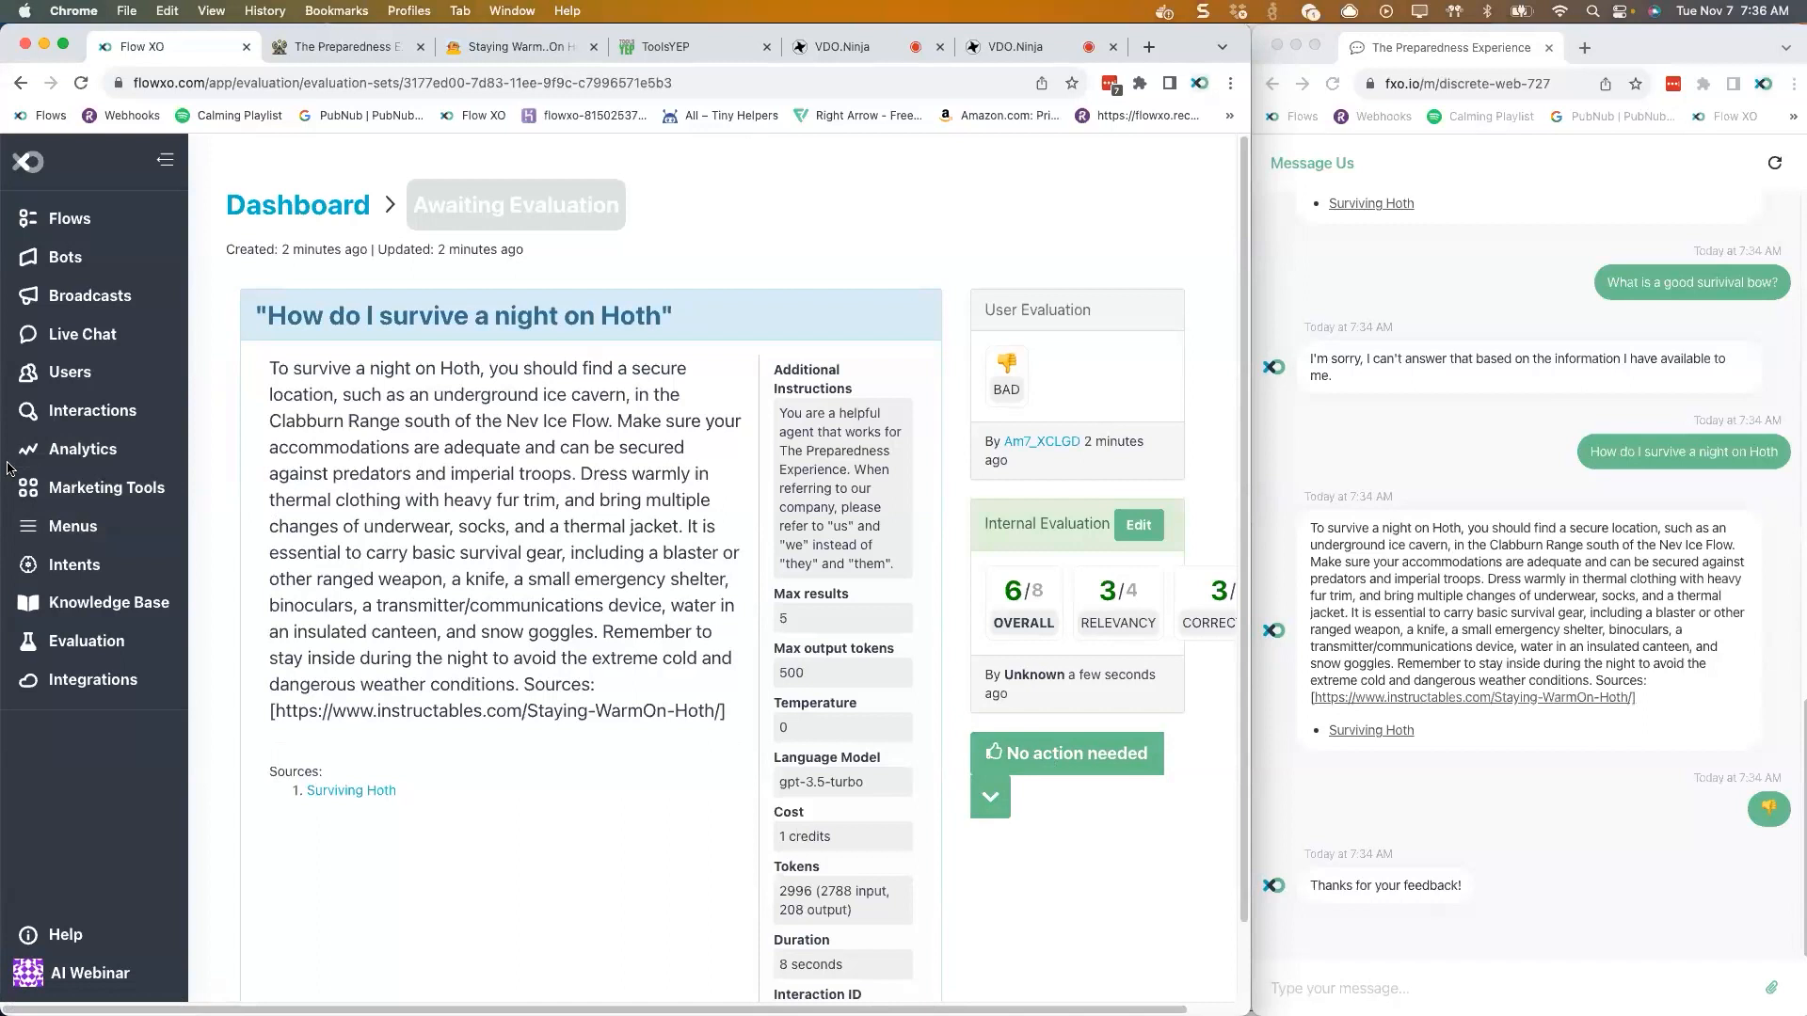
- Return to the flows overview and send the web chatbot the message "I need to talk to an agent"
{"action": "left_click", "coordinate": [67, 230]}
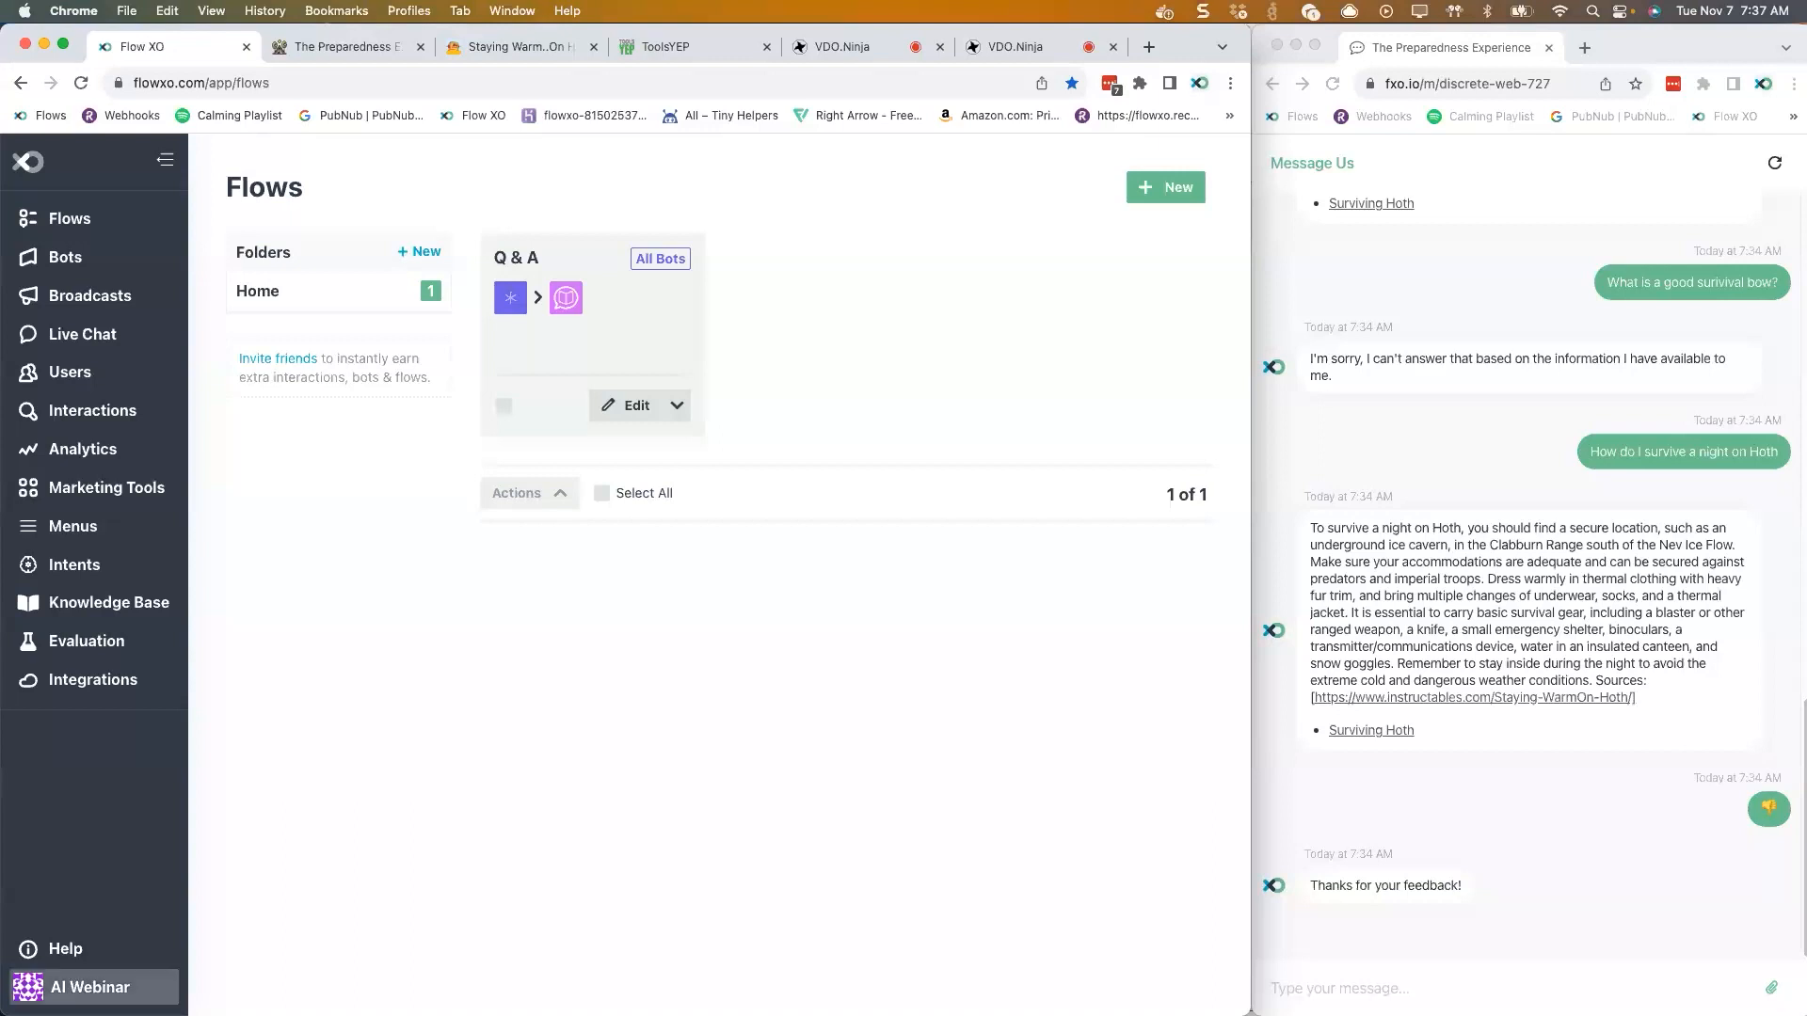
{"action": "left_click", "coordinate": [1352, 974]}
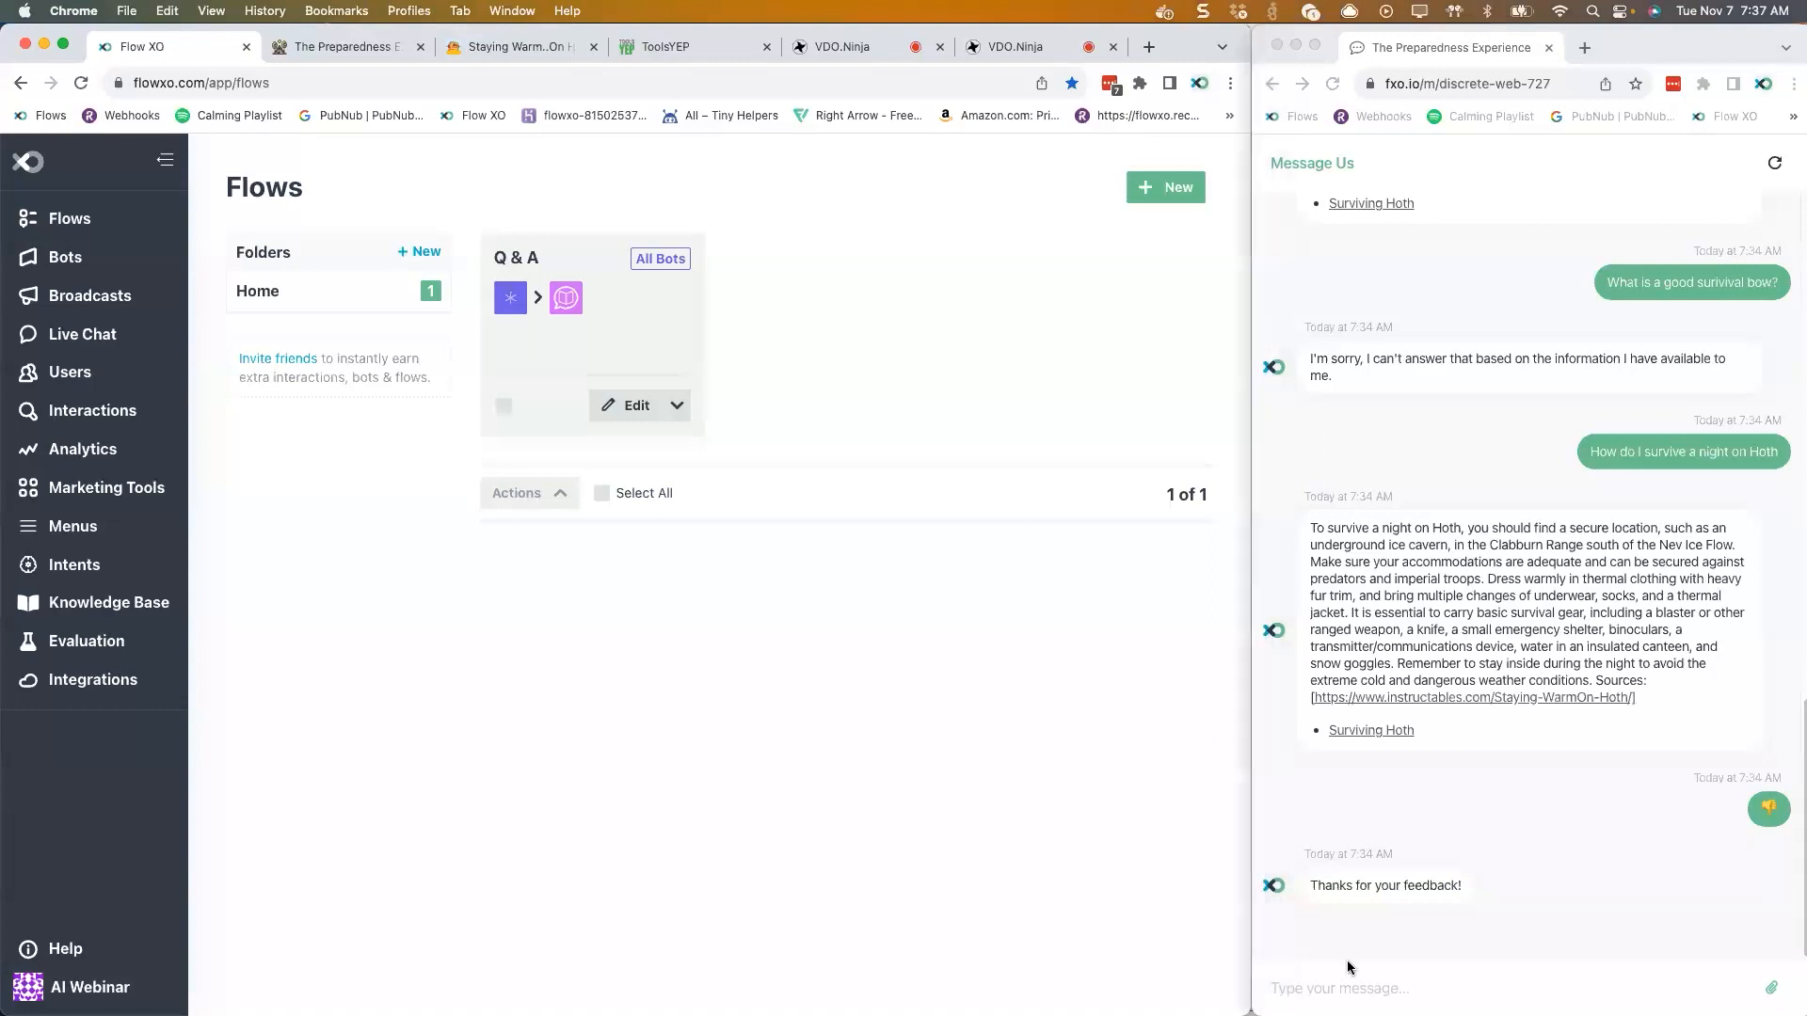
{"action": "type", "text": "I nee"}
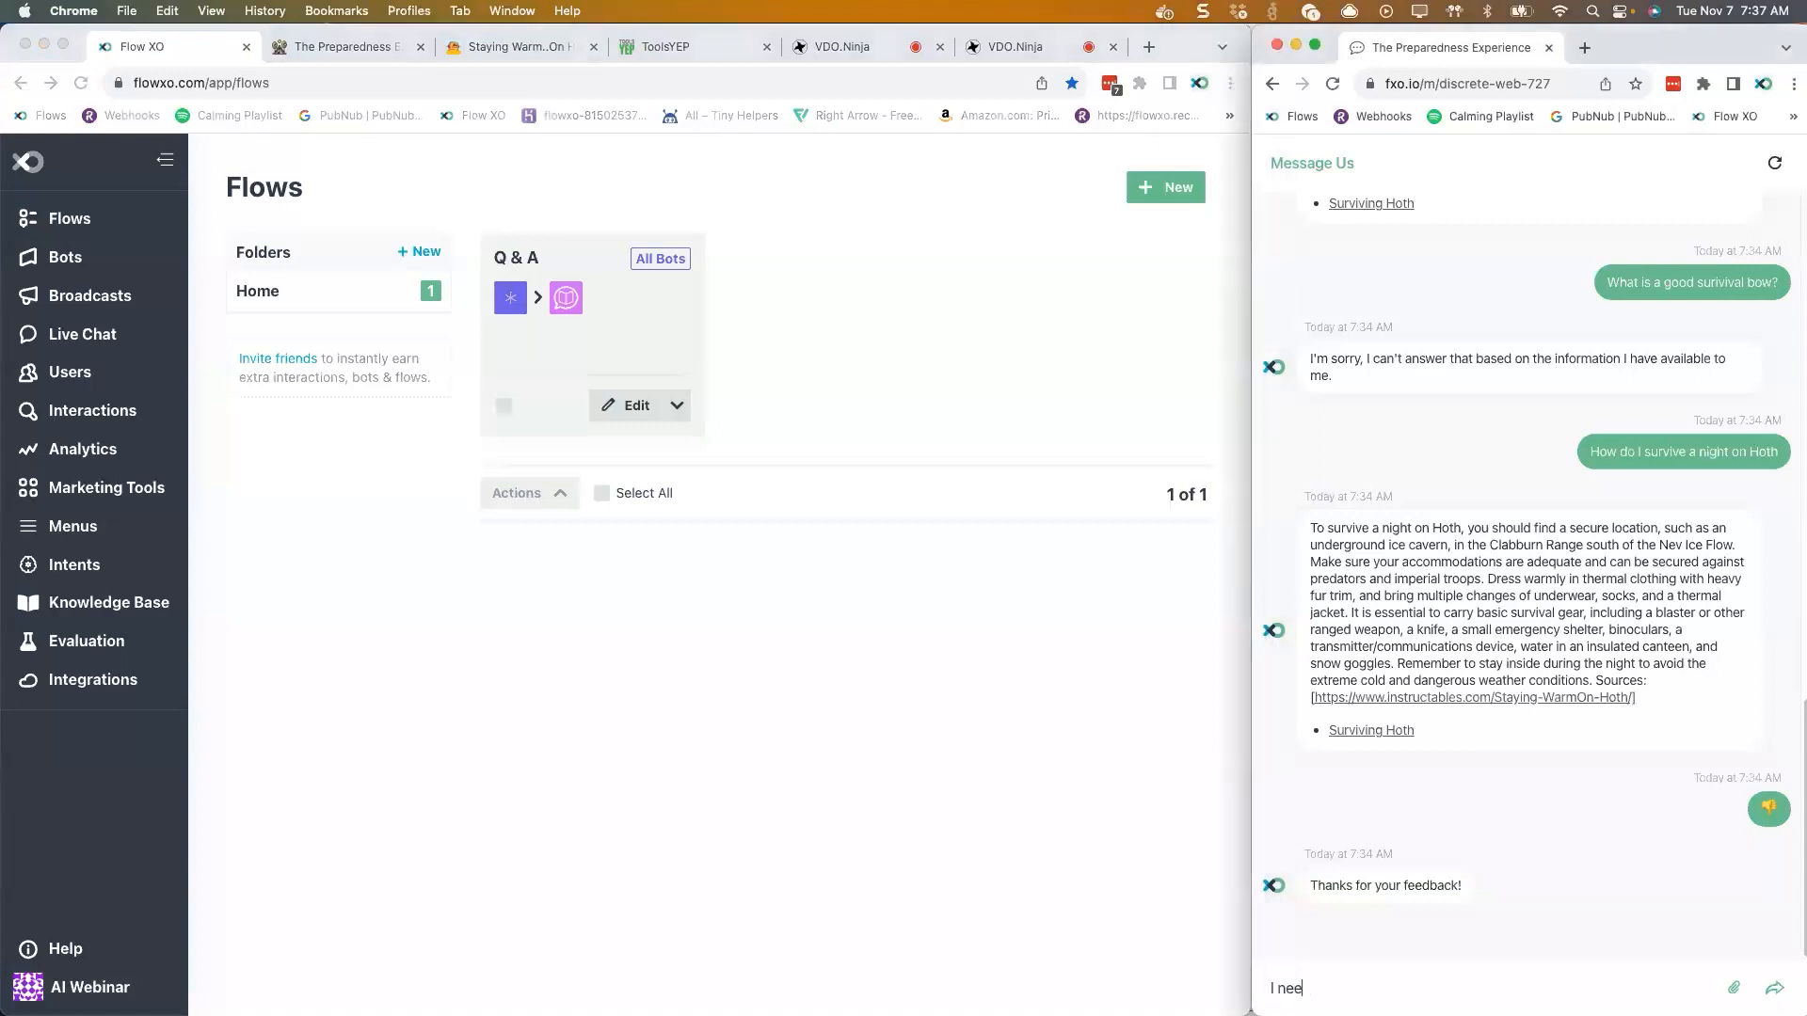
{"action": "type", "text": "d to talk to an agent"}
{"action": "key", "text": "Return"}
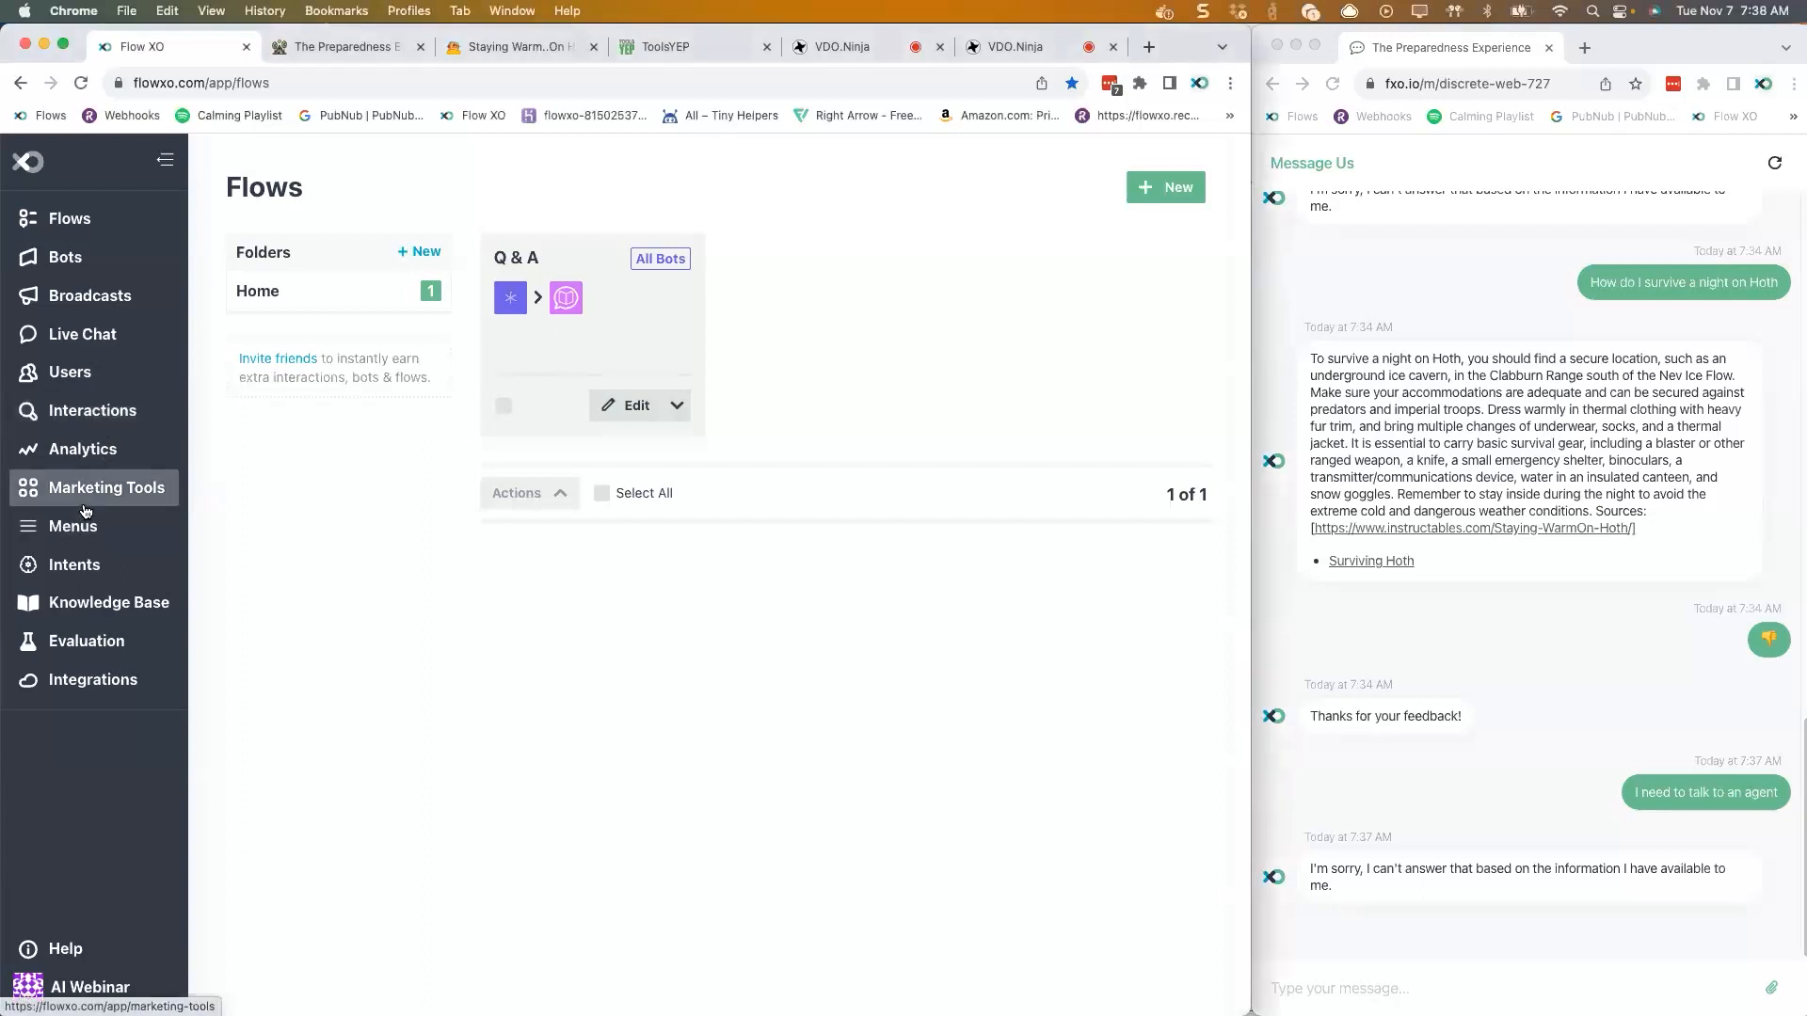
- Create a new intent detector named "Default" without a description
{"action": "left_click", "coordinate": [80, 557]}
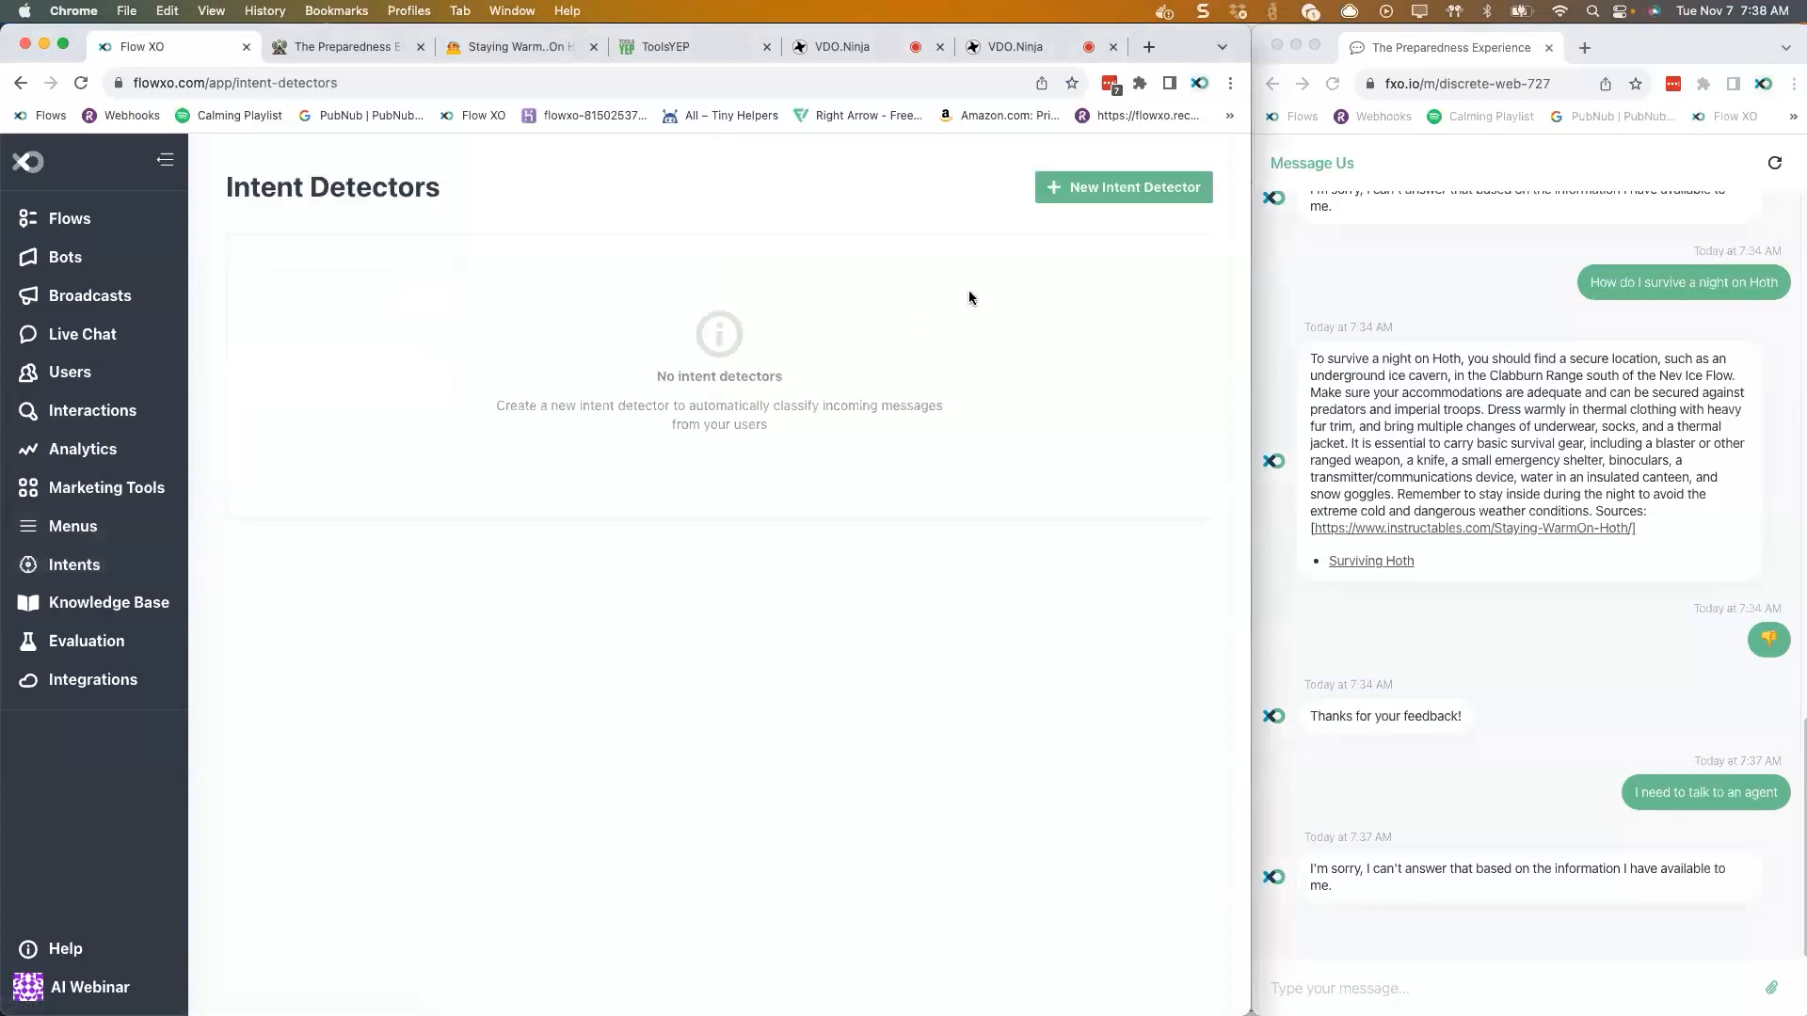
{"action": "left_click", "coordinate": [1119, 195]}
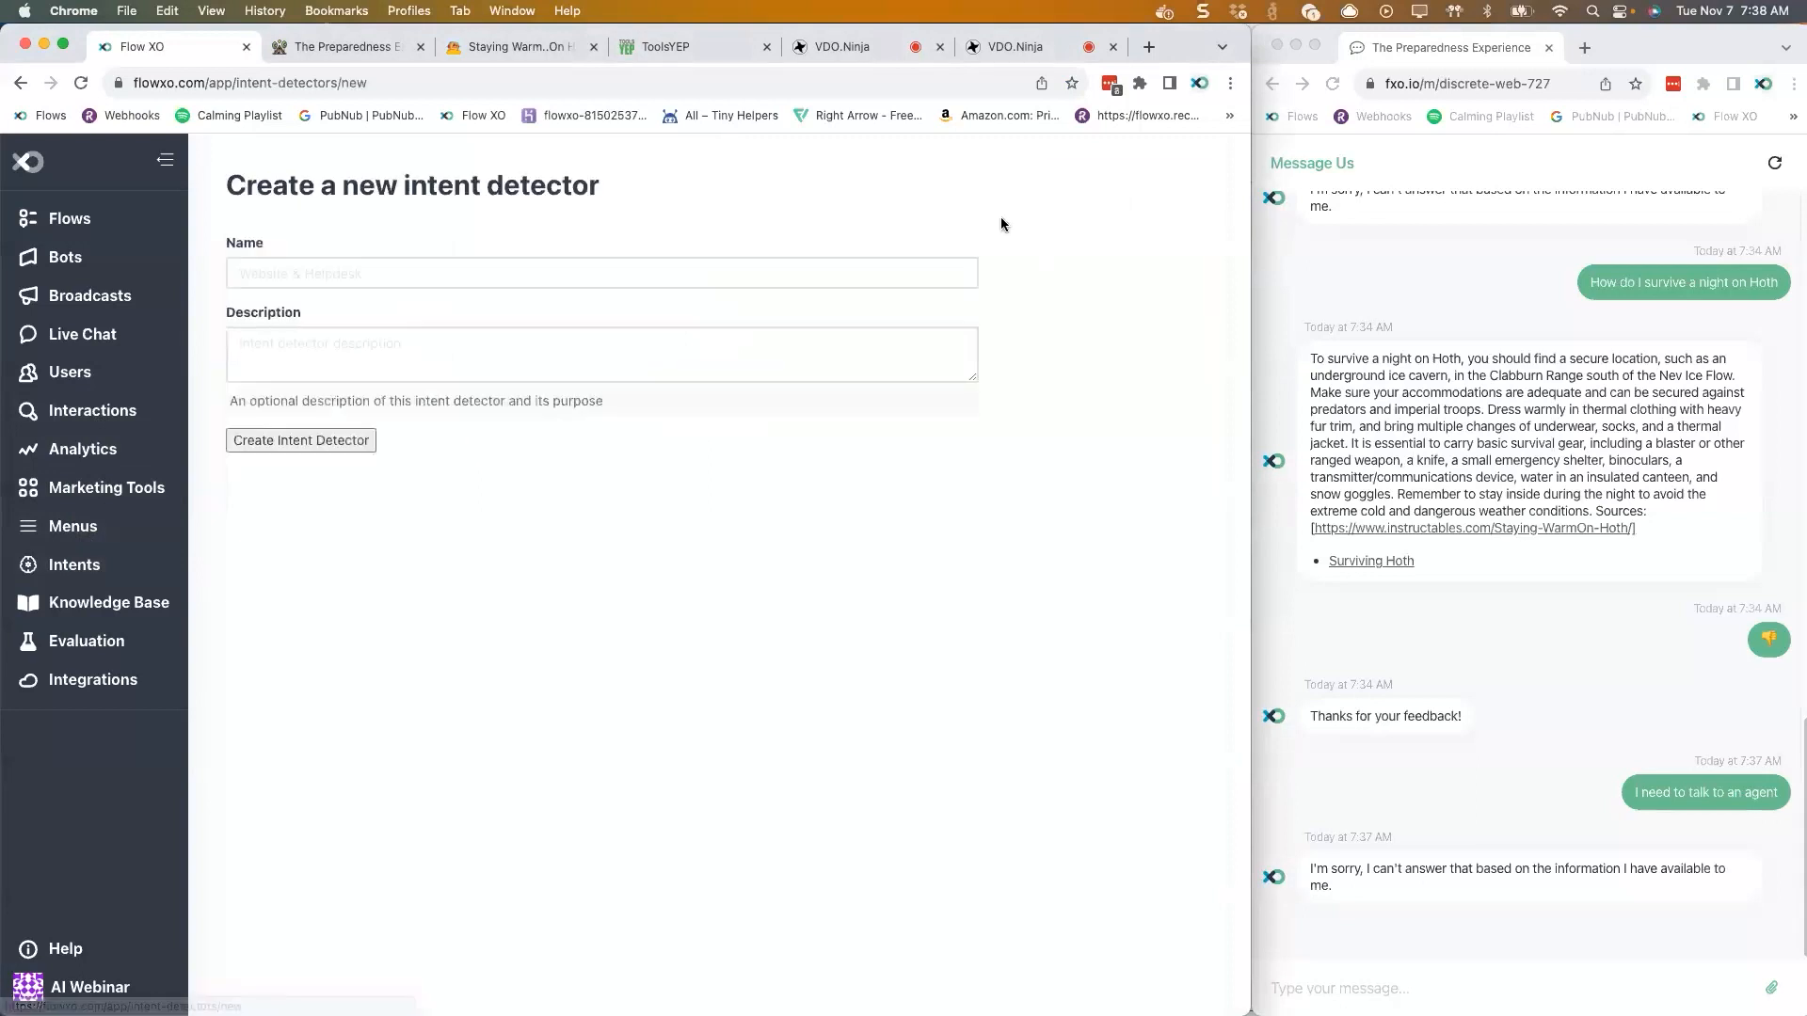
{"action": "left_click", "coordinate": [435, 272]}
{"action": "type", "text": "Default"}
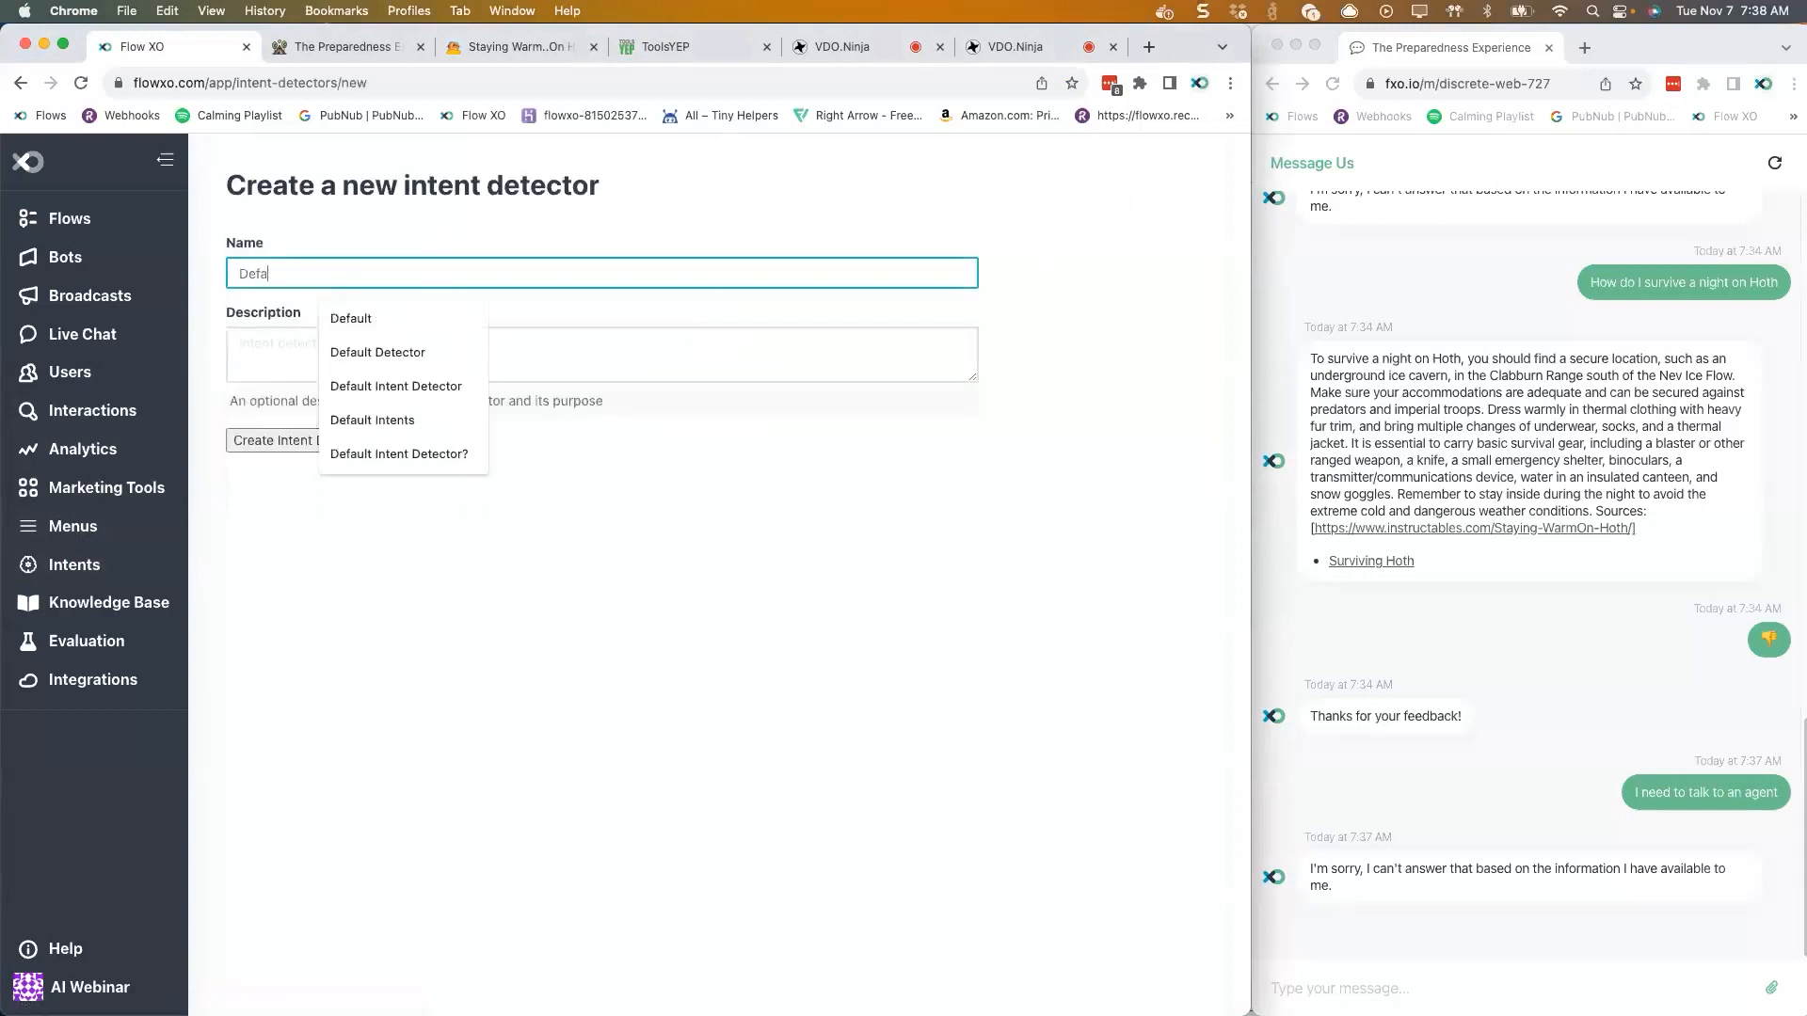
{"action": "left_click", "coordinate": [271, 442]}
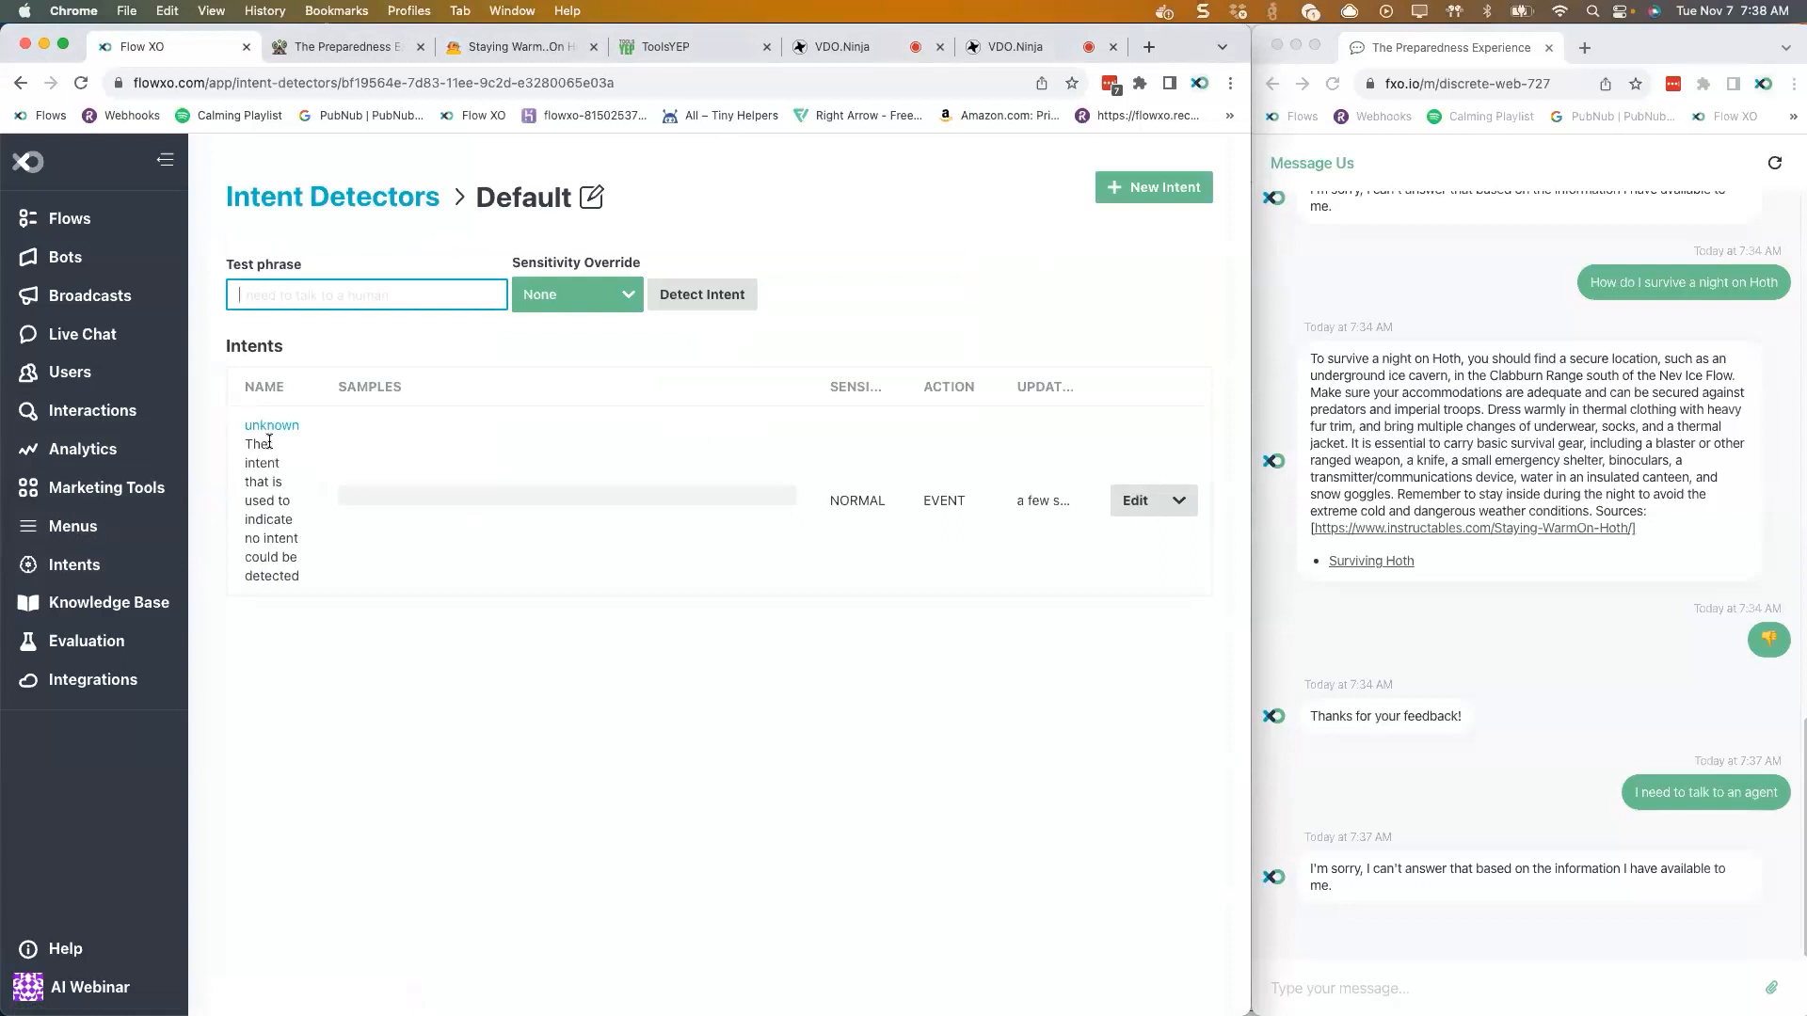
- Run intent detection on the test phrase "I need to talk to a human" in the Default detector
{"action": "type", "text": "I"}
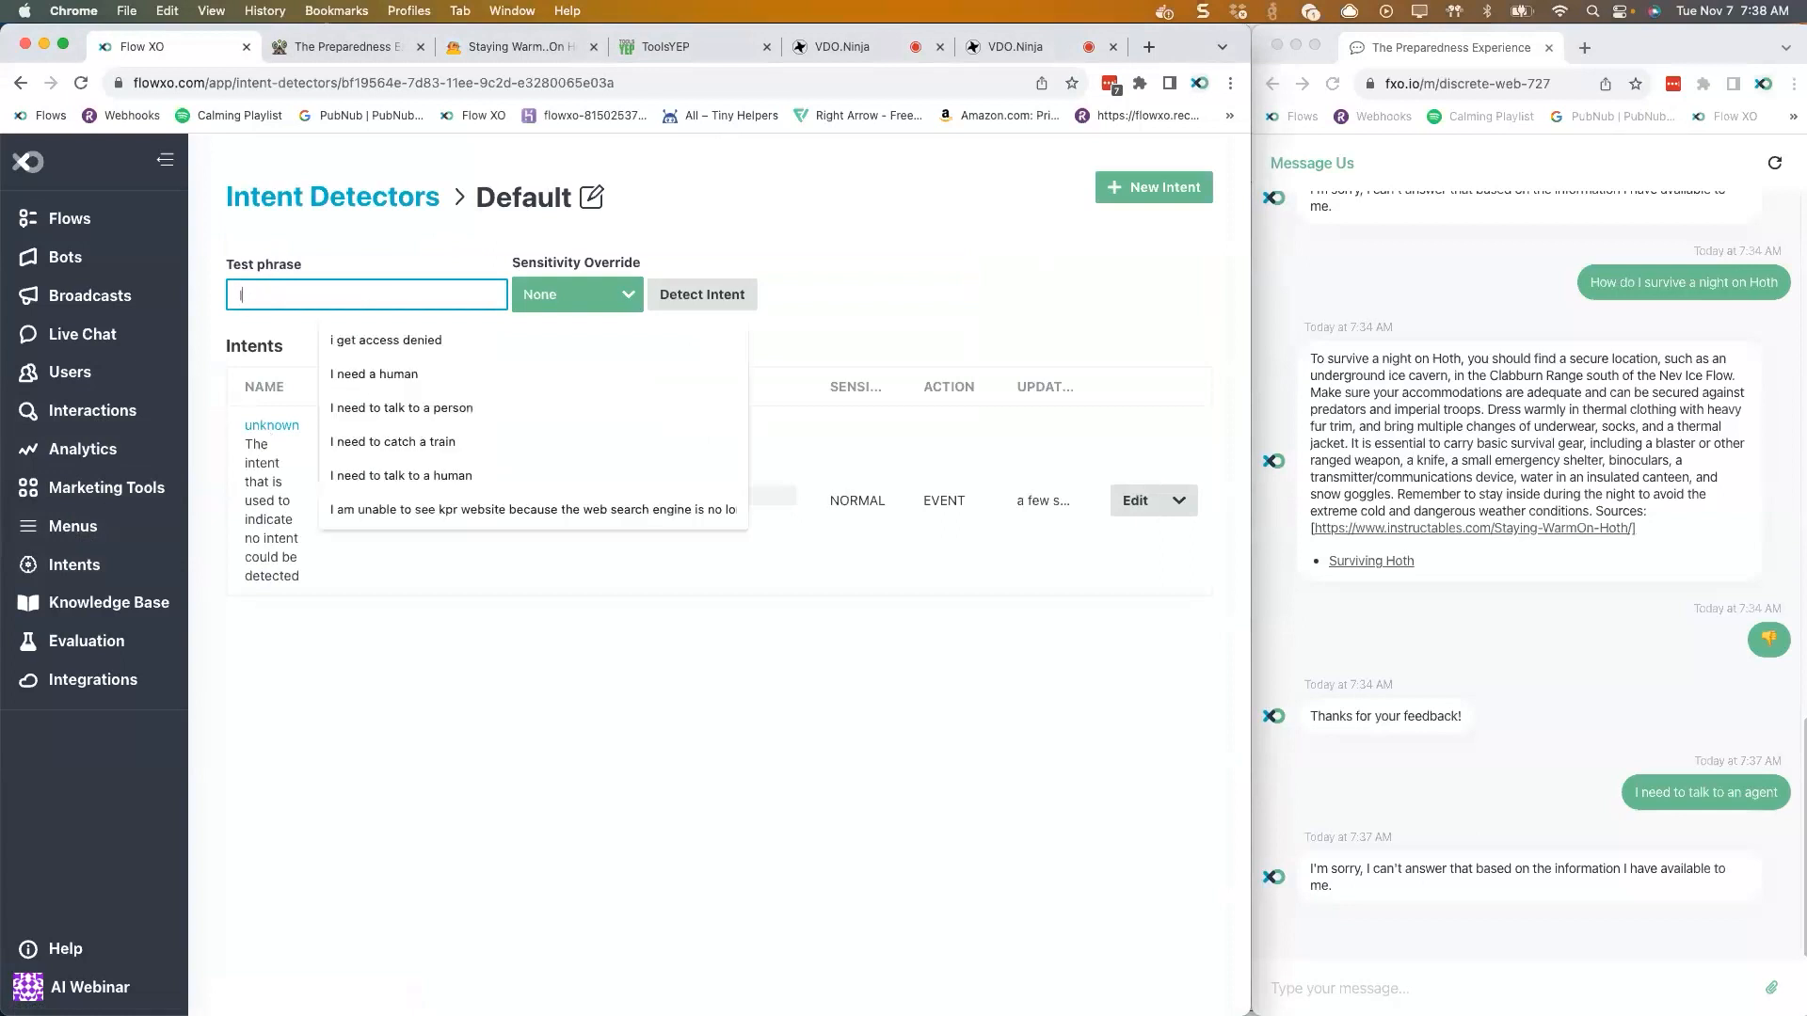
{"action": "type", "text": " n"}
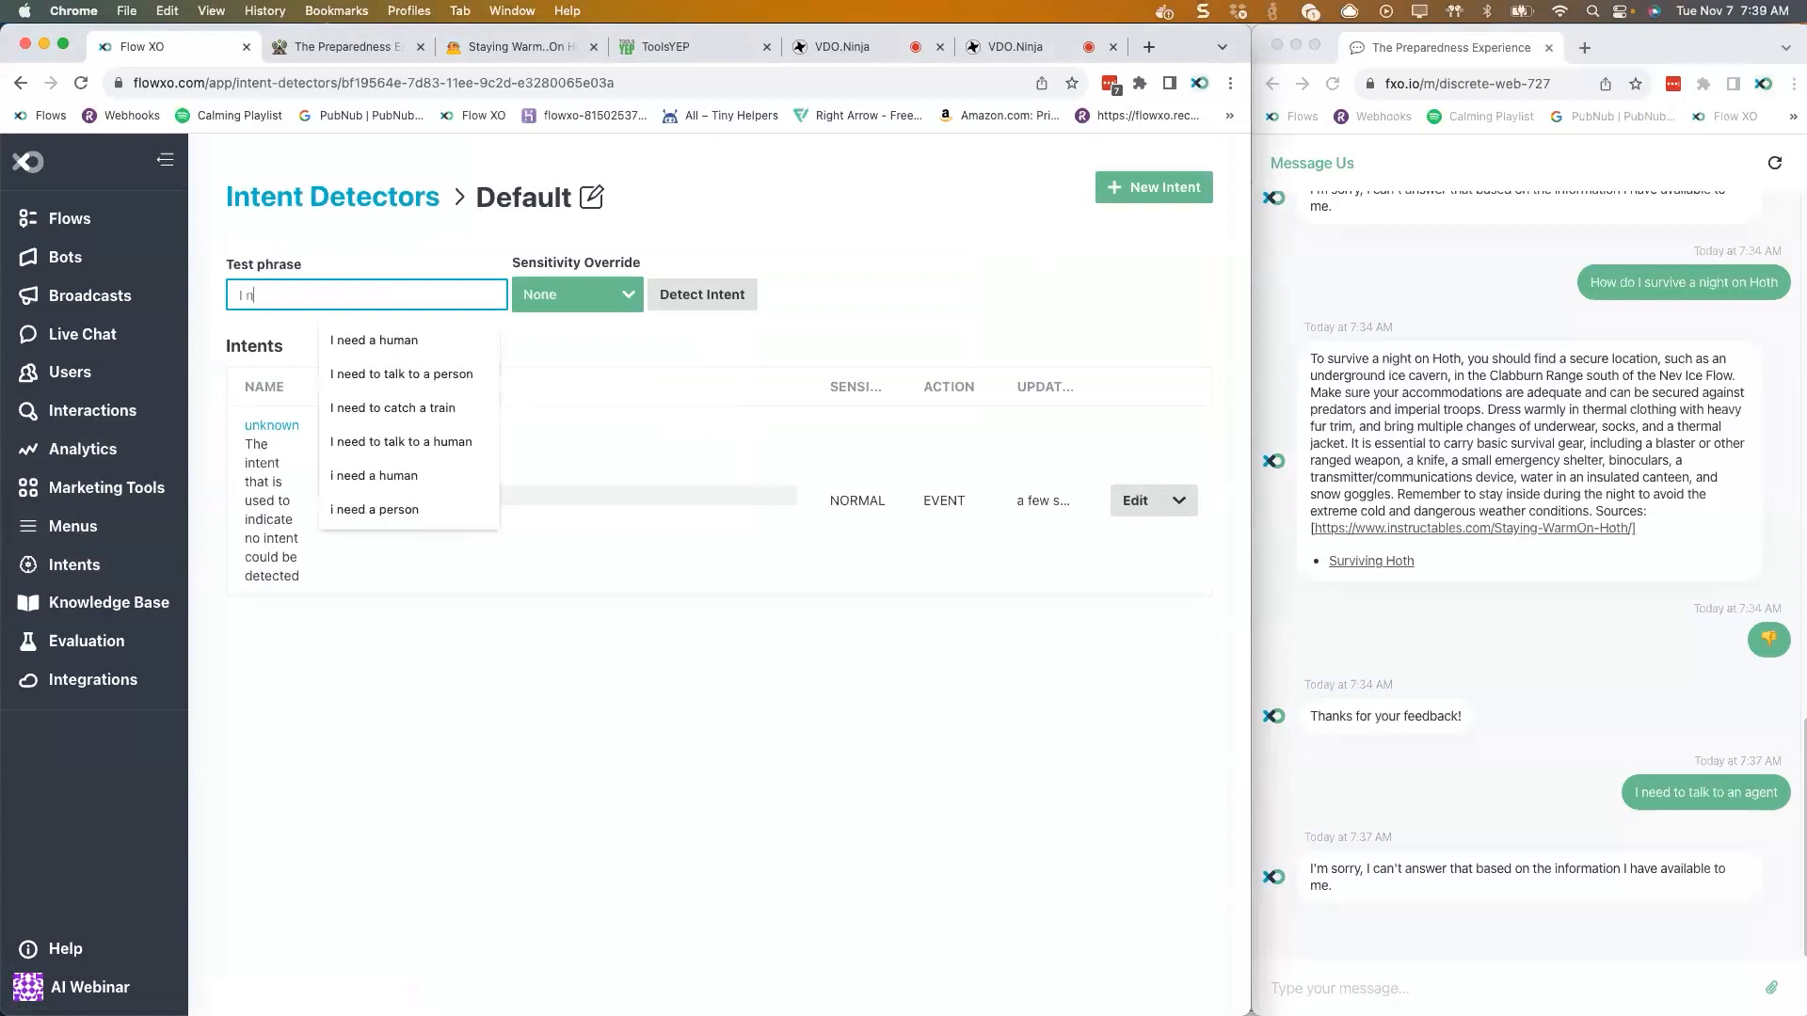
{"action": "type", "text": "eed to talk to a human"}
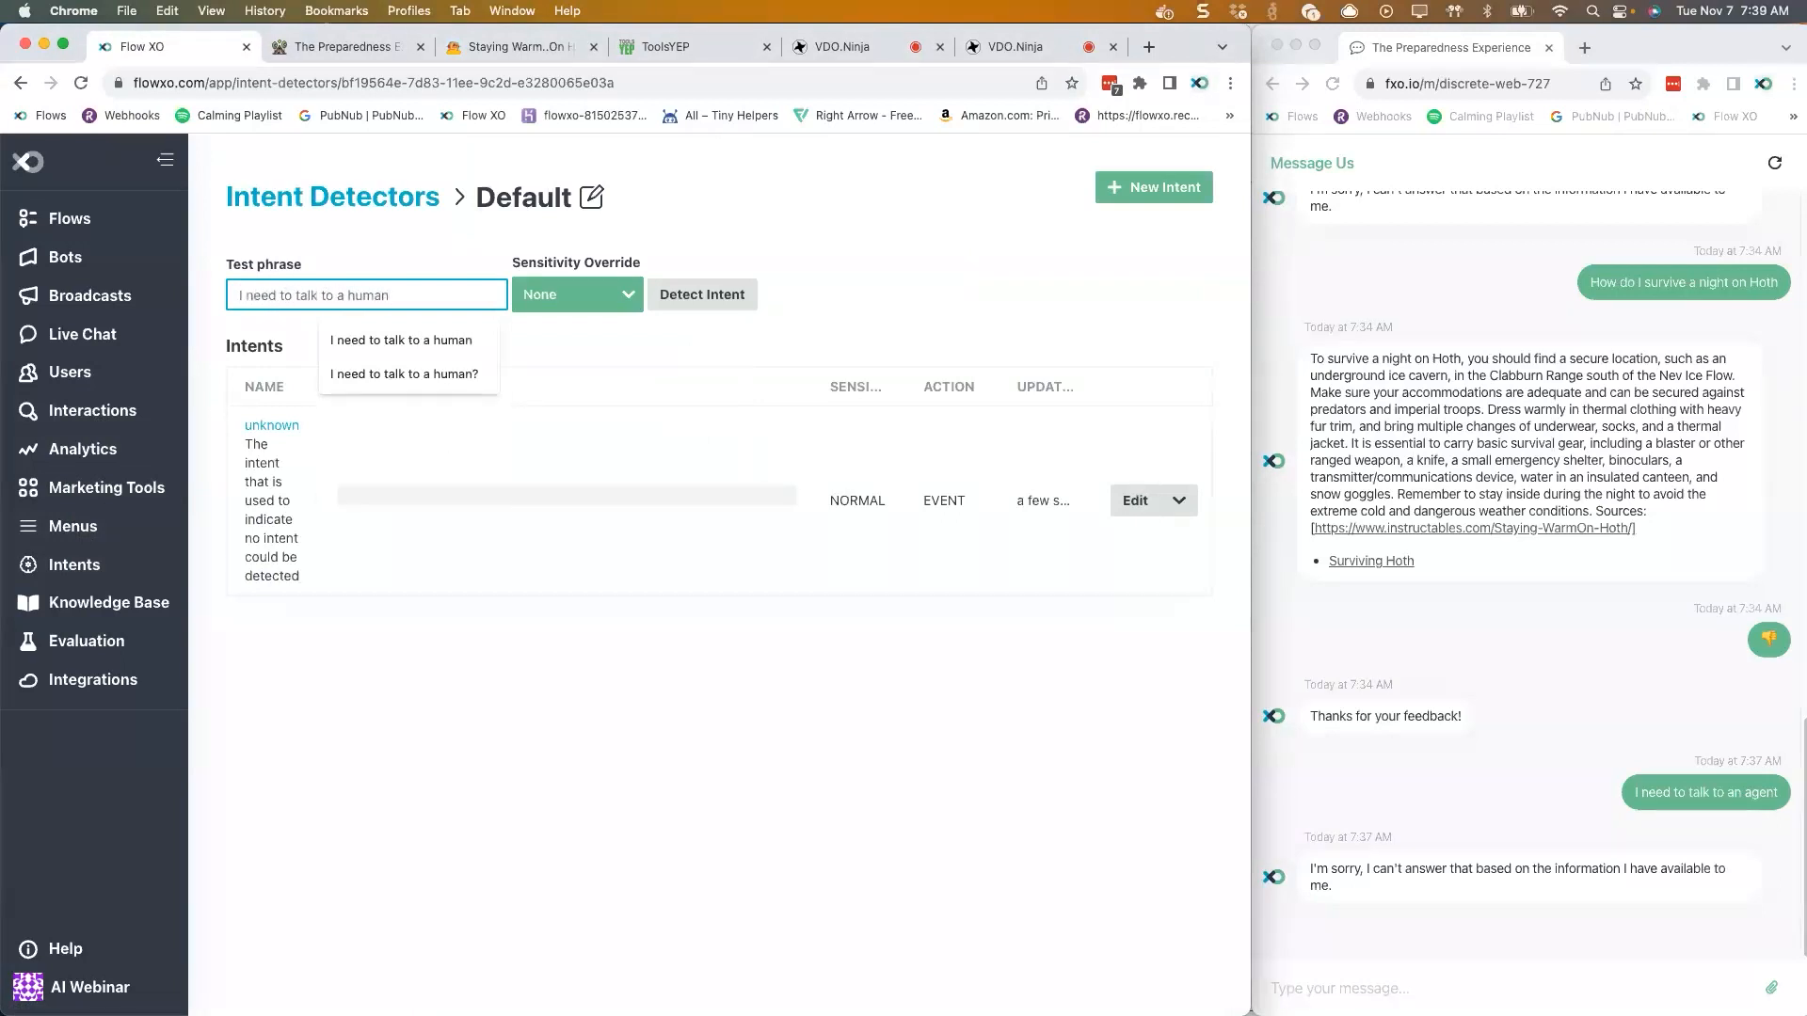
{"action": "key", "text": "Return"}
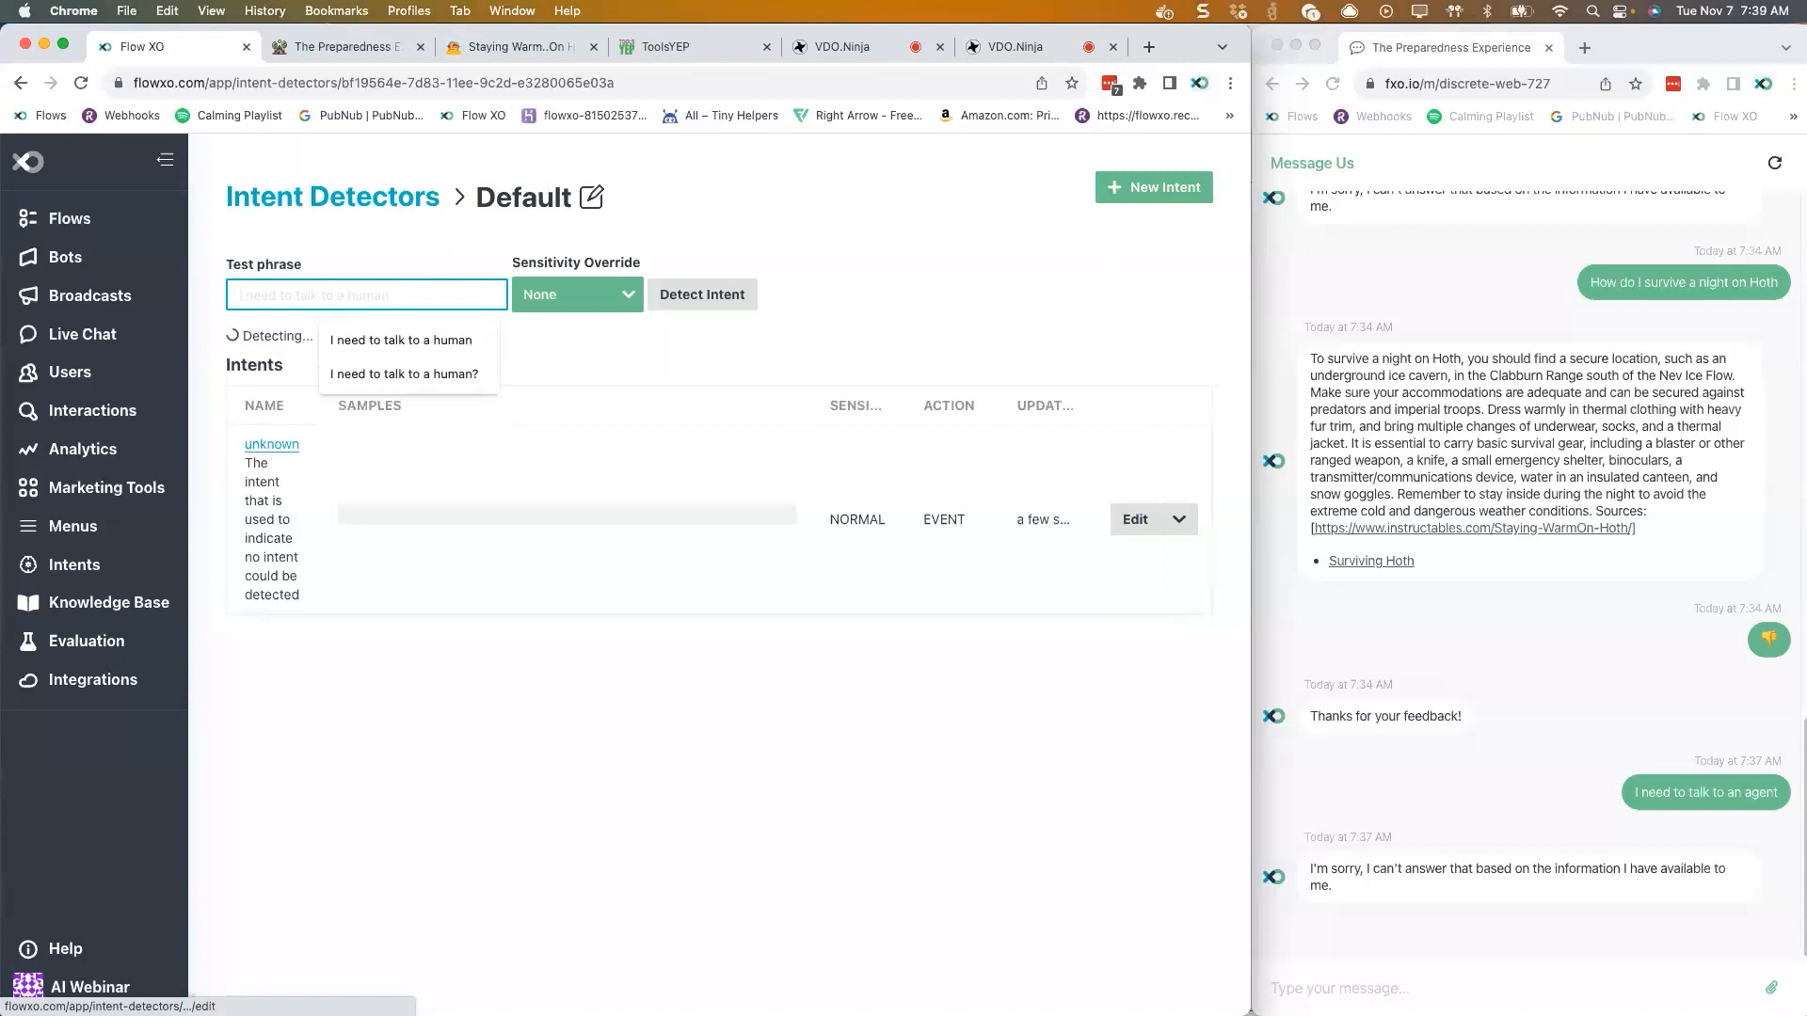
{"action": "left_click", "coordinate": [420, 235]}
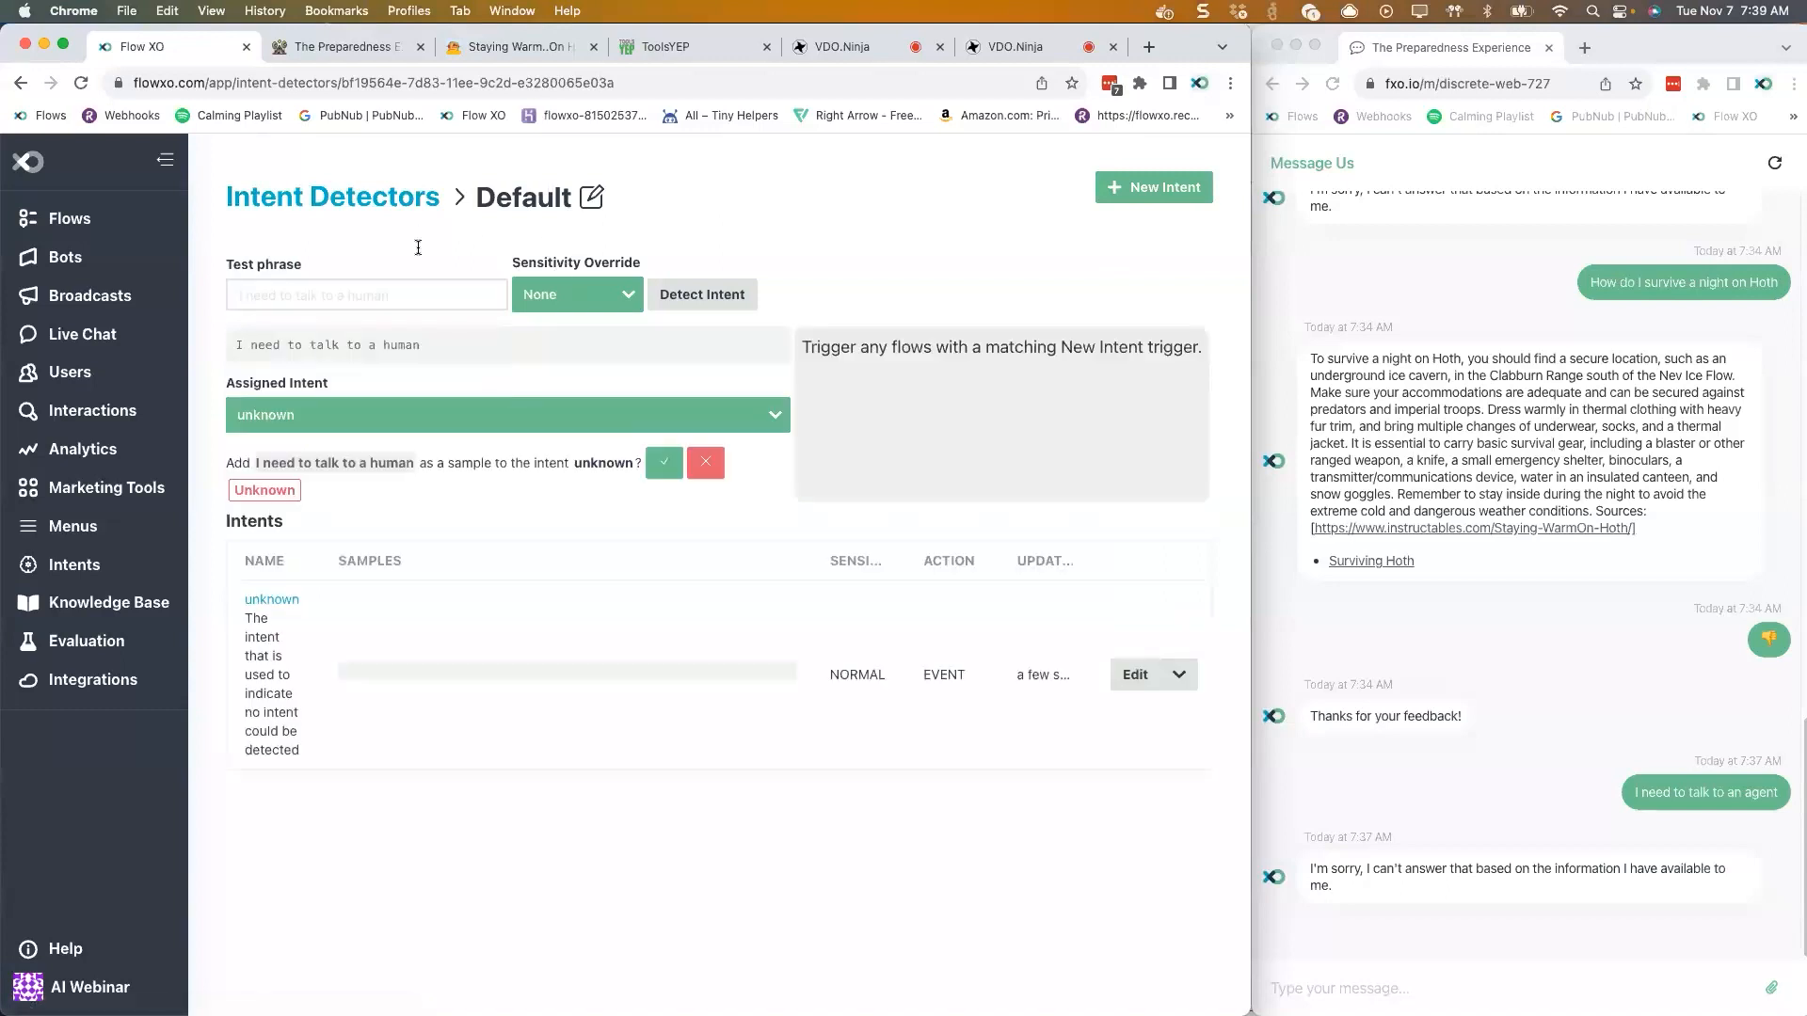
- Assign the tested phrase to a new intent named "Agent Chat"
{"action": "left_click", "coordinate": [300, 408]}
{"action": "left_click", "coordinate": [302, 460]}
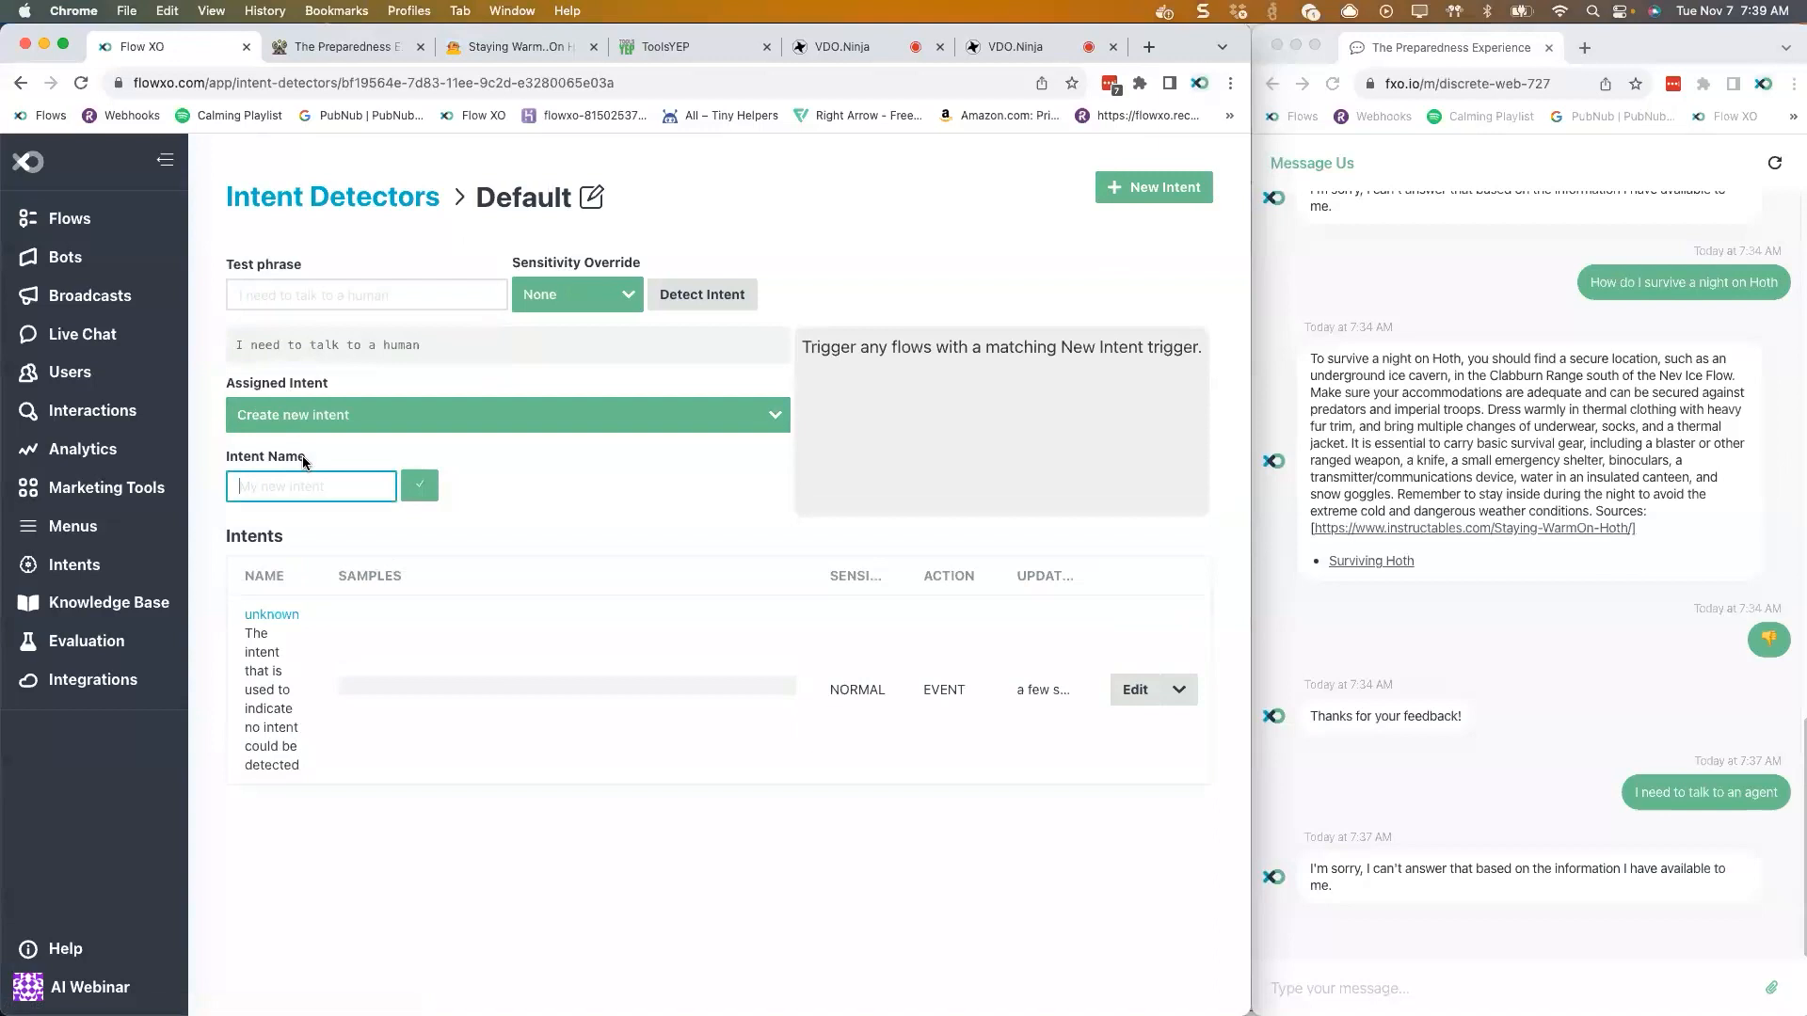
{"action": "type", "text": "Agent Chat"}
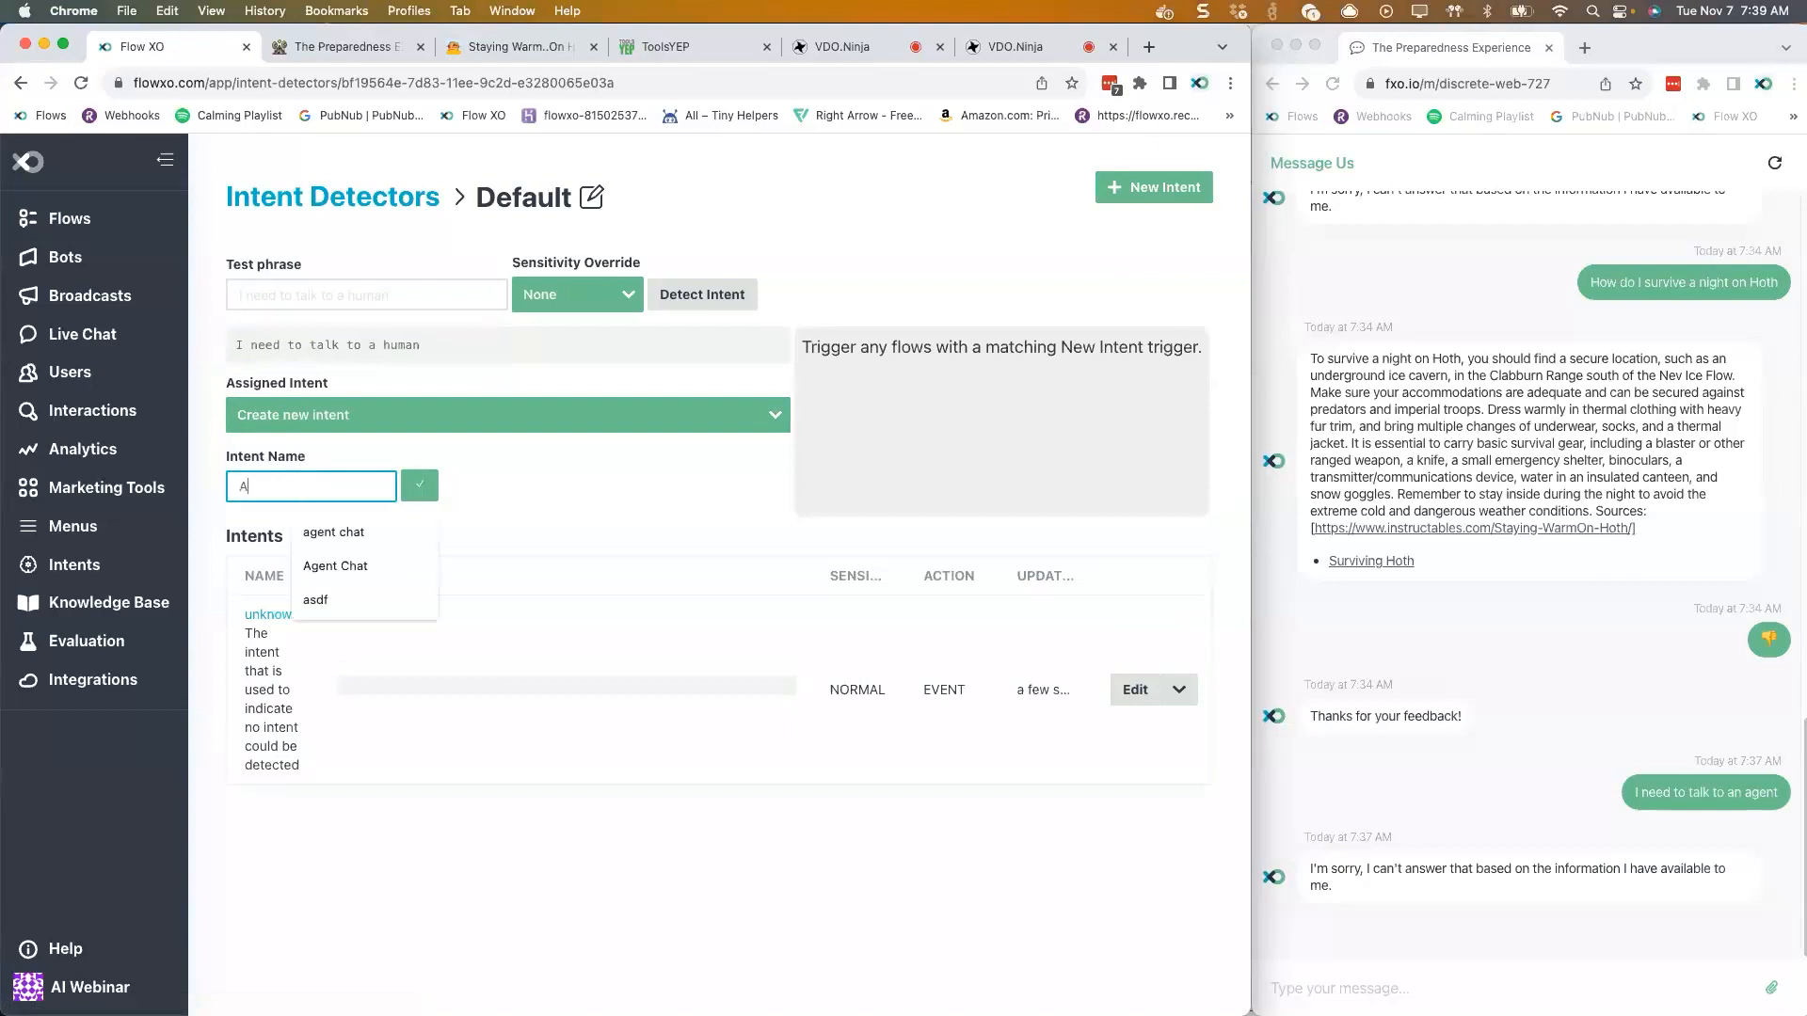
{"action": "left_click", "coordinate": [421, 485]}
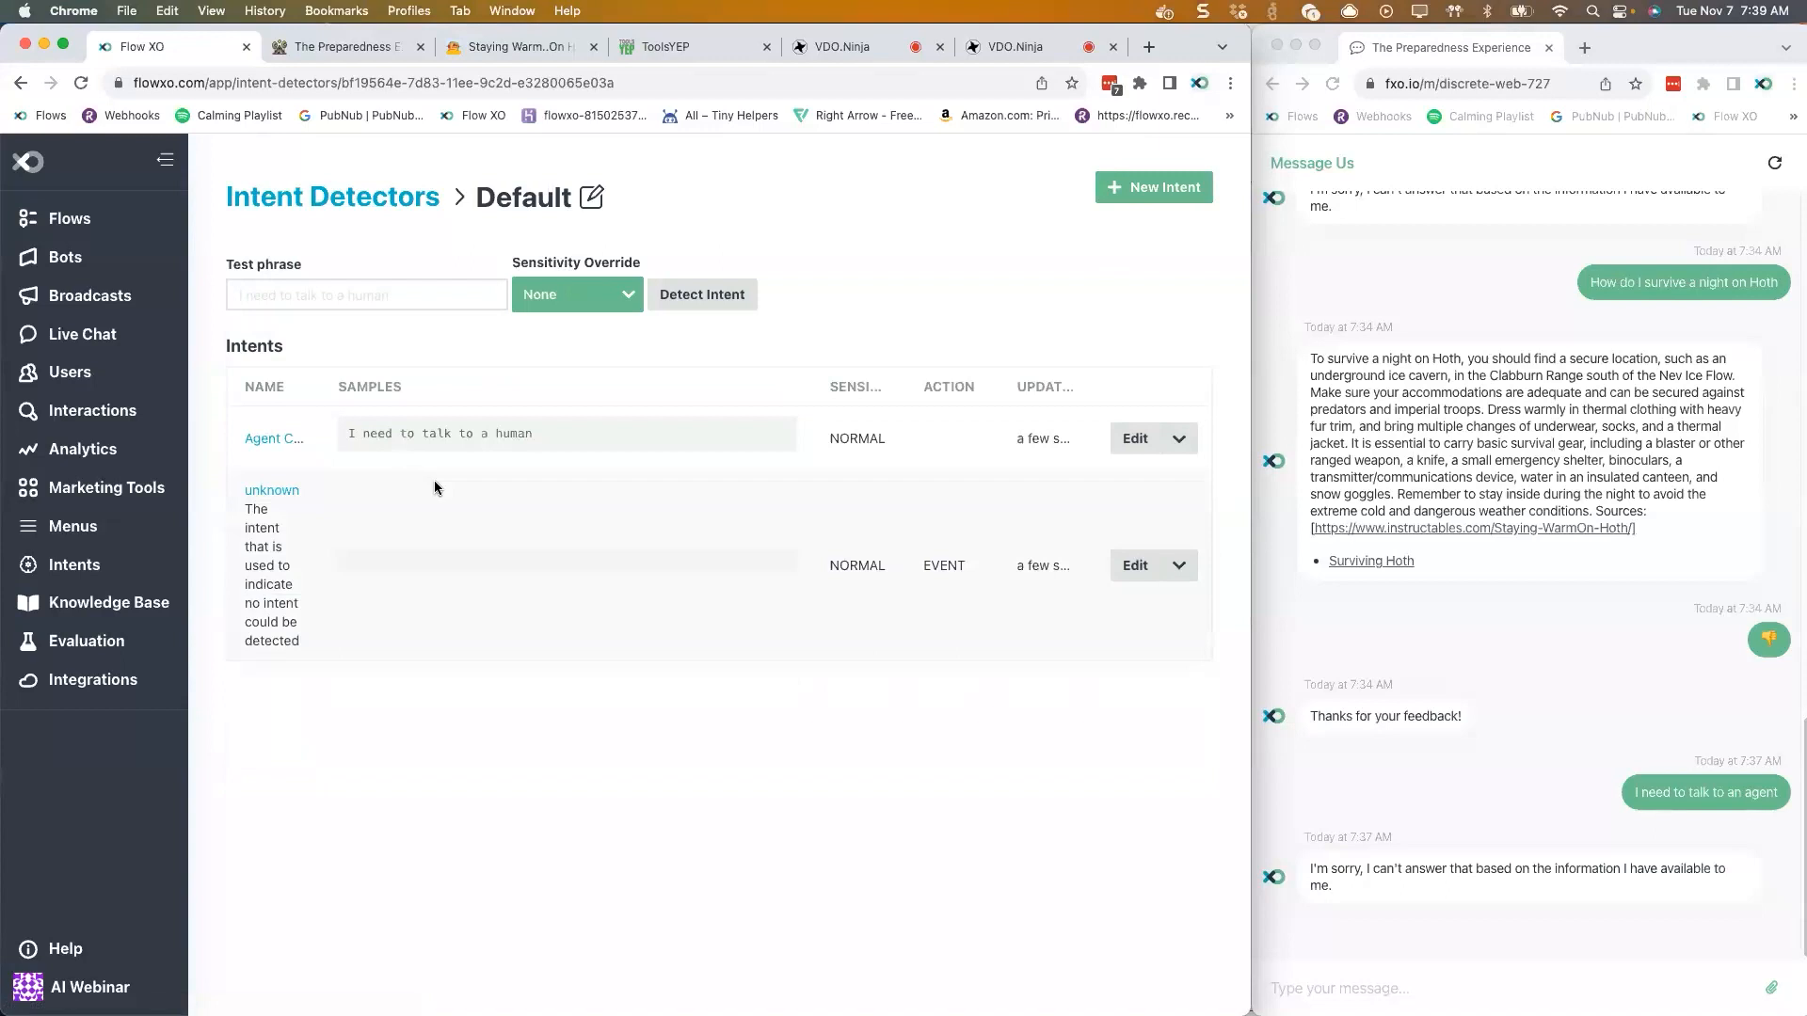
- Run intent detection on the test phrase "I need to talk to a person"
{"action": "left_click", "coordinate": [385, 302]}
{"action": "type", "text": "I n"}
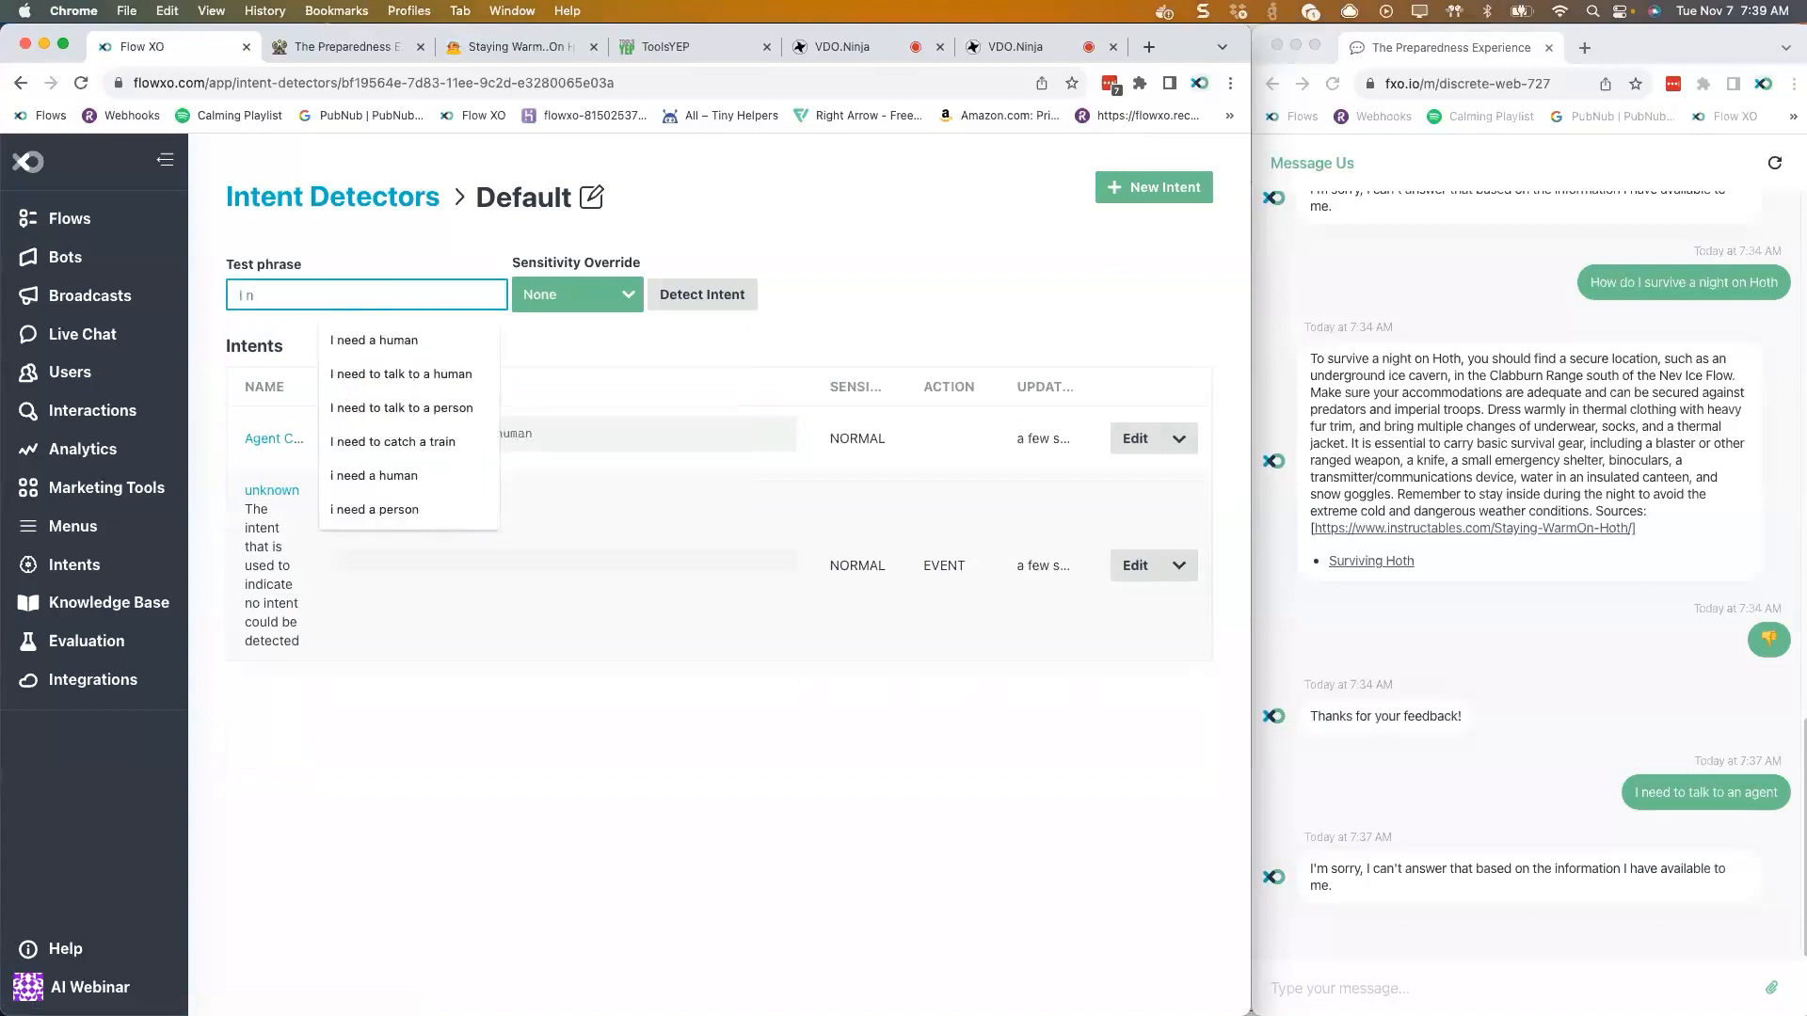
{"action": "type", "text": "eed t"}
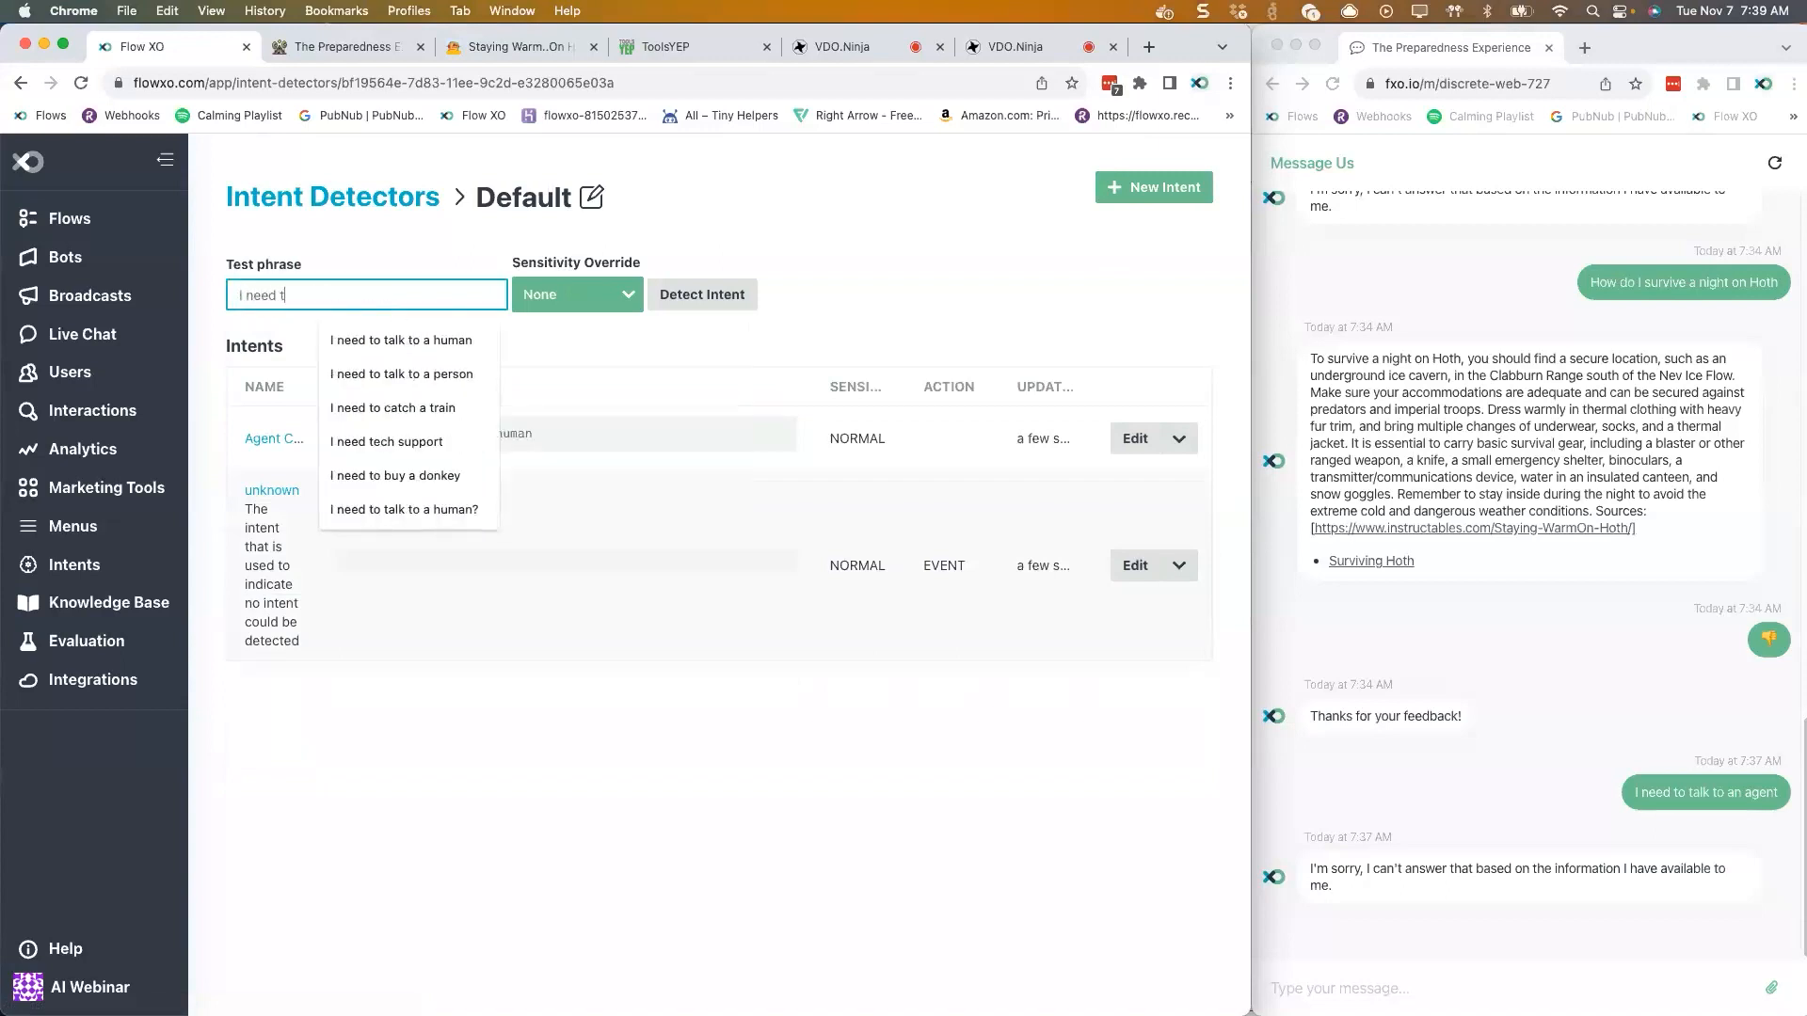
{"action": "type", "text": "o talk to a person"}
{"action": "key", "text": "Return"}
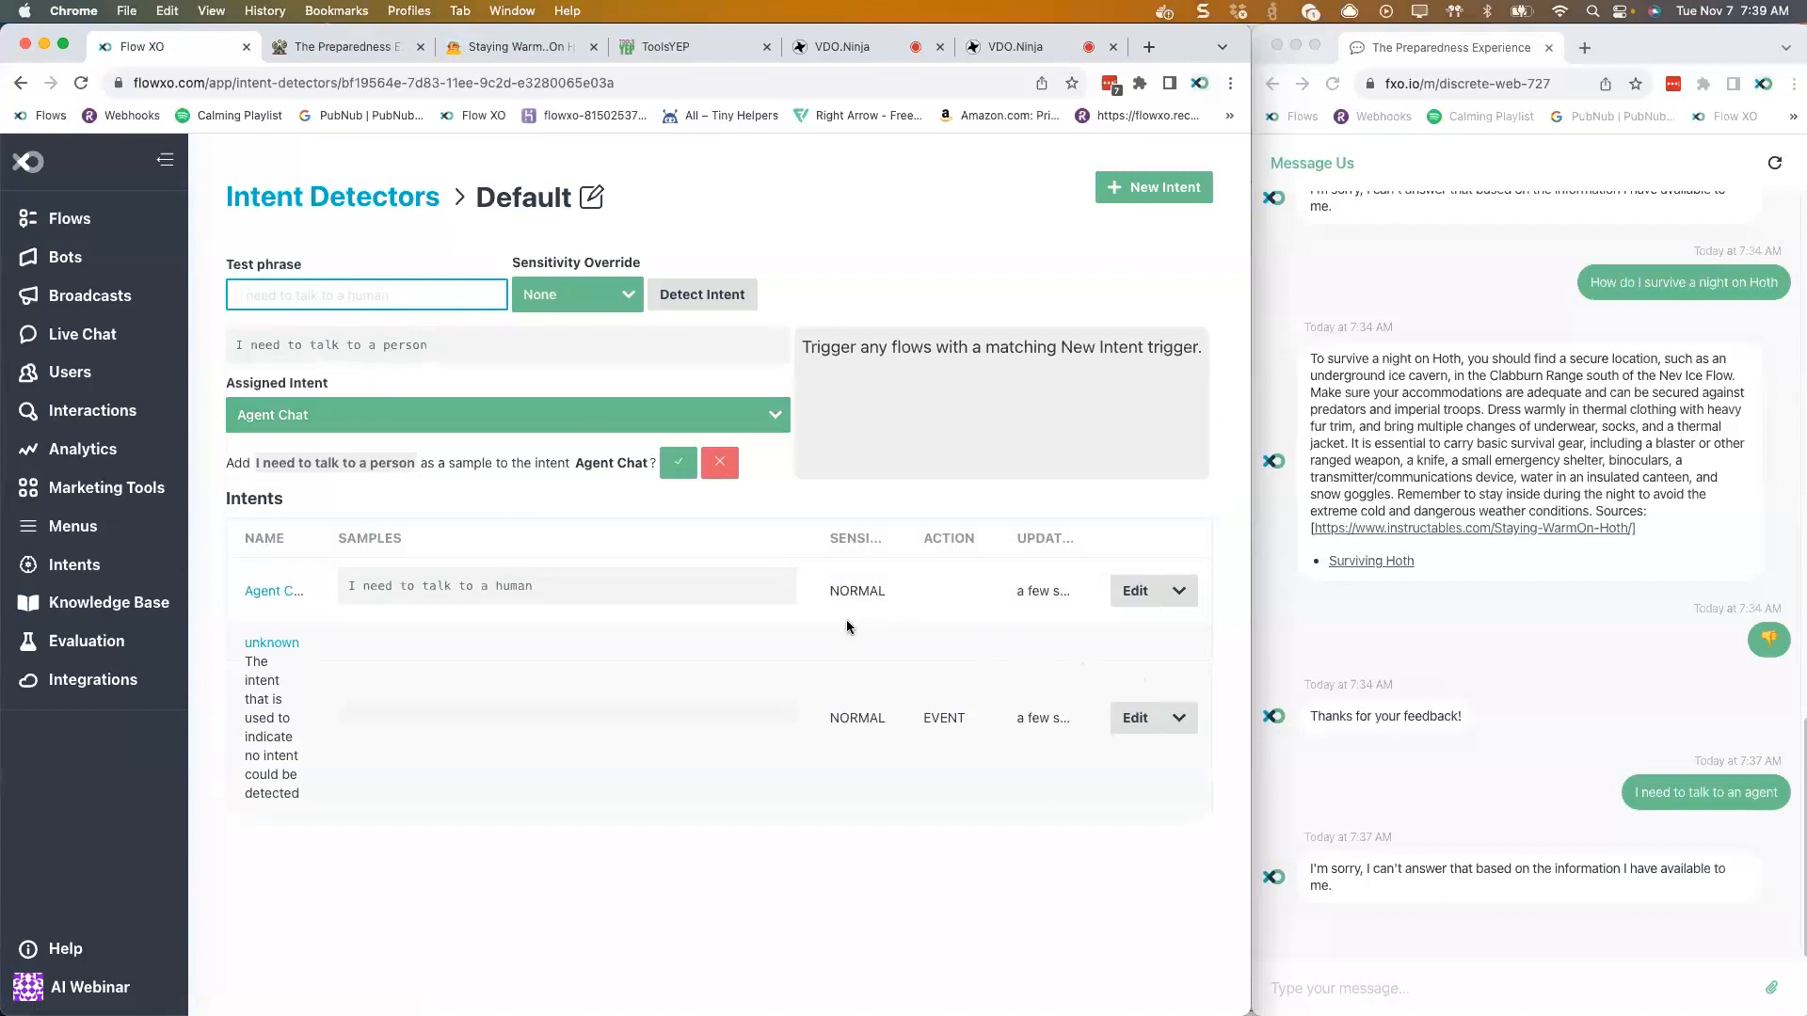
- Set the Agent Chat intent's action to "Live Chat - Begin a live chat session with the user" and save the changes
{"action": "left_click", "coordinate": [1130, 593]}
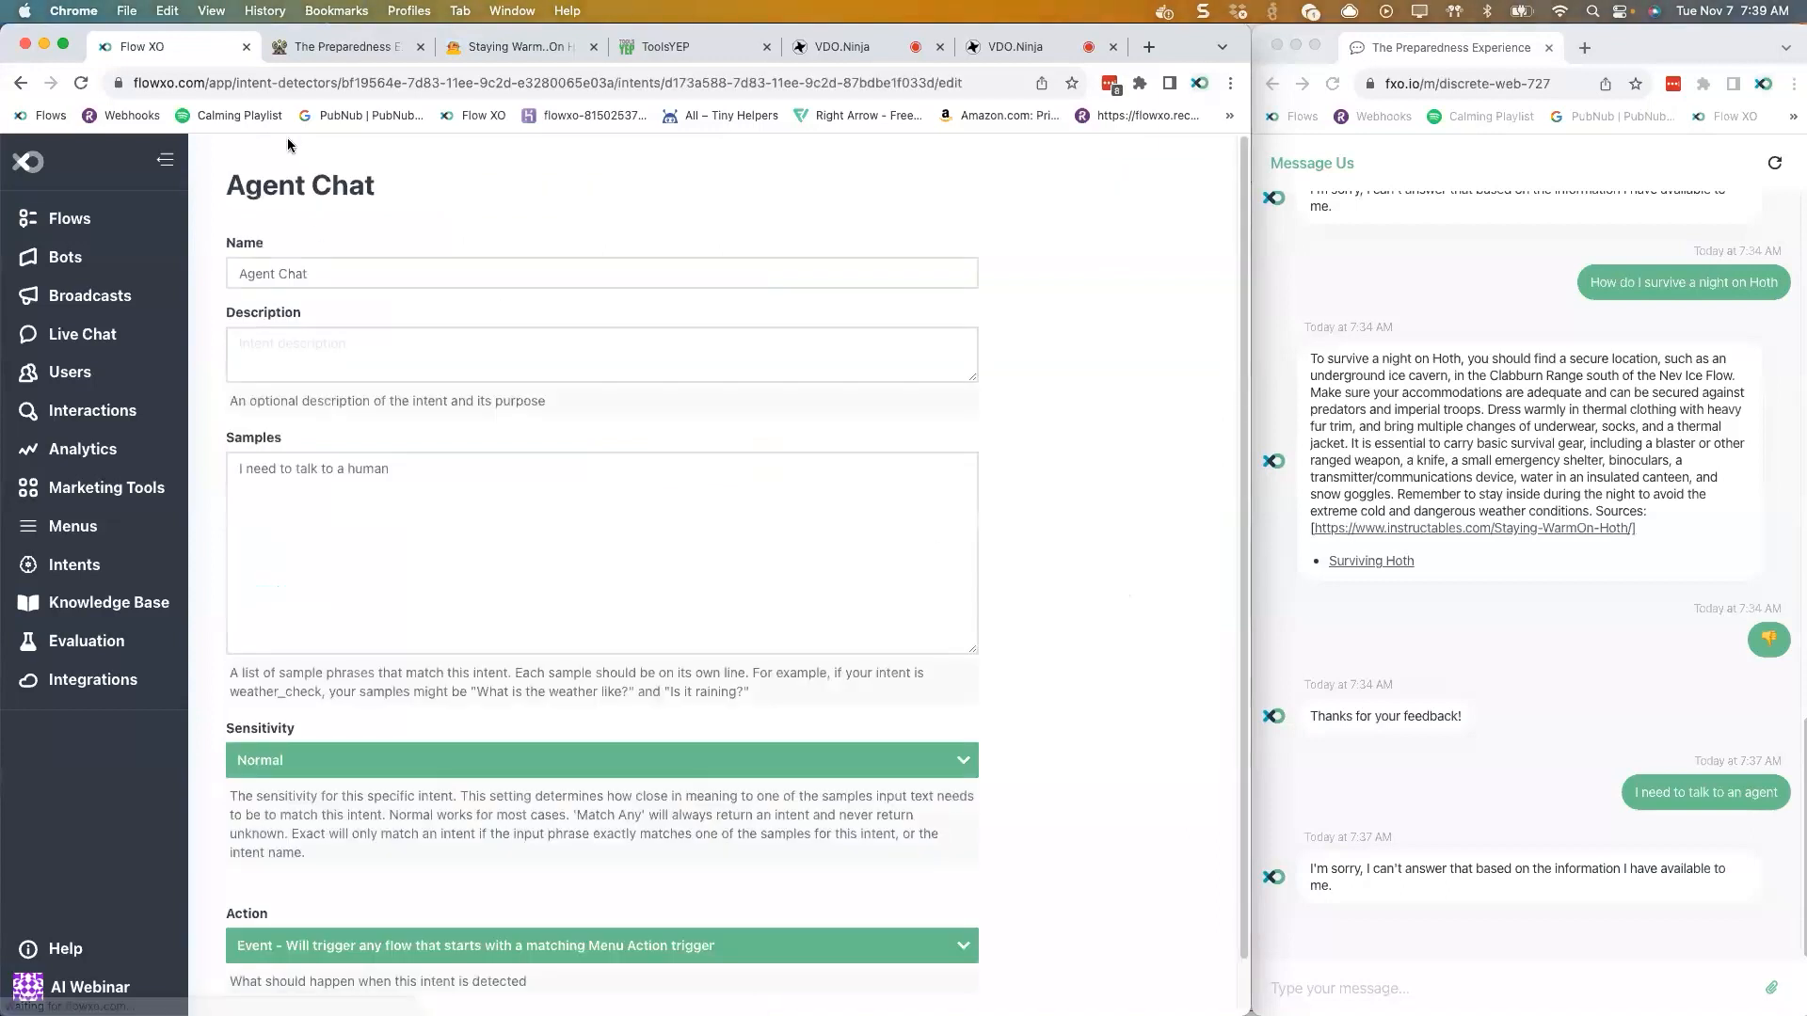
{"action": "scroll", "coordinate": [542, 565], "scroll_direction": "down", "scroll_amount": 1}
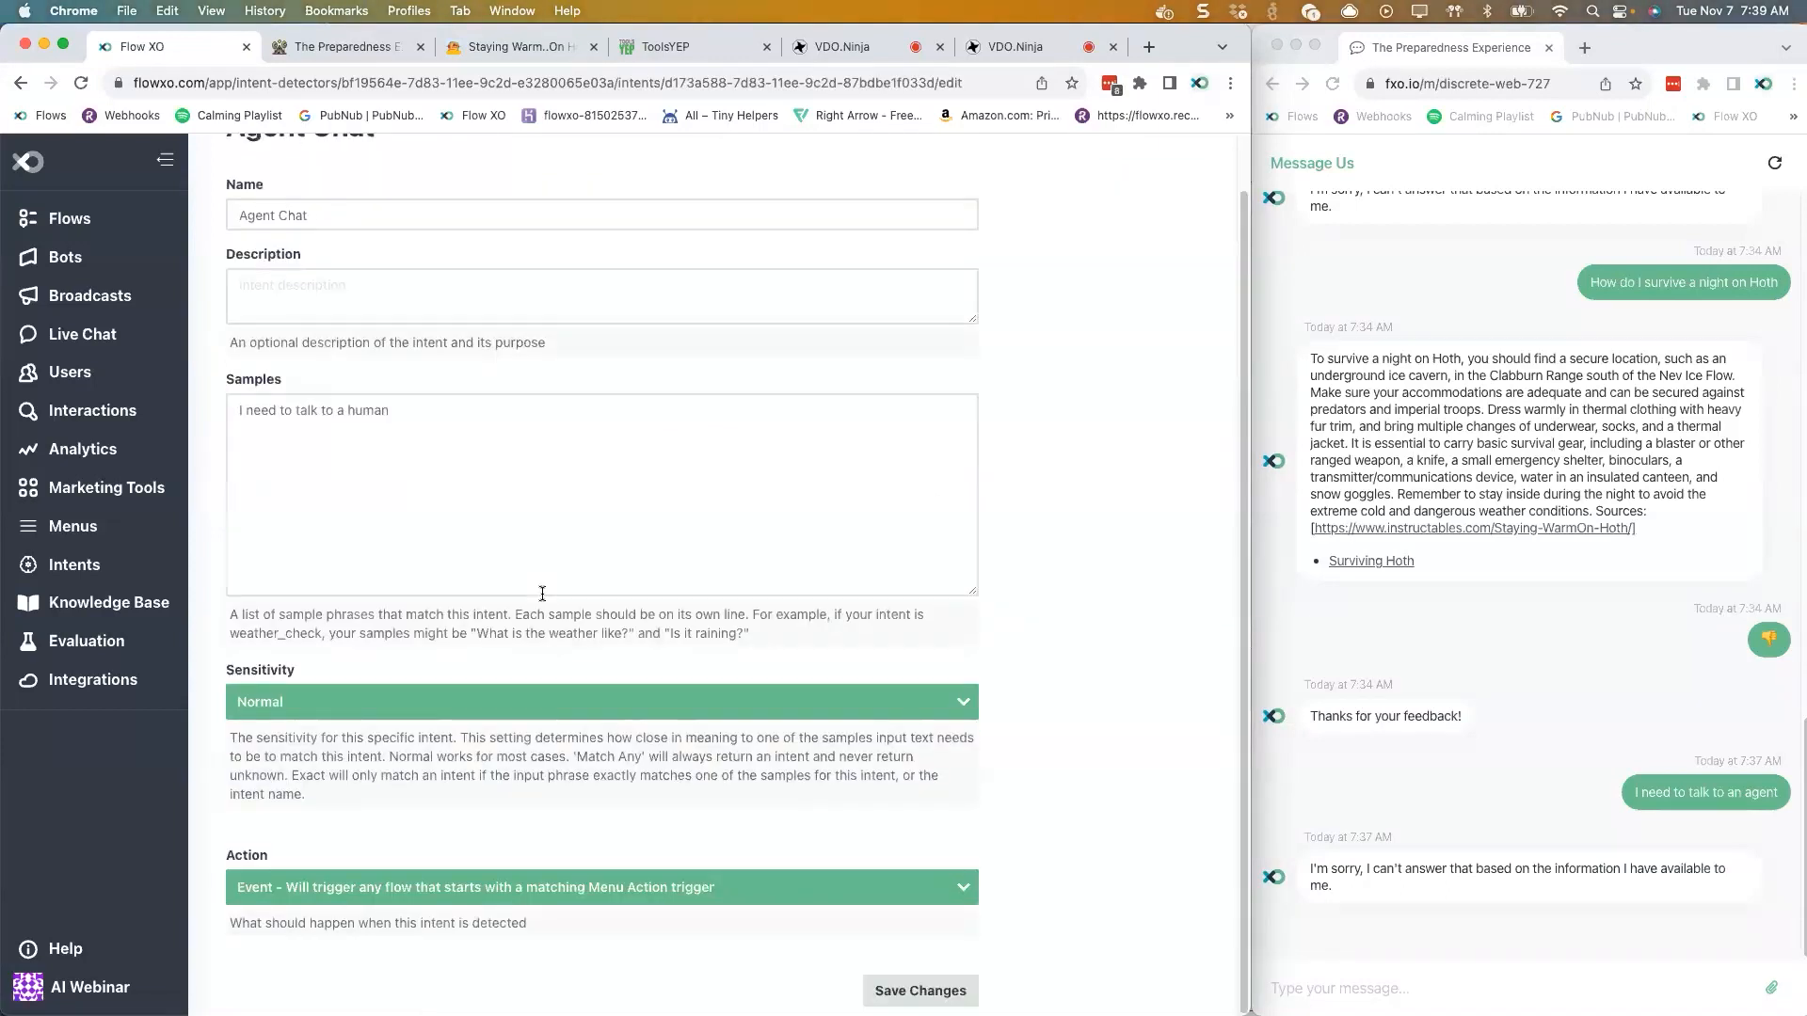
{"action": "left_click", "coordinate": [514, 888]}
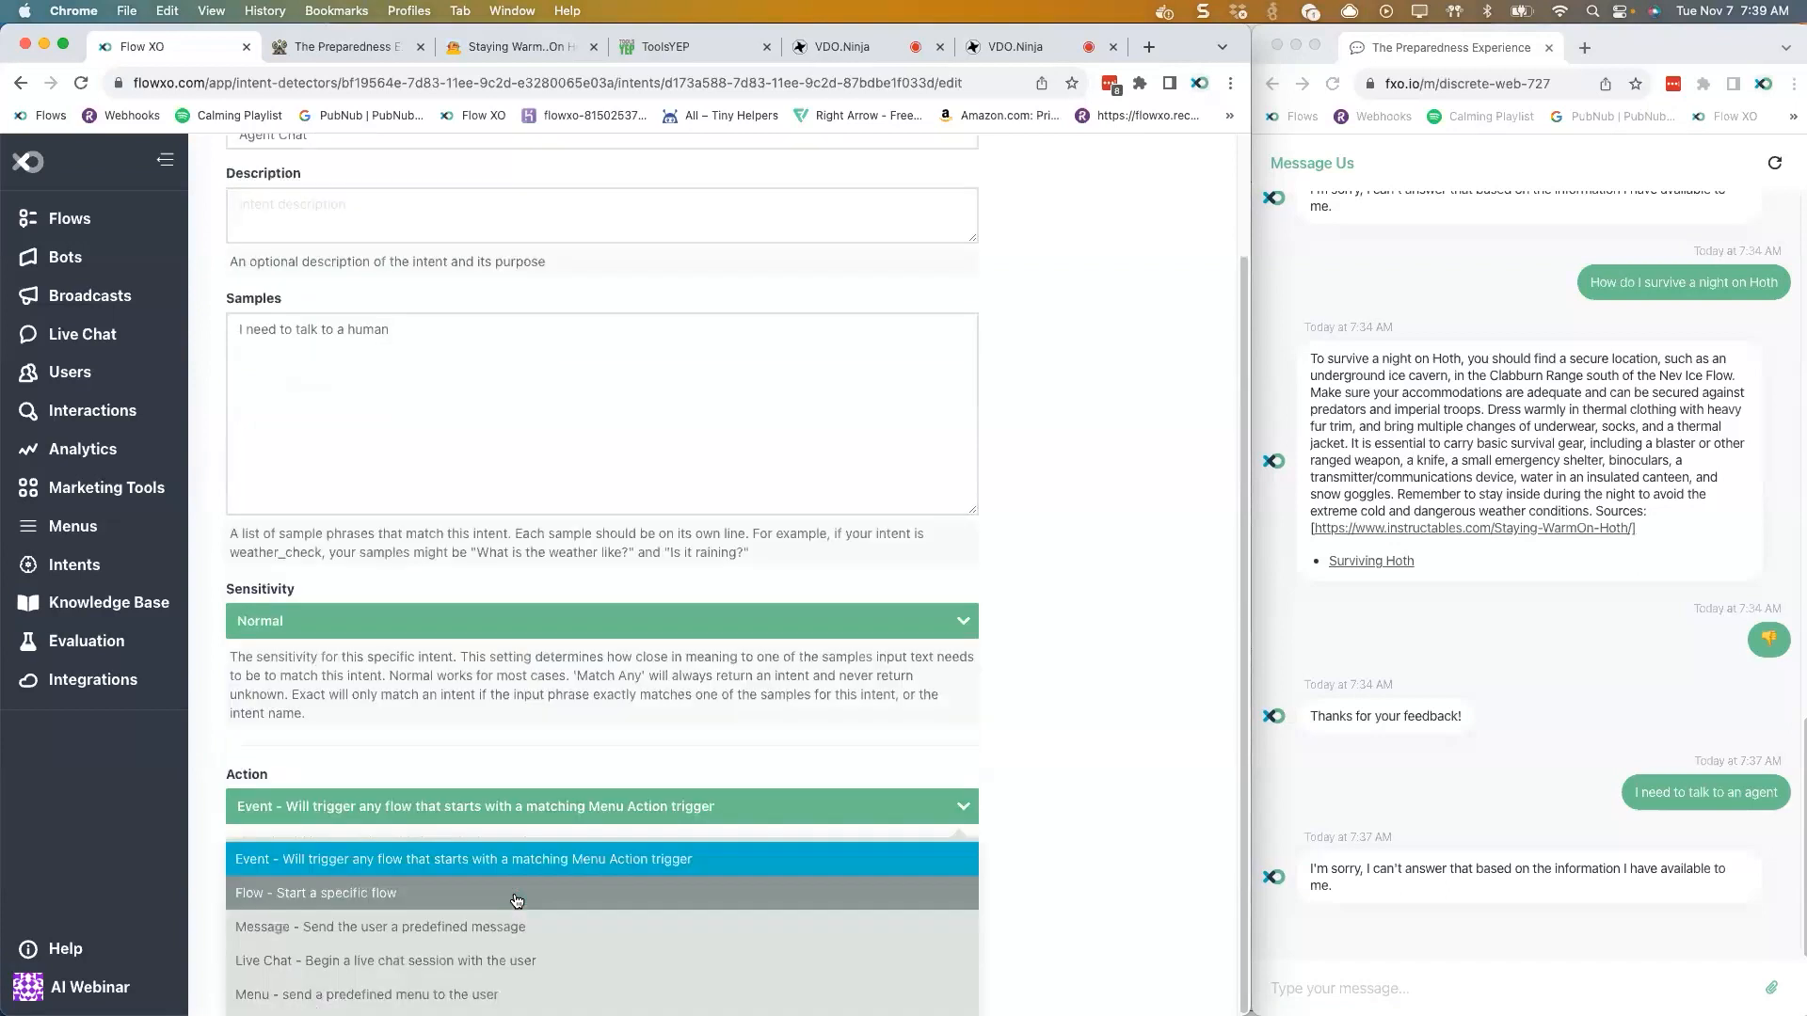
{"action": "left_click", "coordinate": [504, 1003]}
{"action": "scroll", "coordinate": [687, 923], "scroll_direction": "down", "scroll_amount": 5}
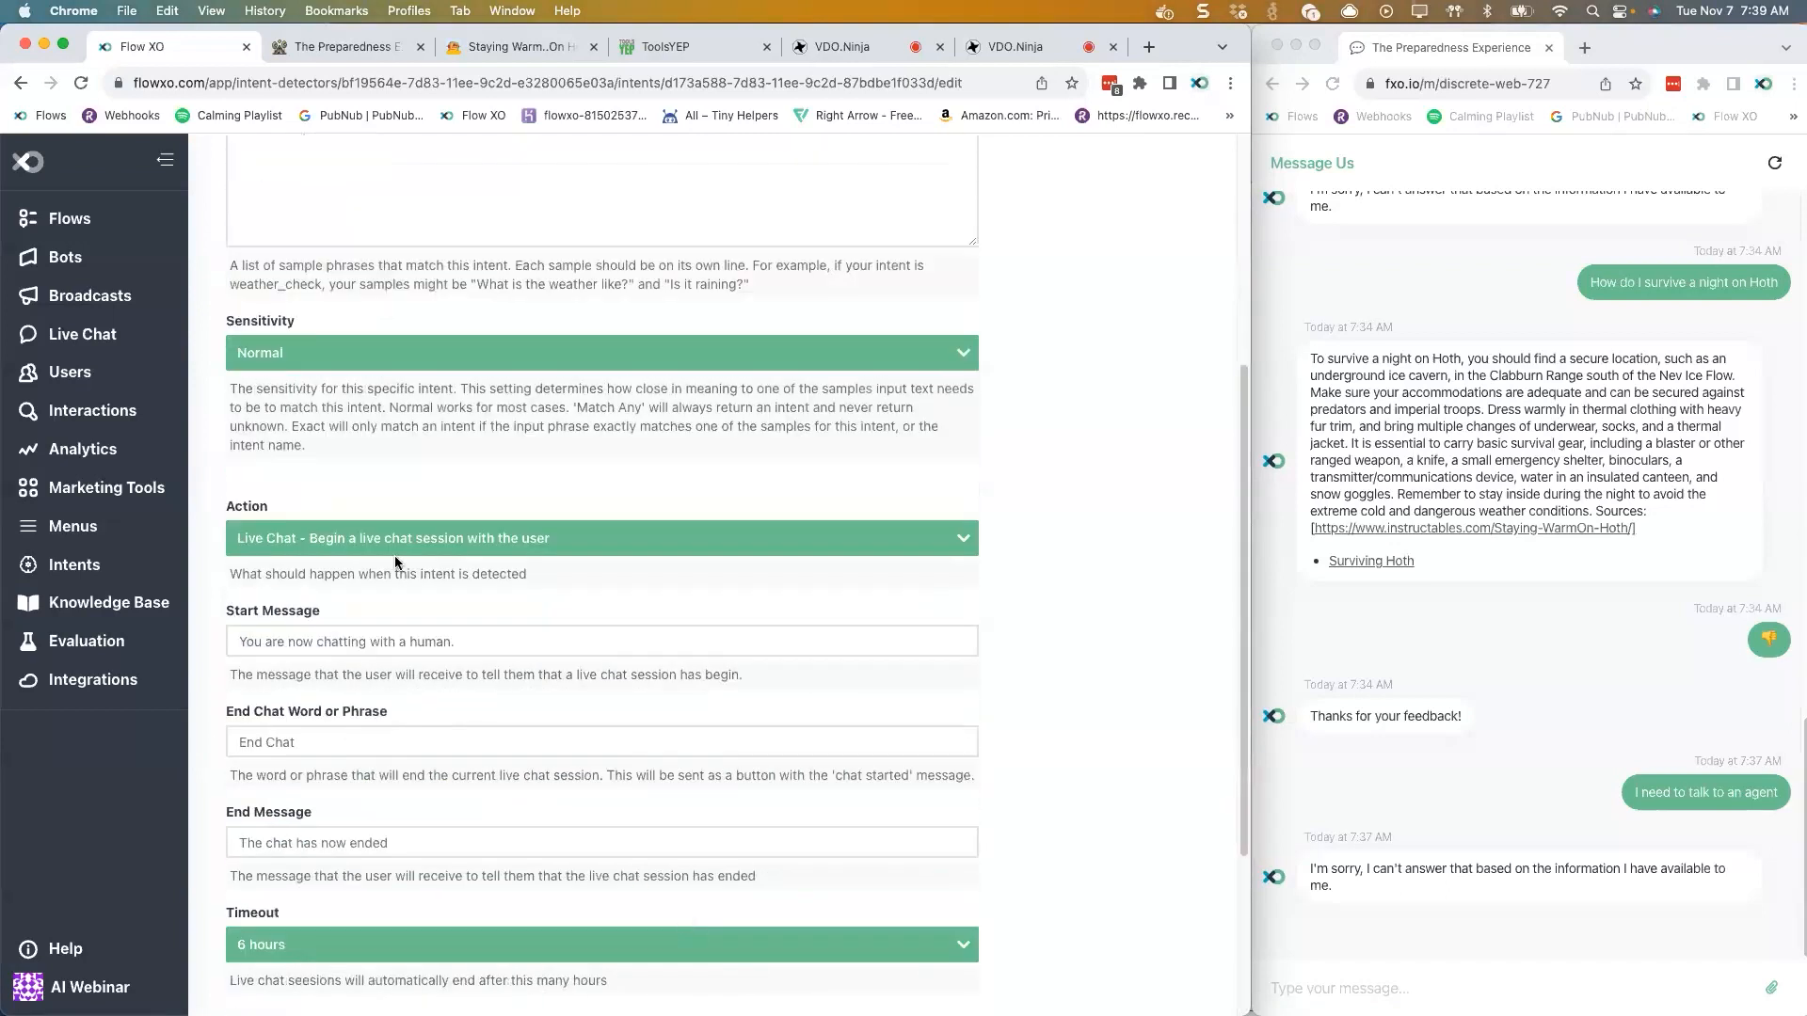
{"action": "scroll", "coordinate": [720, 853], "scroll_direction": "down", "scroll_amount": 4}
{"action": "scroll", "coordinate": [721, 854], "scroll_direction": "down", "scroll_amount": 3}
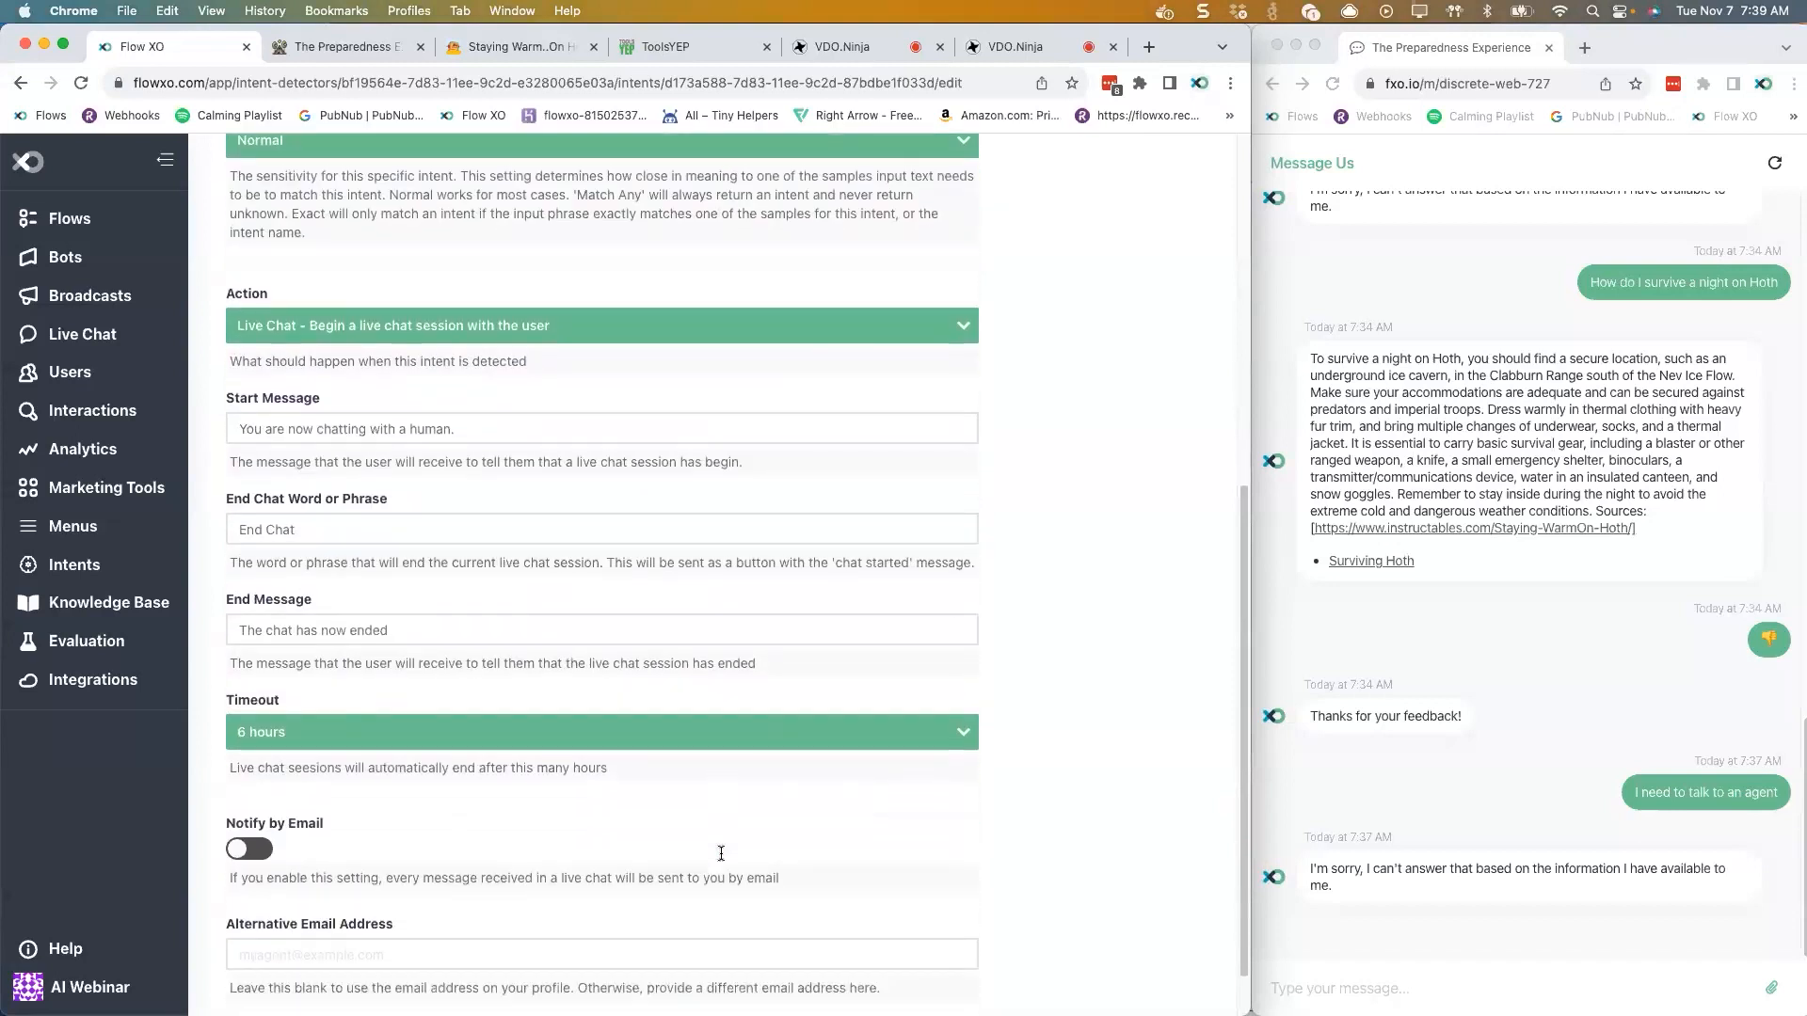
{"action": "left_click", "coordinate": [920, 990]}
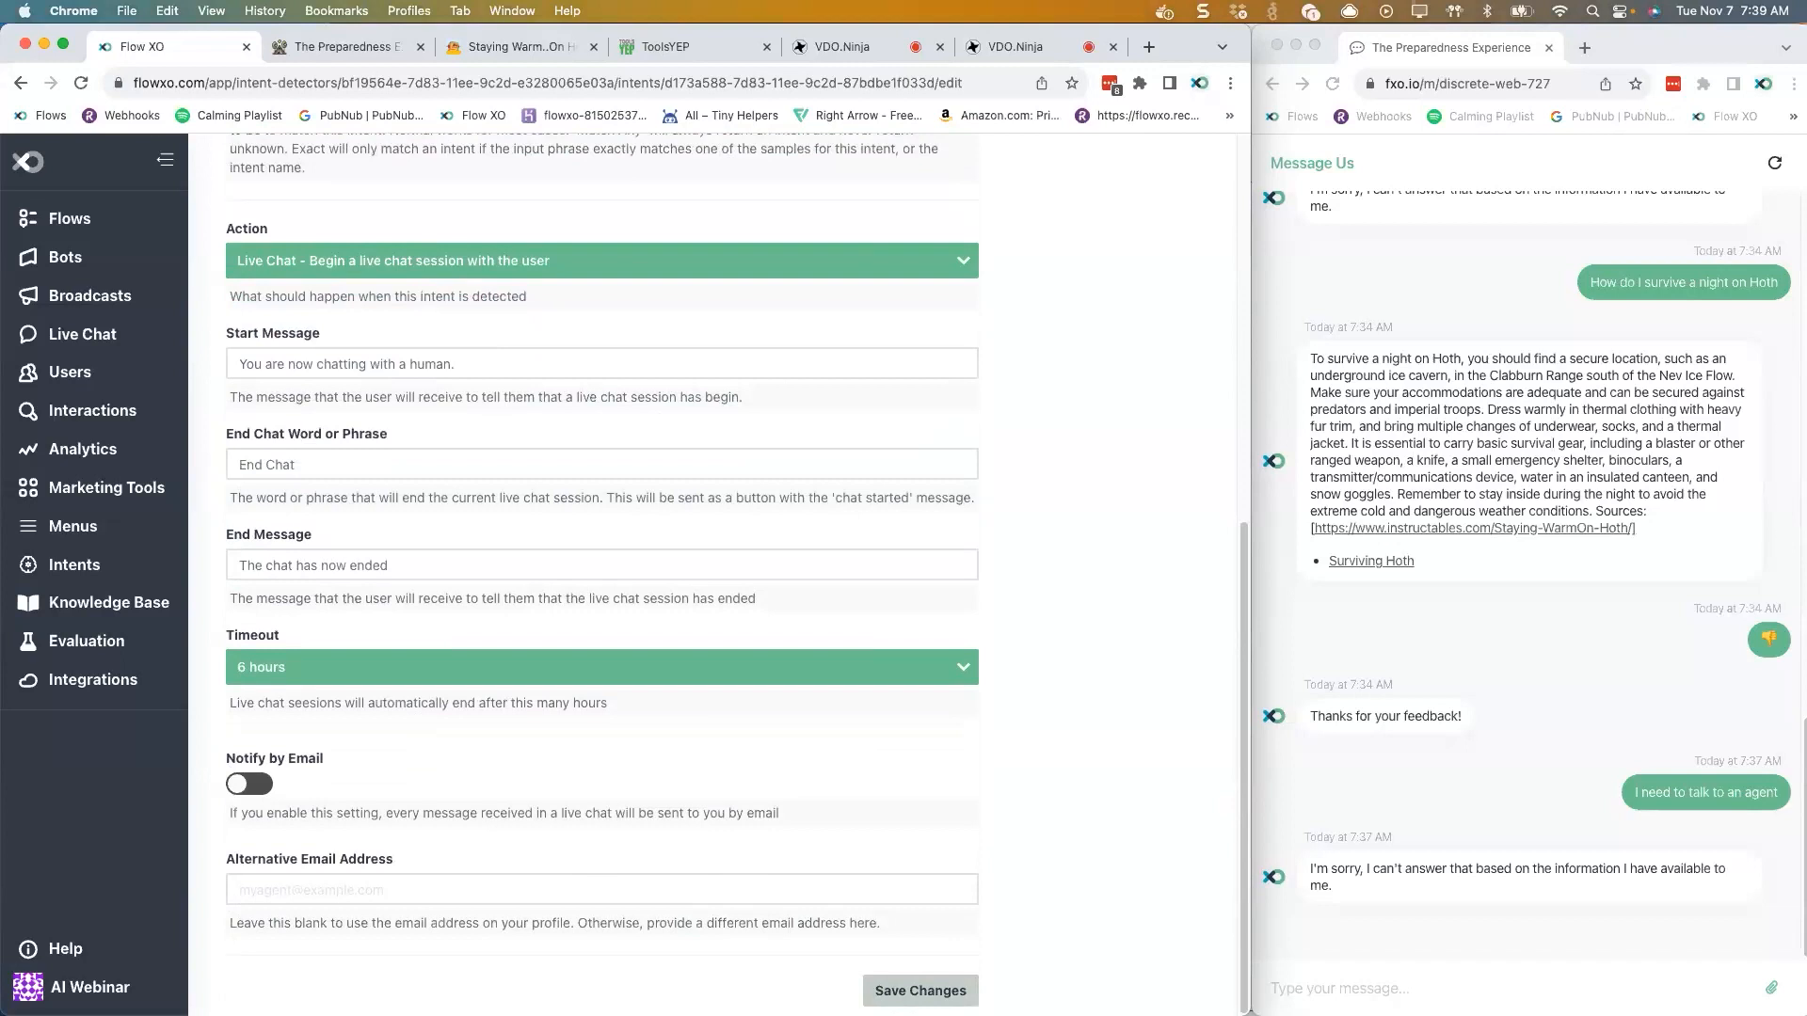
{"action": "left_click", "coordinate": [926, 994]}
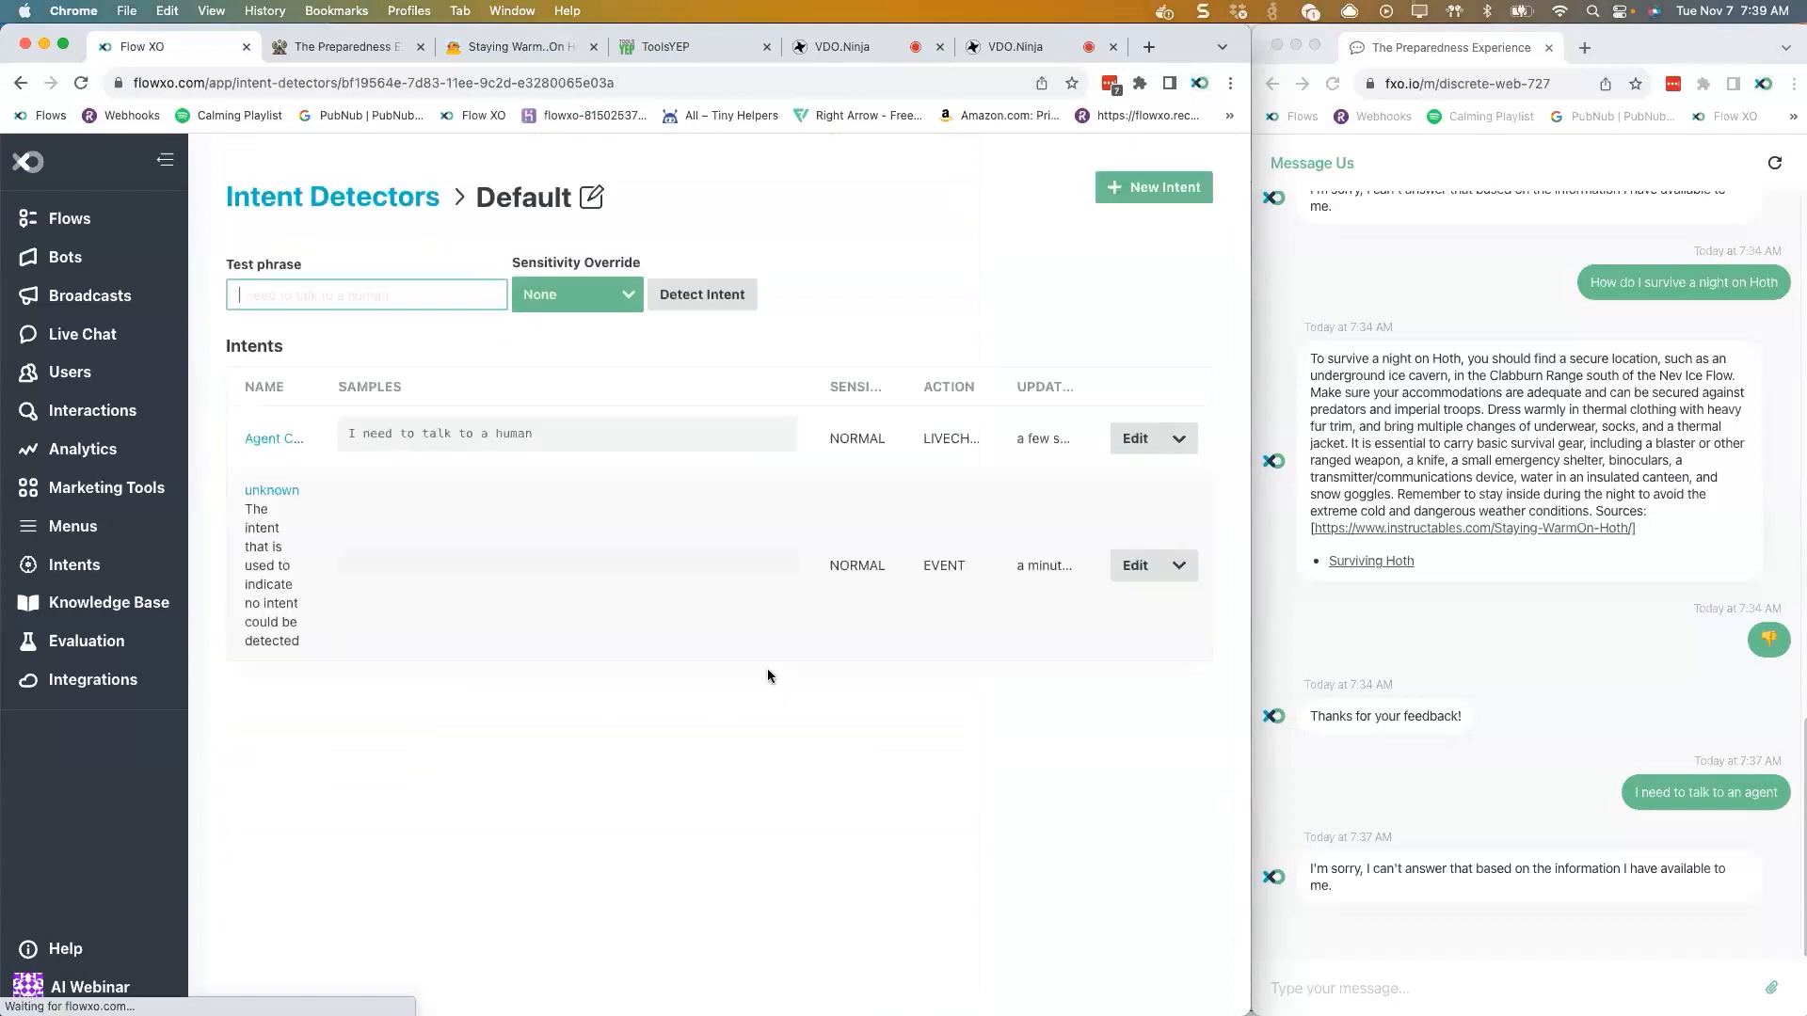
- Run intent detection on the test phrase "Transfer me to an agent" and add it as a sample to the Agent Chat intent
{"action": "left_click", "coordinate": [285, 443]}
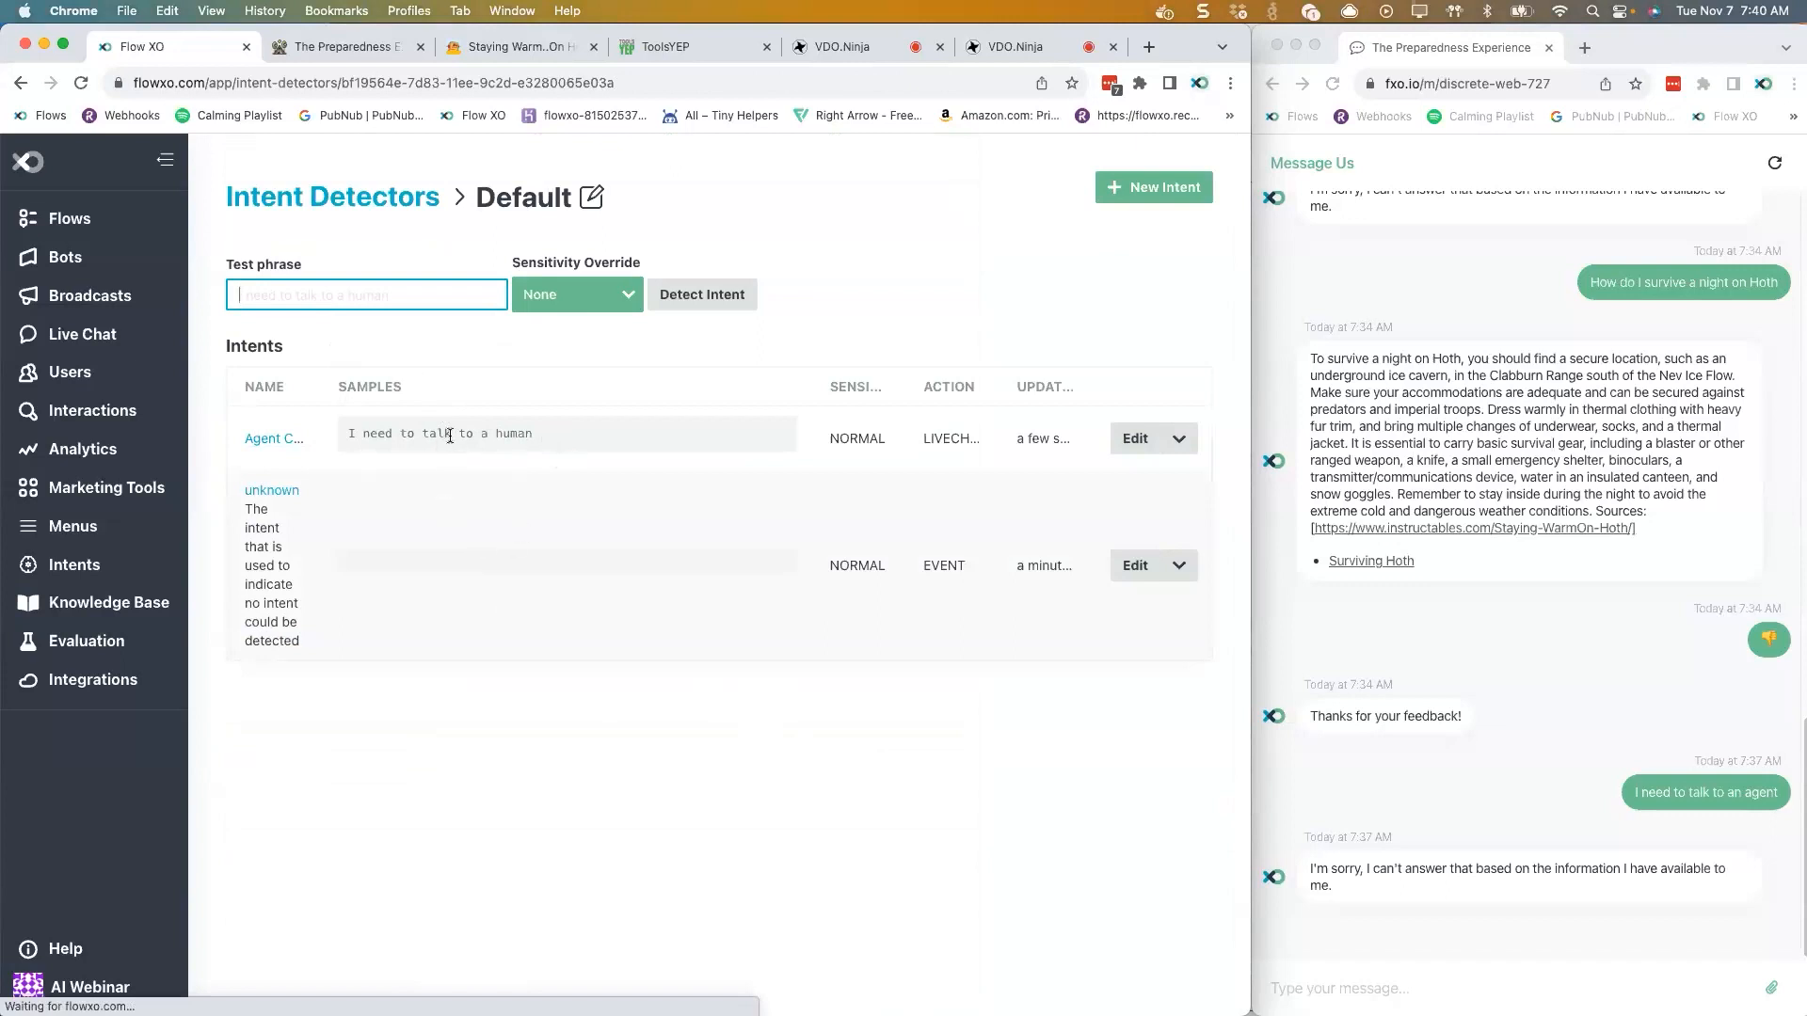
{"action": "left_click", "coordinate": [348, 298]}
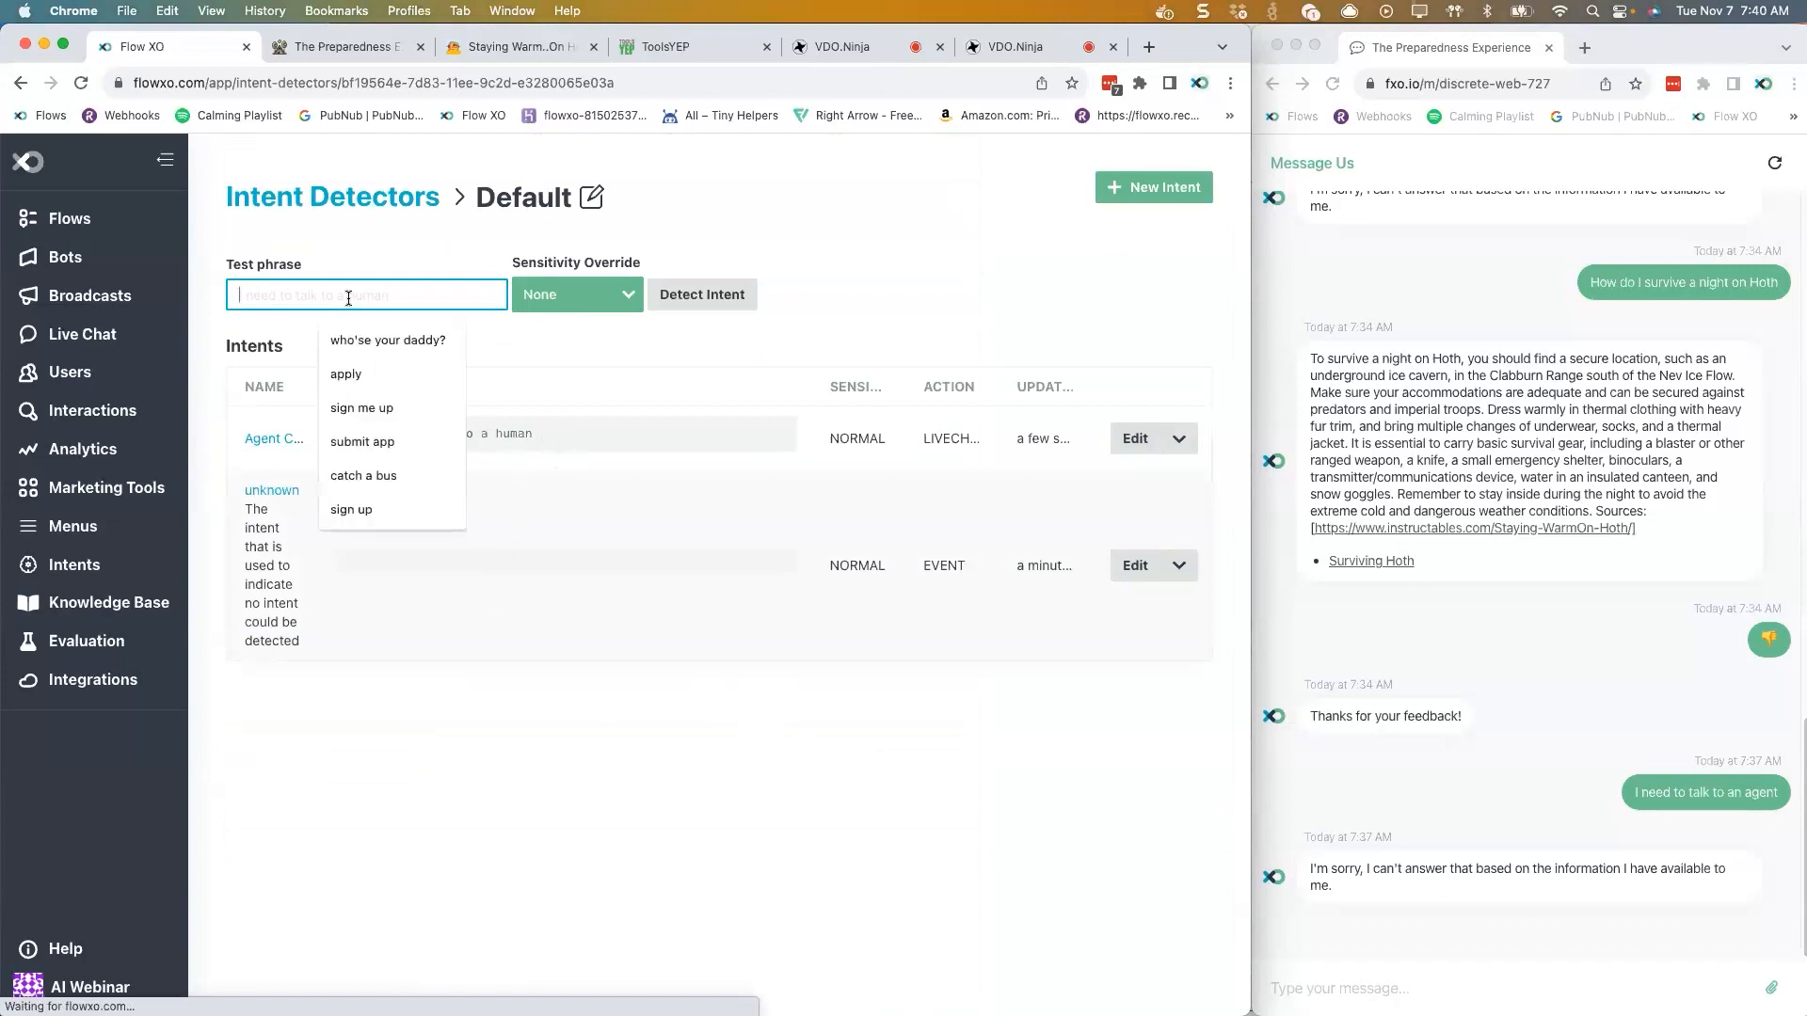
{"action": "left_click", "coordinate": [368, 272]}
{"action": "left_click", "coordinate": [353, 294]}
{"action": "type", "text": "I"}
{"action": "key", "text": "BackSpace"}
{"action": "type", "text": "Tr"}
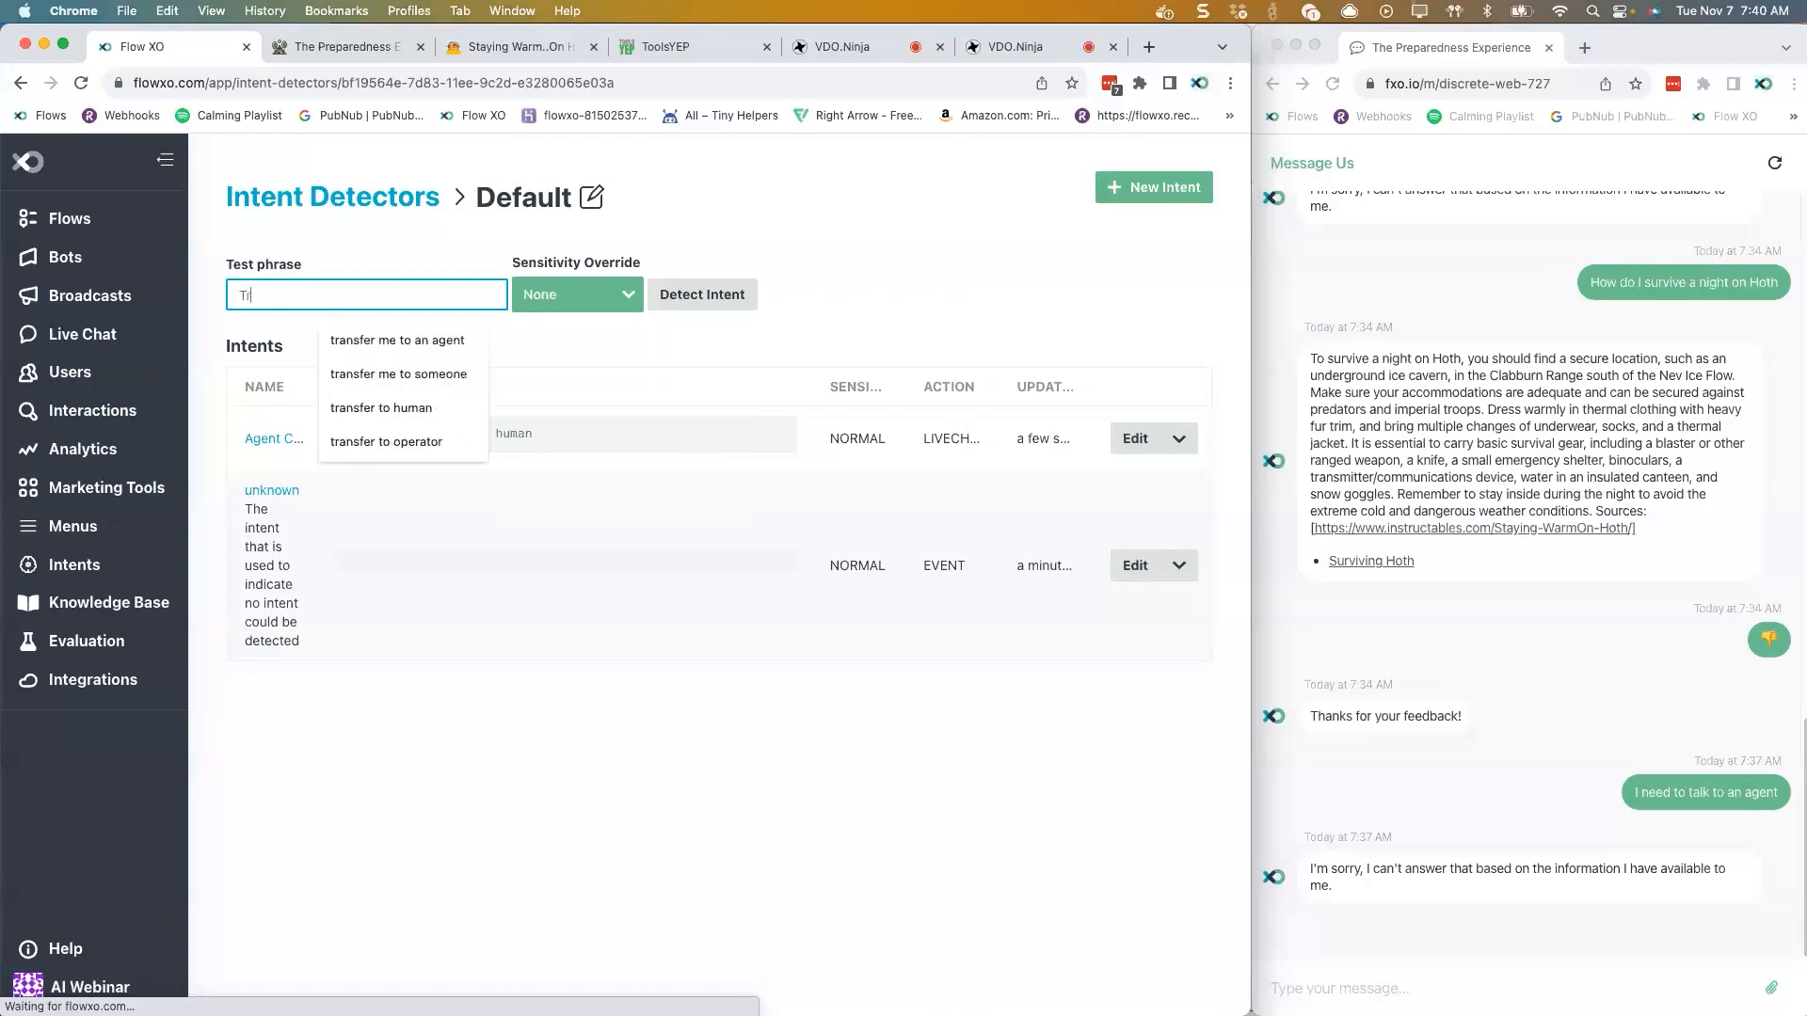
{"action": "type", "text": "ansfer me to an agent"}
{"action": "key", "text": "Return"}
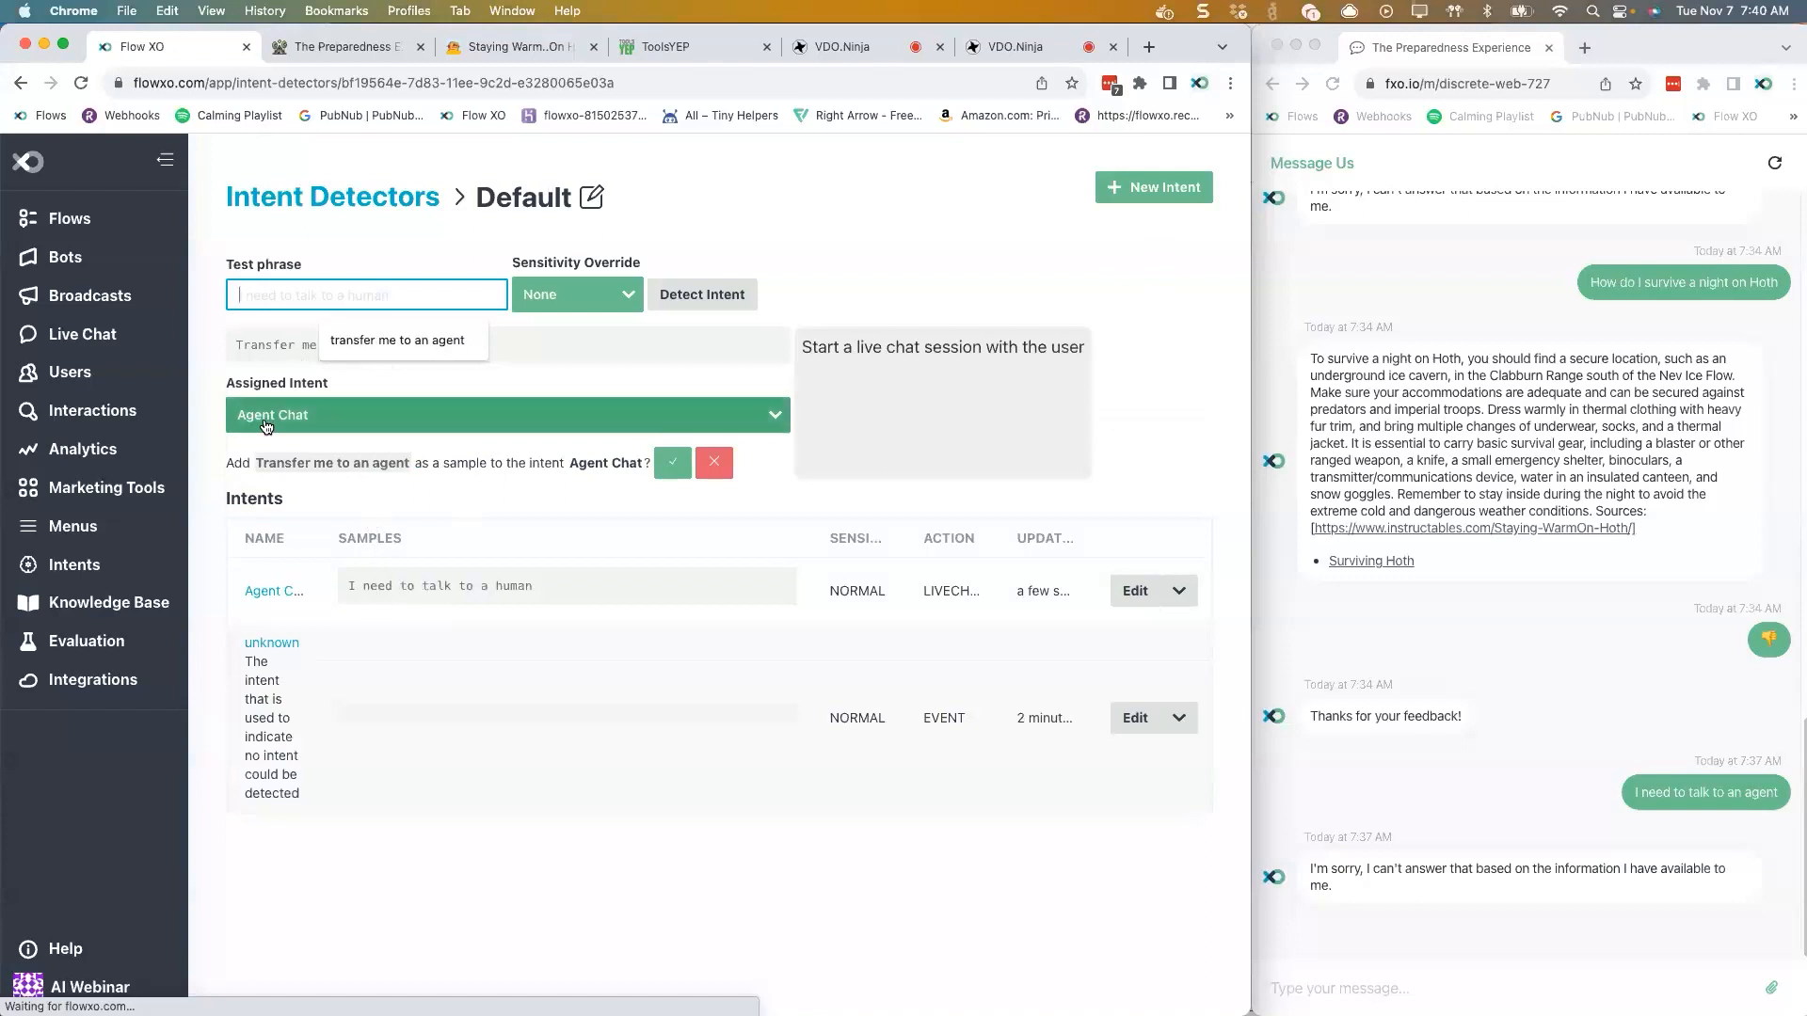
{"action": "left_click", "coordinate": [674, 464]}
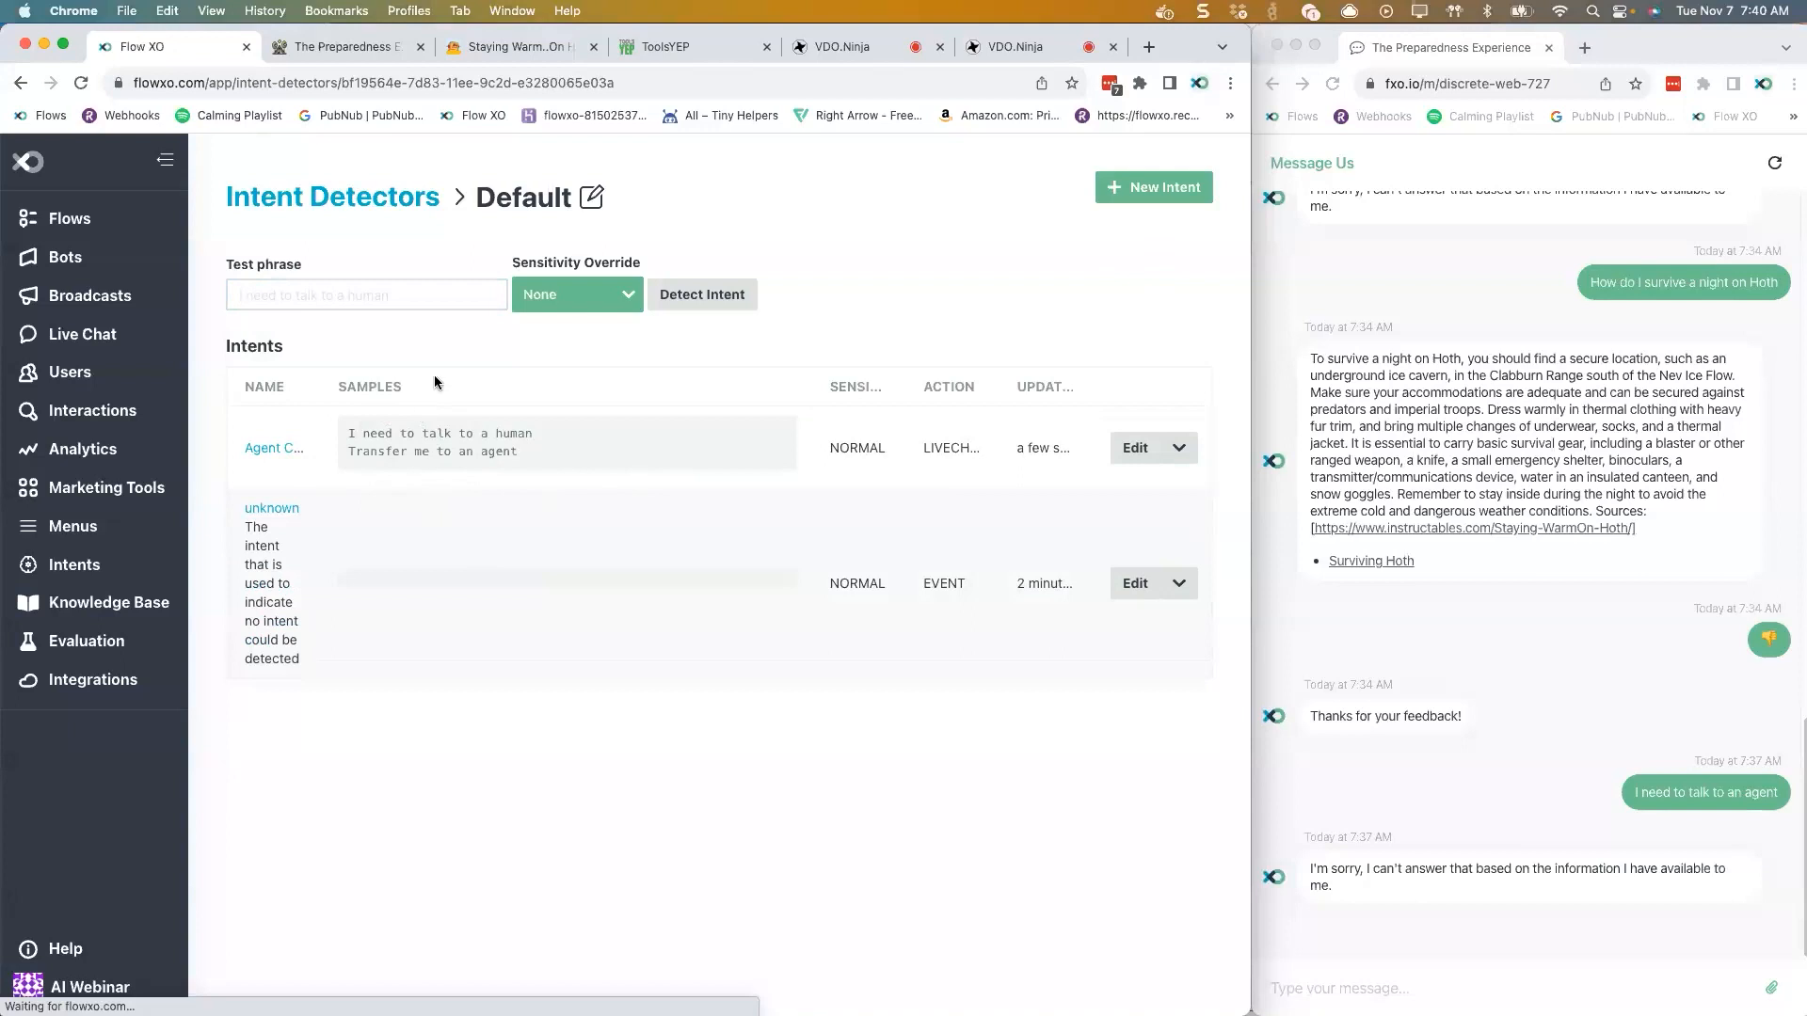
- Send the message "I need to talk to a person" to the bot in the web chat
{"action": "left_click", "coordinate": [1366, 988]}
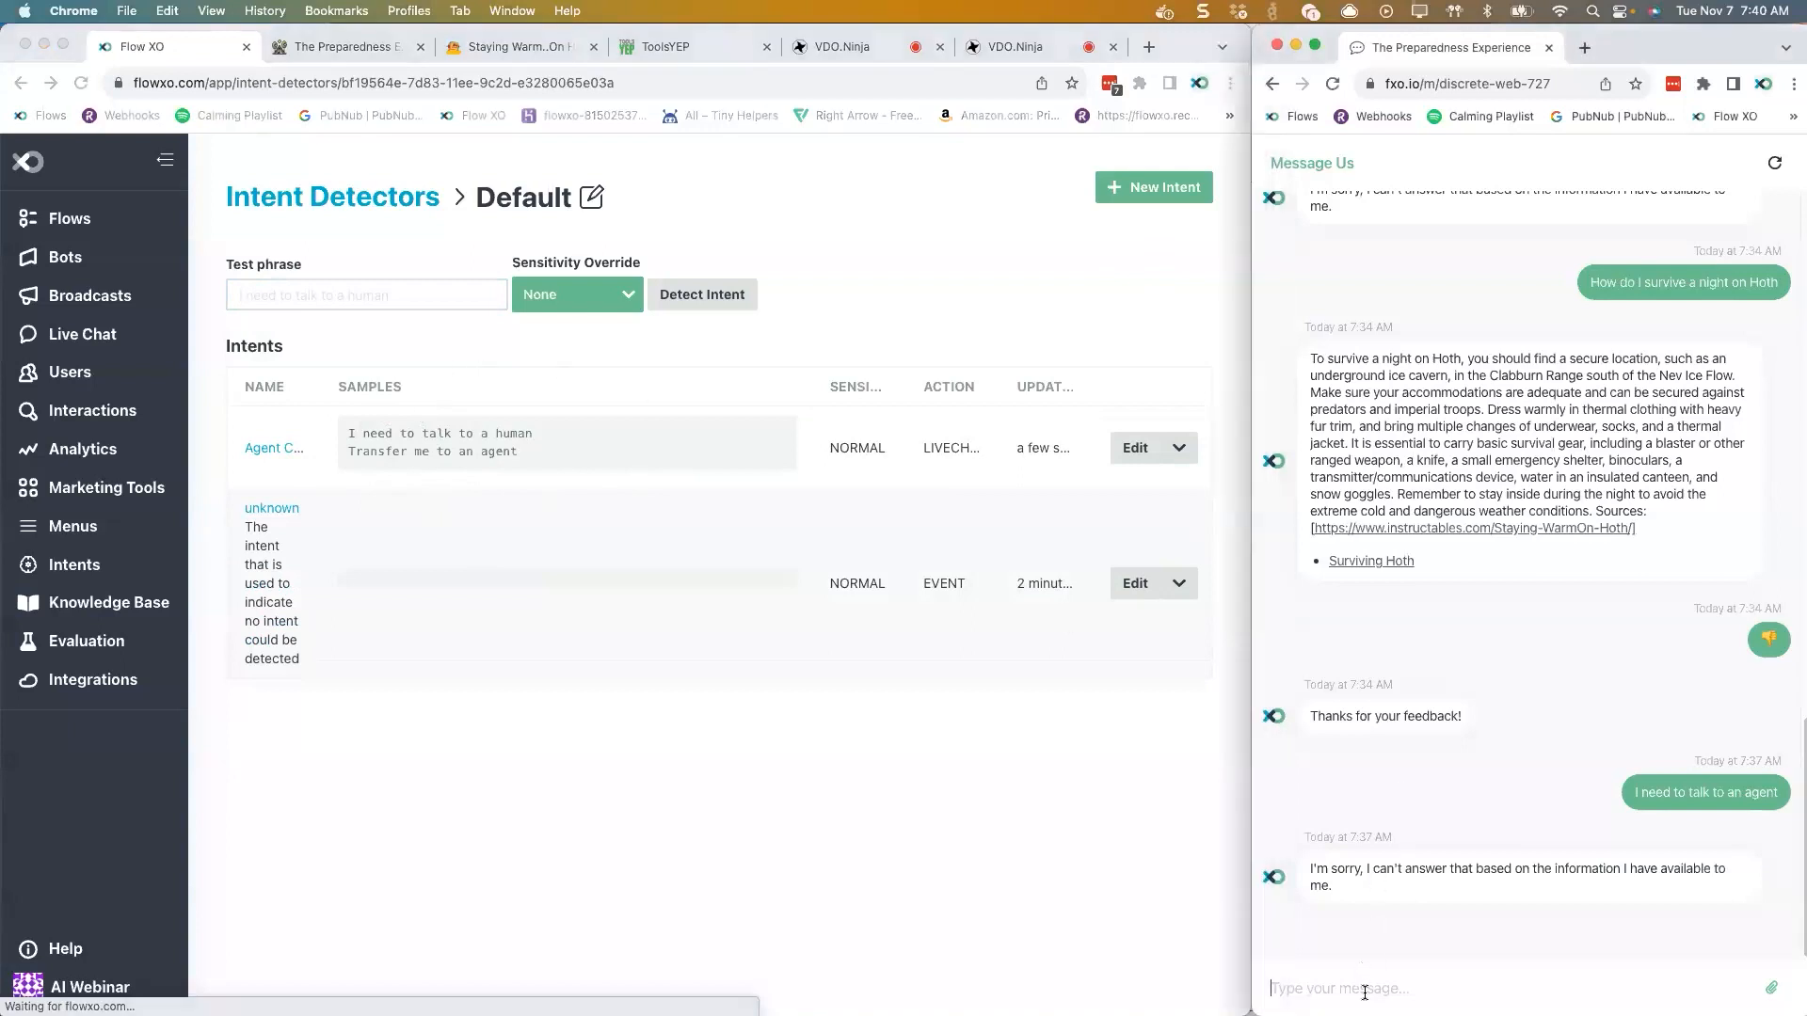
{"action": "type", "text": "I need to talk to a person"}
{"action": "key", "text": "Return"}
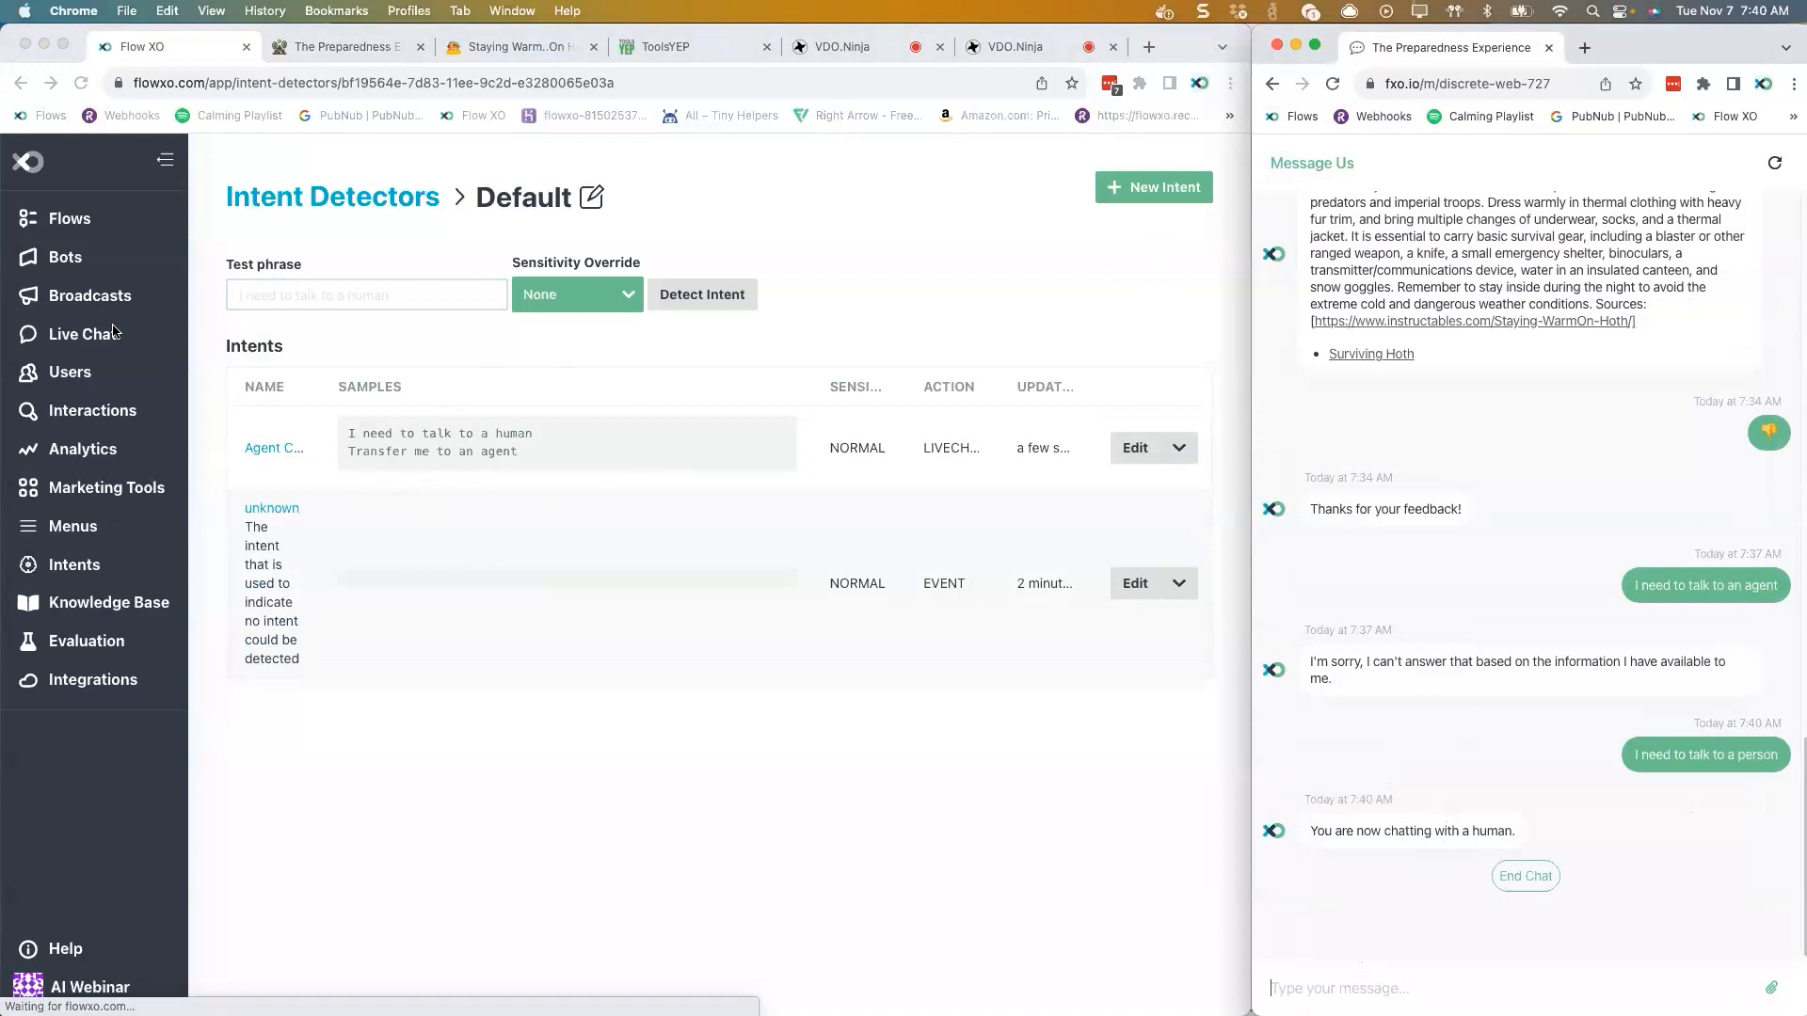
- Open the web visitor's conversation in Live Chat and reply with "Hello how can I help you?"
{"action": "left_click", "coordinate": [71, 336]}
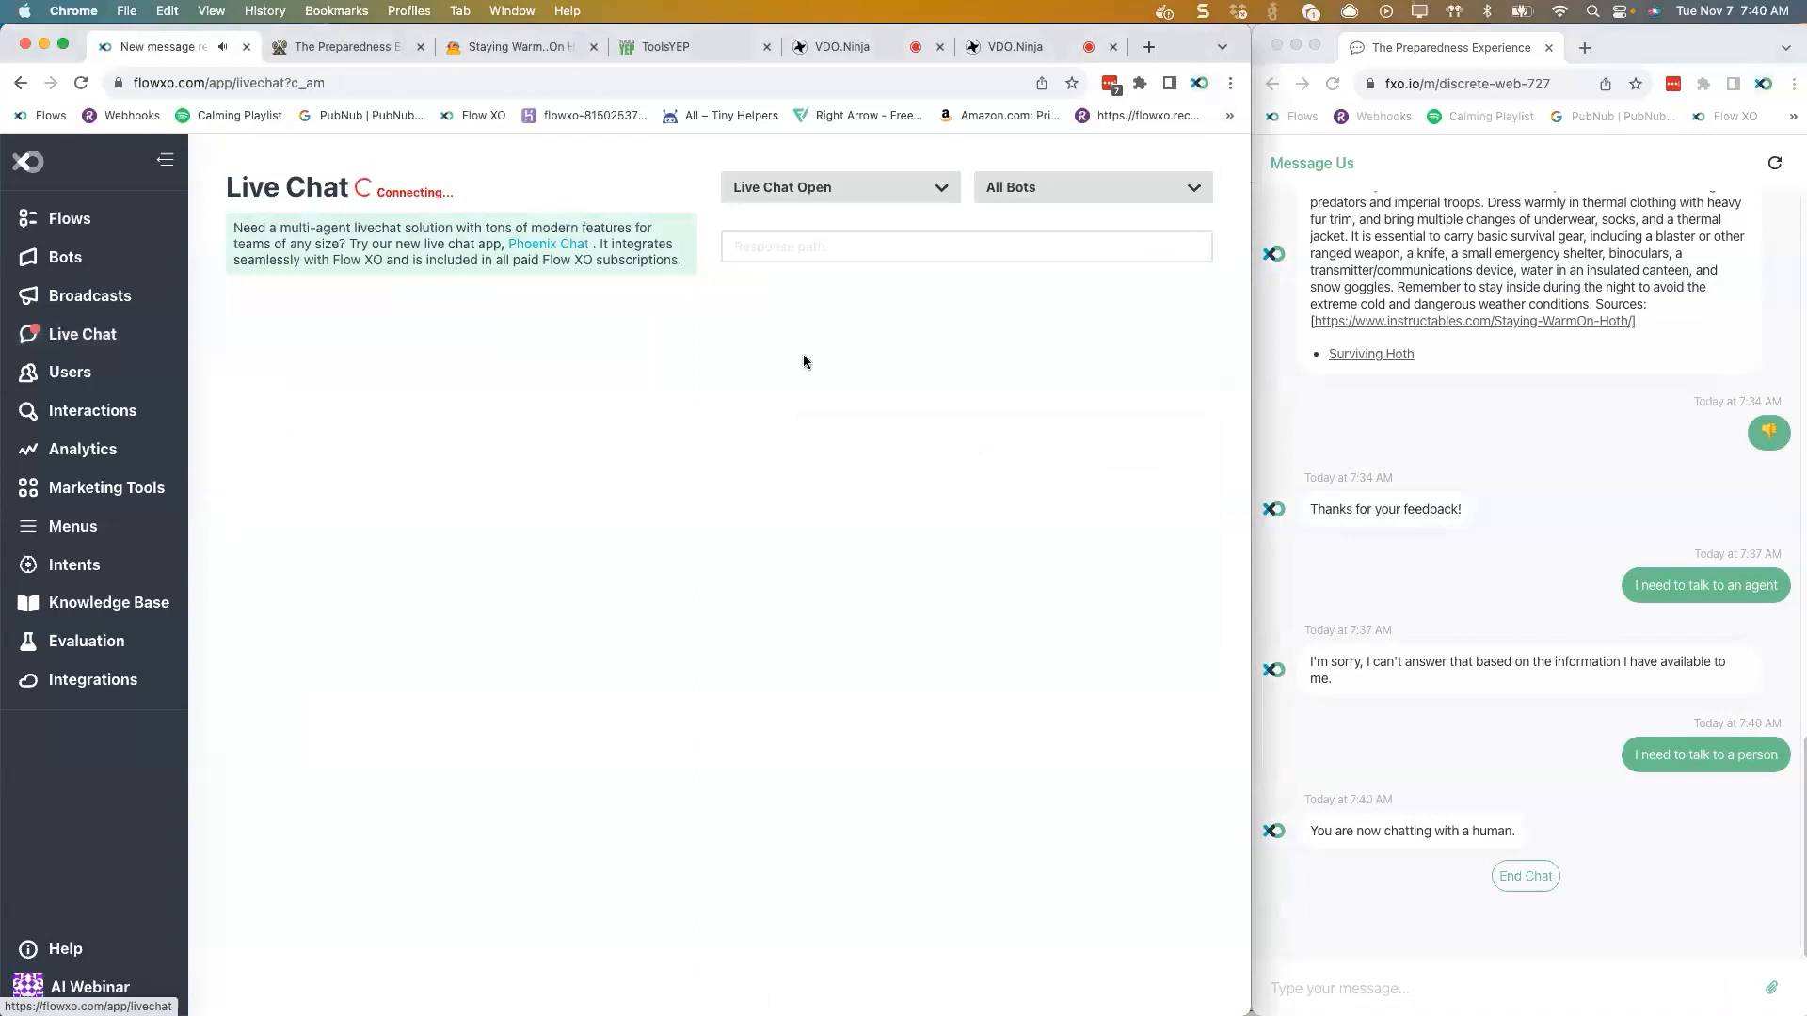
{"action": "left_click", "coordinate": [406, 346]}
{"action": "left_click", "coordinate": [747, 985]}
{"action": "type", "text": "Hello how can I help y"}
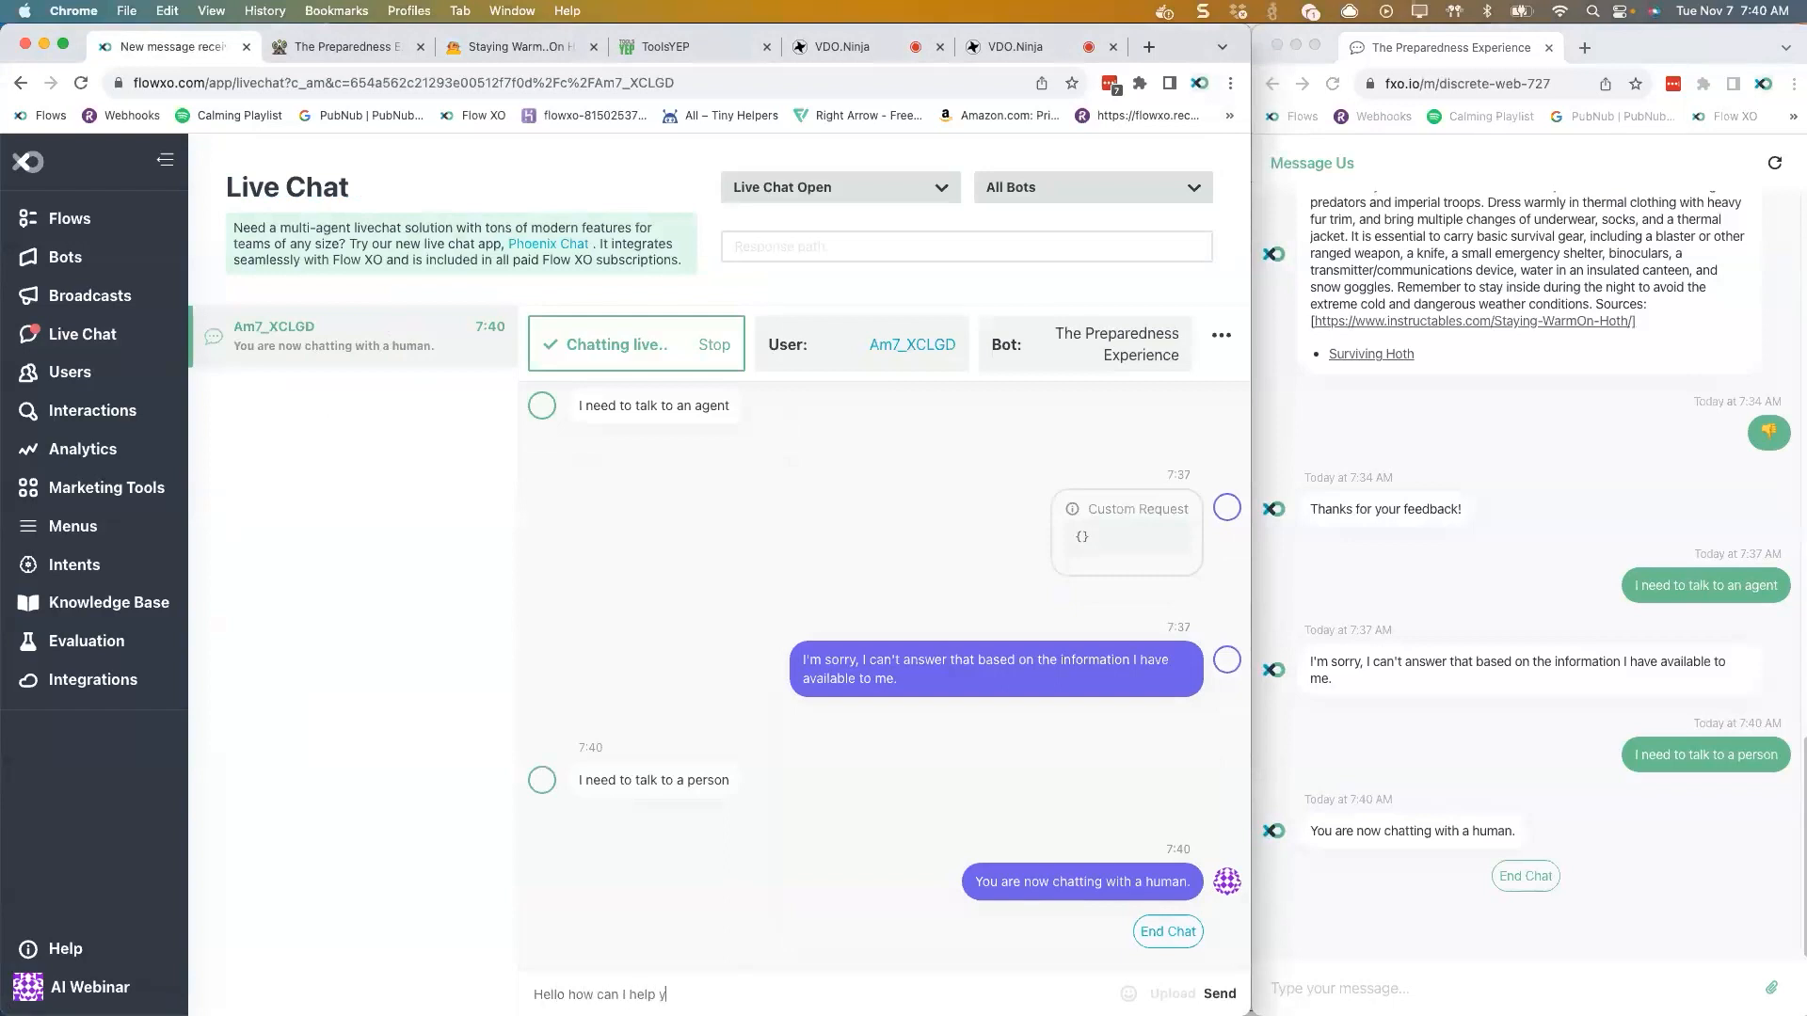
{"action": "type", "text": "ou?"}
{"action": "key", "text": "Return"}
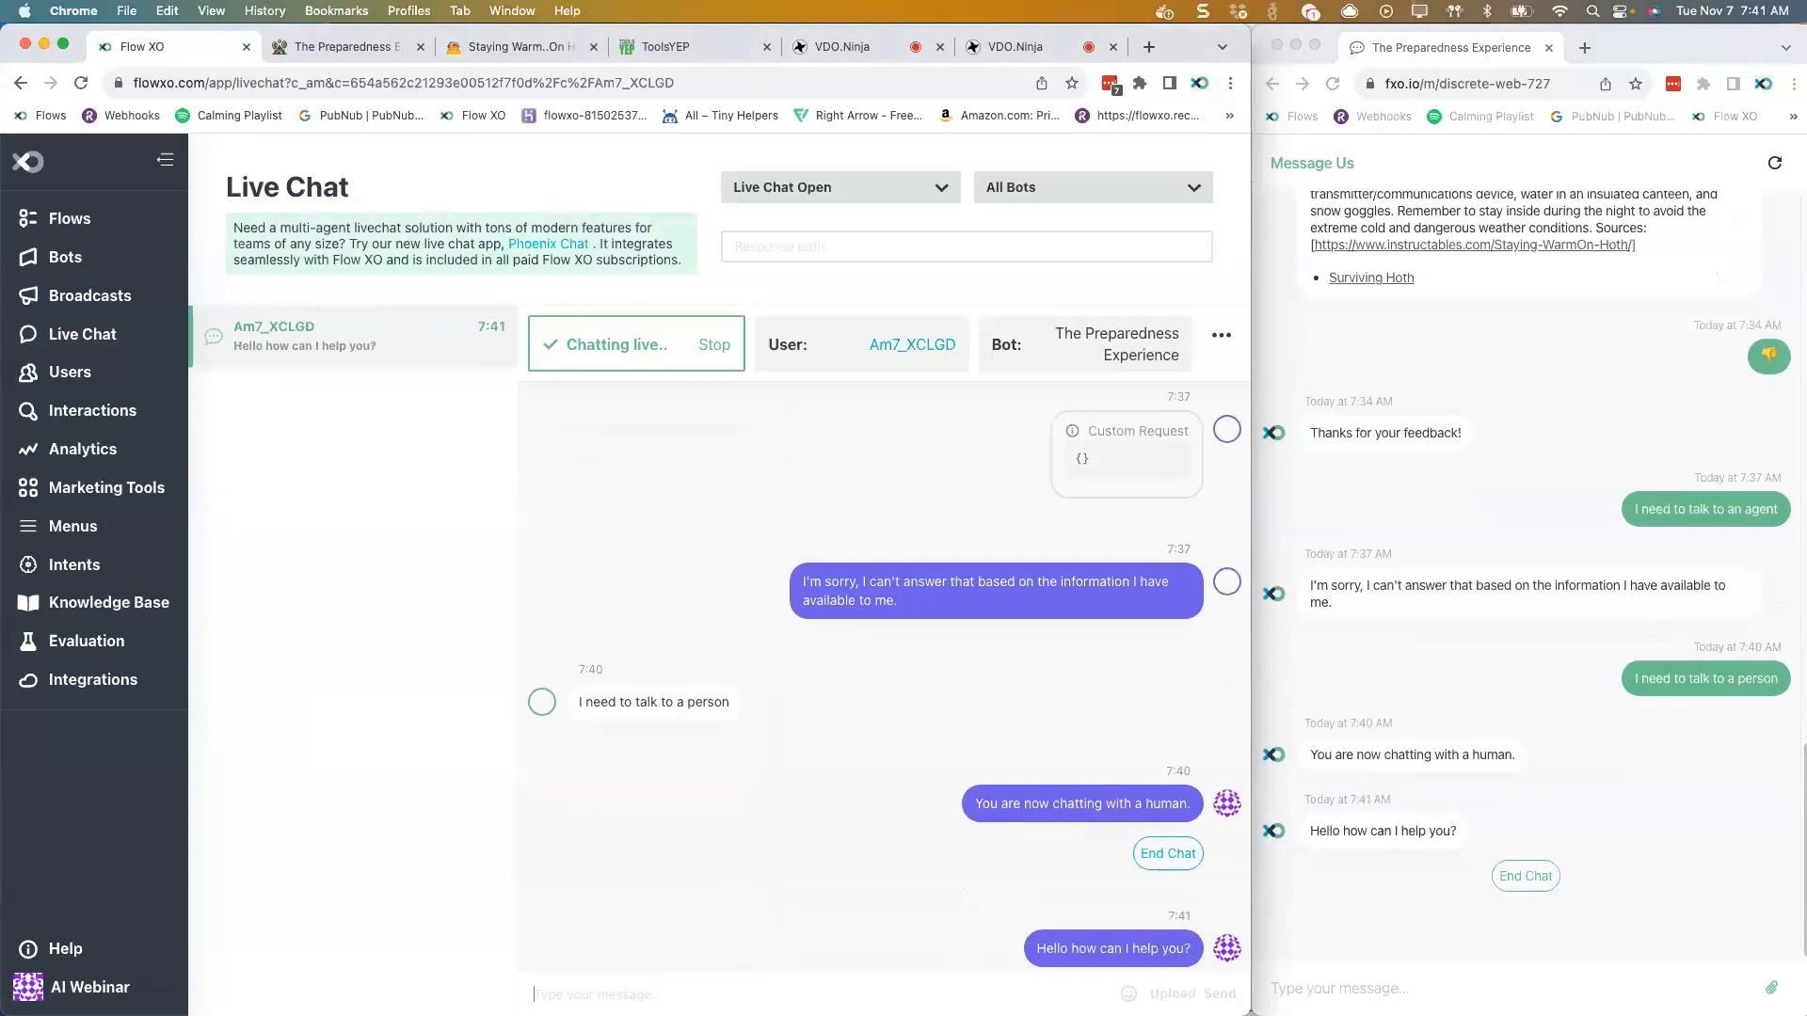
- Answer "Just sayin hi" from the visitor's web chat and stop the live session on the agent side
{"action": "left_click", "coordinate": [1355, 989]}
{"action": "type", "text": "Just sayin hi"}
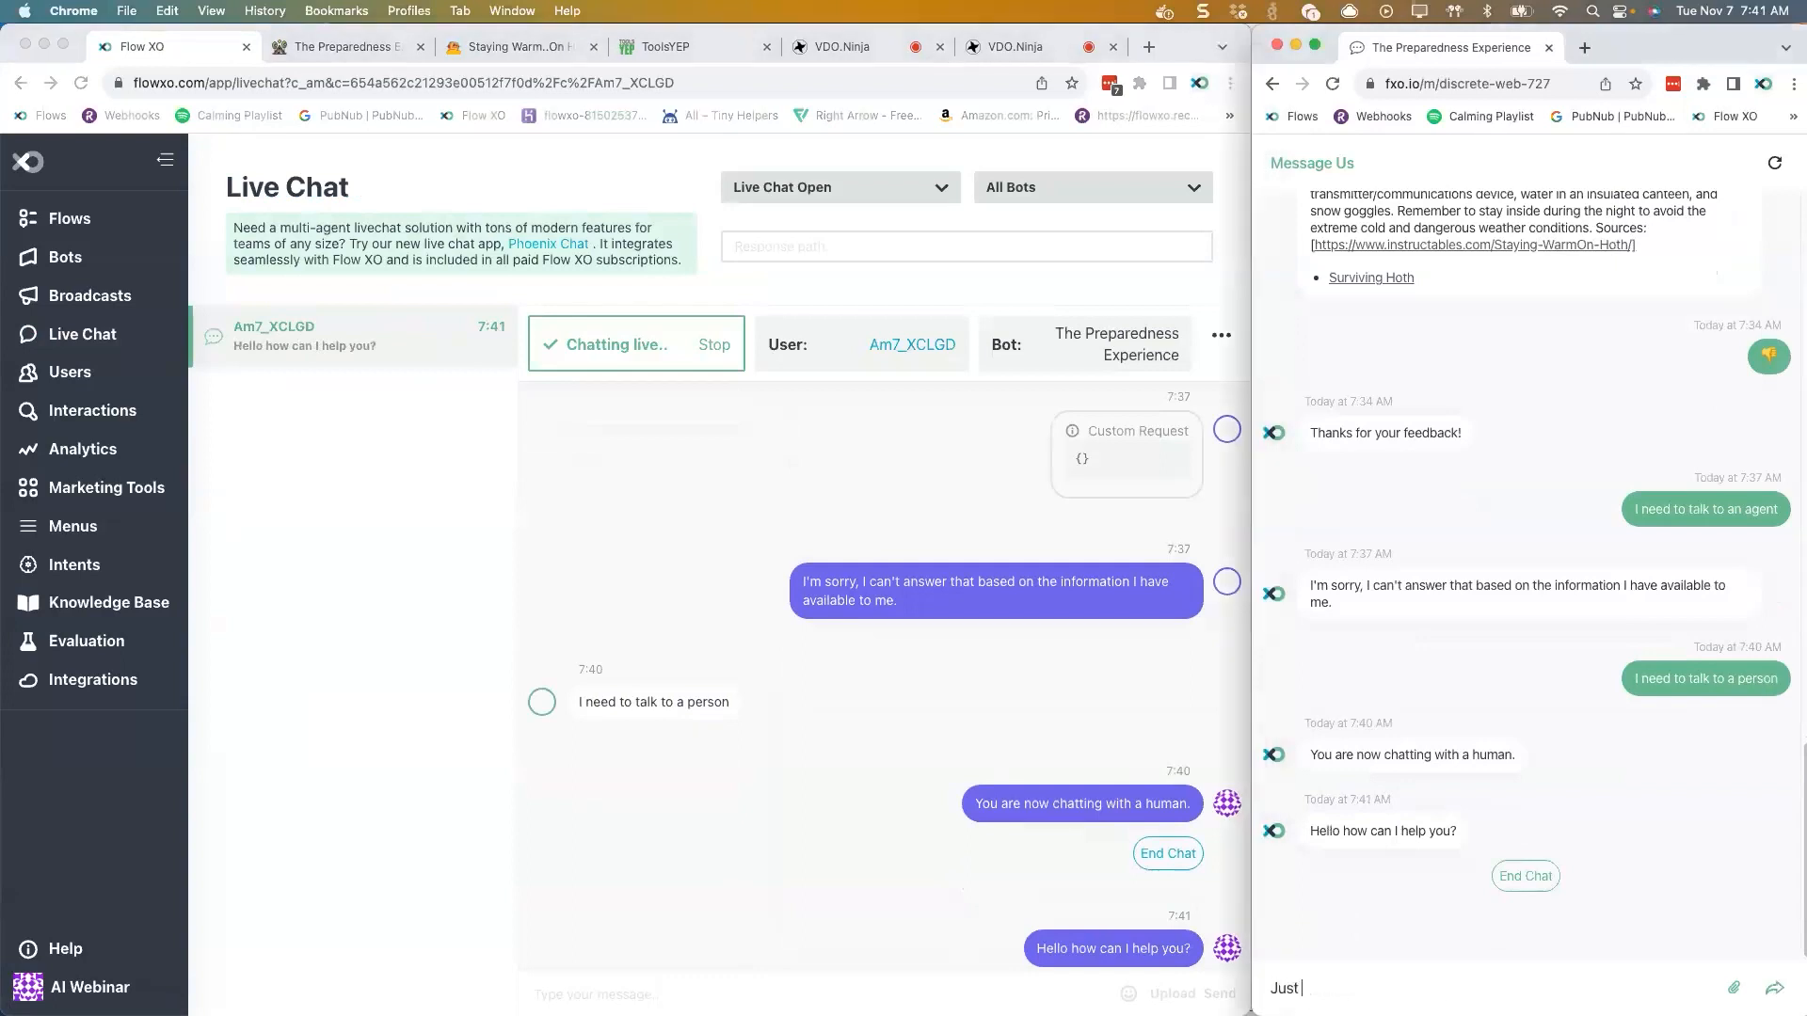
{"action": "key", "text": "Return"}
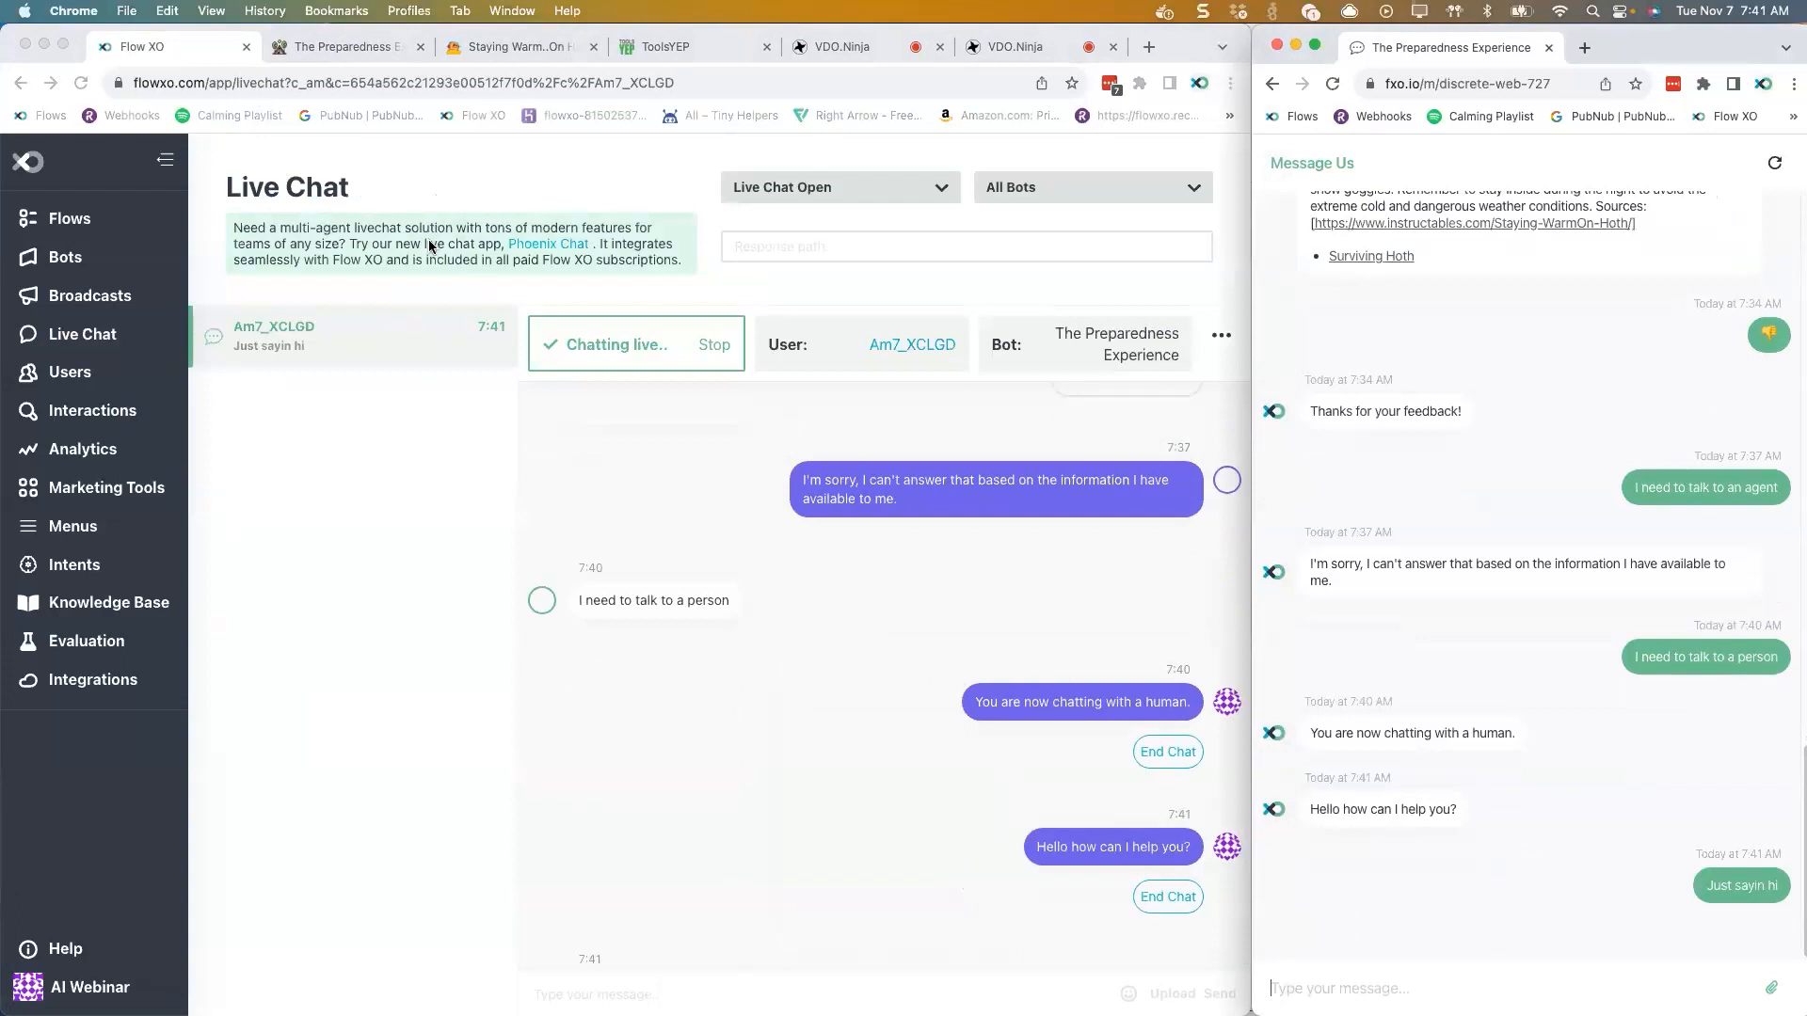
{"action": "left_click", "coordinate": [719, 351]}
{"action": "left_click", "coordinate": [719, 351]}
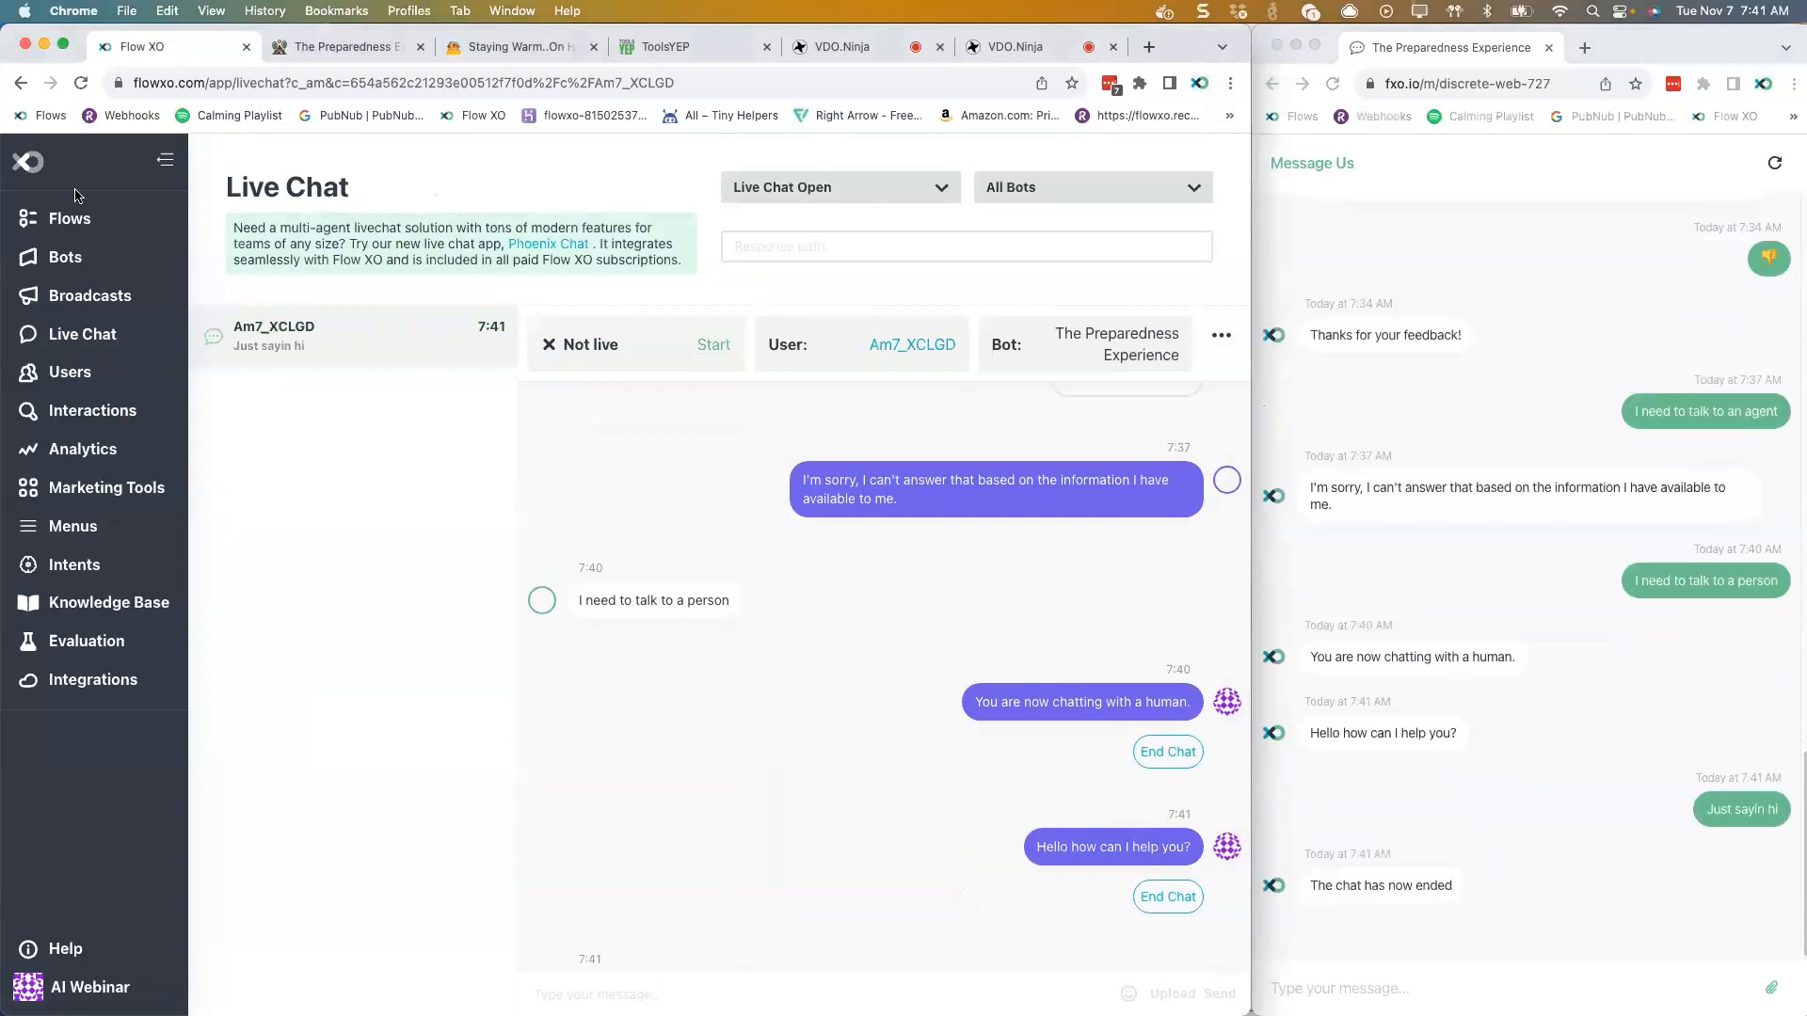